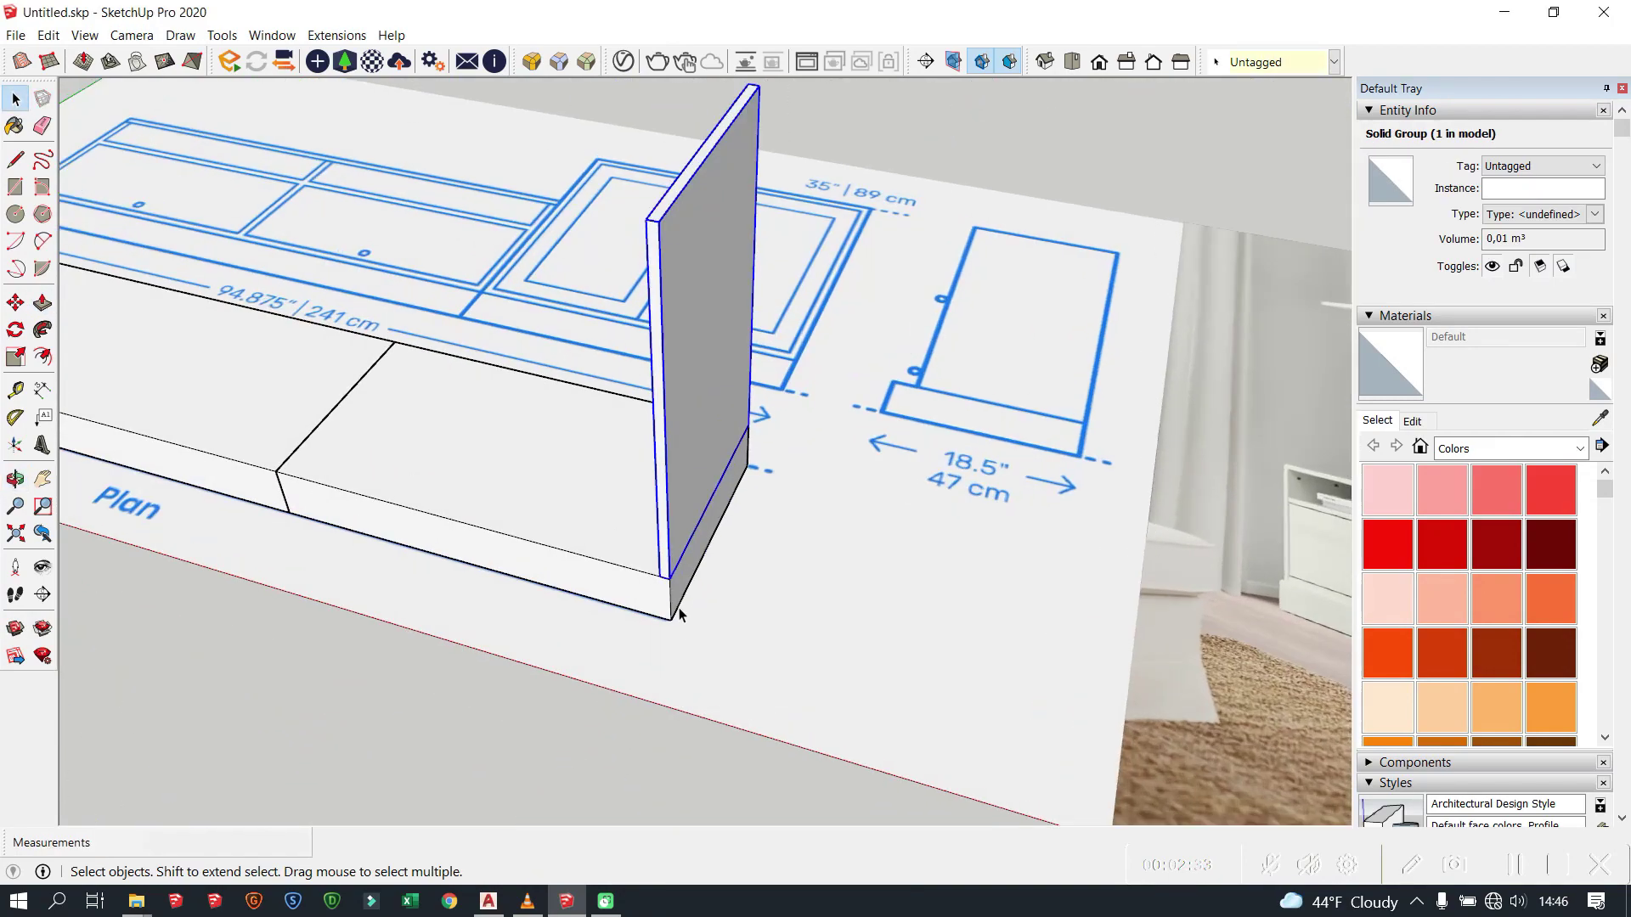
# Step: Place the copied side panel along the base, opposite the first panel
pyautogui.click(704, 521)
pyautogui.scroll(-5, 655, 462)
pyautogui.moveTo(655, 462); pyautogui.dragTo(790, 411, button='middle')
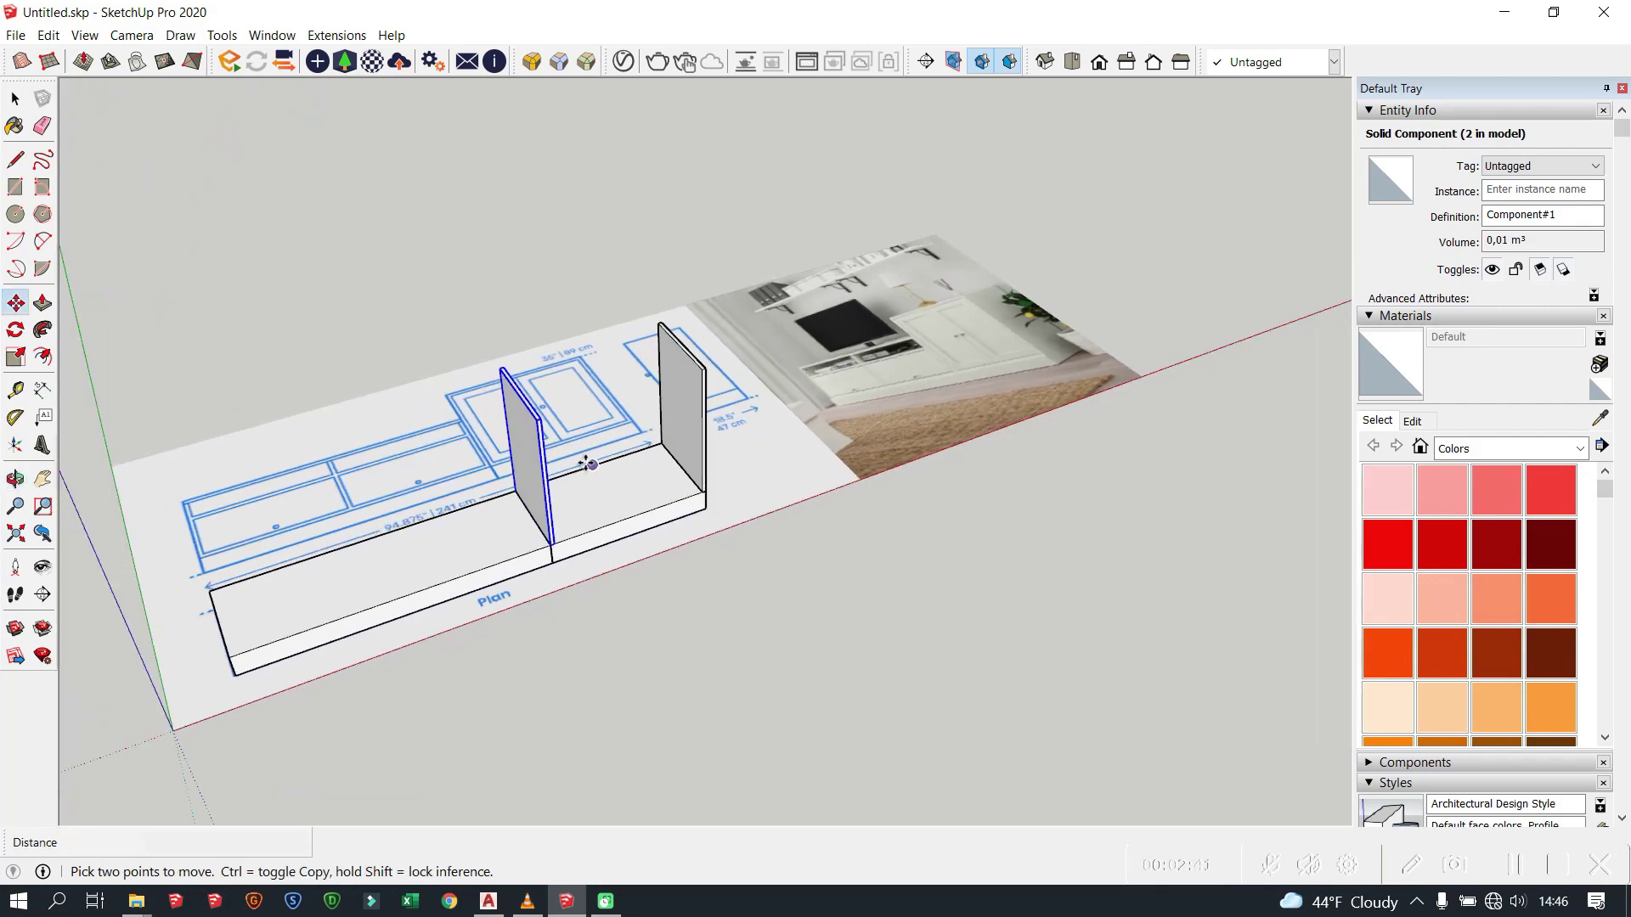
pyautogui.scroll(5, 928, 316)
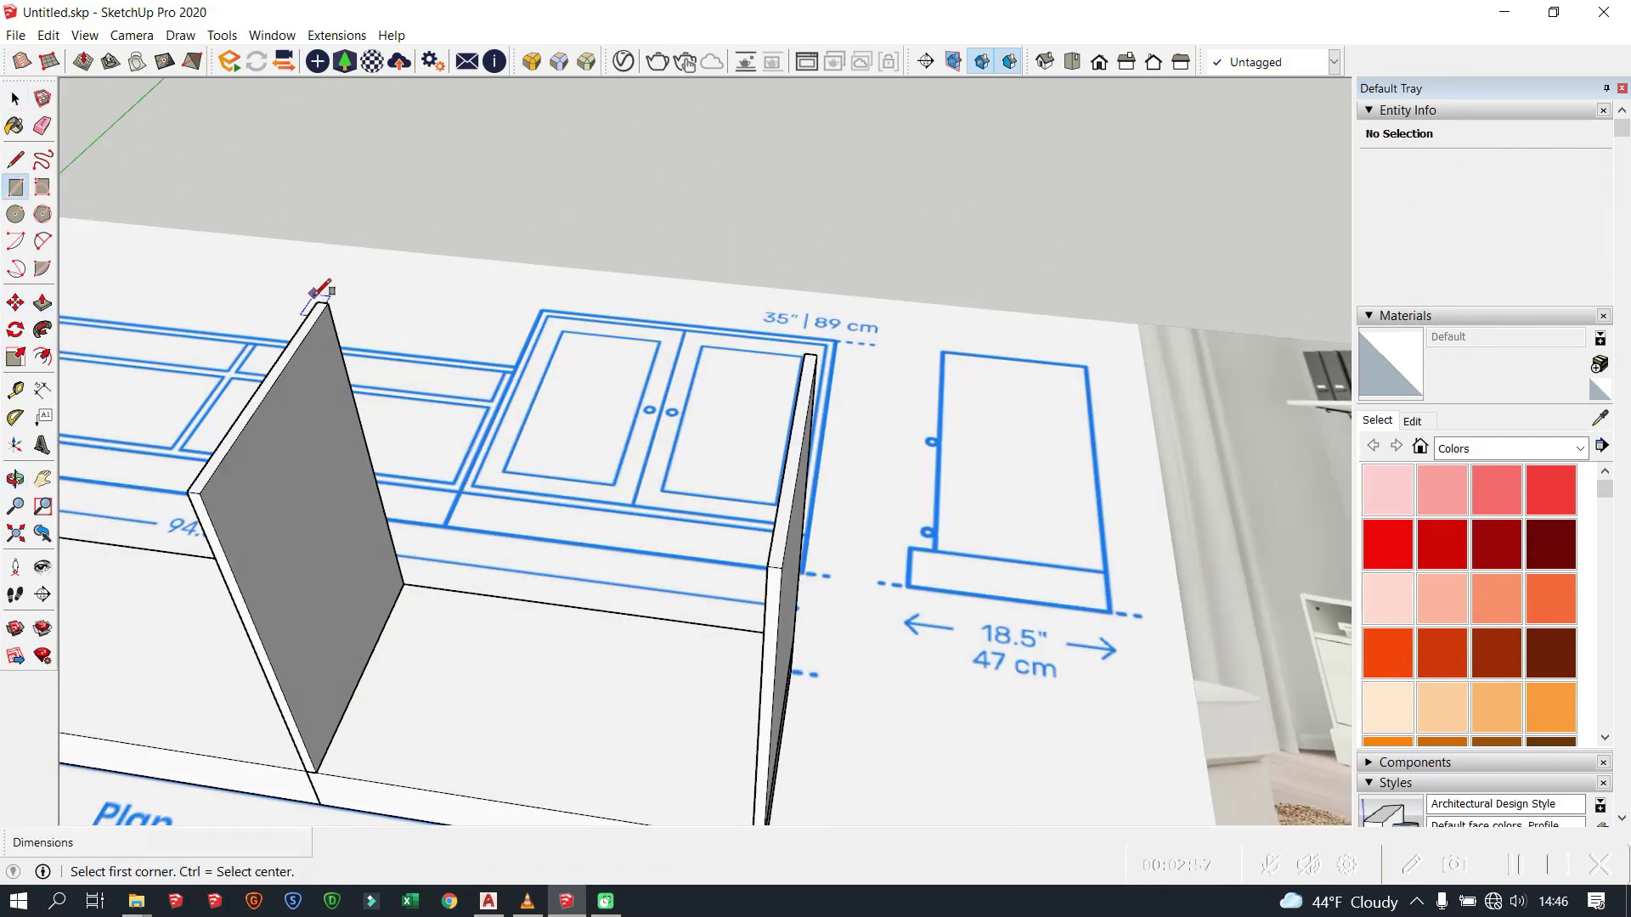
# Step: Draw the top rectangle across both panels and push/pull it into a thin board
pyautogui.click(666, 484)
pyautogui.press('p')
pyautogui.click(727, 484)
pyautogui.scroll(3, 728, 484)
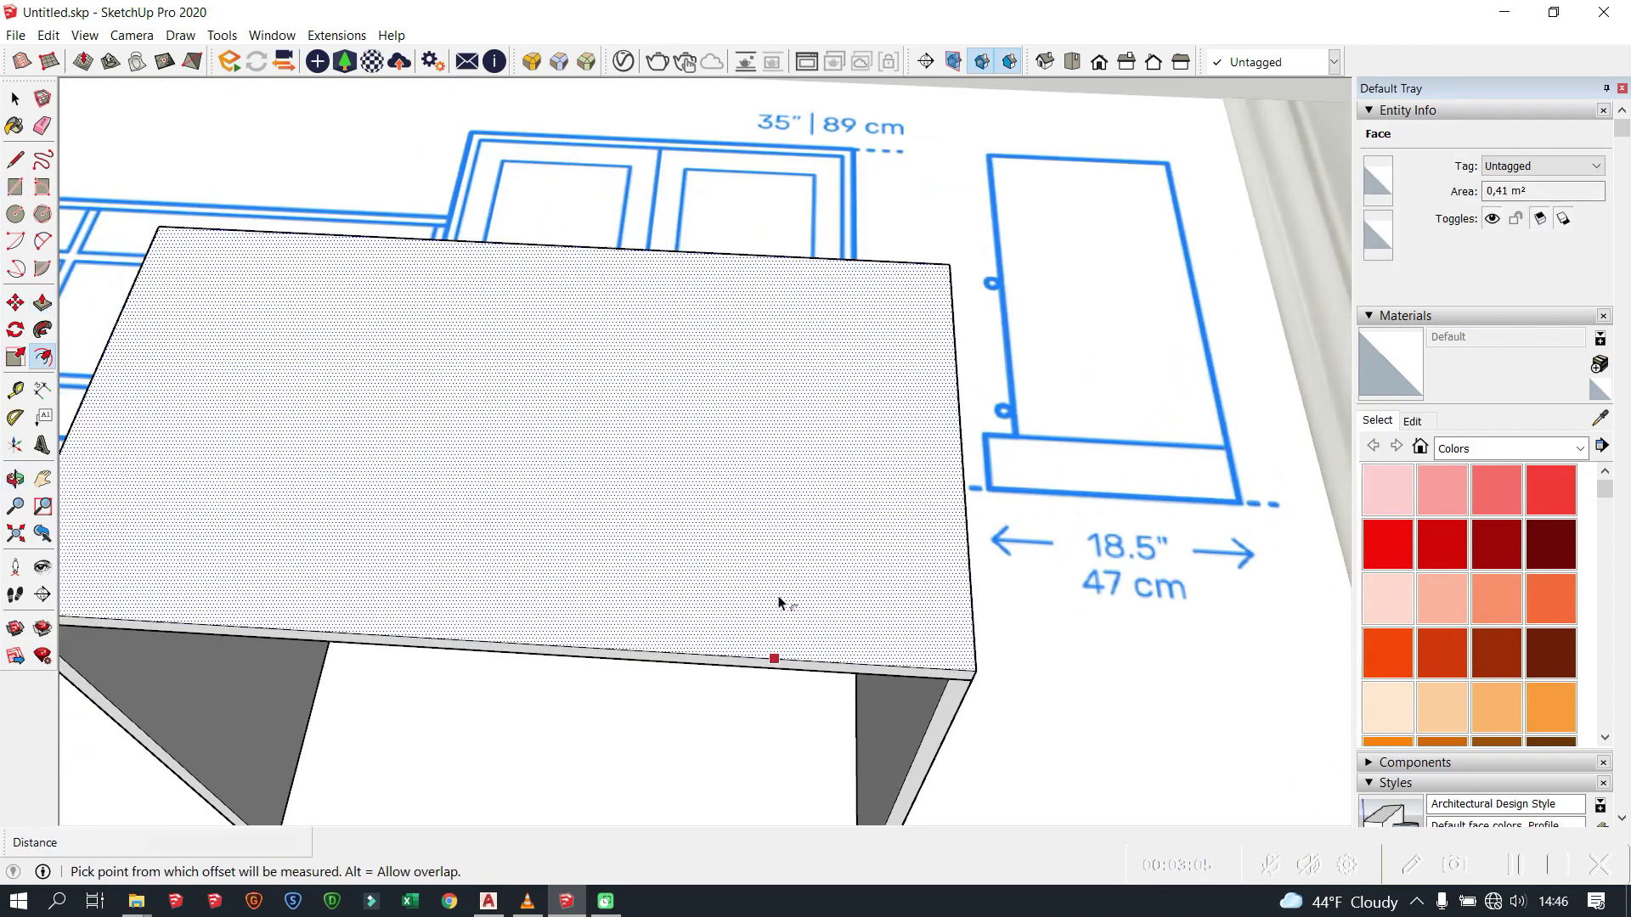
# Step: Offset the top board's edge, then view the cabinet from a level front angle
pyautogui.press('f')
pyautogui.press('l')
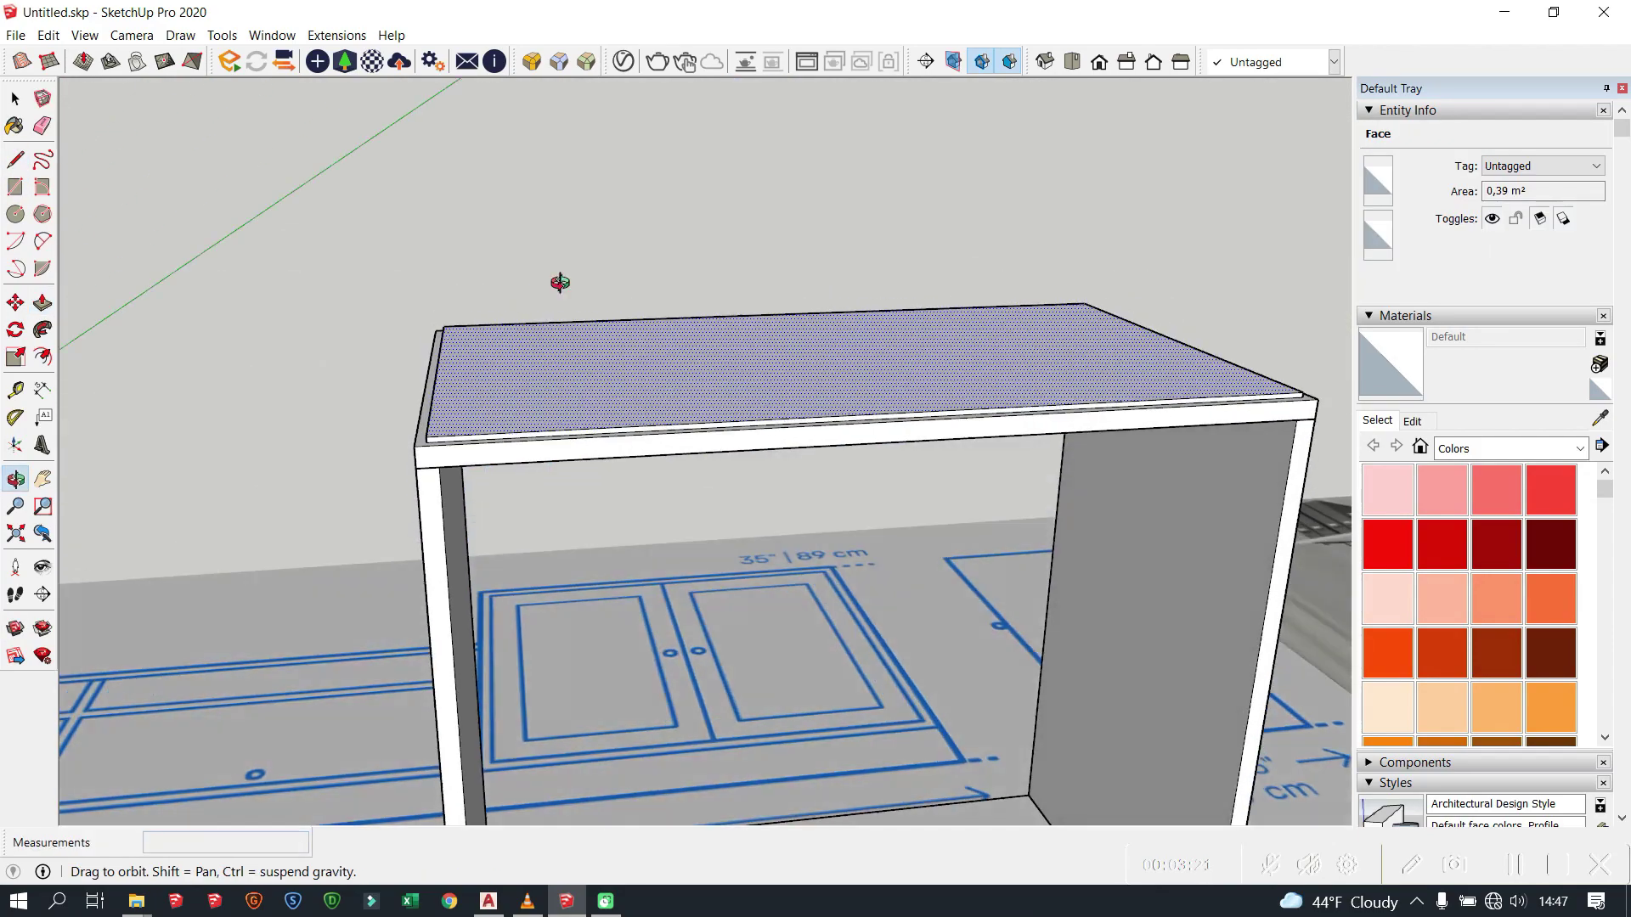
pyautogui.scroll(-5, 665, 734)
pyautogui.scroll(8, 1205, 533)
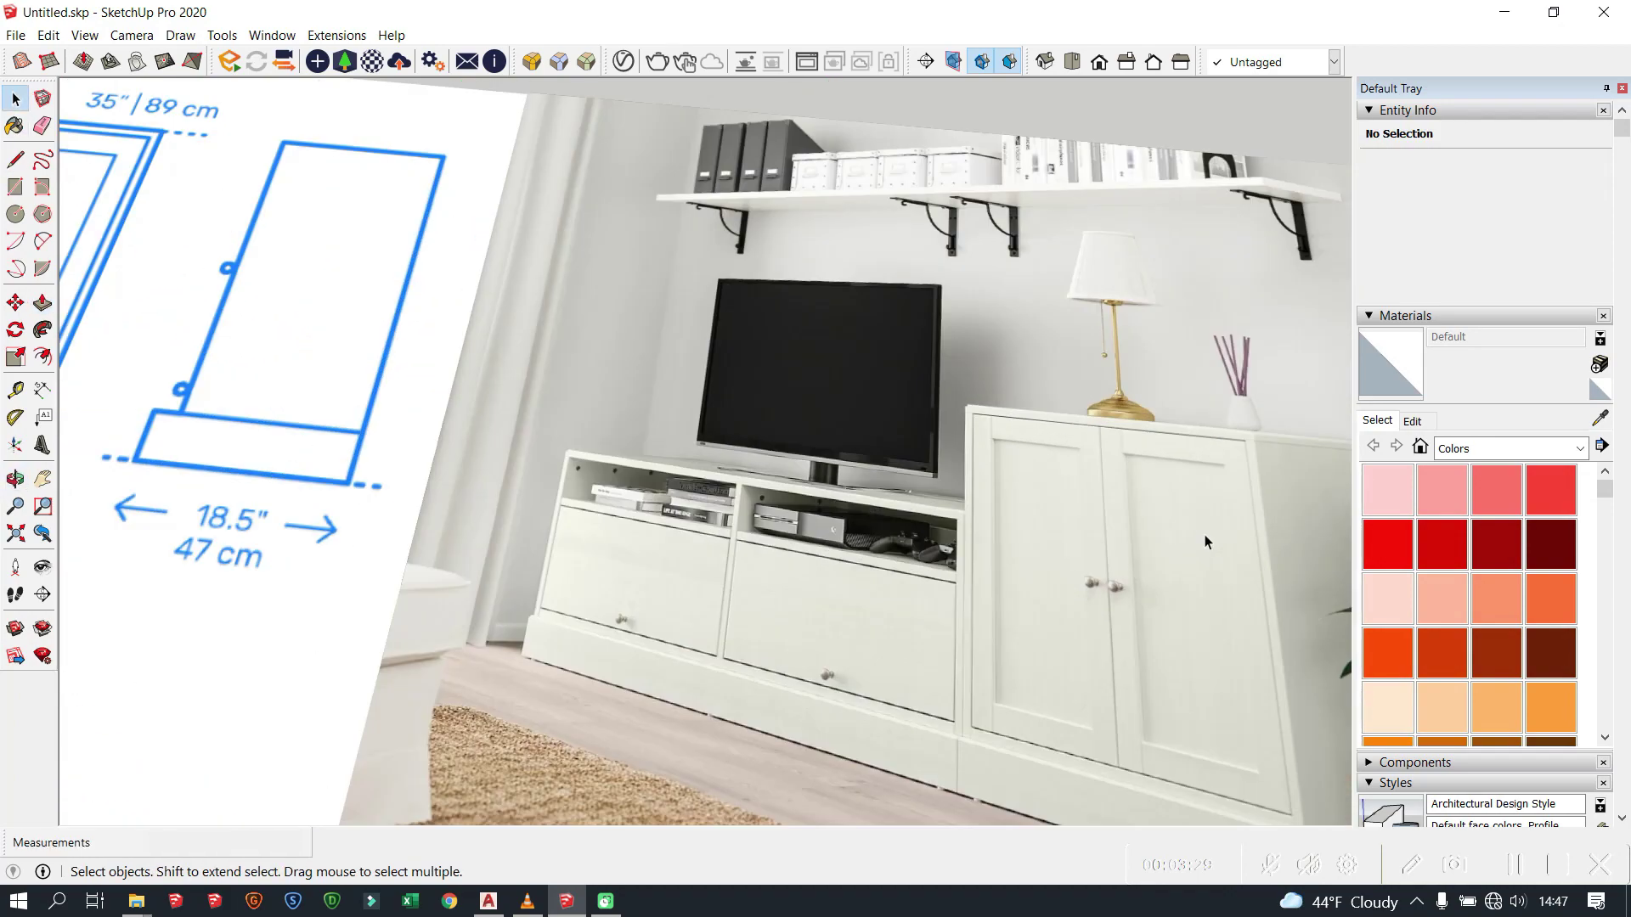
pyautogui.press('o')
pyautogui.moveTo(389, 572); pyautogui.dragTo(374, 466)
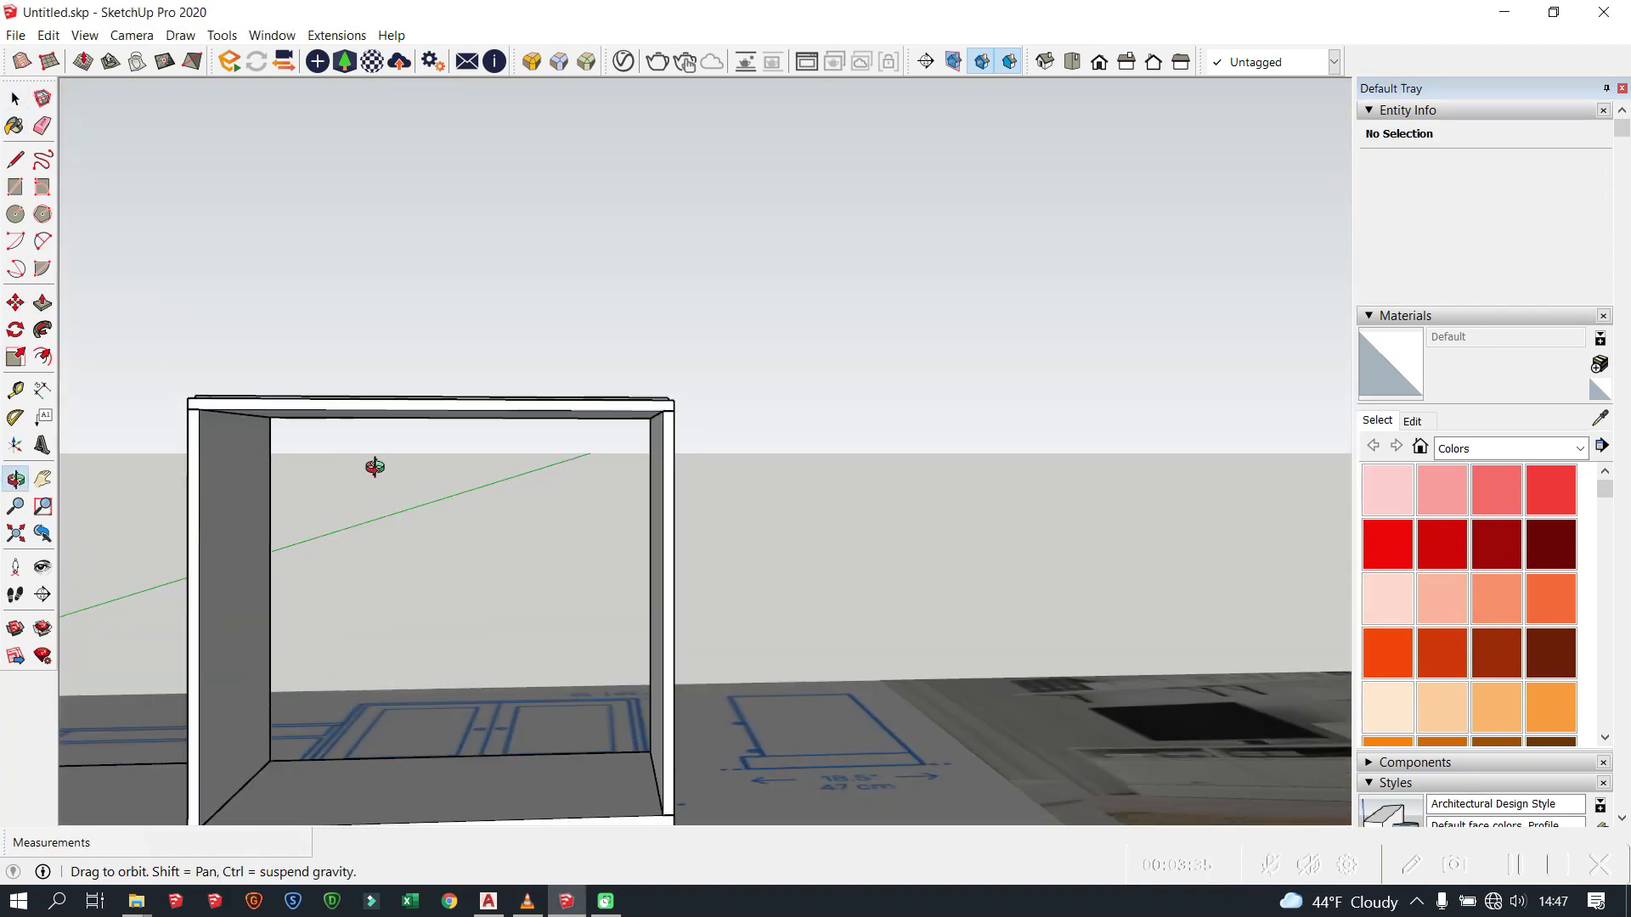
# Step: Draw a line across the cabinet top to close a face over its right half
pyautogui.scroll(-2, 438, 427)
pyautogui.click(442, 446)
pyautogui.click(603, 447)
pyautogui.scroll(-3, 550, 521)
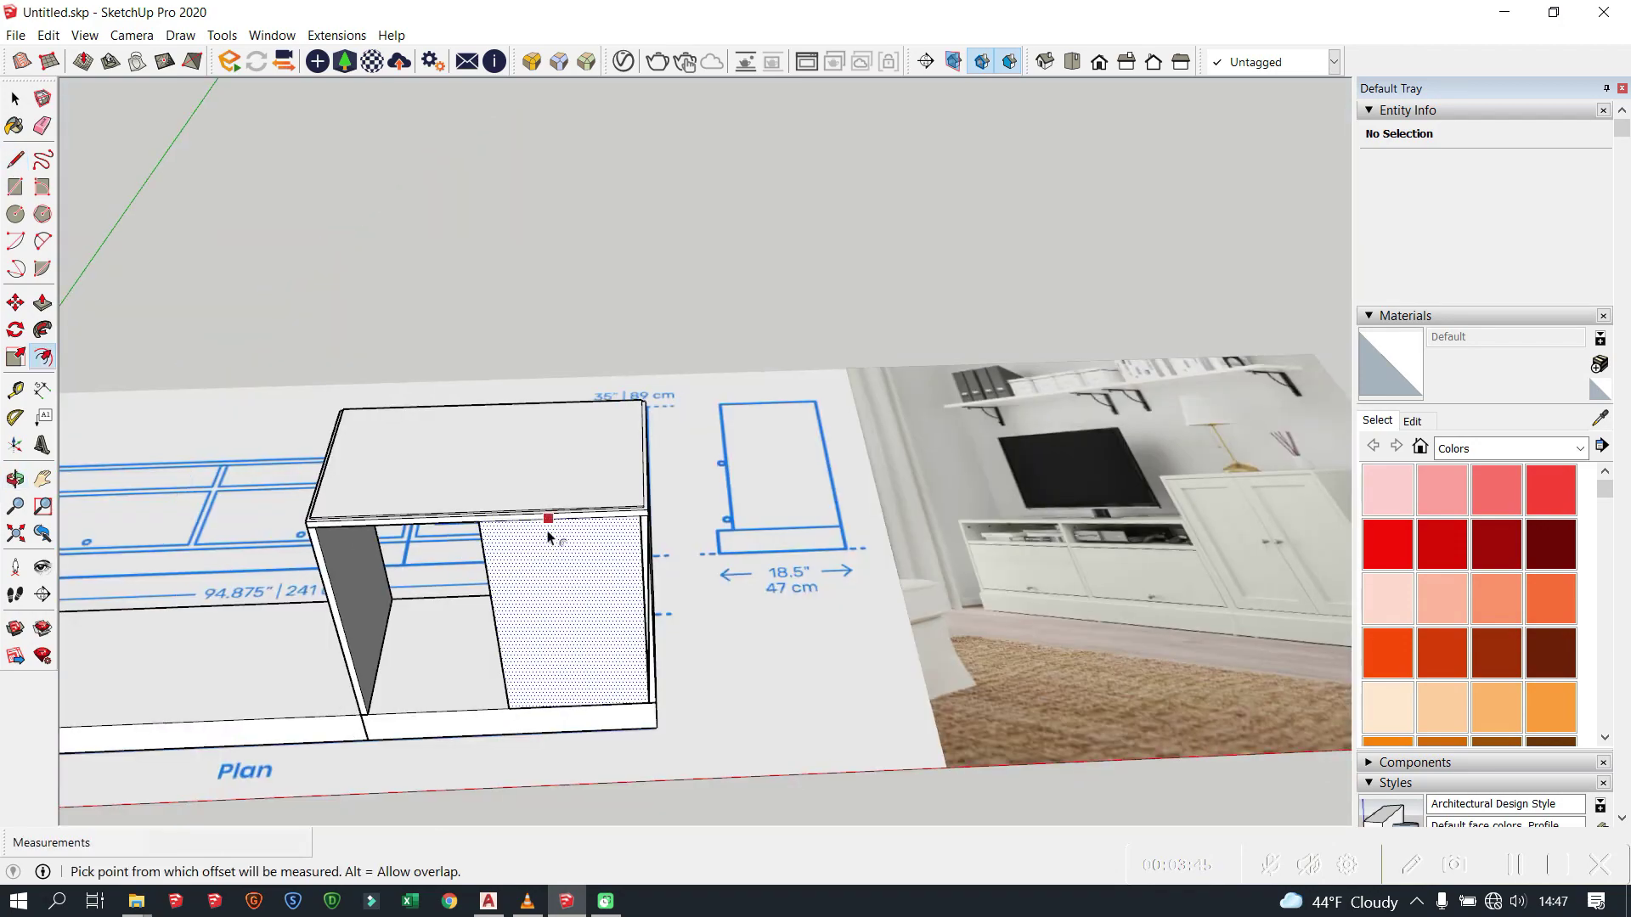
pyautogui.scroll(8, 667, 353)
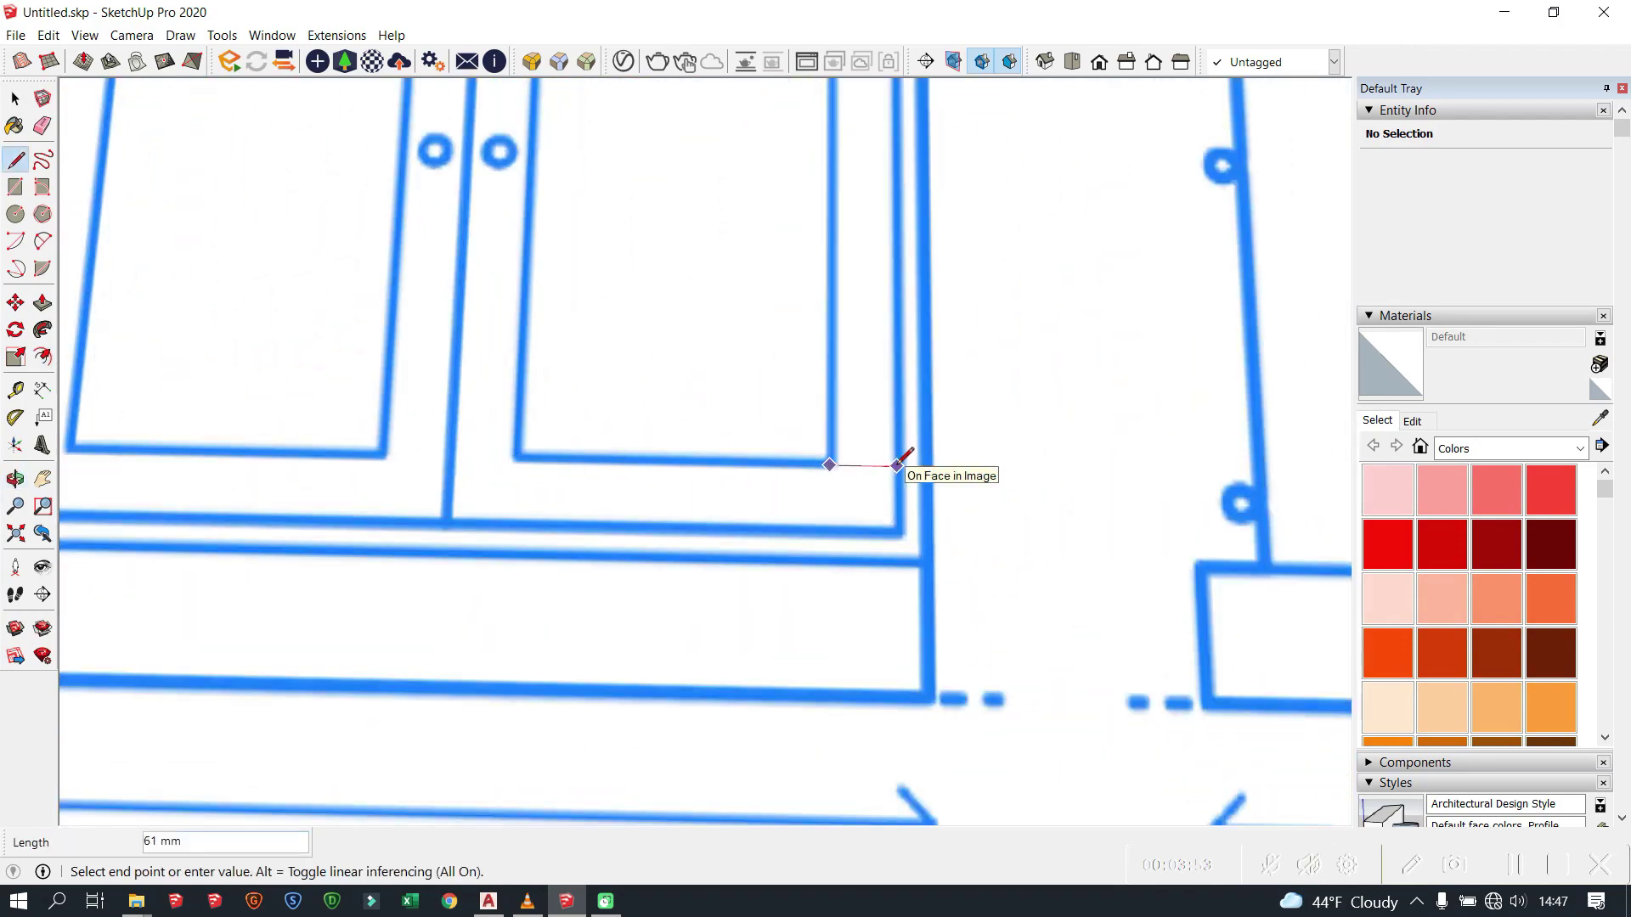
pyautogui.press('Escape')
pyautogui.scroll(-8, 717, 732)
# Step: Recess the door's inset face by 20 mm with Push/Pull
pyautogui.press('f')
pyautogui.moveTo(725, 619); pyautogui.dragTo(1193, 460, button='middle')
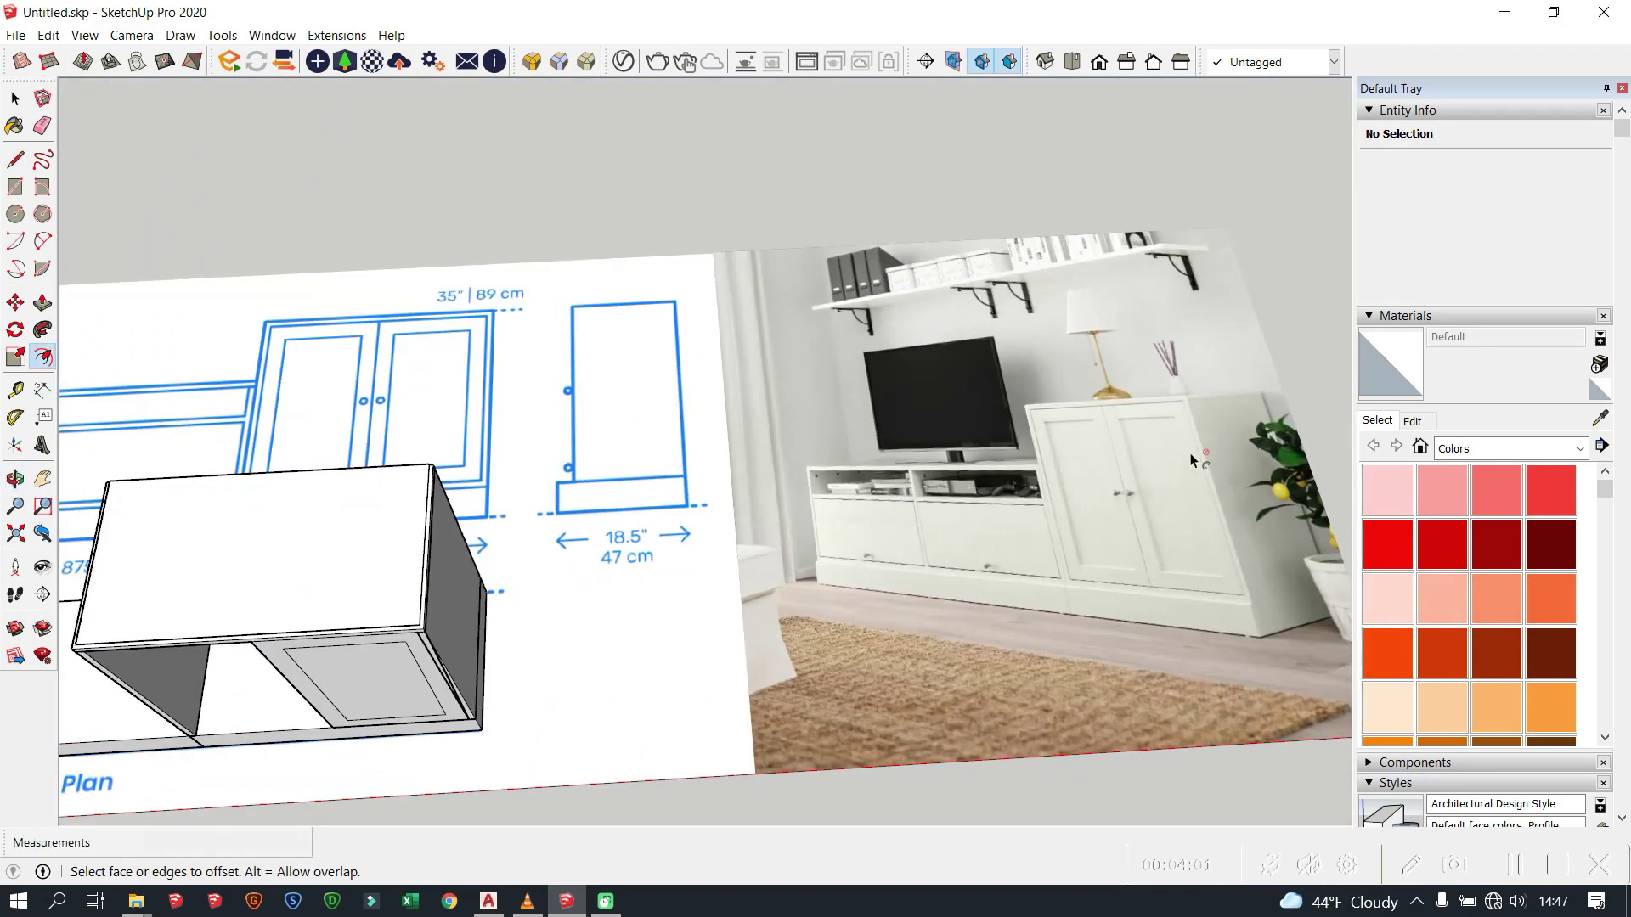
pyautogui.scroll(3, 266, 718)
pyautogui.moveTo(266, 718)
pyautogui.mouseDown(button='middle')
pyautogui.moveTo(758, 463)
pyautogui.moveTo(697, 408)
pyautogui.mouseUp(button='middle')
pyautogui.press('space')
pyautogui.click(757, 462)
pyautogui.write('p20')
pyautogui.press('Return')
pyautogui.scroll(1, 666, 471)
# Step: Select the door panel face and view the whole cabinet
pyautogui.press('space')
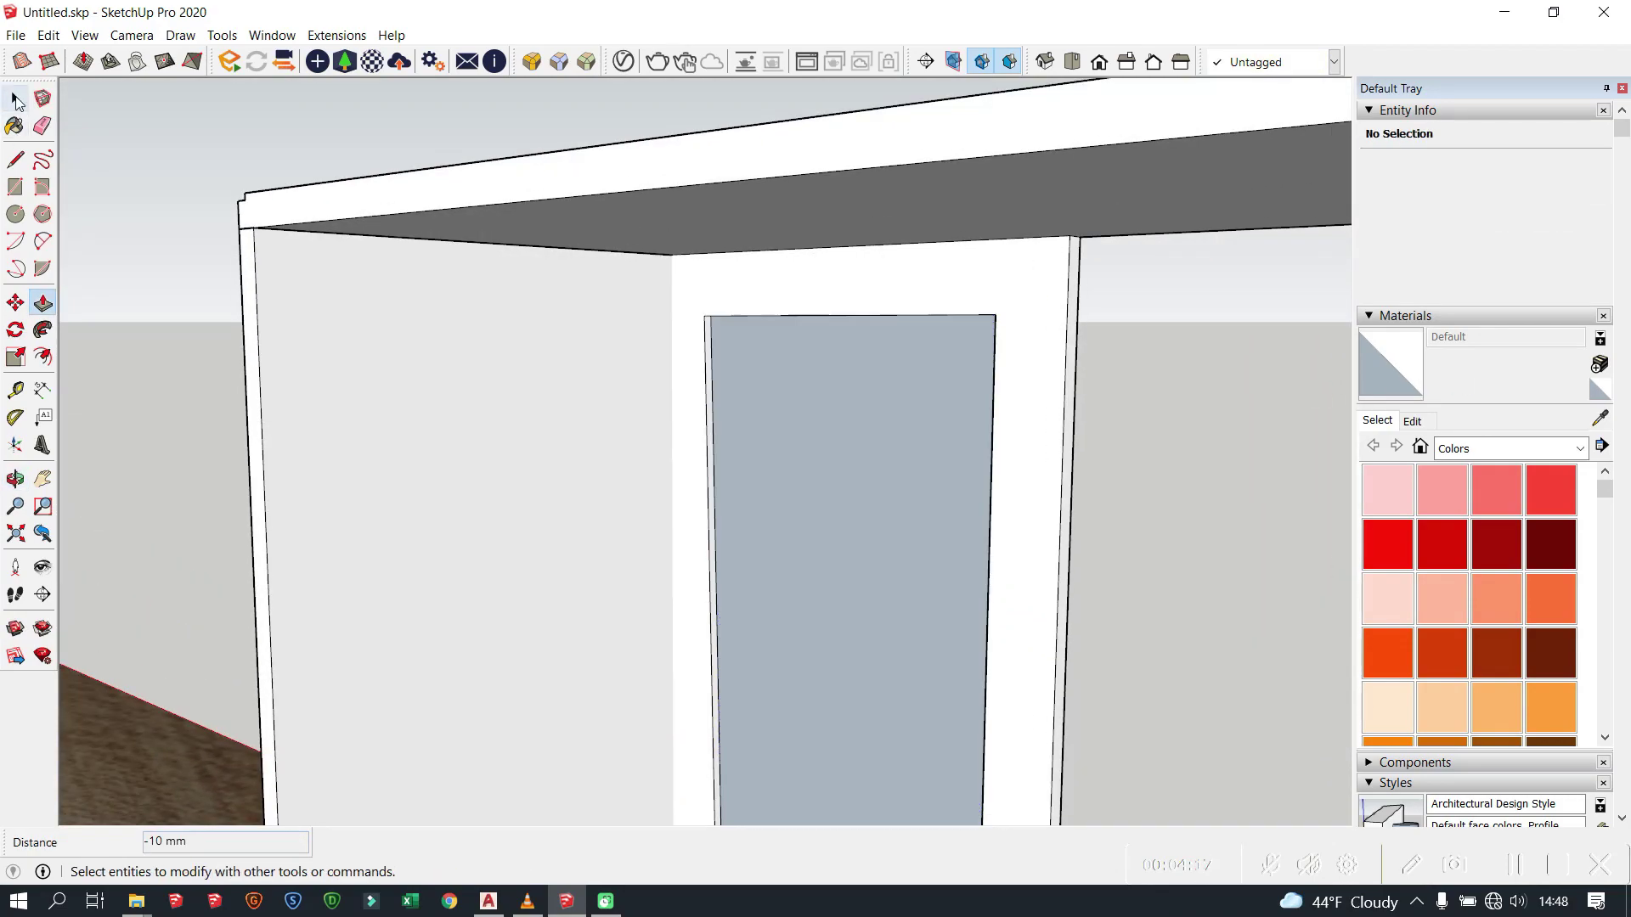
pyautogui.click(680, 293)
pyautogui.press('m')
pyautogui.scroll(3, 684, 299)
pyautogui.press('space')
pyautogui.scroll(-5, 685, 299)
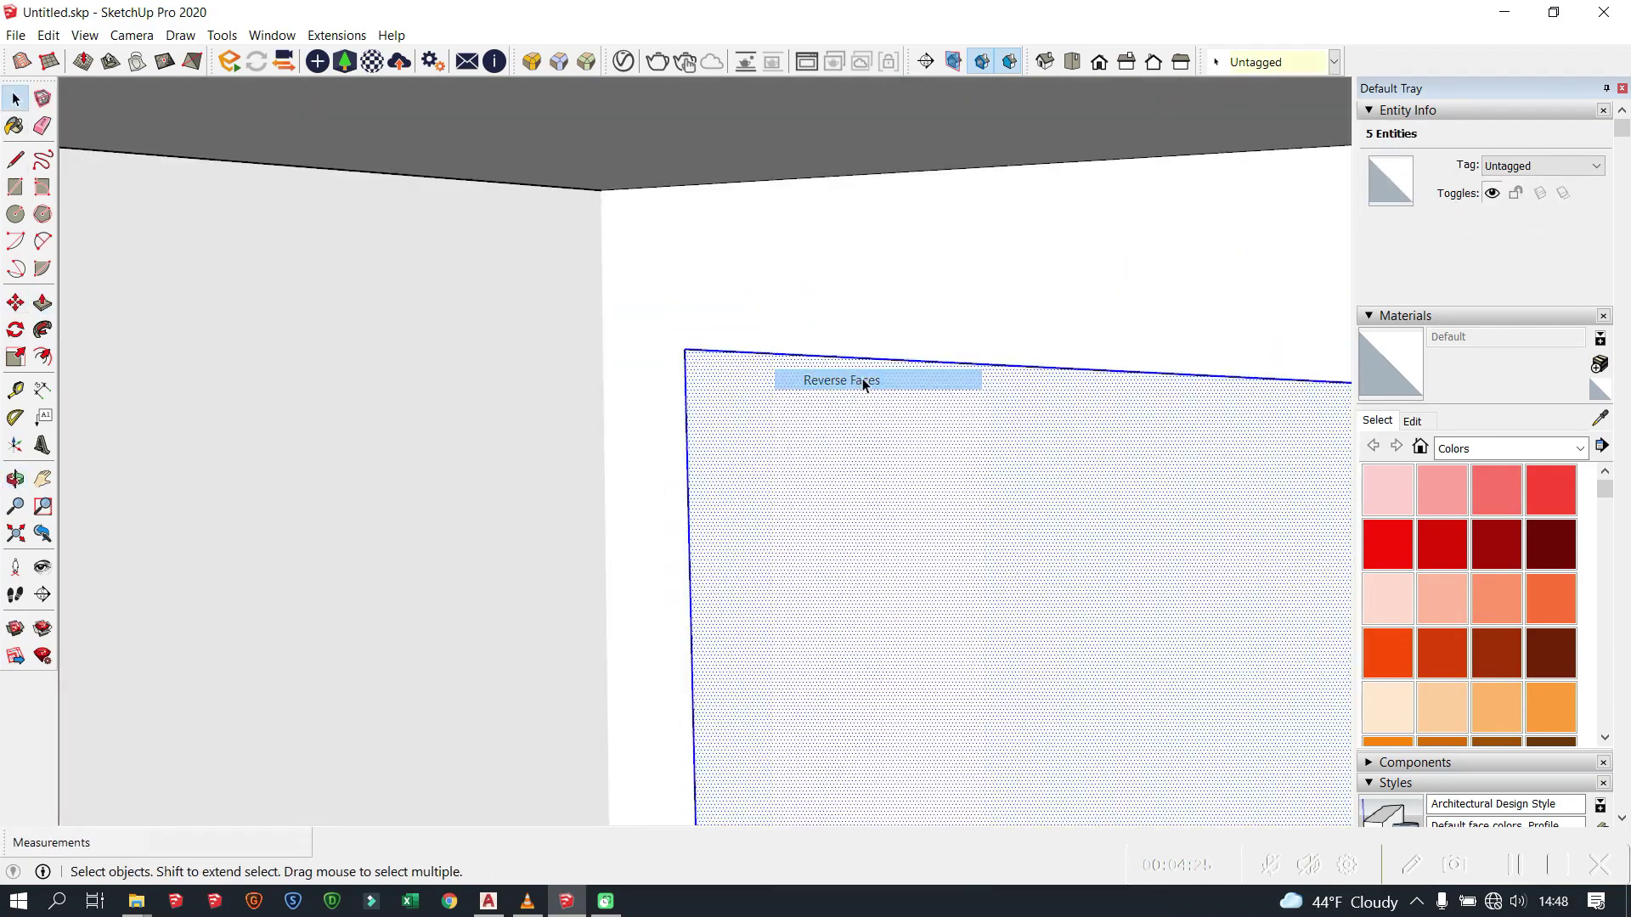
pyautogui.moveTo(863, 379); pyautogui.dragTo(608, 623, button='middle')
# Step: Group all the connected cabinet geometry with Ctrl+G
pyautogui.tripleClick(608, 622)
pyautogui.scroll(3, 476, 535)
pyautogui.scroll(1, 468, 537)
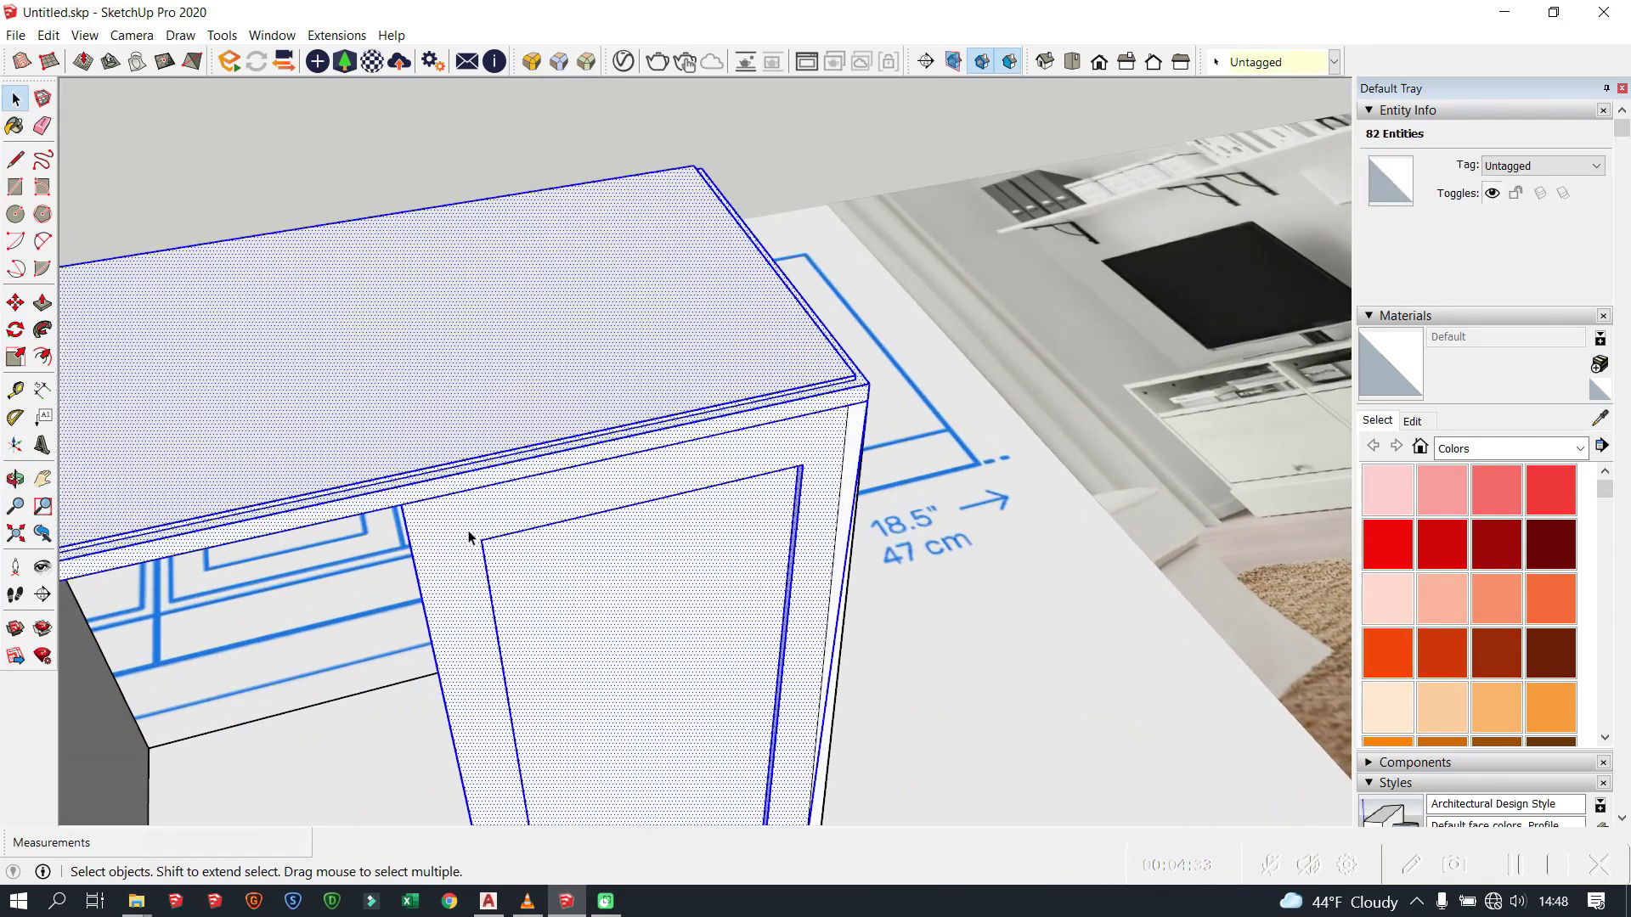
pyautogui.hotkey('ctrl', 'g')
pyautogui.moveTo(451, 635); pyautogui.dragTo(474, 484, button='middle')
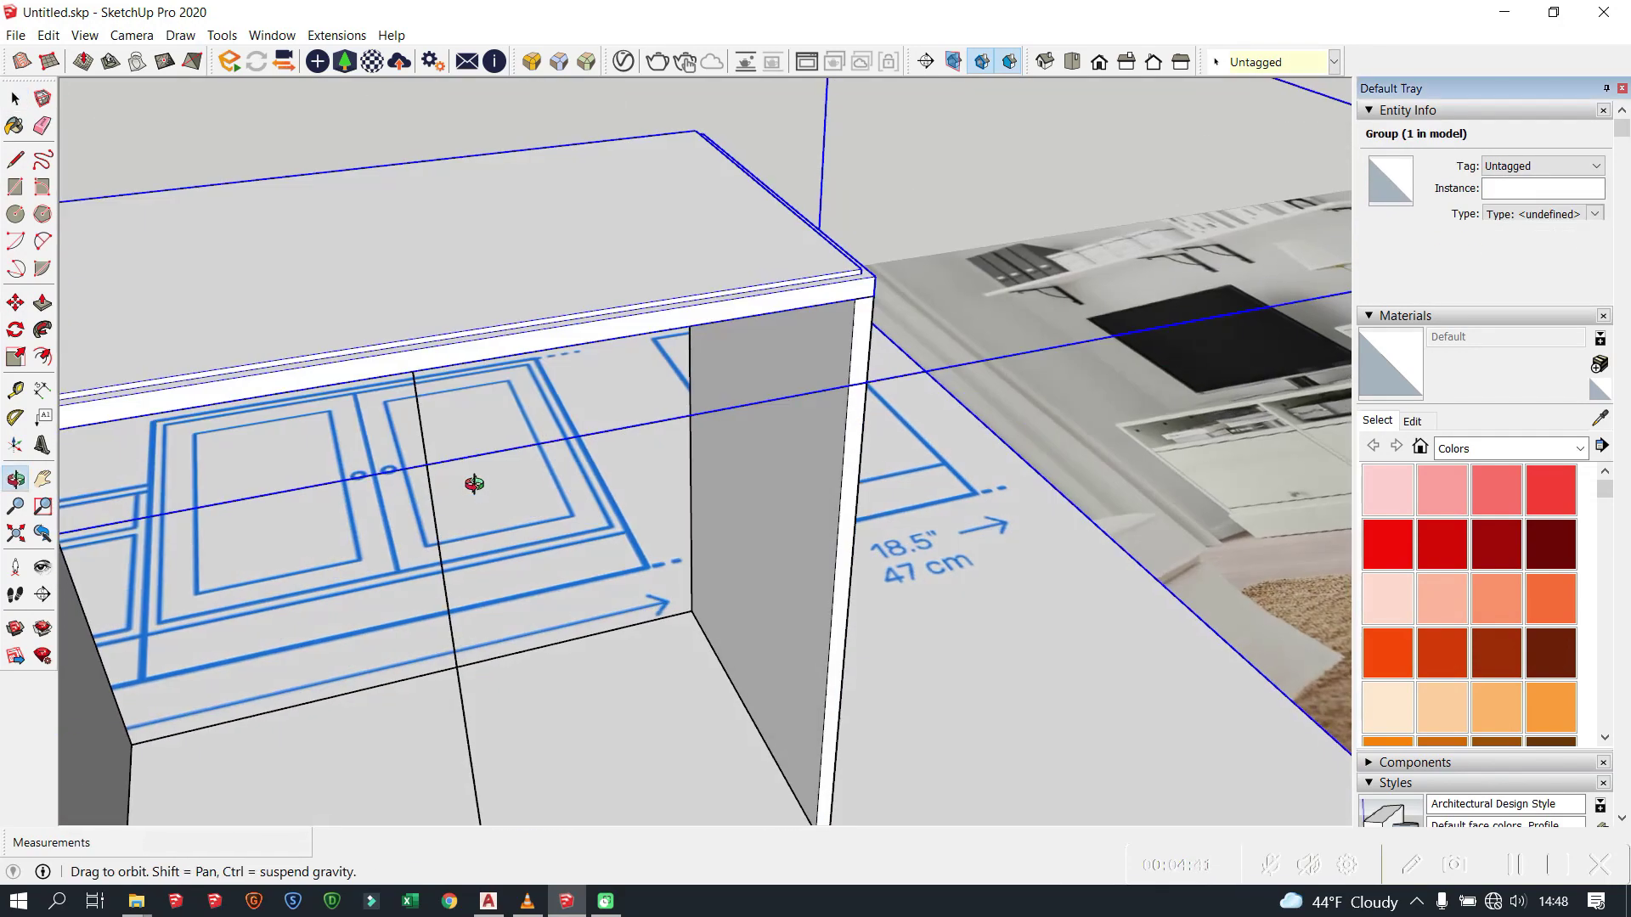
pyautogui.hotkey('ctrl', 'g')
pyautogui.moveTo(506, 253); pyautogui.dragTo(520, 400, button='middle')
# Step: Offset an inset outline on the right side panel face
pyautogui.press('r')
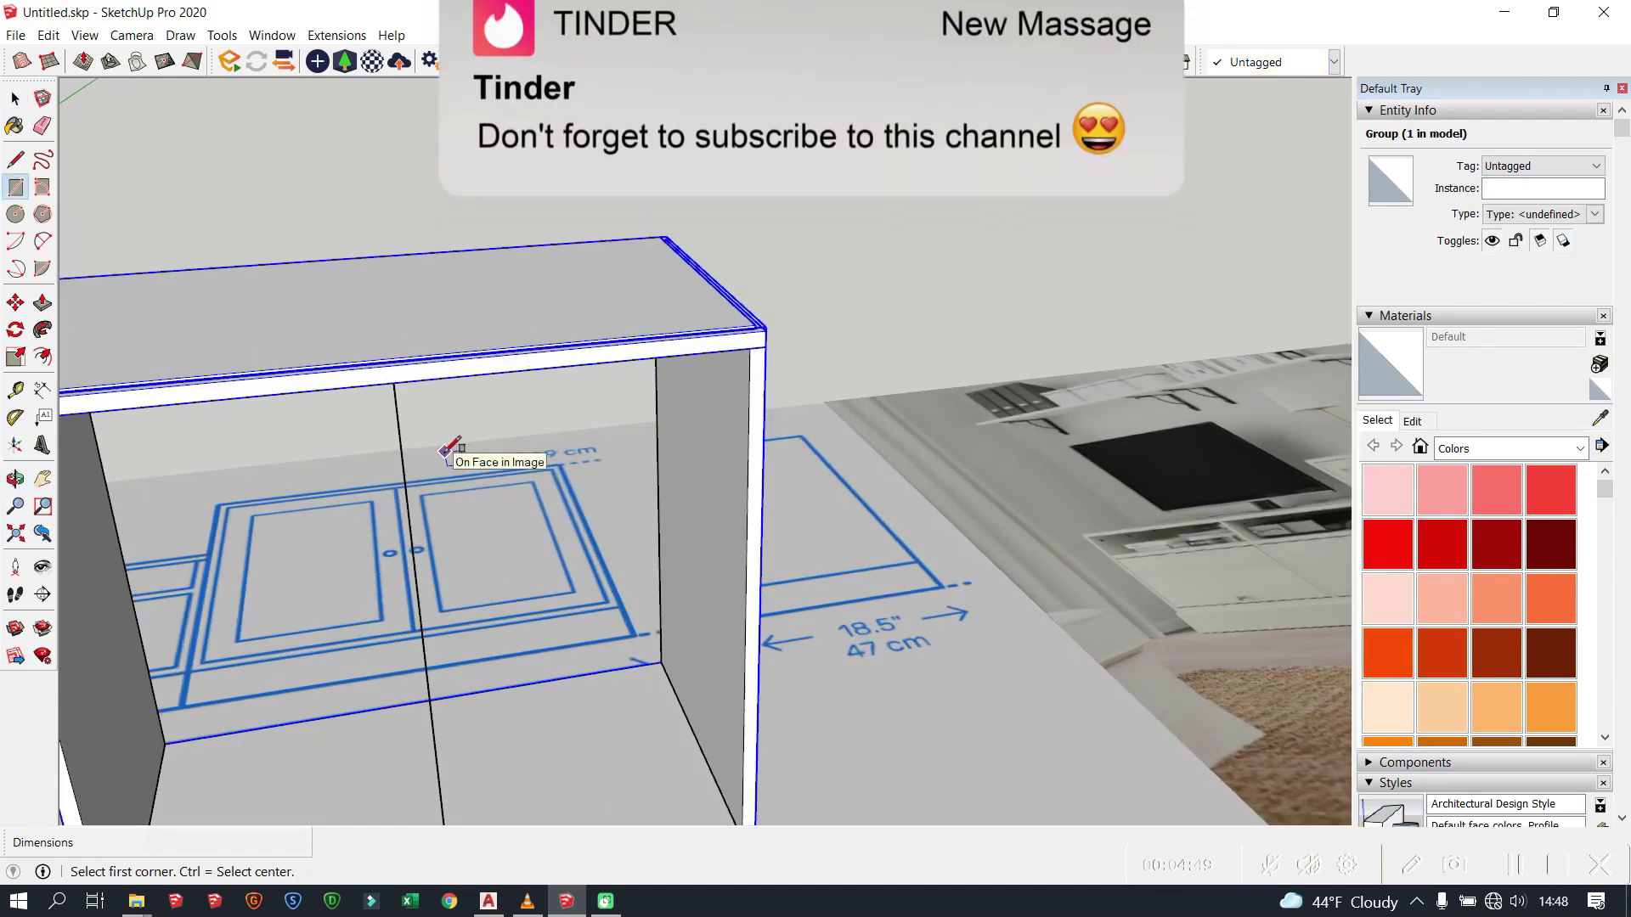
pyautogui.scroll(-3, 393, 399)
pyautogui.scroll(5, 564, 473)
pyautogui.press('f')
pyautogui.click(611, 481)
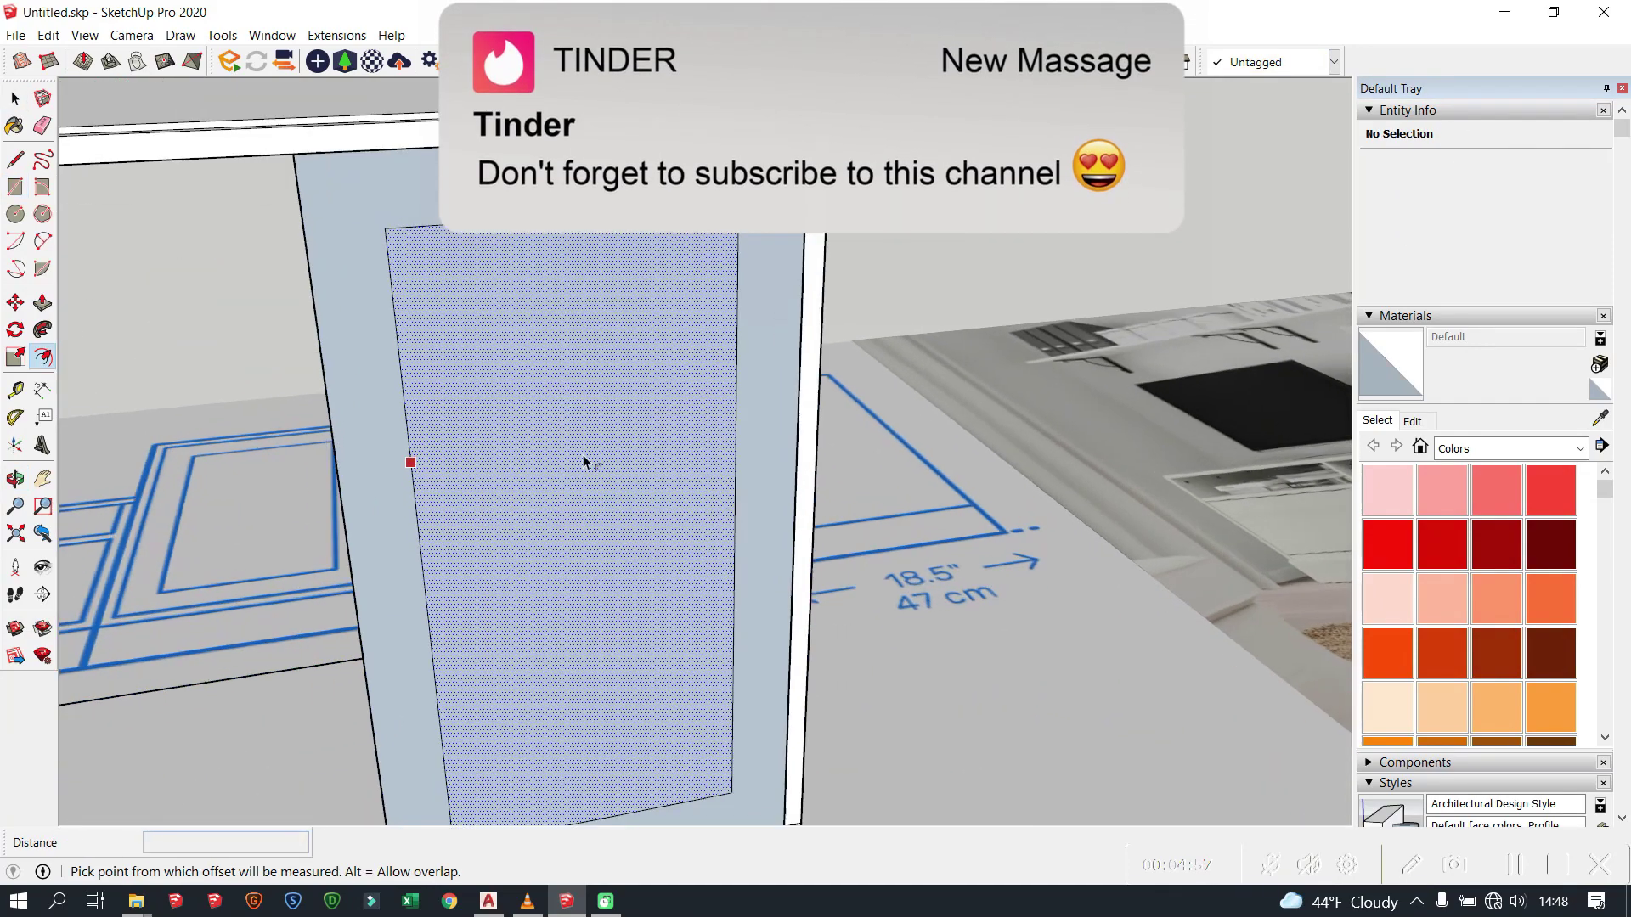
pyautogui.click(16, 100)
pyautogui.click(415, 280)
pyautogui.press('p')
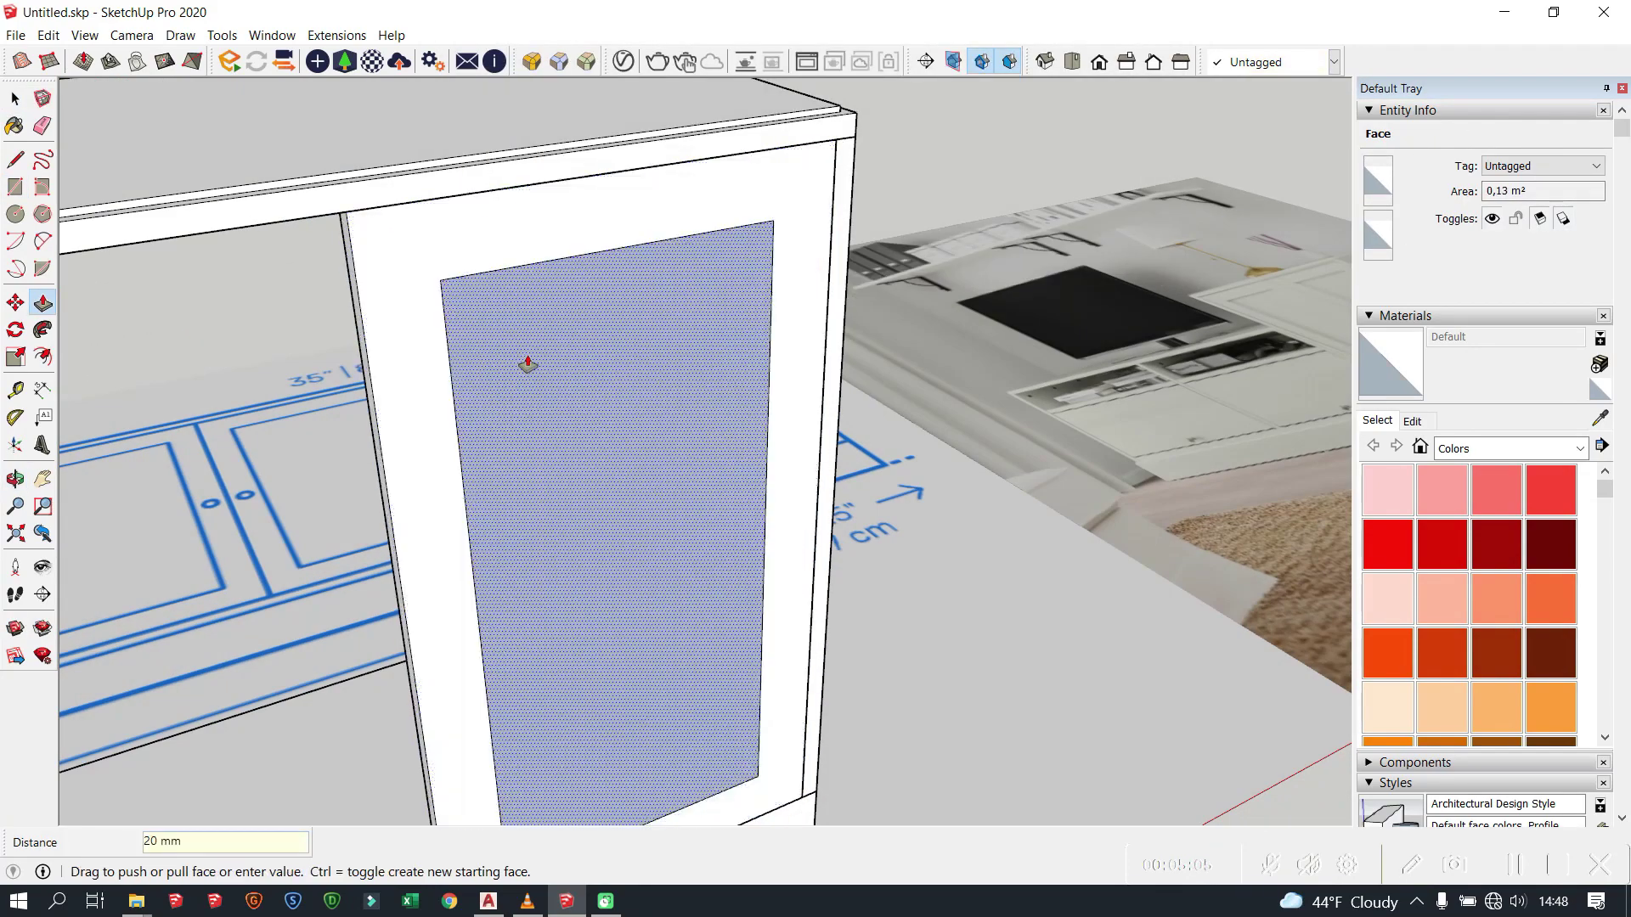
pyautogui.scroll(-3, 505, 364)
# Step: Reverse the inset face so it faces outward
pyautogui.press('space')
pyautogui.moveTo(604, 429); pyautogui.dragTo(1175, 448, button='middle')
pyautogui.scroll(5, 782, 716)
pyautogui.press('m')
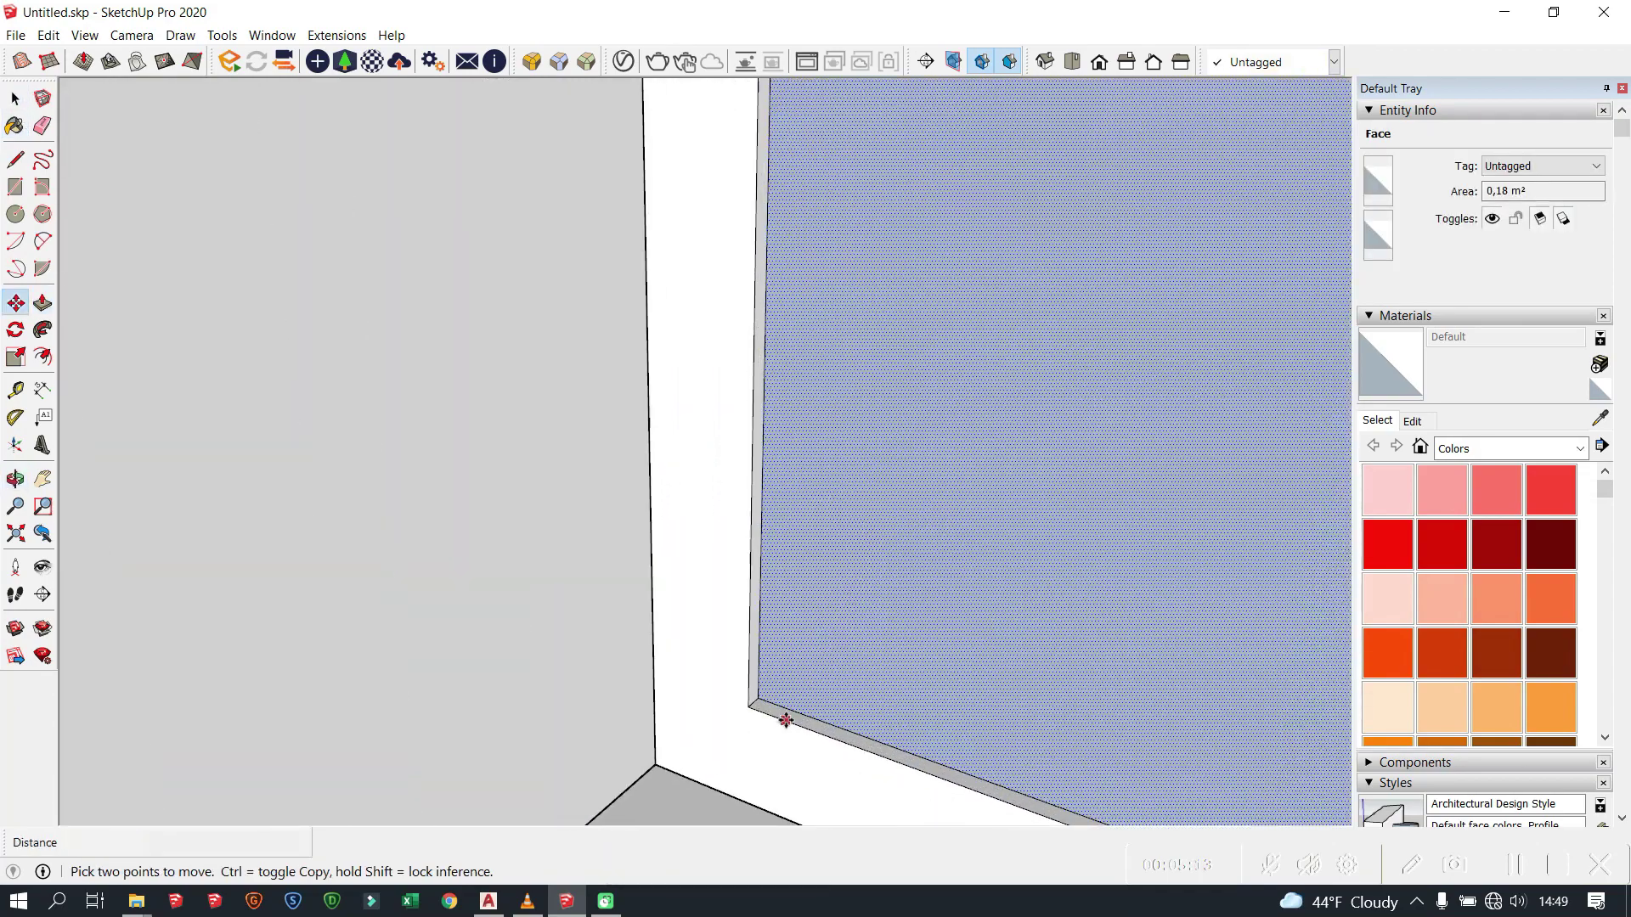
pyautogui.doubleClick(814, 678)
pyautogui.scroll(-5, 814, 678)
pyautogui.rightClick(1037, 176)
pyautogui.click(1070, 359)
pyautogui.scroll(-3, 891, 360)
pyautogui.scroll(3, 704, 351)
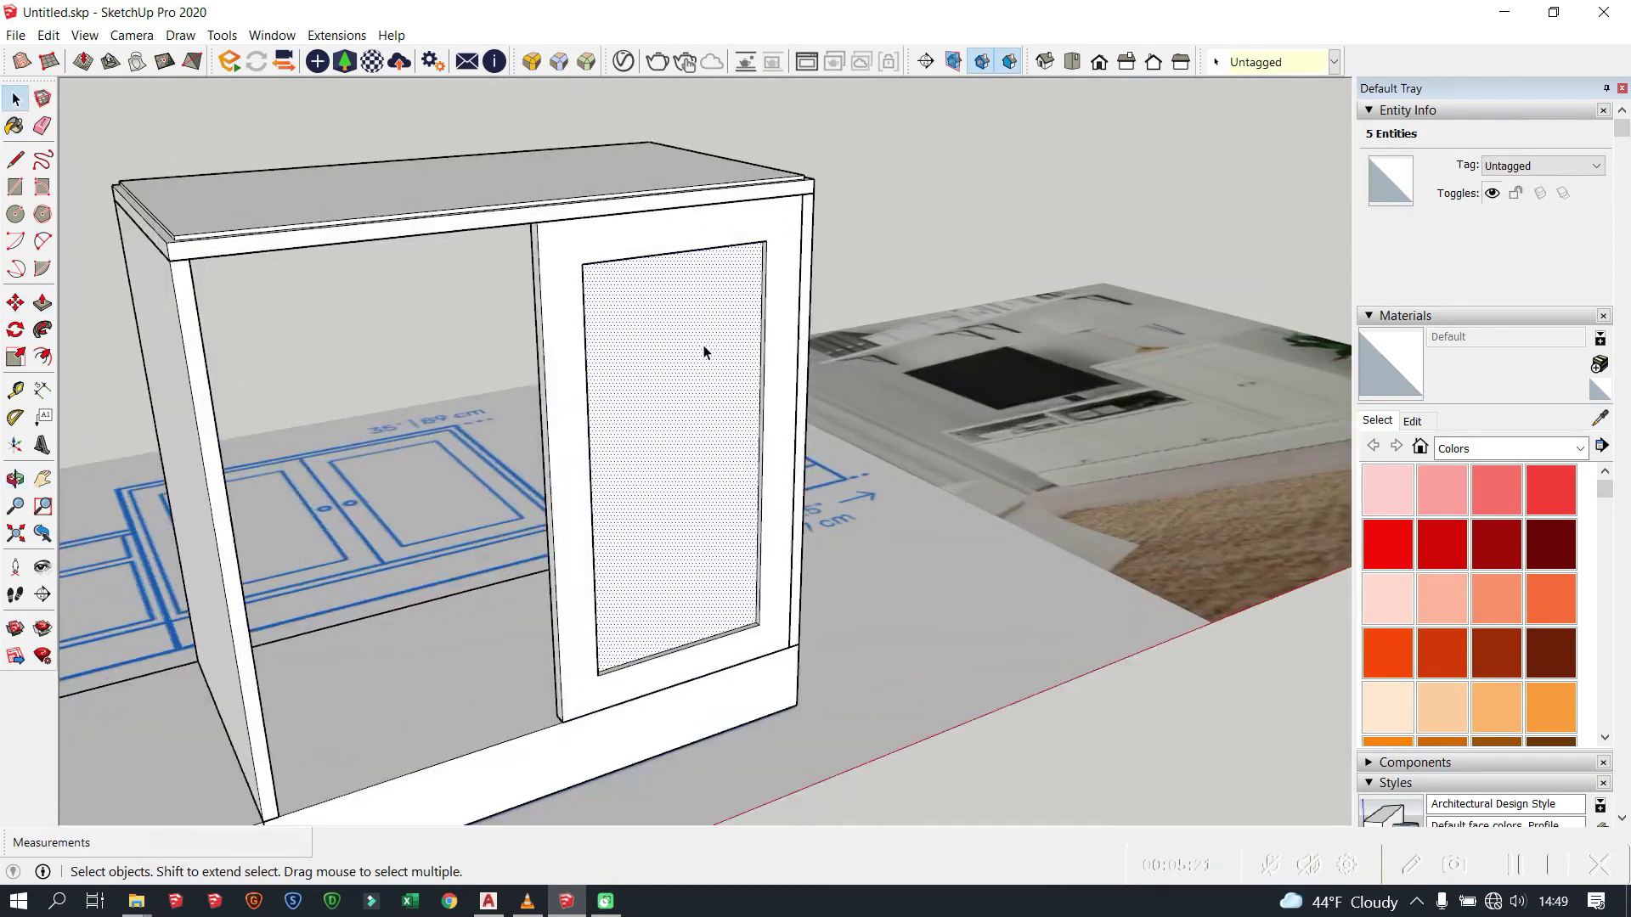
# Step: Make the door a component and pull its thin door face
pyautogui.click(836, 669)
pyautogui.scroll(5, 531, 535)
pyautogui.press('p')
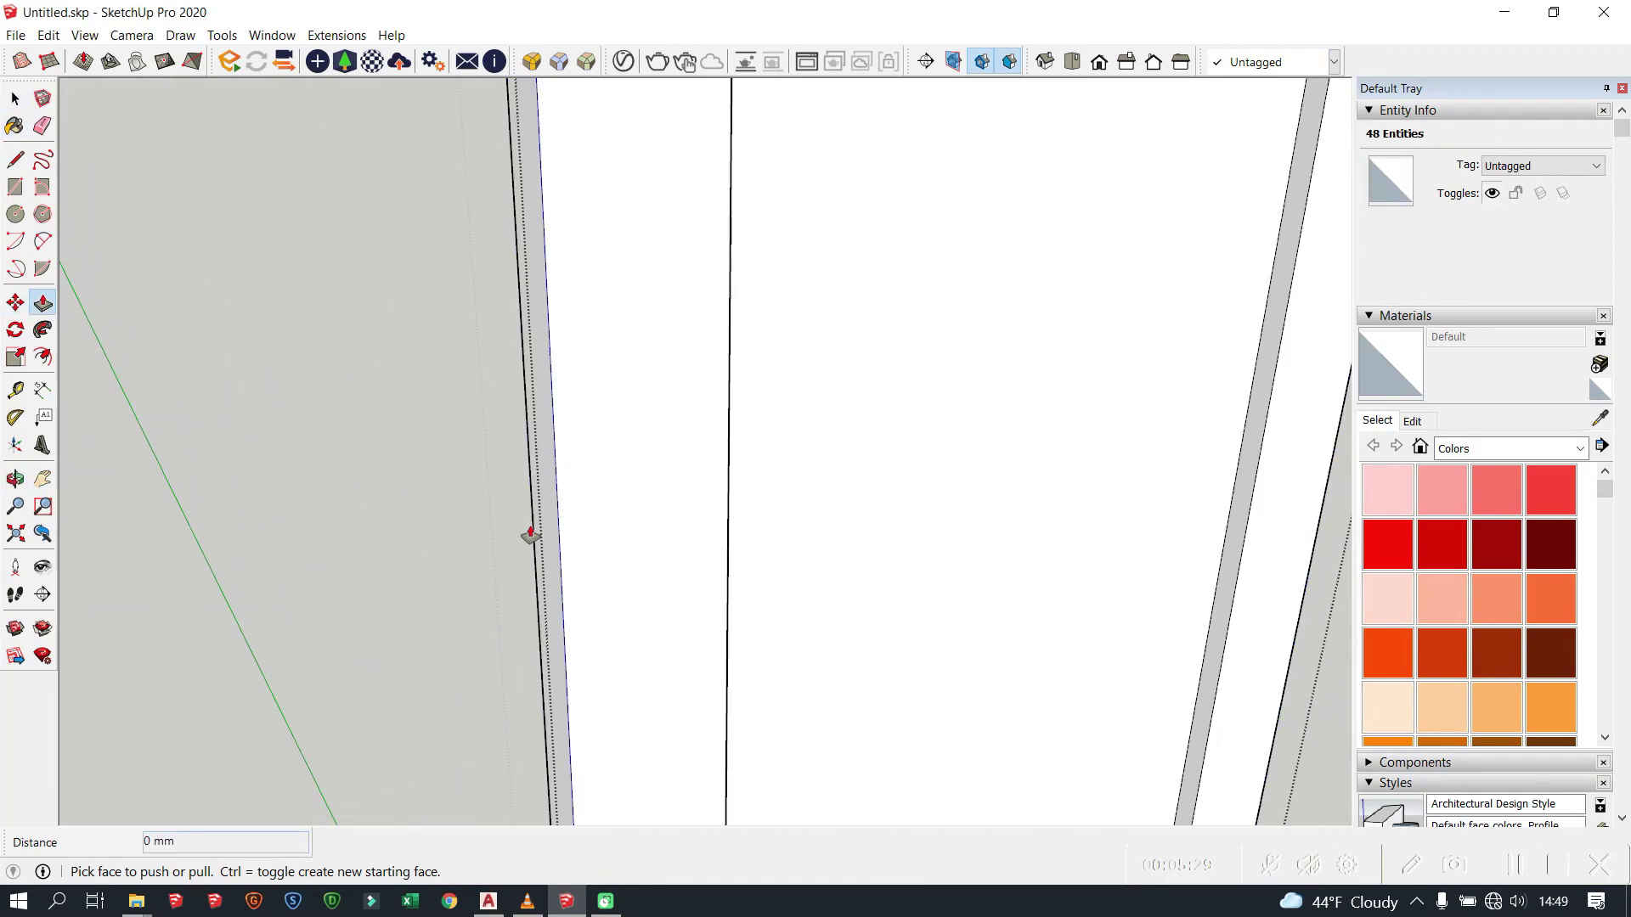
pyautogui.click(549, 534)
pyautogui.scroll(-5, 611, 265)
pyautogui.moveTo(611, 266)
pyautogui.mouseDown(button='middle')
pyautogui.moveTo(1001, 538)
pyautogui.moveTo(830, 284)
pyautogui.mouseUp(button='middle')
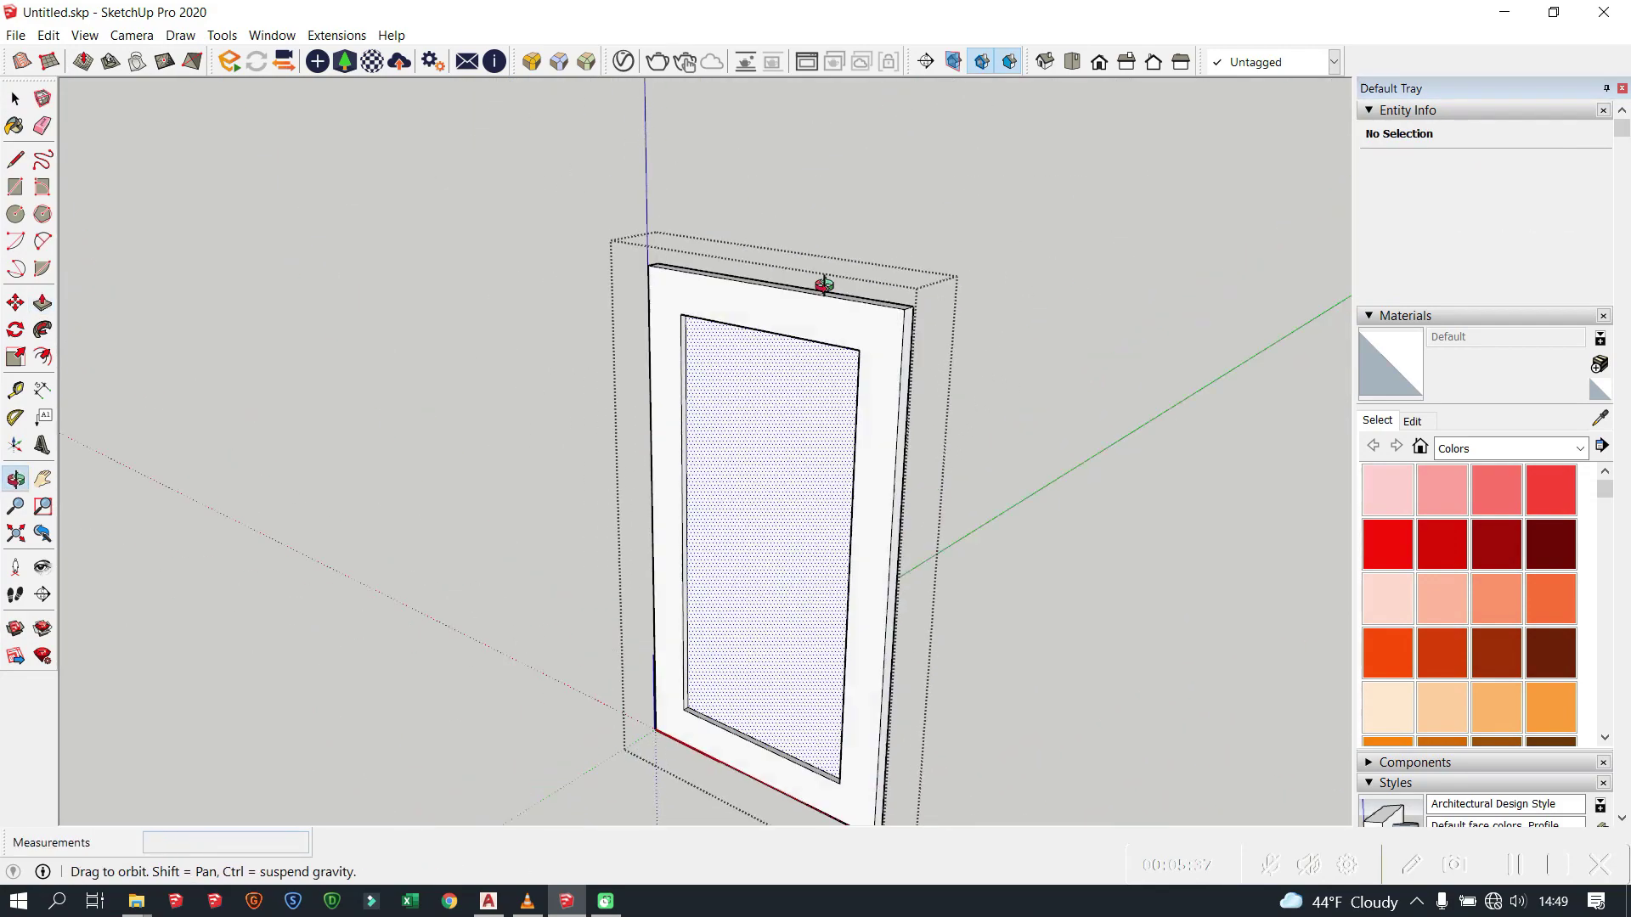
# Step: Copy the door component with Ctrl-Move and place it beside the first door
pyautogui.scroll(5, 860, 324)
pyautogui.click(860, 324)
pyautogui.press('m')
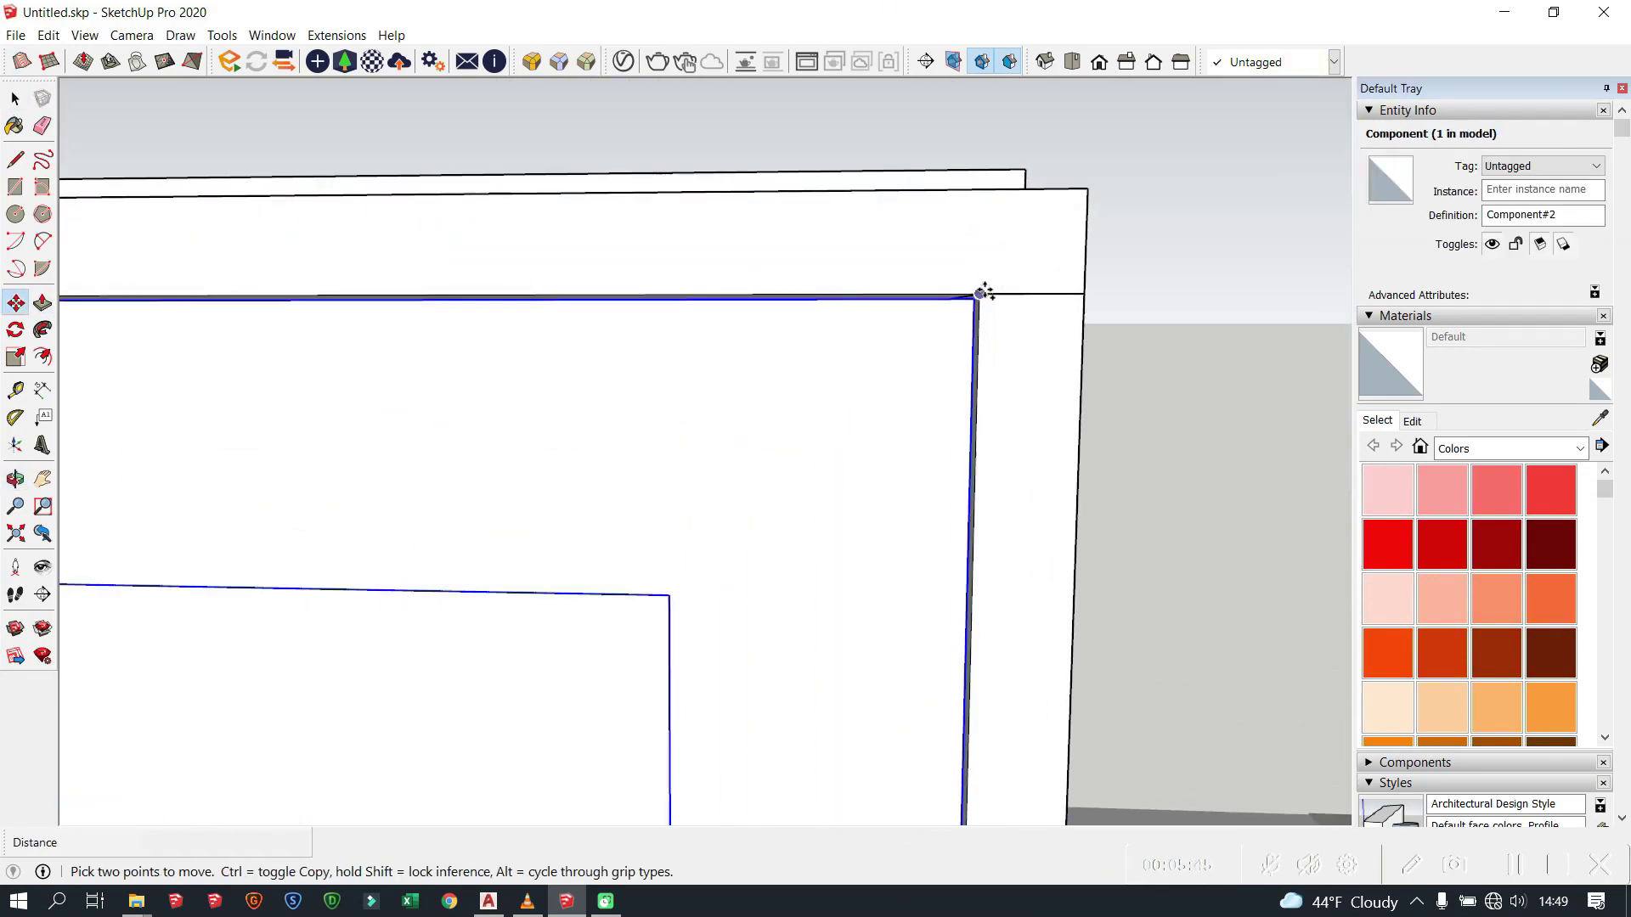
pyautogui.scroll(3, 959, 299)
pyautogui.click(979, 300)
pyautogui.press('ctrl')
pyautogui.scroll(-3, 1056, 315)
pyautogui.click(436, 331)
pyautogui.scroll(3, 819, 393)
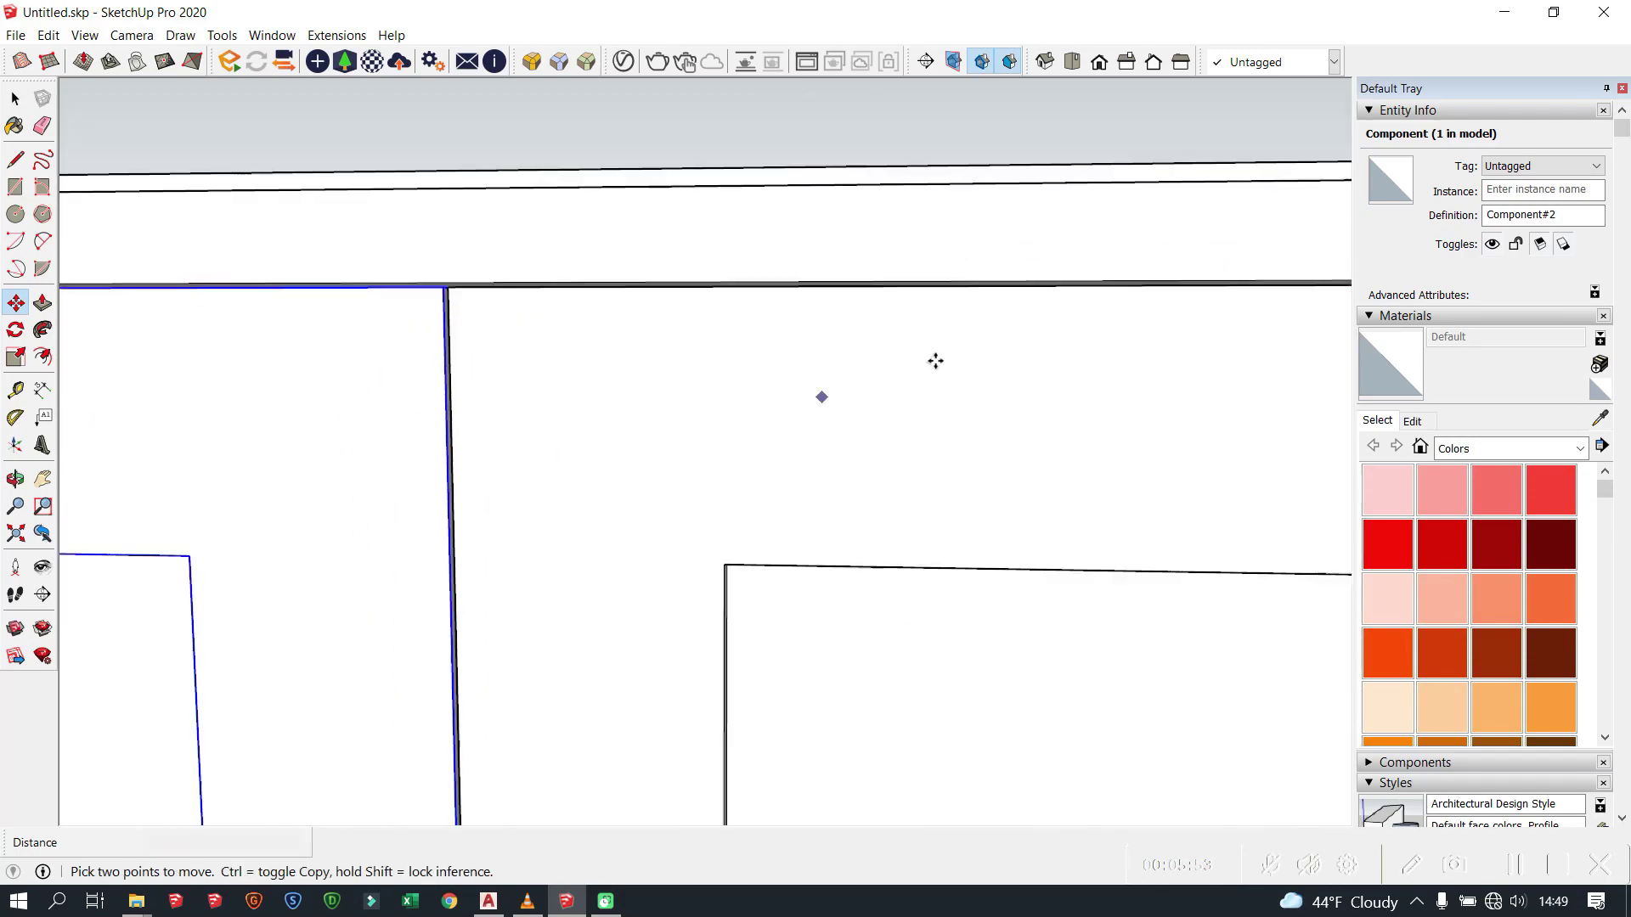
pyautogui.moveTo(819, 393); pyautogui.dragTo(648, 291, button='middle')
pyautogui.scroll(3, 865, 235)
pyautogui.scroll(-10, 848, 228)
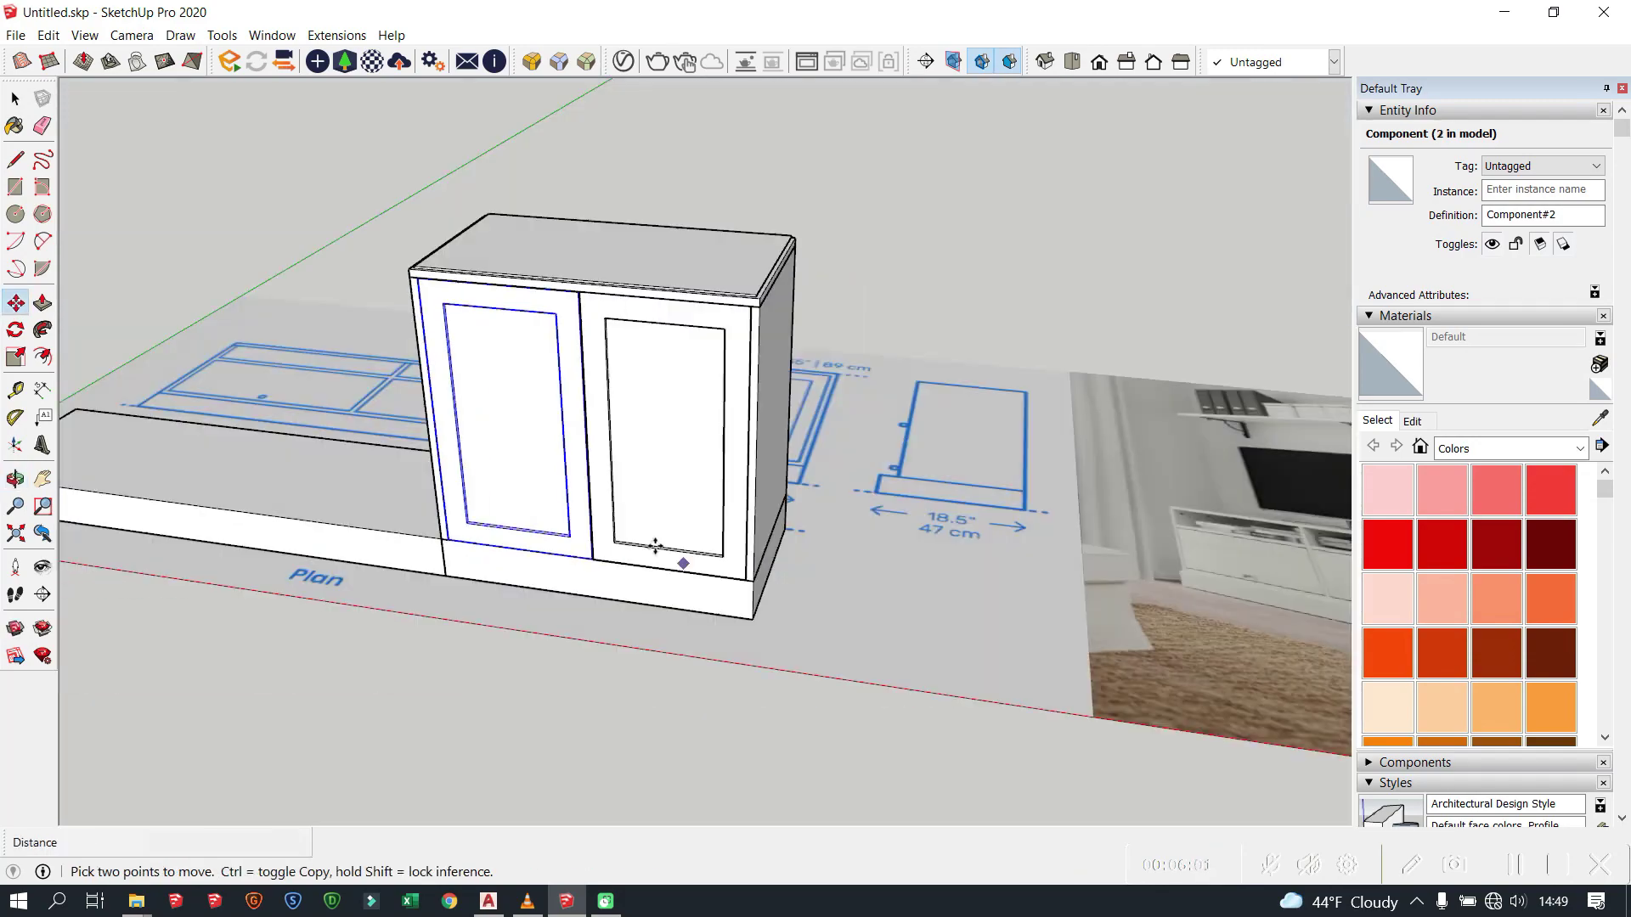
# Step: Draw the back panel rectangle across the rear of the cabinet
pyautogui.moveTo(839, 223); pyautogui.dragTo(447, 386, button='middle')
pyautogui.press('r')
pyautogui.click(619, 237)
pyautogui.click(1020, 553)
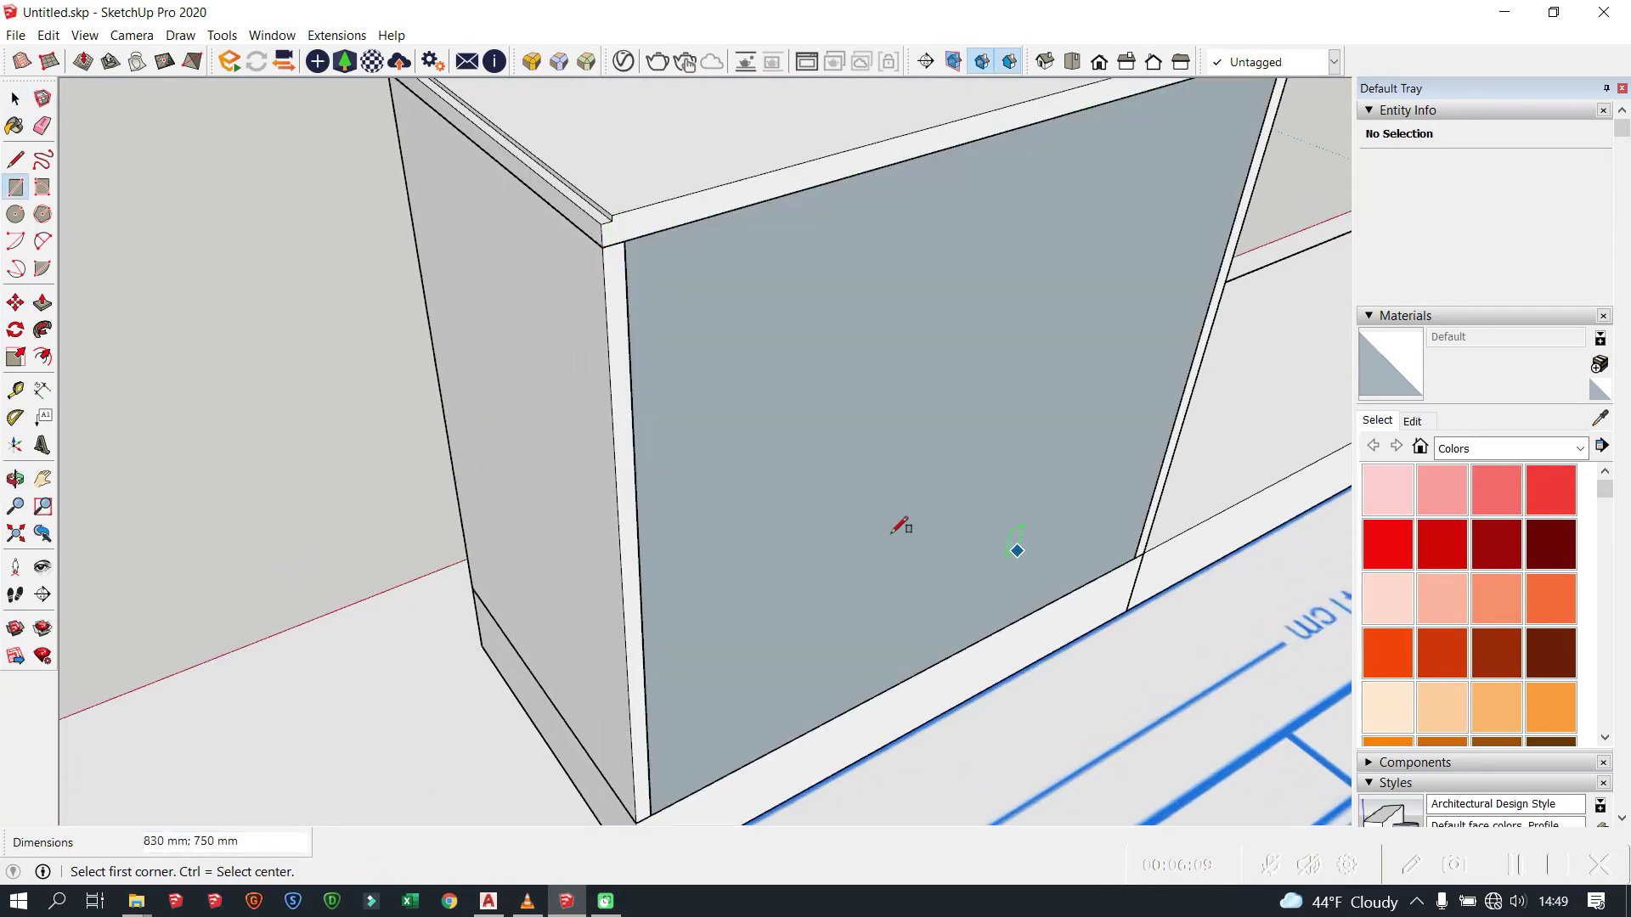
pyautogui.press('space')
pyautogui.click(860, 481)
pyautogui.scroll(2, 860, 481)
pyautogui.press('p')
pyautogui.press('space')
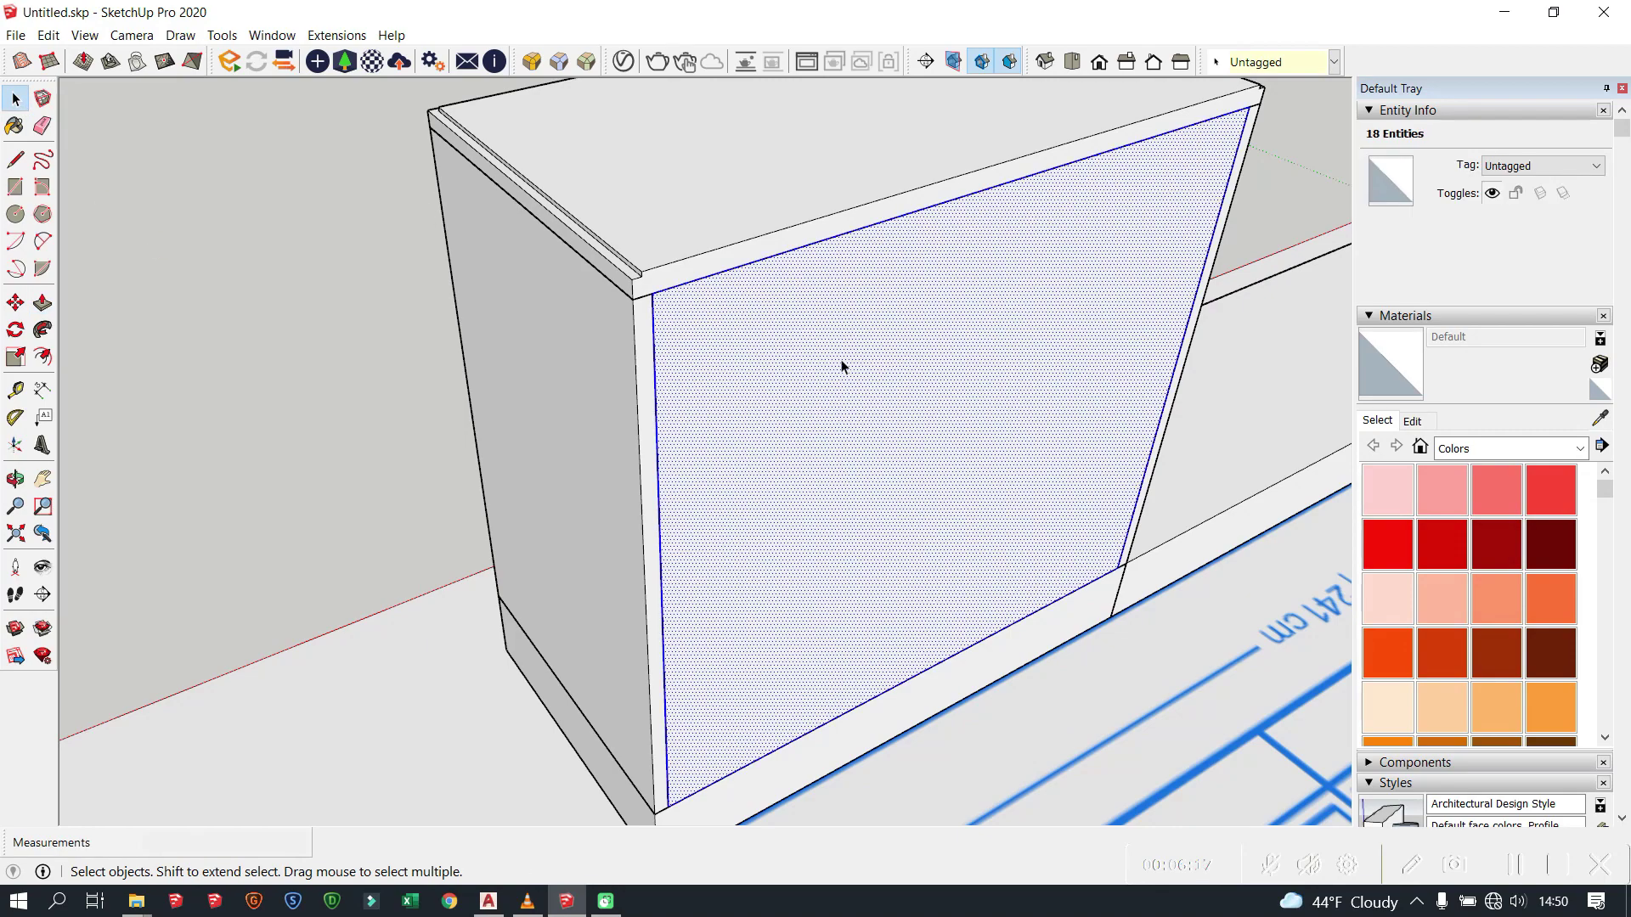
pyautogui.scroll(-5, 842, 367)
# Step: Draw the inner floor rectangle and thicken it with Push/Pull
pyautogui.moveTo(833, 430)
pyautogui.mouseDown(button='middle')
pyautogui.moveTo(782, 266)
pyautogui.moveTo(833, 513)
pyautogui.mouseUp(button='middle')
pyautogui.scroll(5, 666, 671)
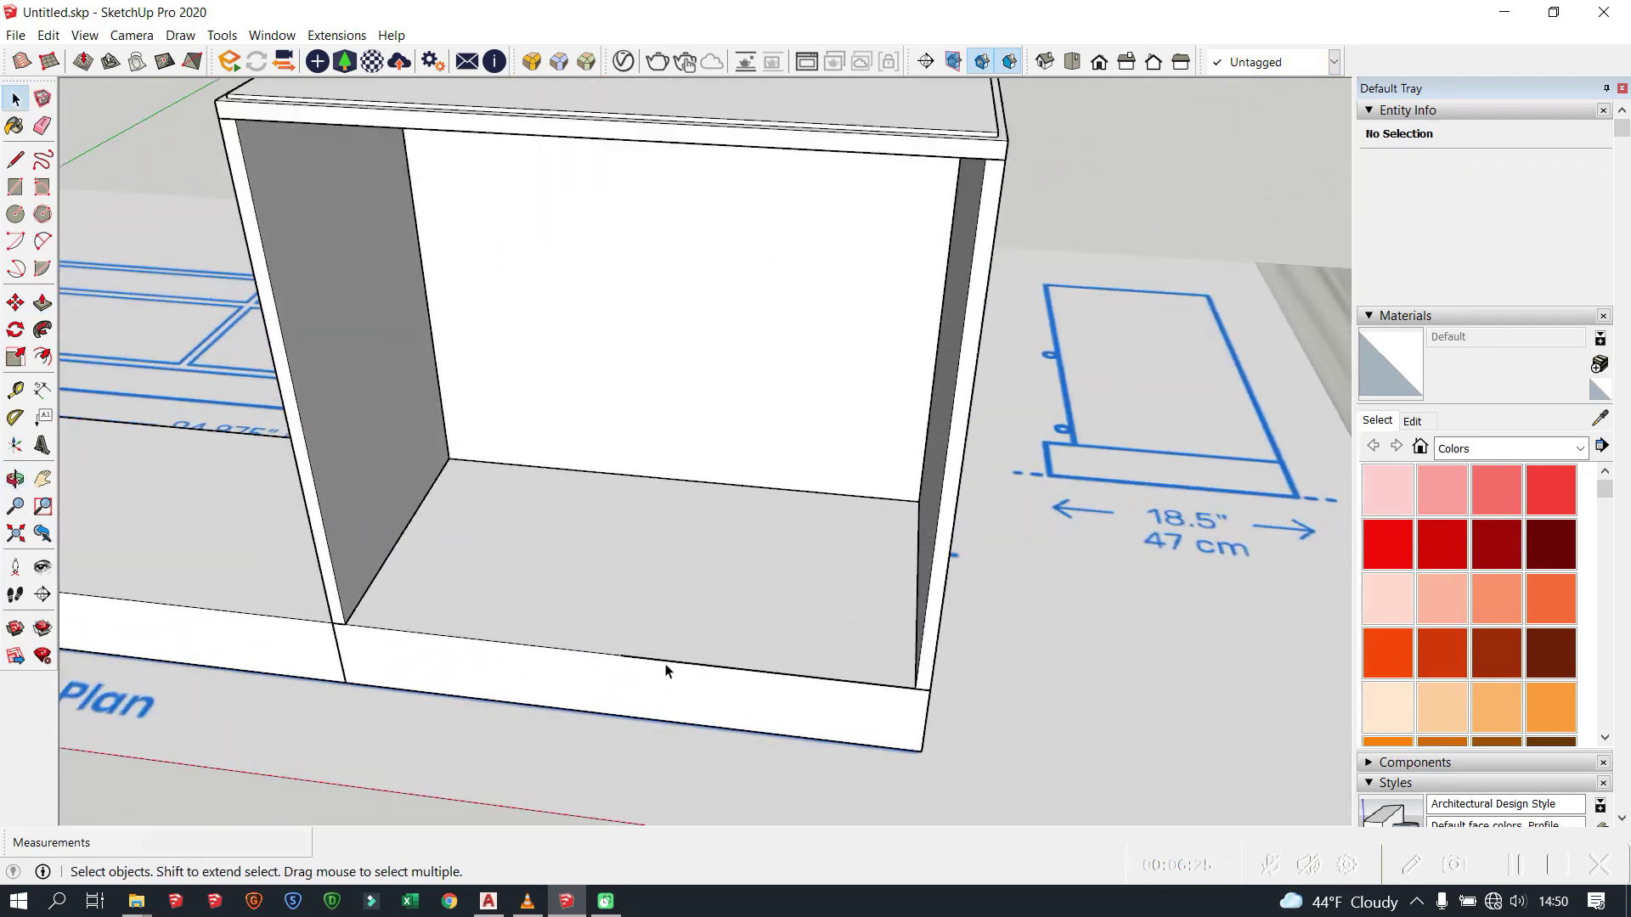
pyautogui.click(666, 672)
pyautogui.moveTo(732, 668); pyautogui.dragTo(746, 666, button='middle')
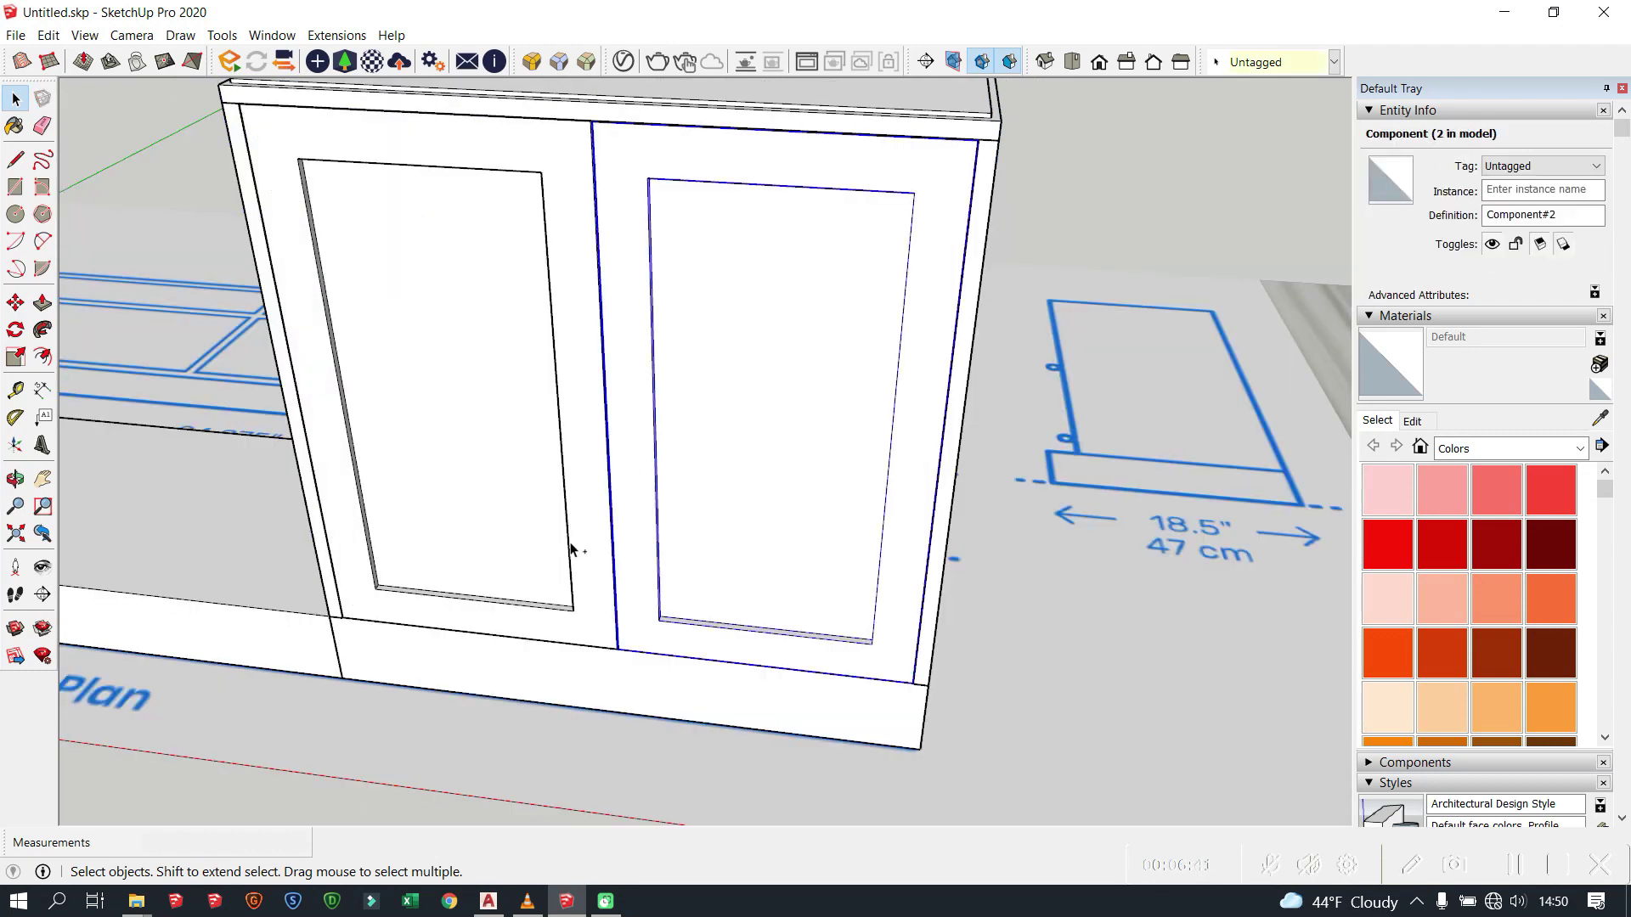
pyautogui.moveTo(571, 552); pyautogui.dragTo(599, 510, button='middle')
pyautogui.click(934, 644)
pyautogui.press('p')
pyautogui.click(707, 538)
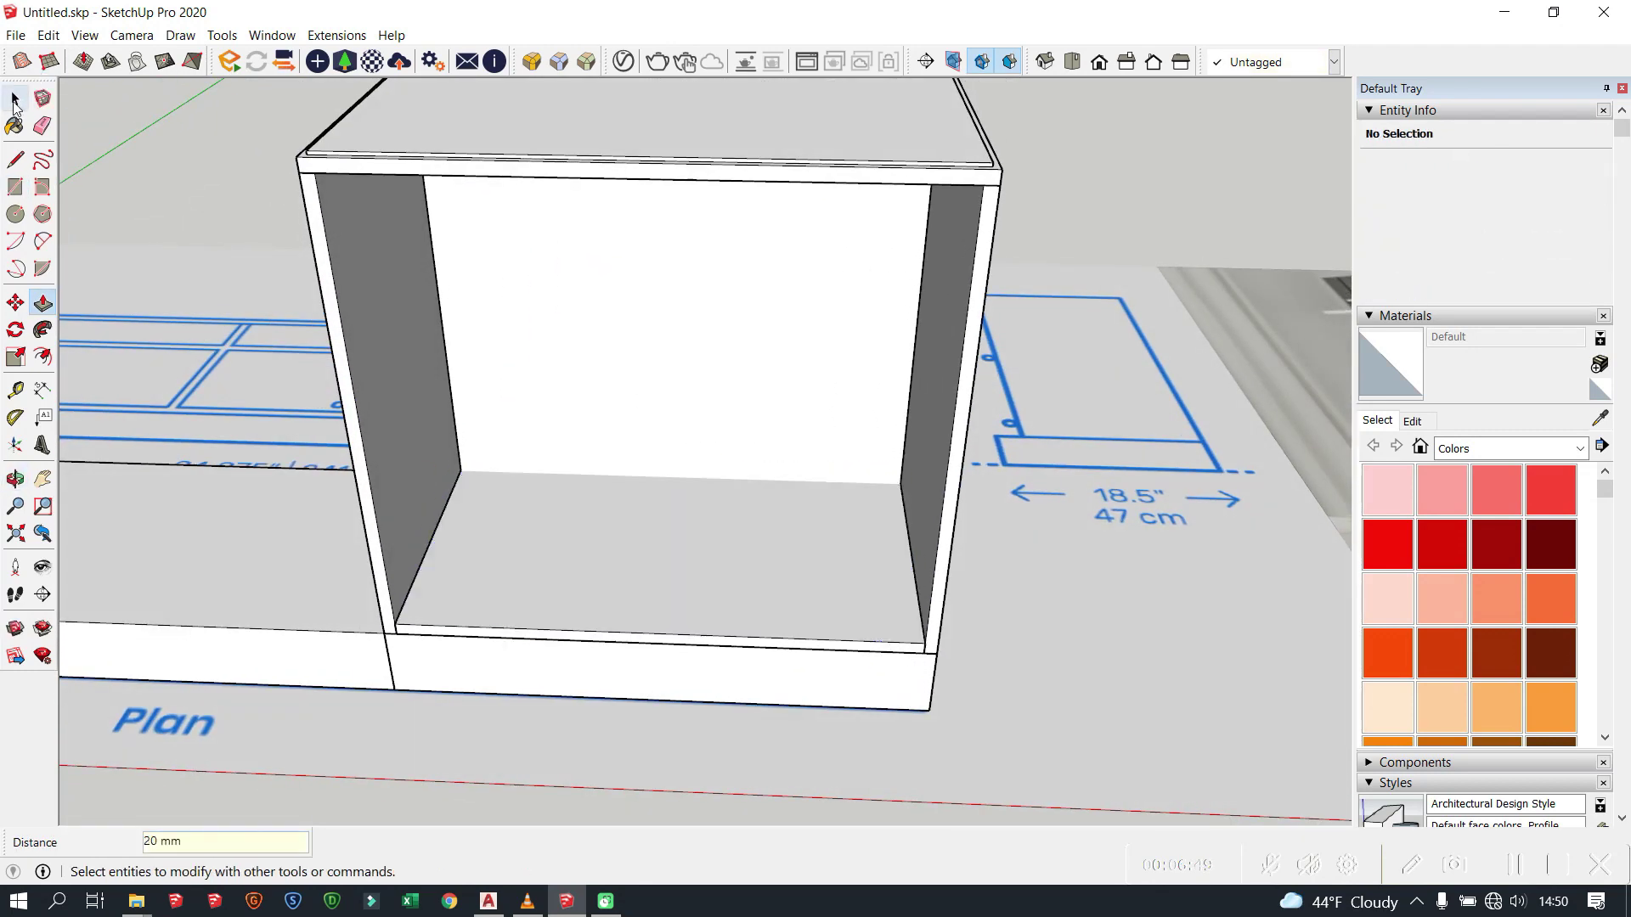
# Step: Group the inner floor and begin a Ctrl-Move copy from its corner
pyautogui.tripleClick(569, 522)
pyautogui.hotkey('ctrl', 'g')
pyautogui.press('m')
pyautogui.scroll(3, 990, 619)
pyautogui.scroll(2, 976, 613)
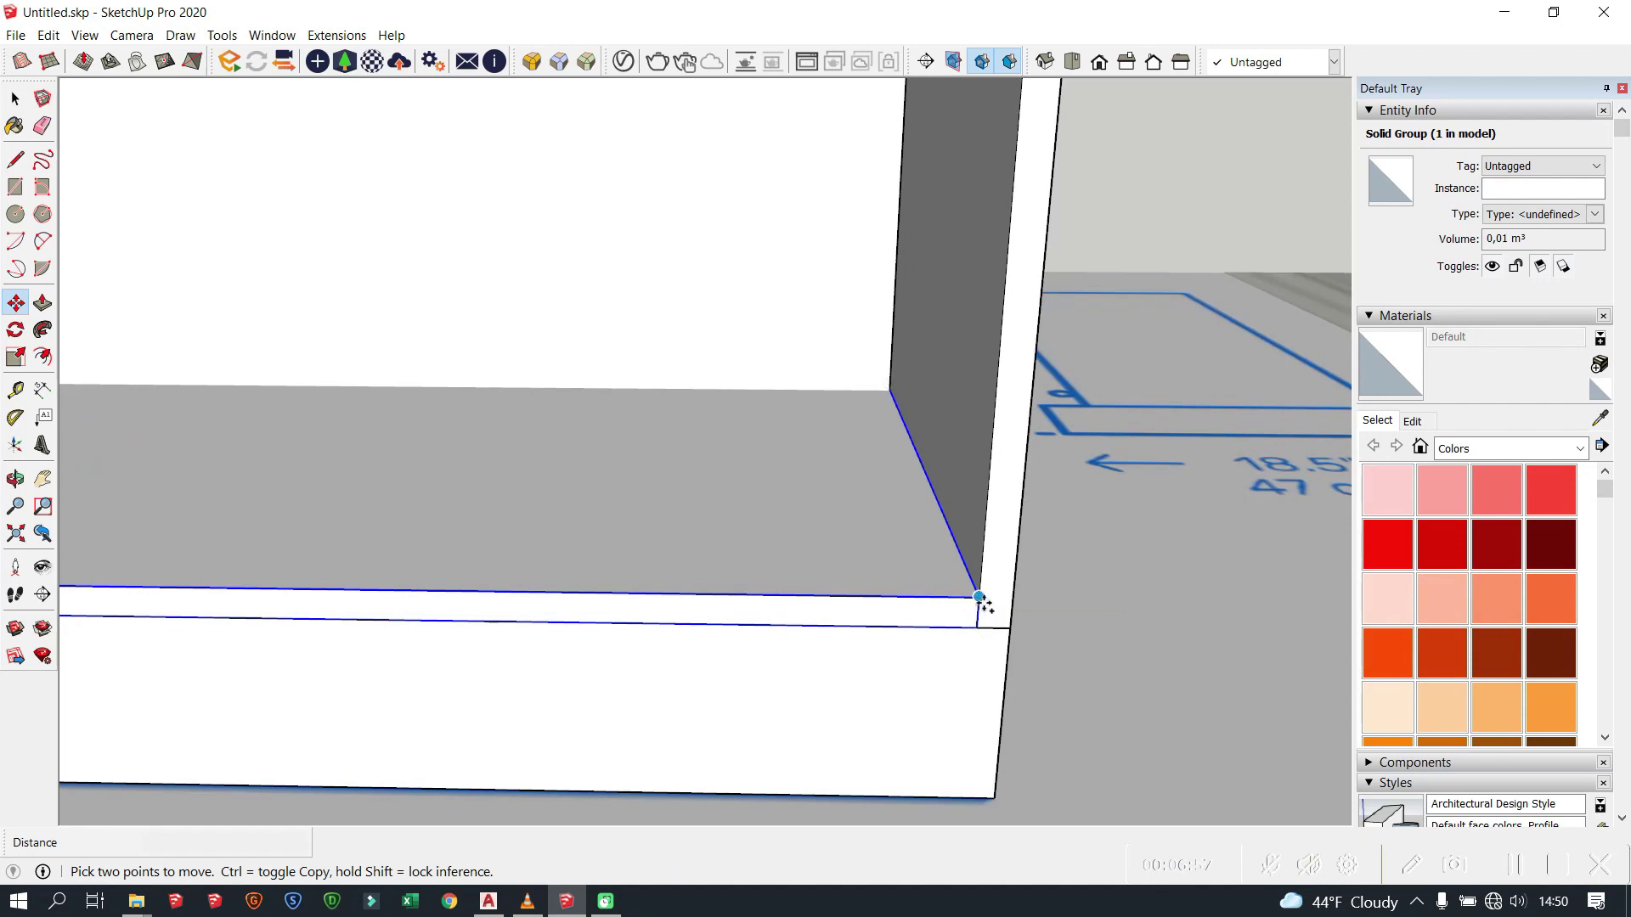
pyautogui.press('ctrl')
pyautogui.click(980, 597)
pyautogui.scroll(-5, 979, 597)
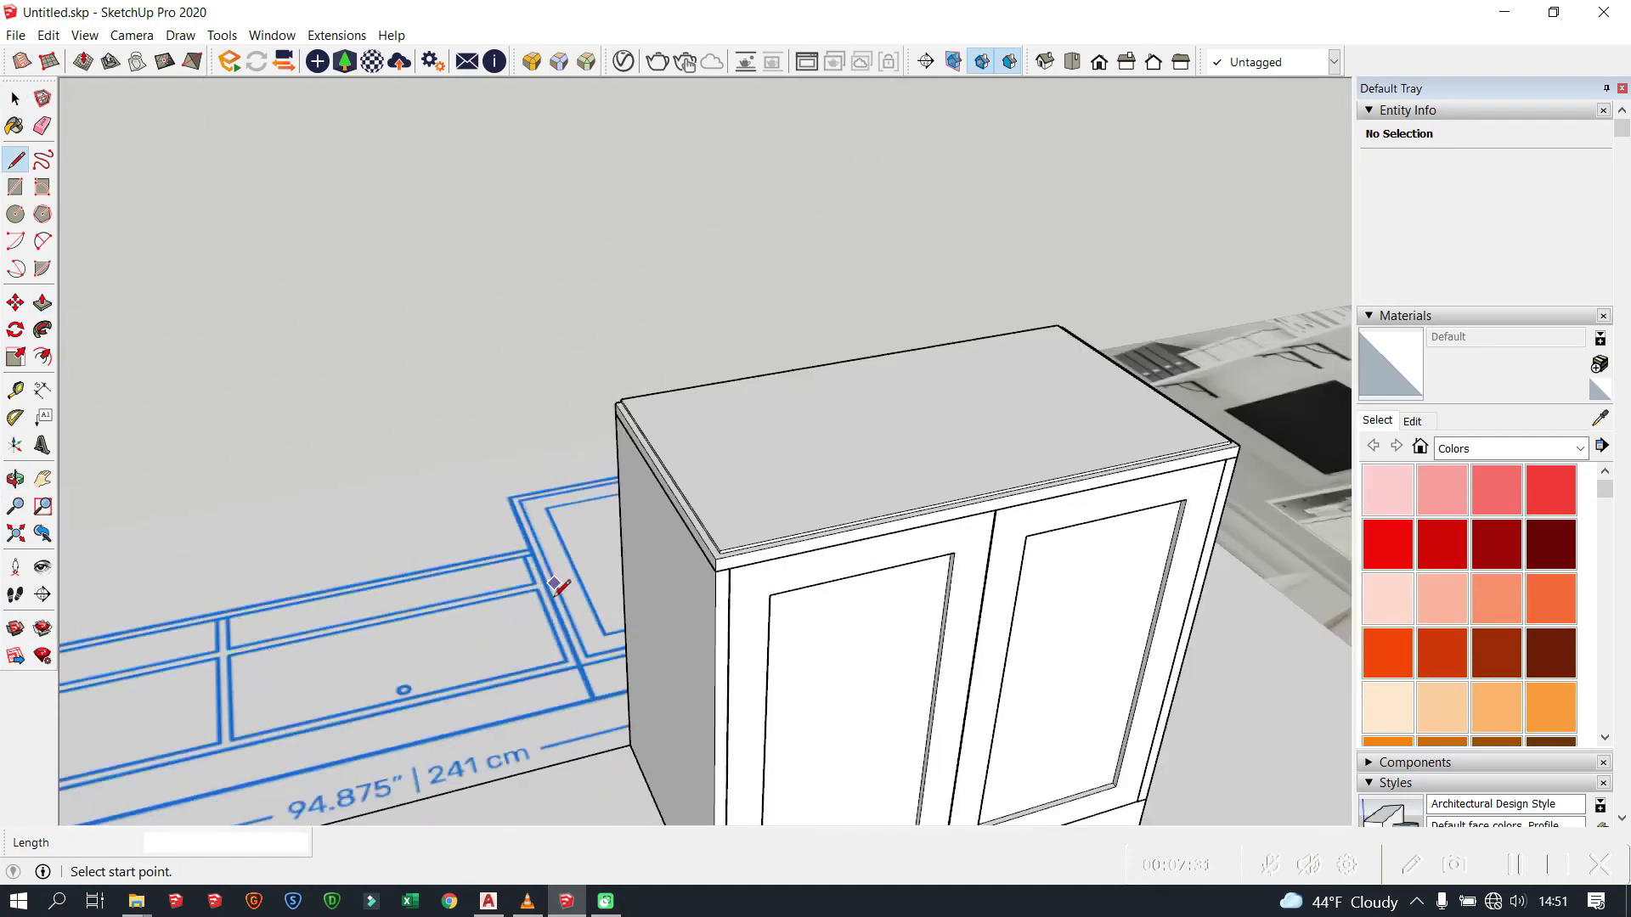
# Step: Draw a 50 mm line on the cabinet's lower front
pyautogui.moveTo(556, 586); pyautogui.dragTo(716, 748, button='middle')
pyautogui.write('50')
pyautogui.press('Return')
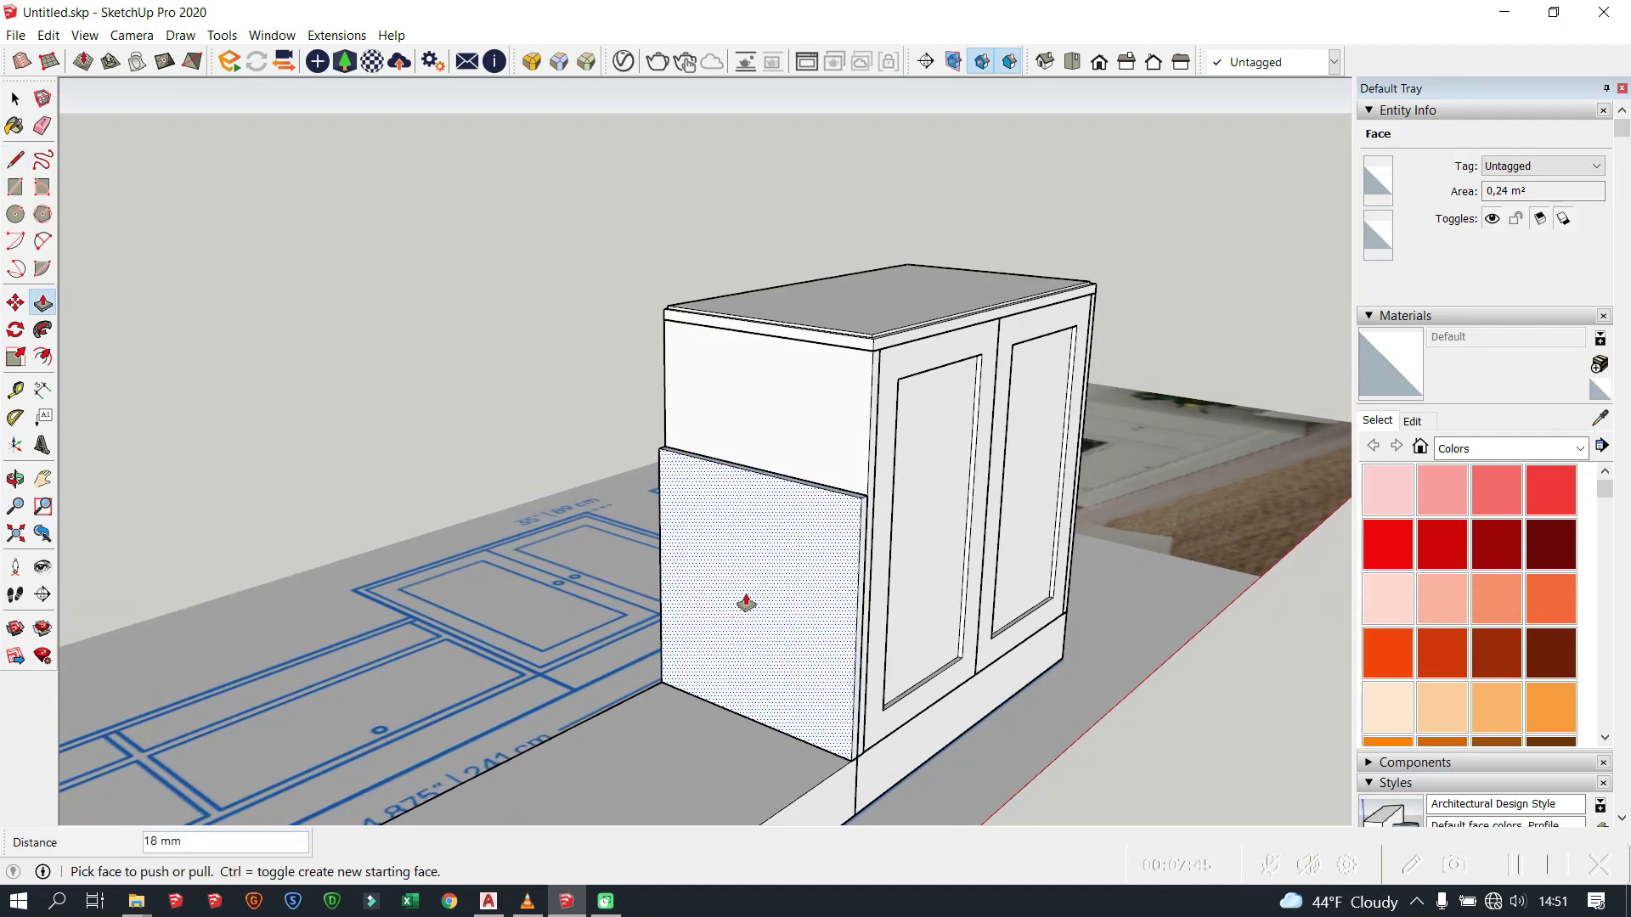
# Step: Select the whole lower front panel and turn it into a component
pyautogui.click(19, 100)
pyautogui.tripleClick(684, 612)
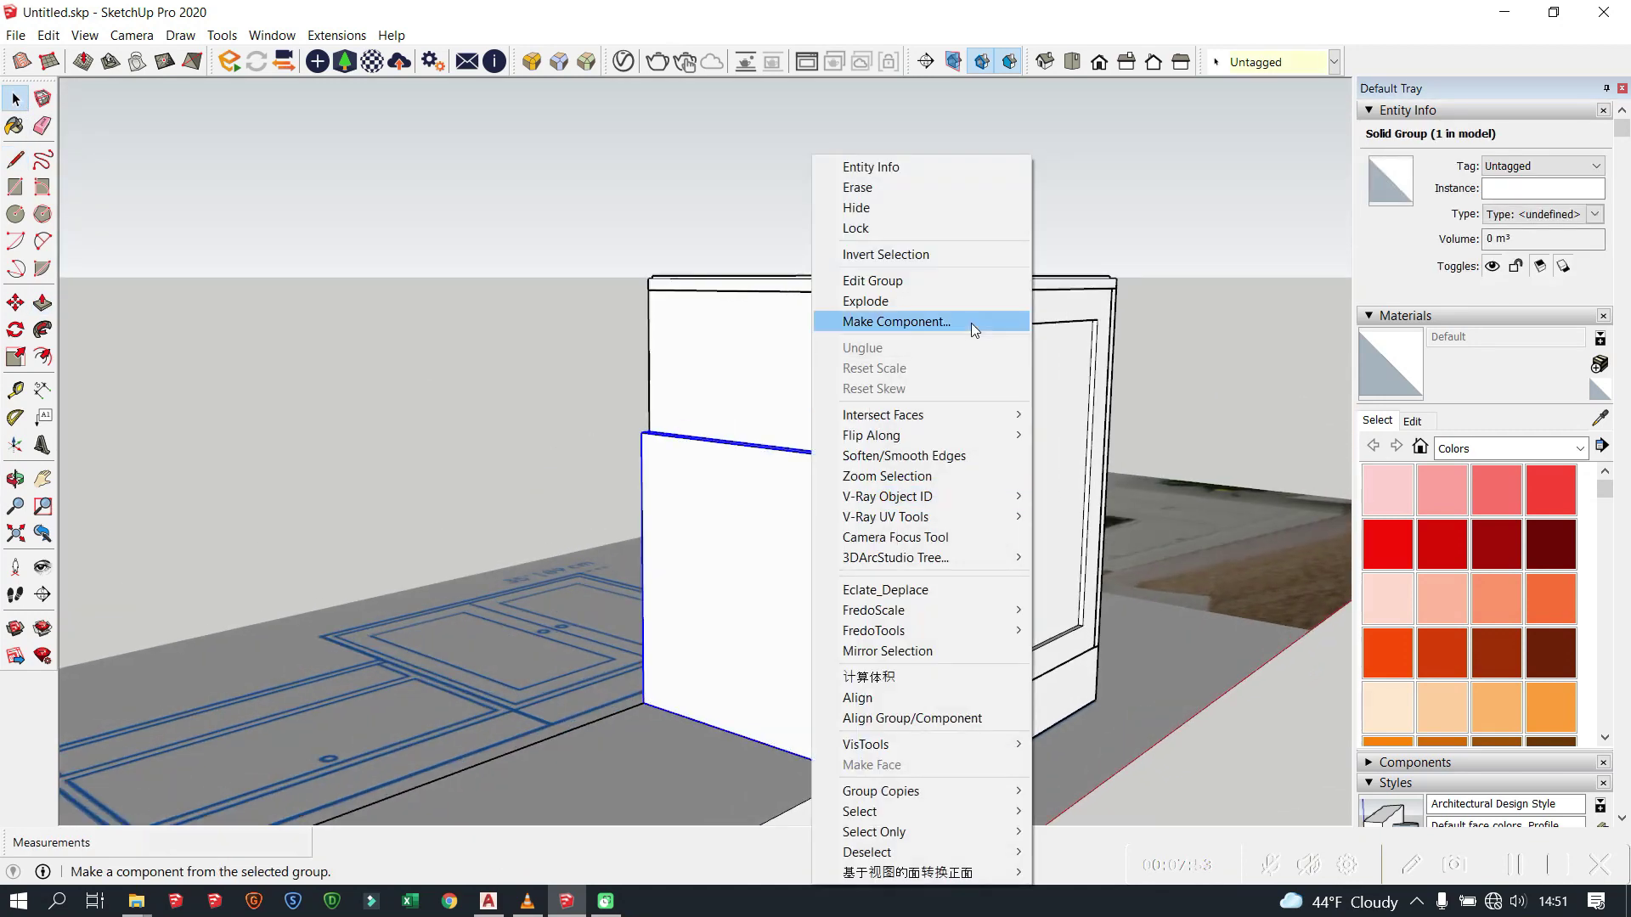
pyautogui.click(971, 323)
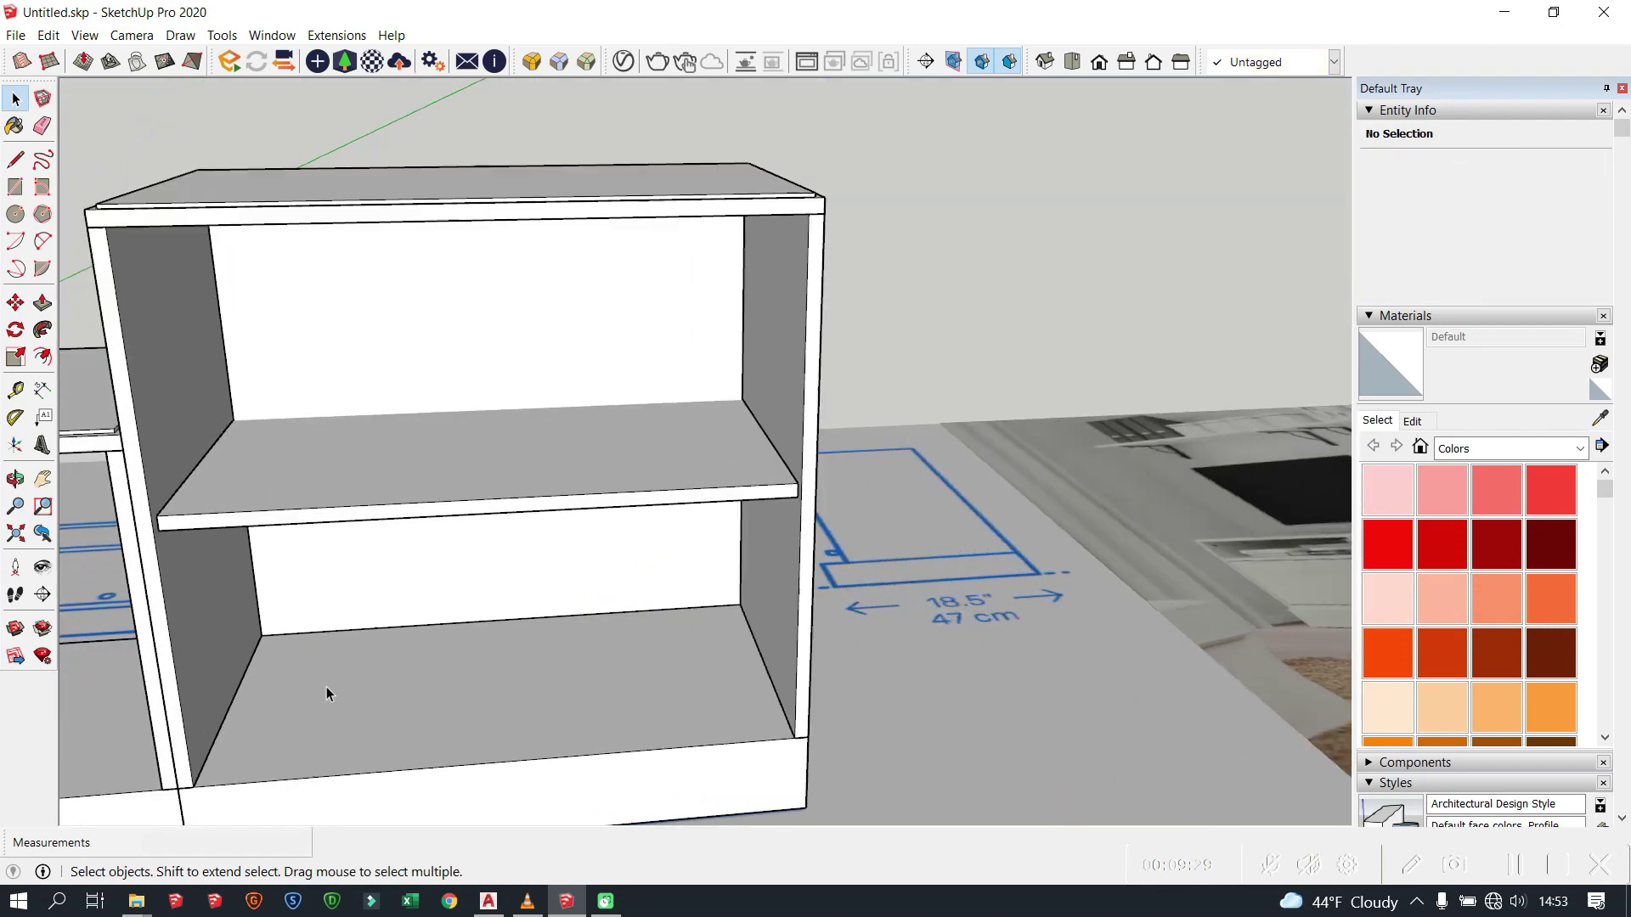
# Step: Finish the rectangle and make the bottom board a group via Make Group
pyautogui.click(809, 734)
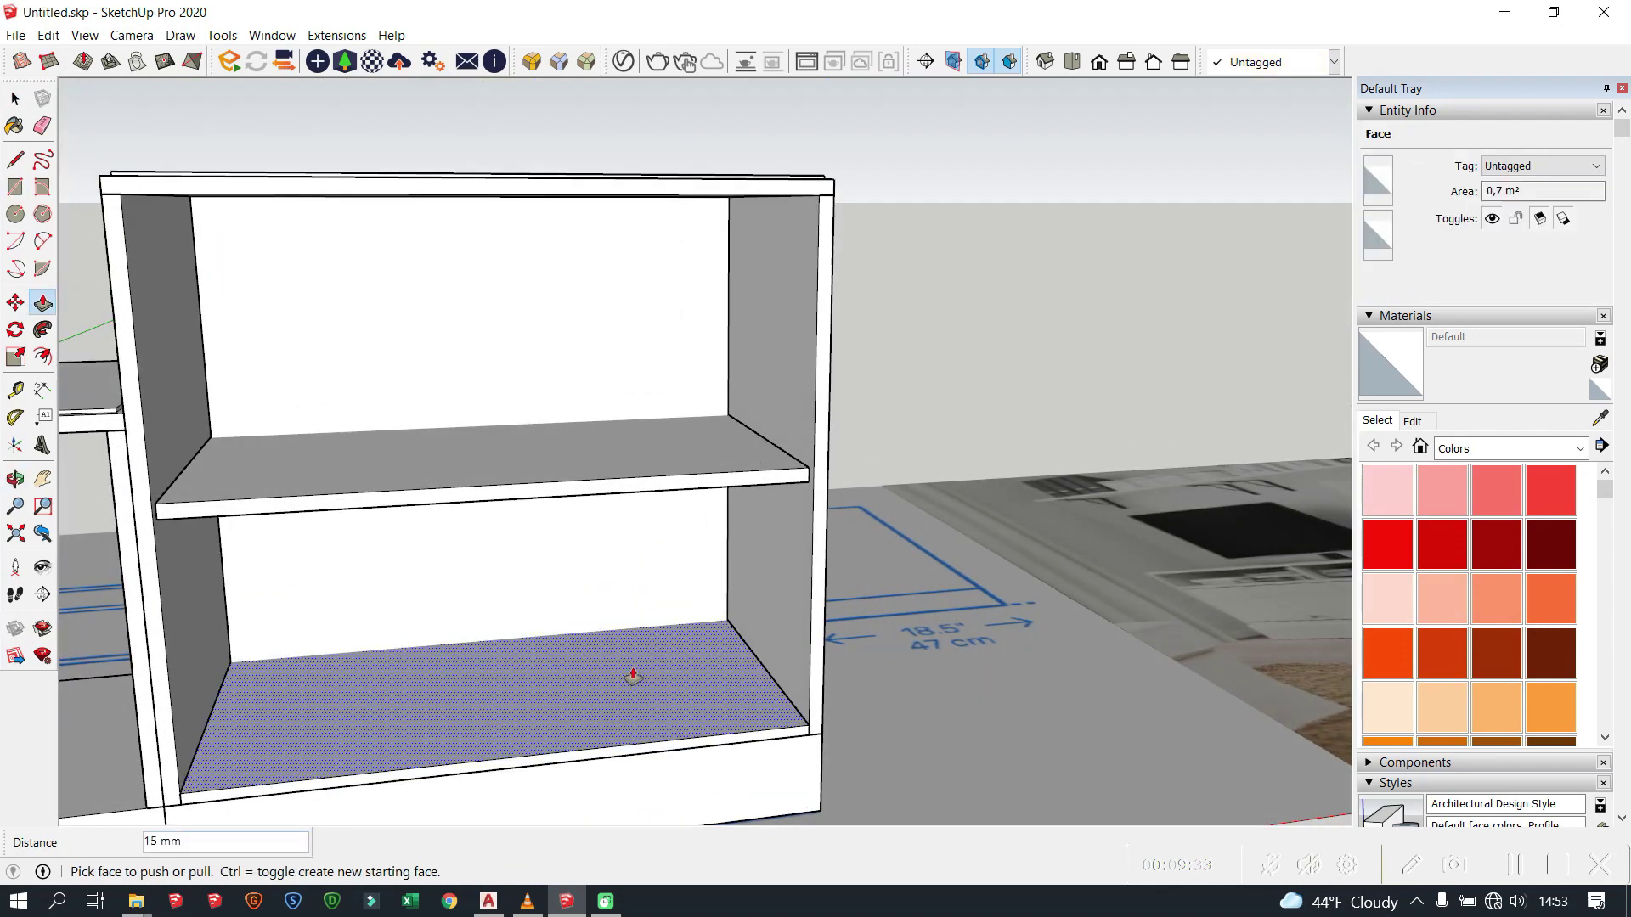
pyautogui.tripleClick(462, 756)
pyautogui.rightClick(463, 756)
pyautogui.click(543, 183)
pyautogui.rightClick(600, 162)
pyautogui.click(679, 320)
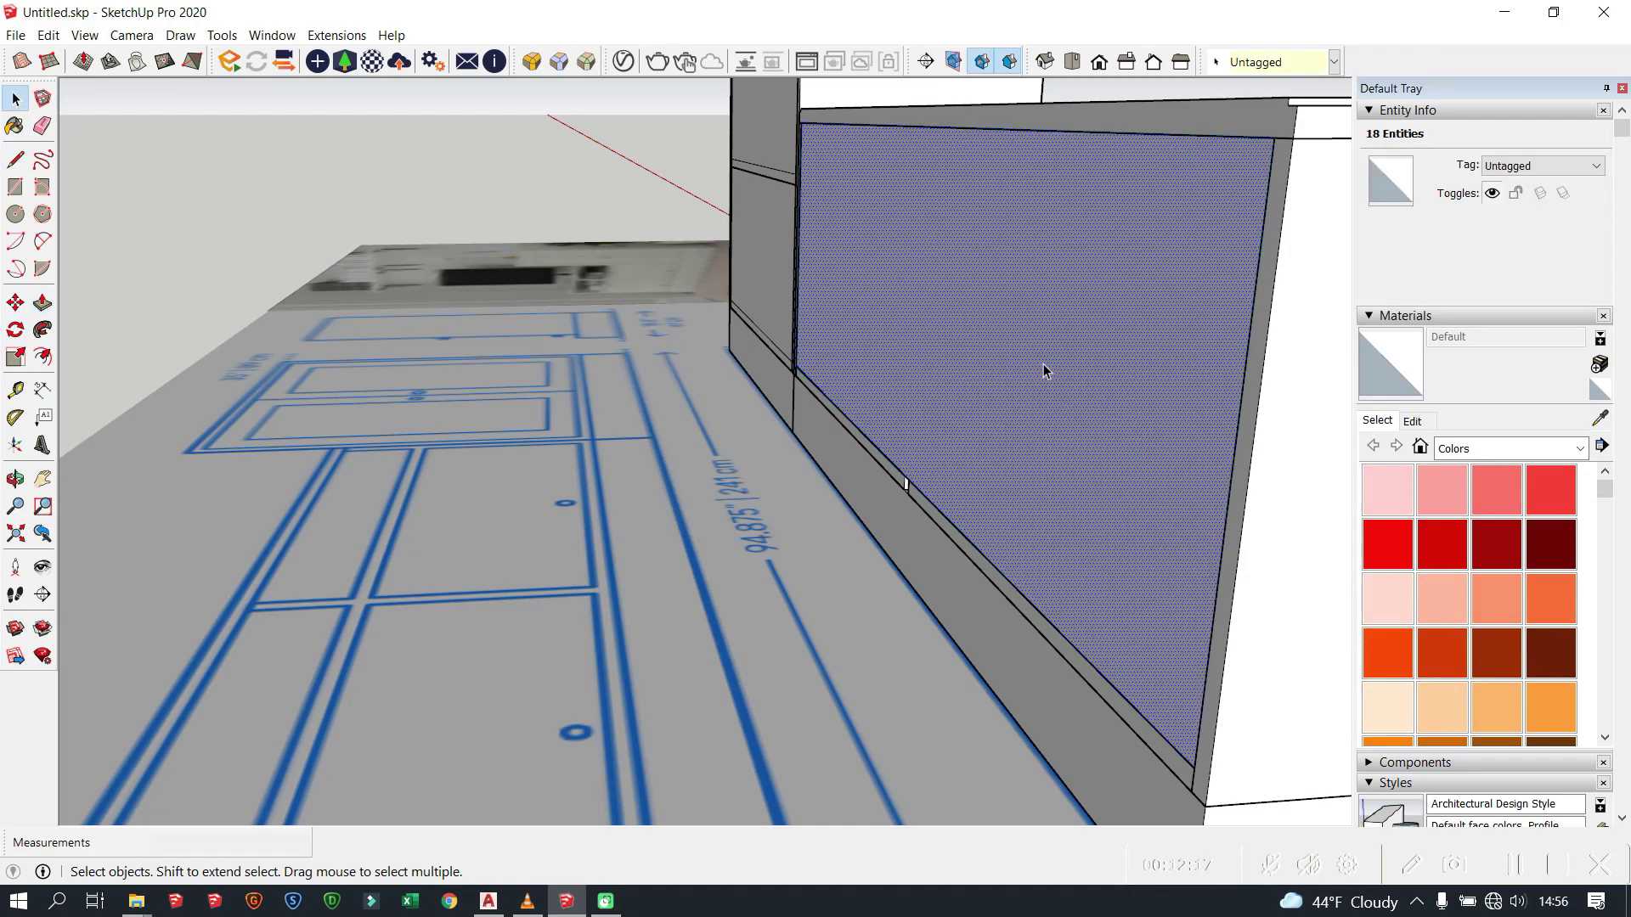
# Step: Inspect the cabinet base corner and select the whole base solid
pyautogui.moveTo(1031, 374); pyautogui.dragTo(1086, 492, button='middle')
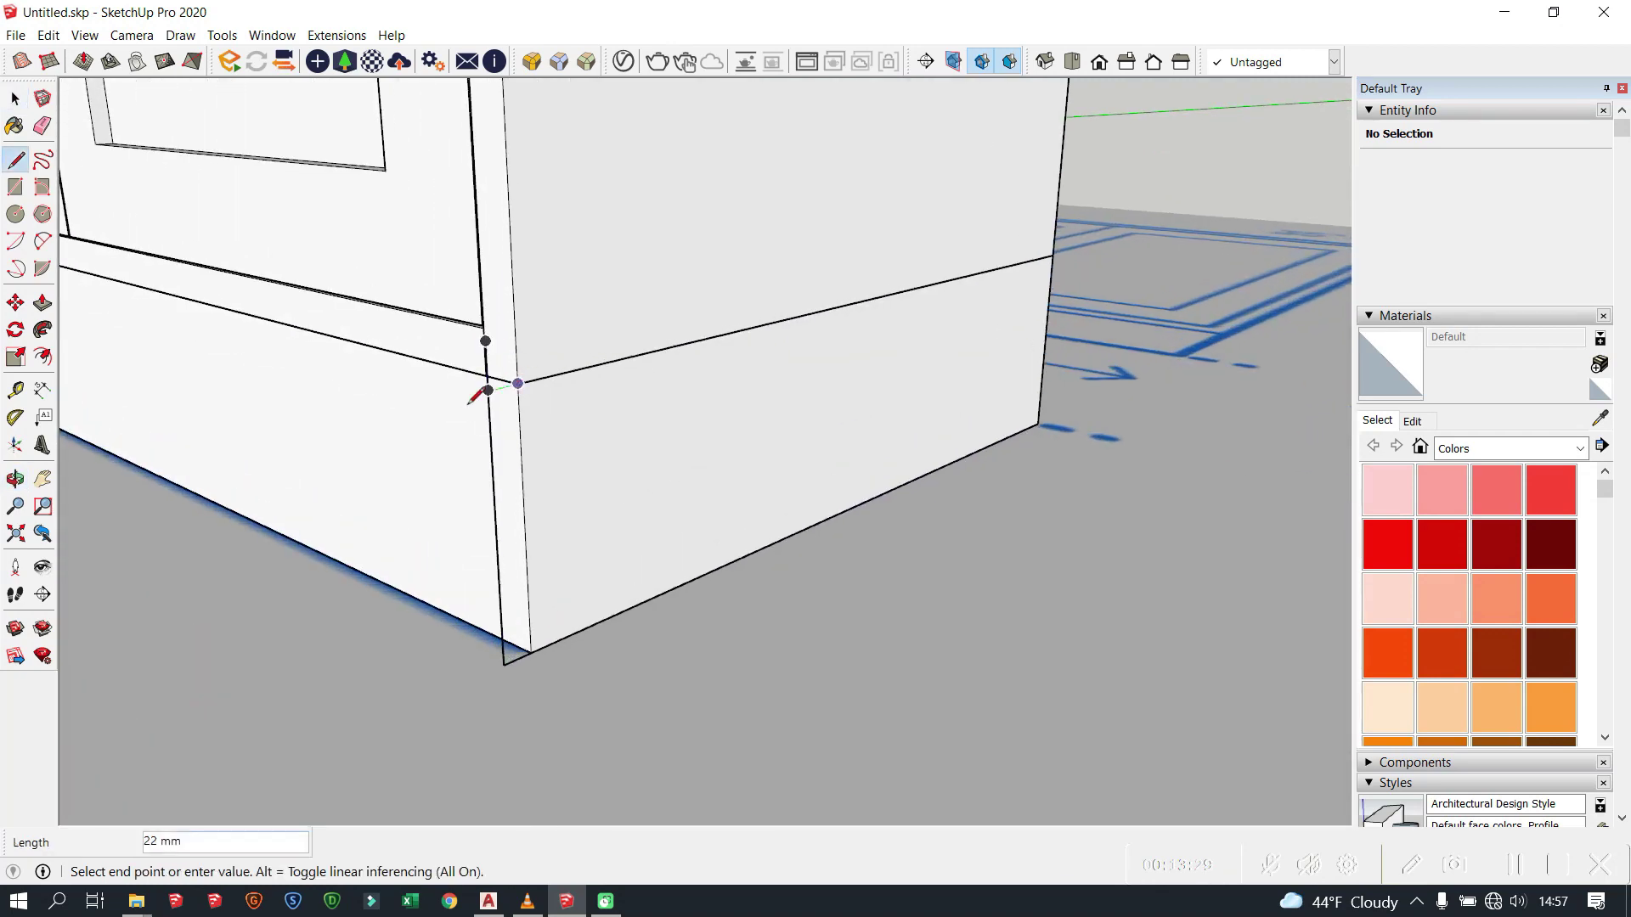
pyautogui.moveTo(548, 662); pyautogui.dragTo(307, 446, button='middle')
pyautogui.scroll(3, 200, 266)
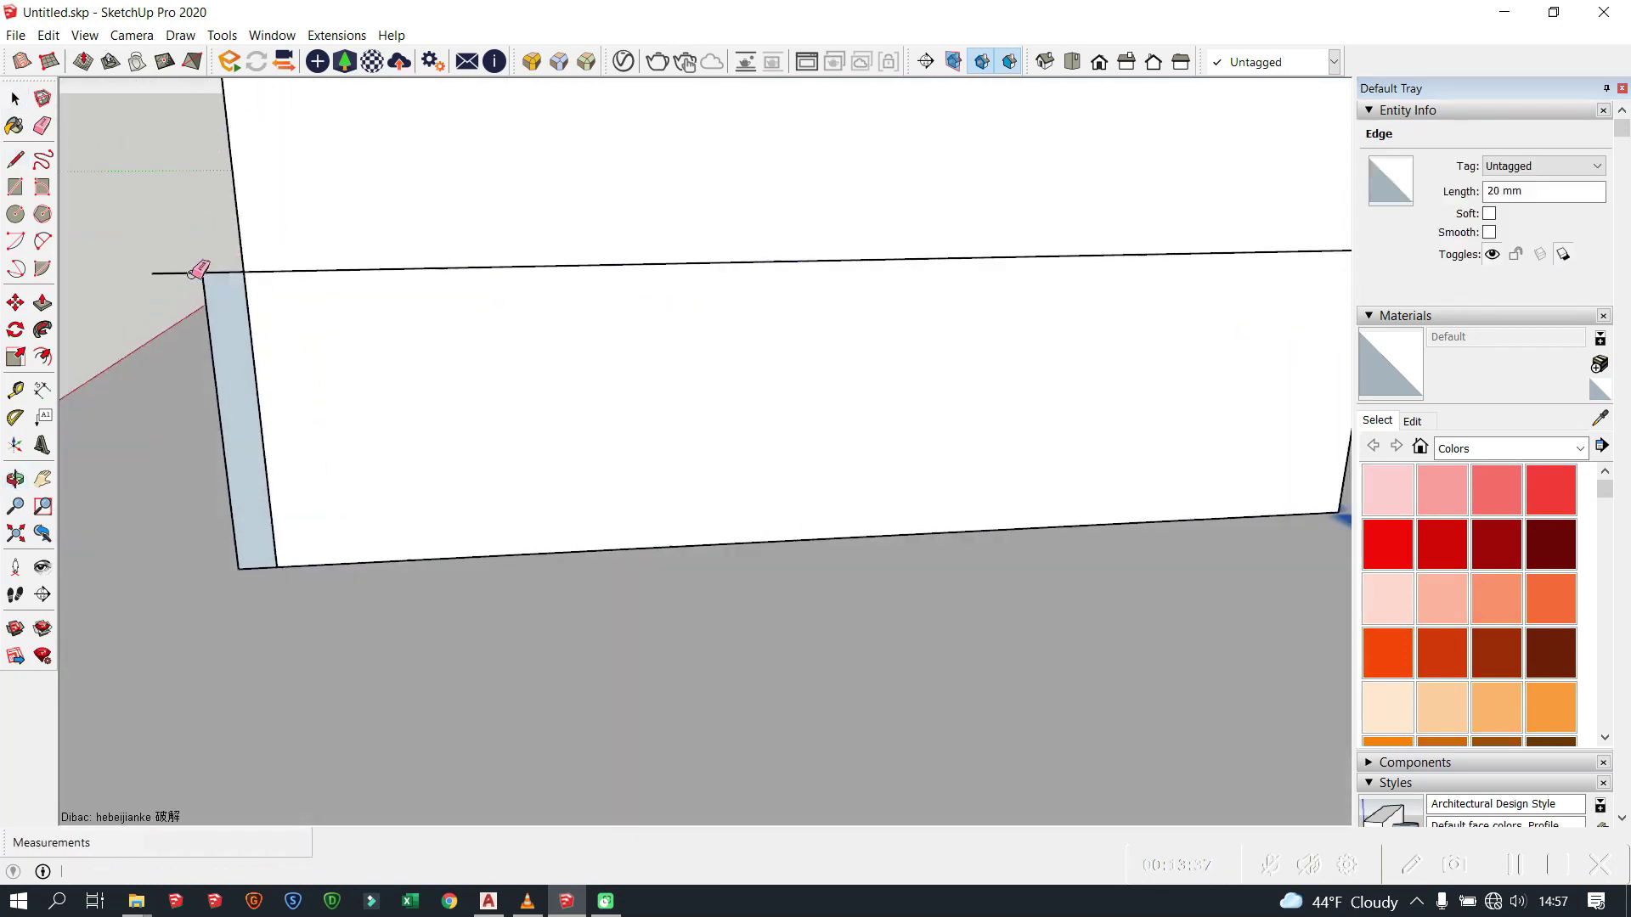
pyautogui.press('a')
pyautogui.scroll(2, 201, 266)
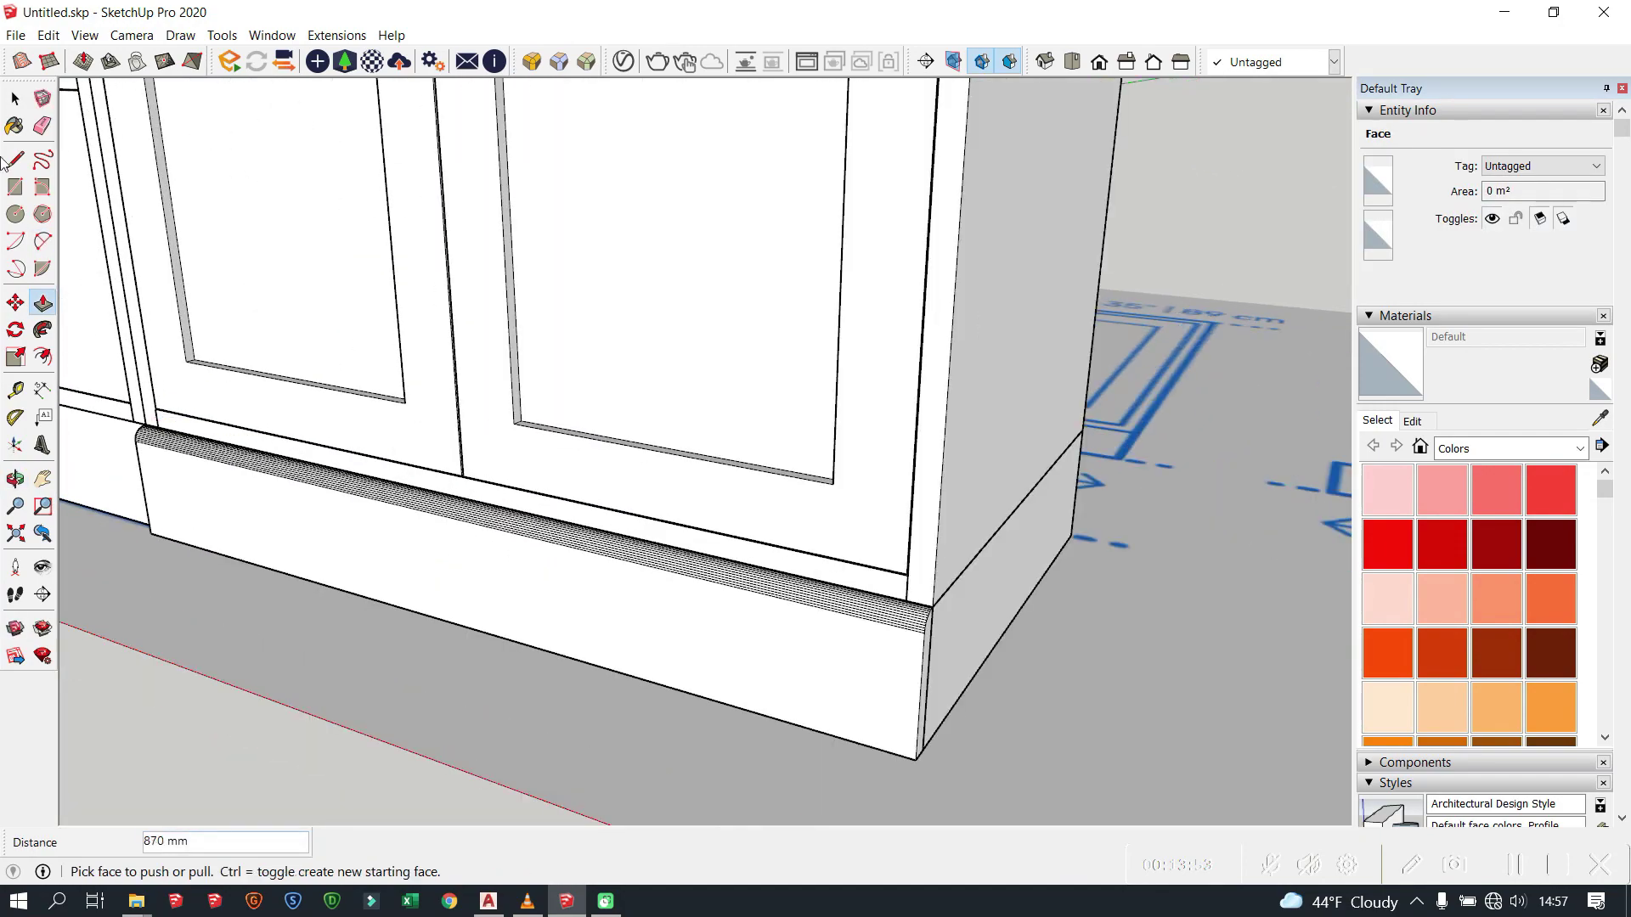
pyautogui.click(14, 99)
pyautogui.click(473, 572)
pyautogui.scroll(3, 910, 658)
pyautogui.scroll(2, 319, 510)
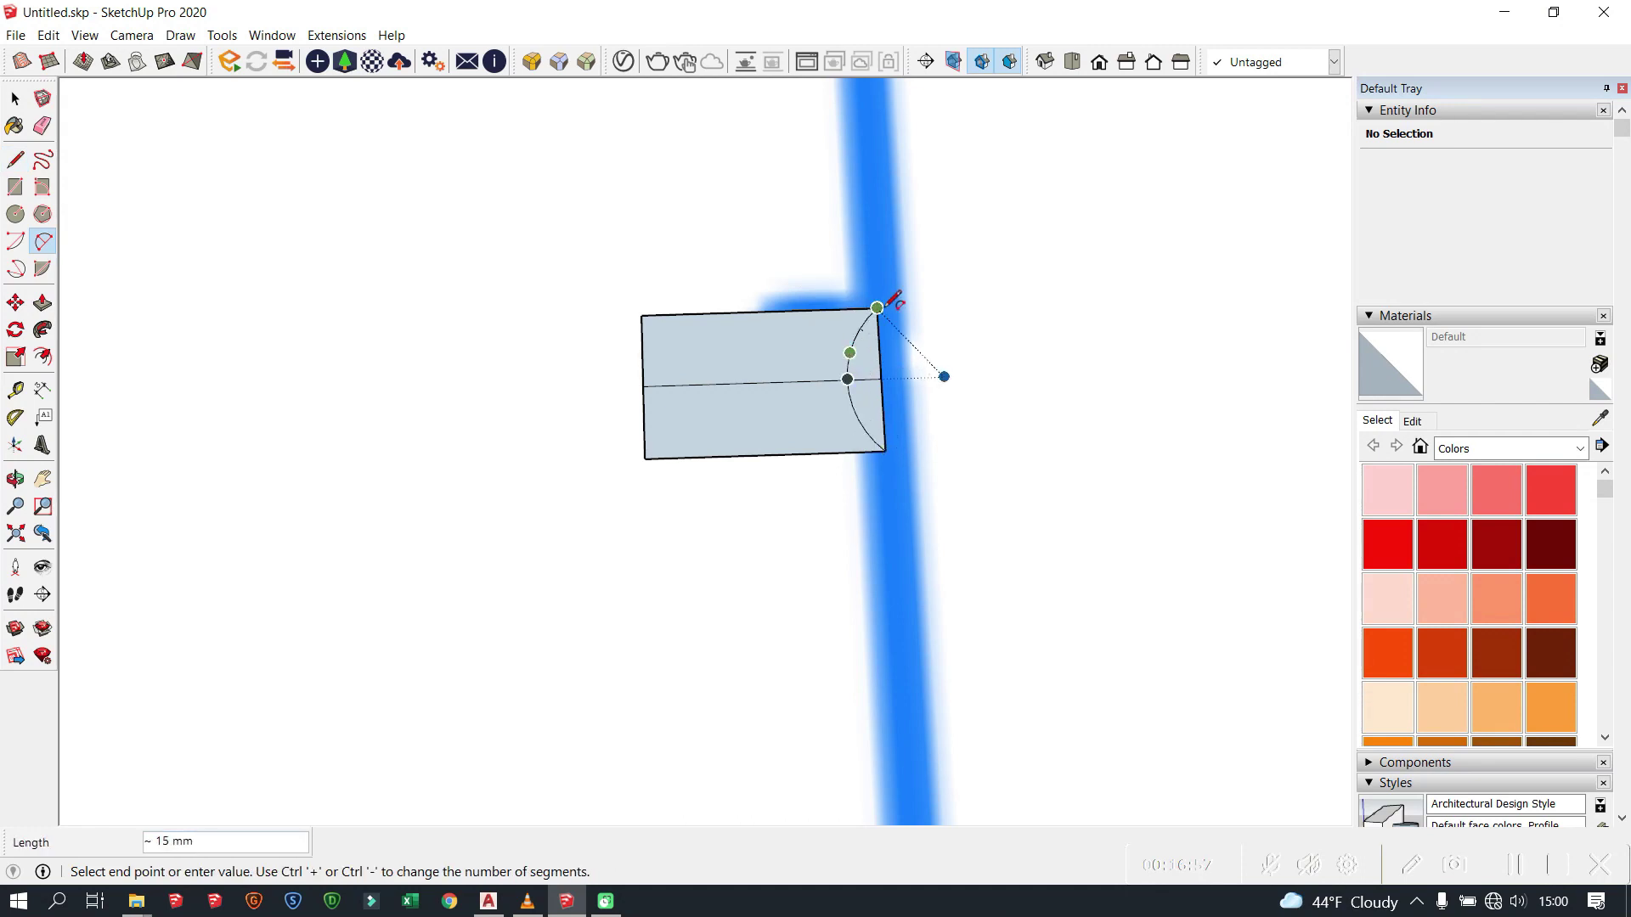
# Step: Snap the arc's end onto the existing arc and erase an unwanted arc
pyautogui.click(850, 353)
pyautogui.scroll(5, 873, 325)
pyautogui.click(828, 289)
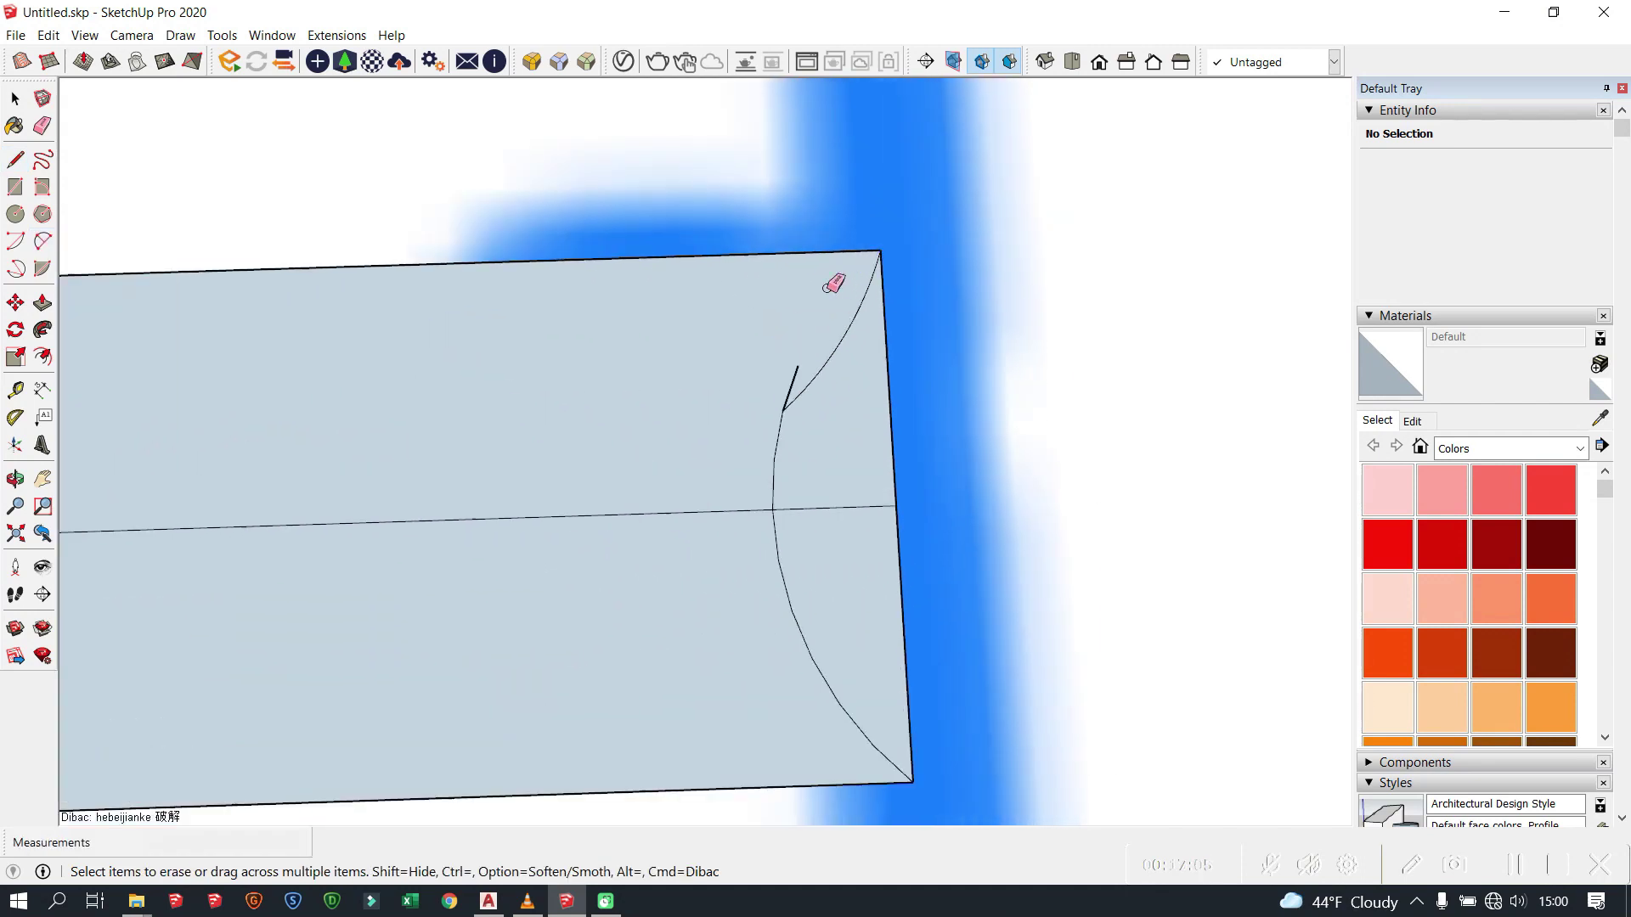
pyautogui.scroll(-3, 828, 289)
# Step: Draw 2 Point Arcs ending on the rectangle's top edge to shape the knob's head
pyautogui.press('a')
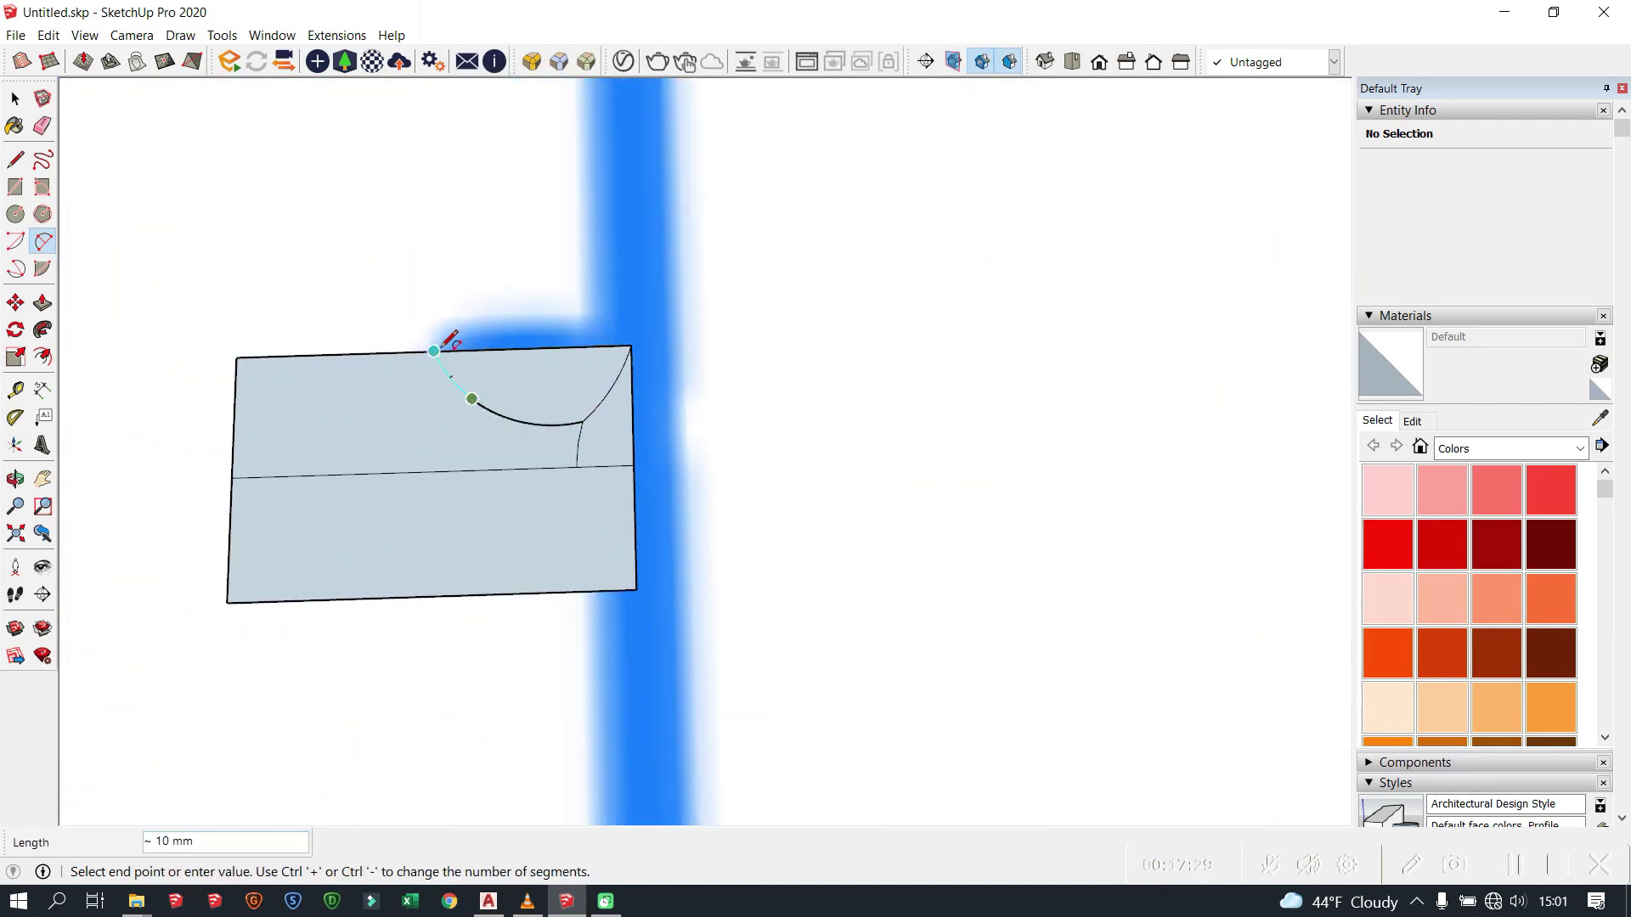
pyautogui.click(435, 349)
pyautogui.scroll(2, 442, 347)
pyautogui.scroll(2, 442, 346)
pyautogui.click(395, 332)
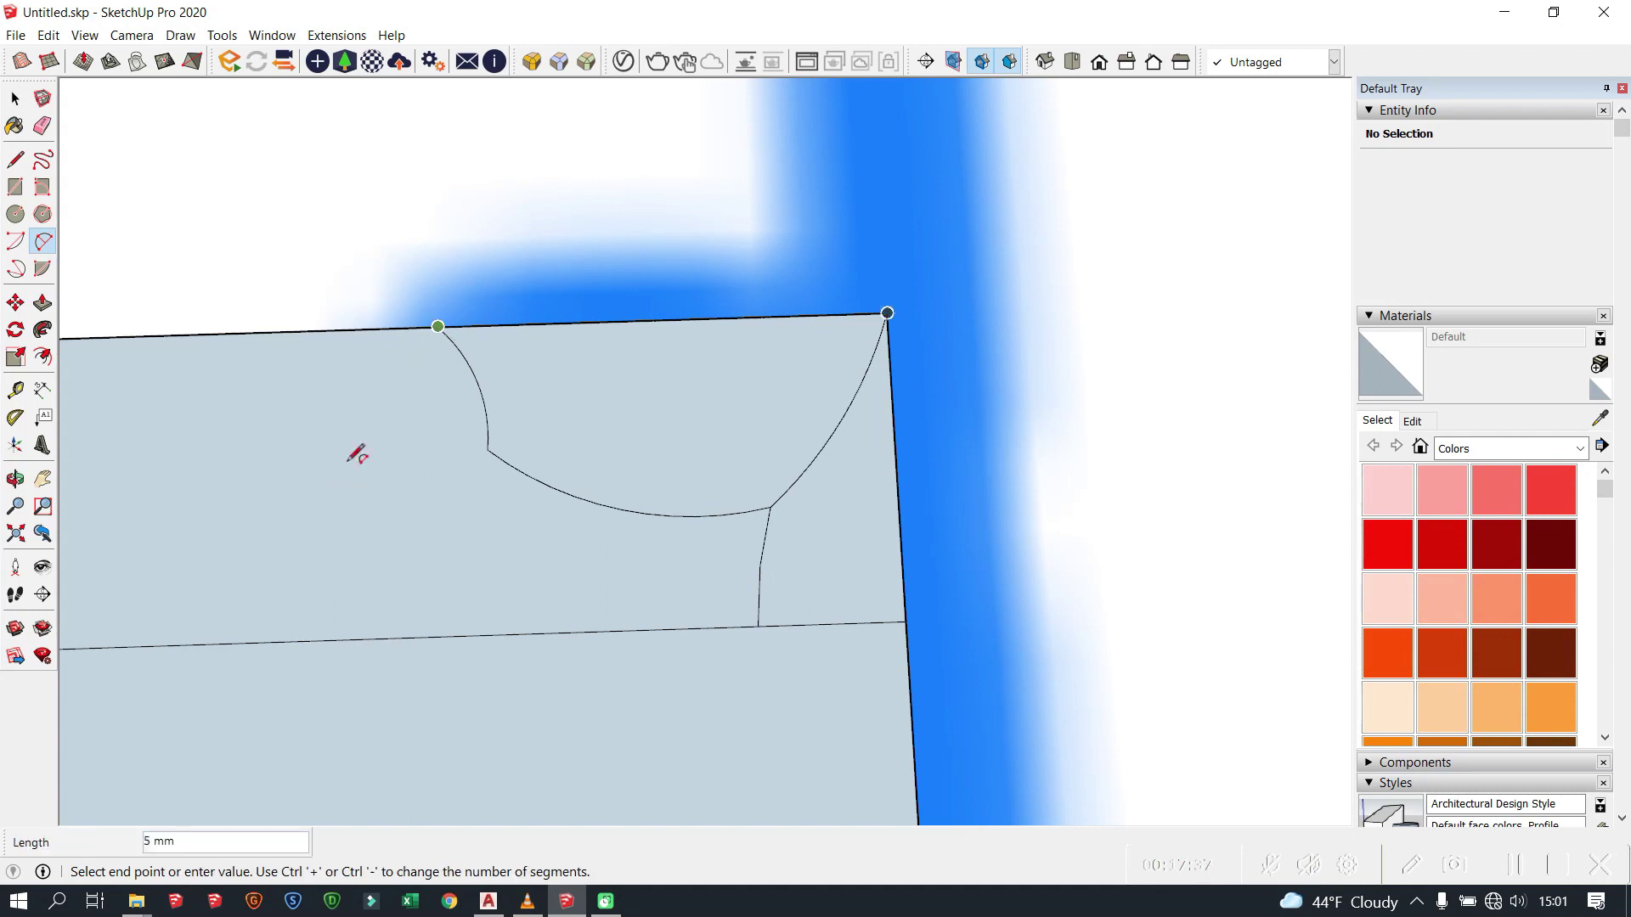
pyautogui.click(331, 373)
pyautogui.scroll(2, 408, 328)
# Step: Add another arc on the profile to form the narrow neck, ending at the corner
pyautogui.click(502, 334)
pyautogui.press('Return')
pyautogui.scroll(2, 578, 286)
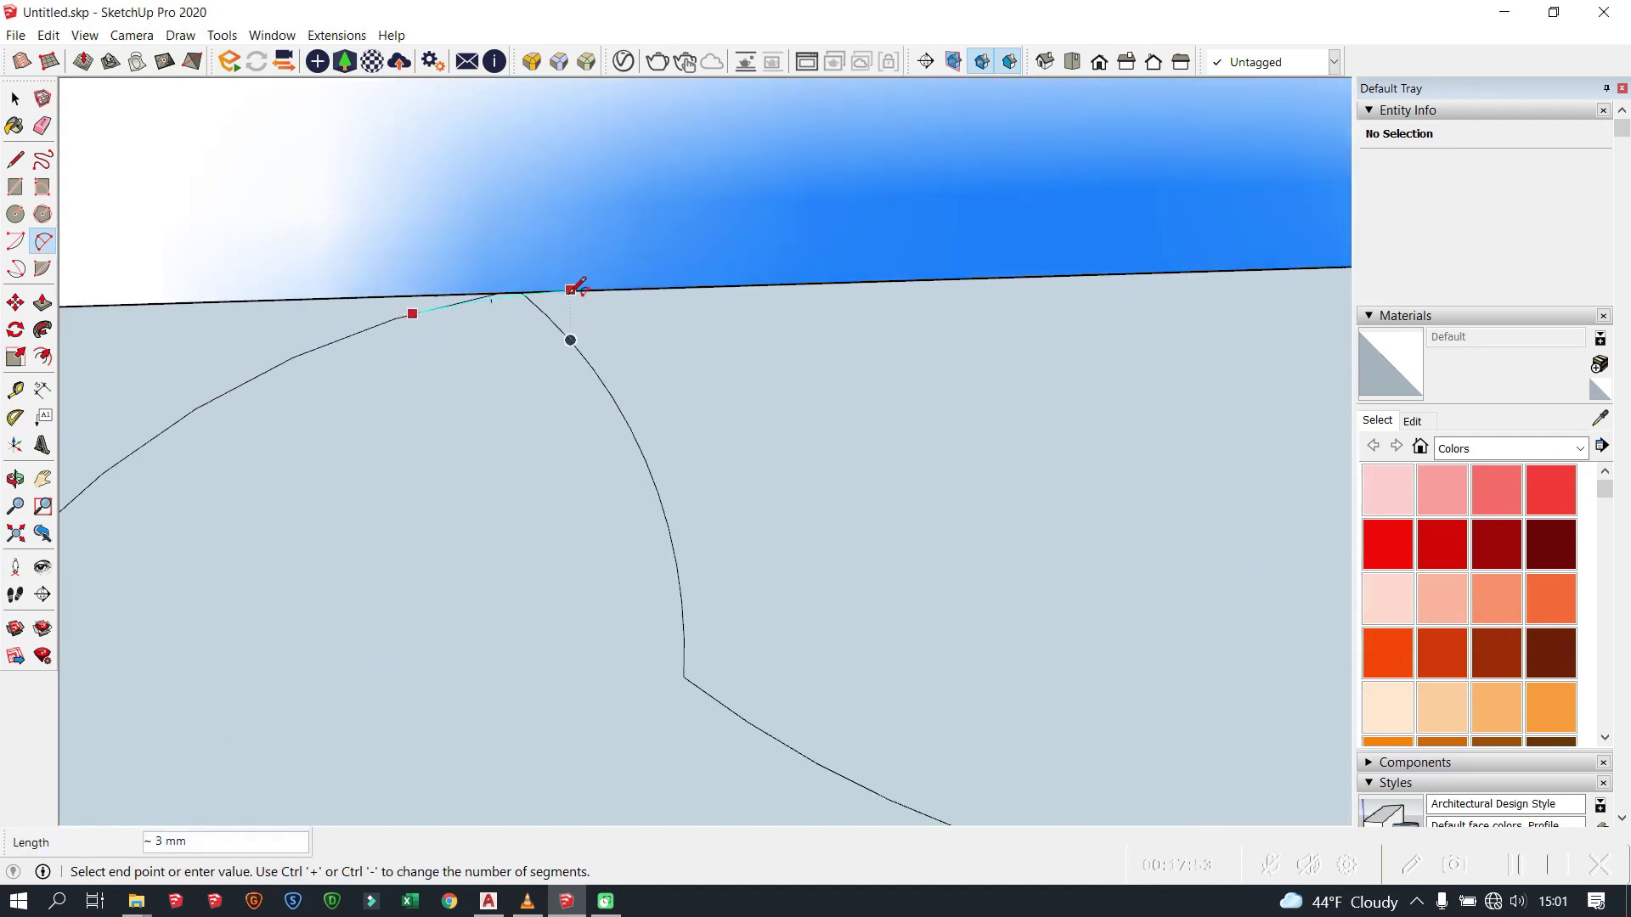
pyautogui.scroll(-3, 693, 433)
pyautogui.click(739, 487)
pyautogui.press('Return')
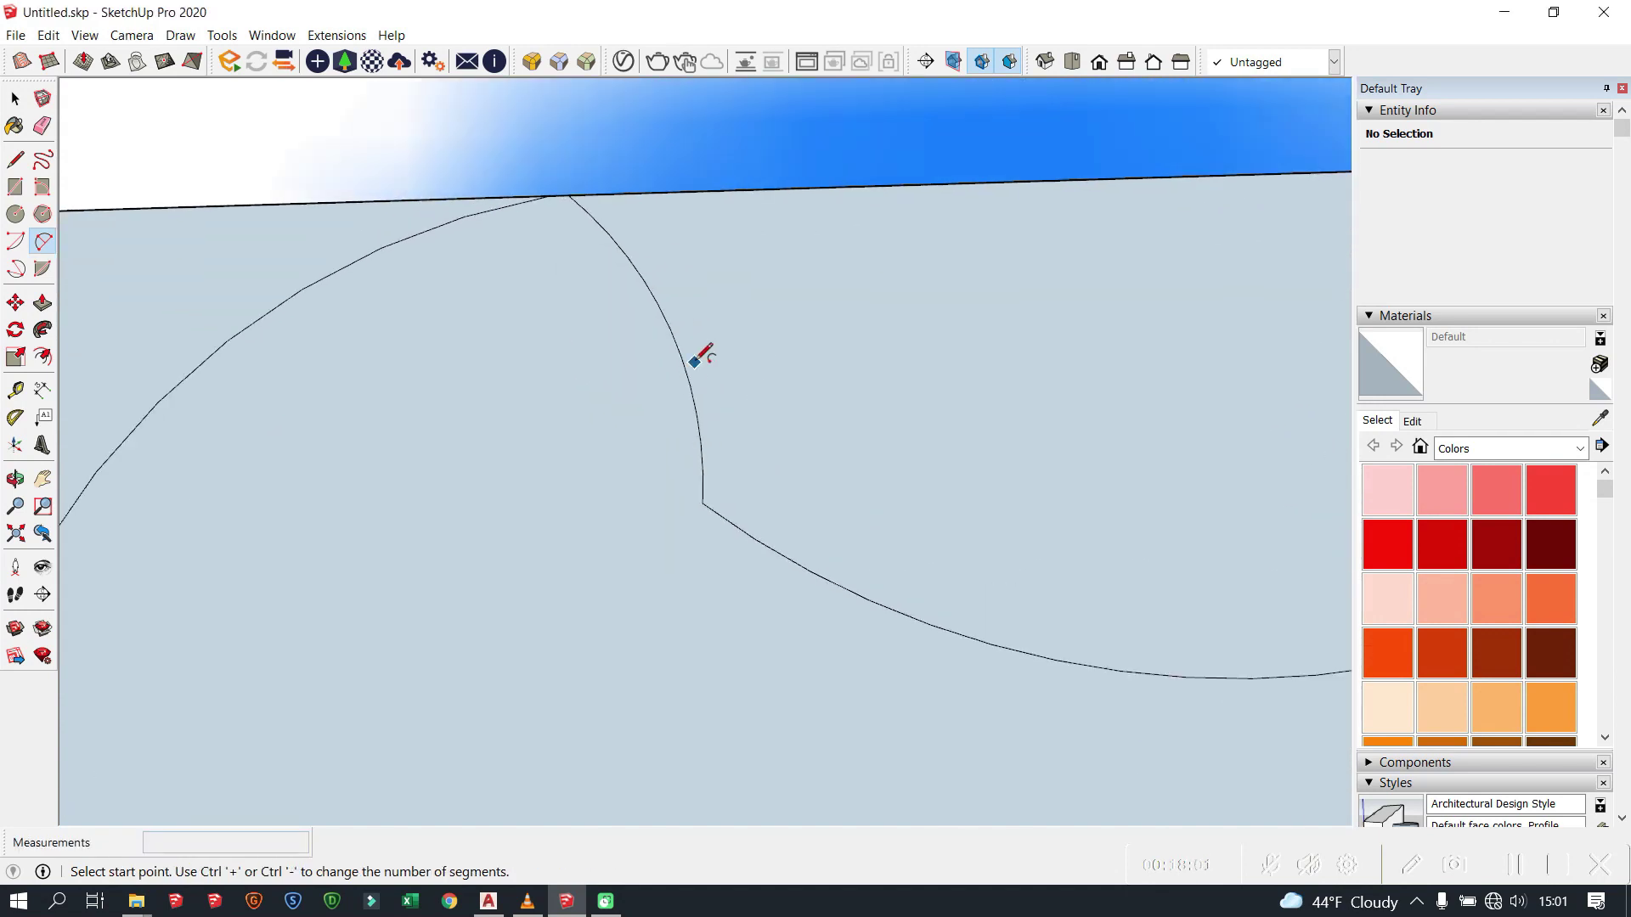
pyautogui.click(830, 586)
# Step: Erase the stray construction edges left around the curved knob profile
pyautogui.press('Return')
pyautogui.click(16, 159)
pyautogui.scroll(2, 721, 493)
pyautogui.press('e')
pyautogui.scroll(-2, 693, 463)
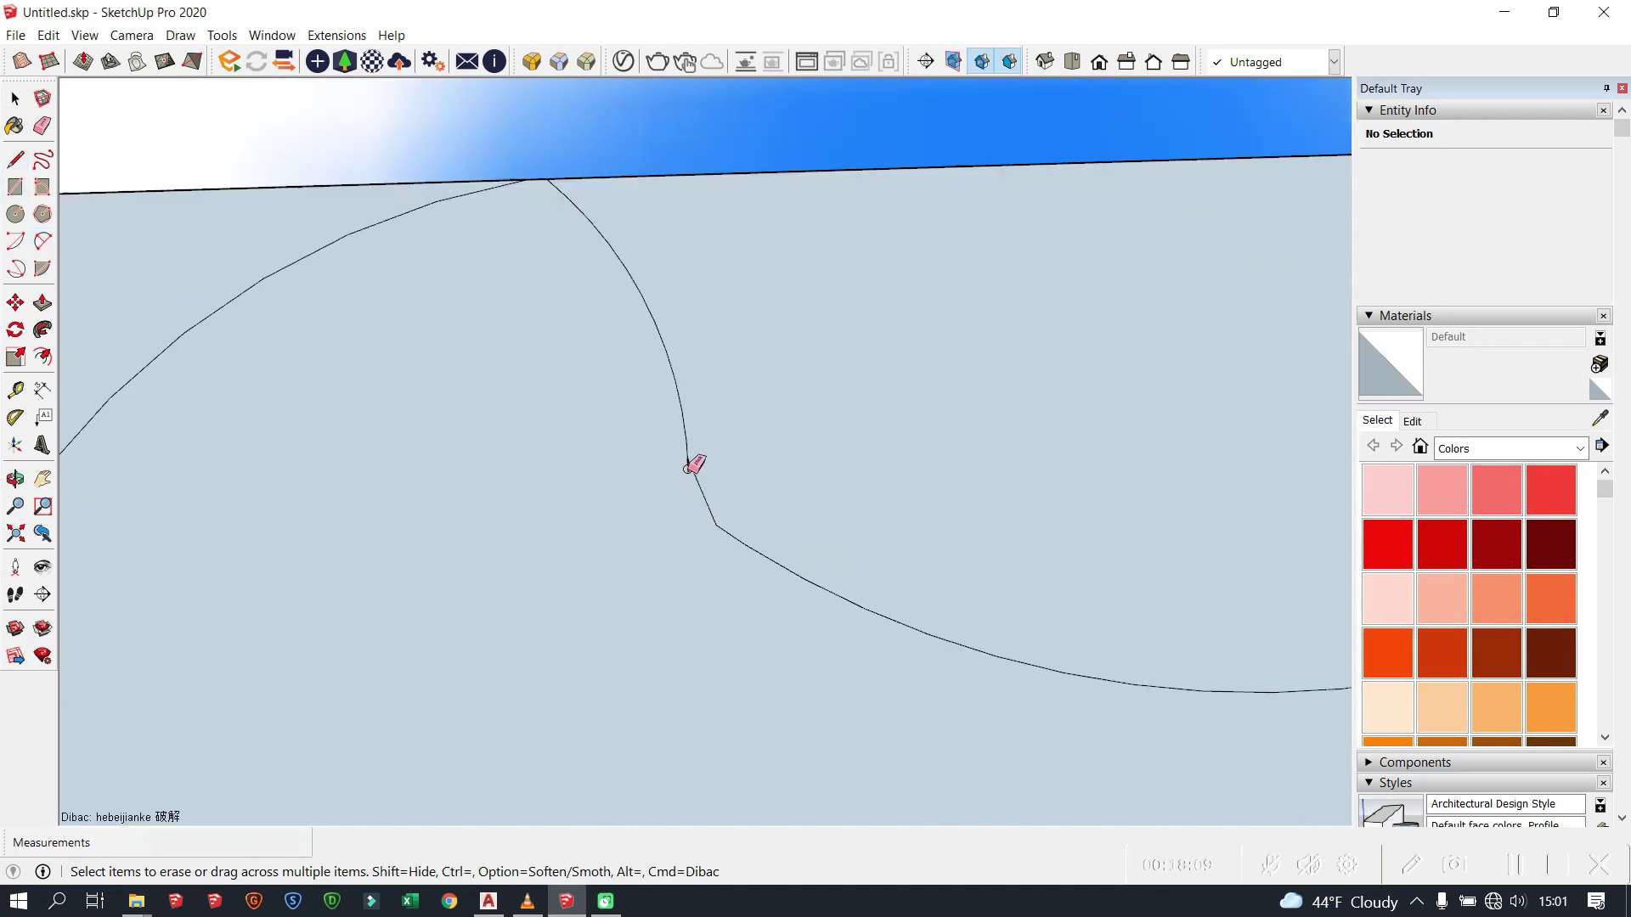
pyautogui.scroll(3, 692, 463)
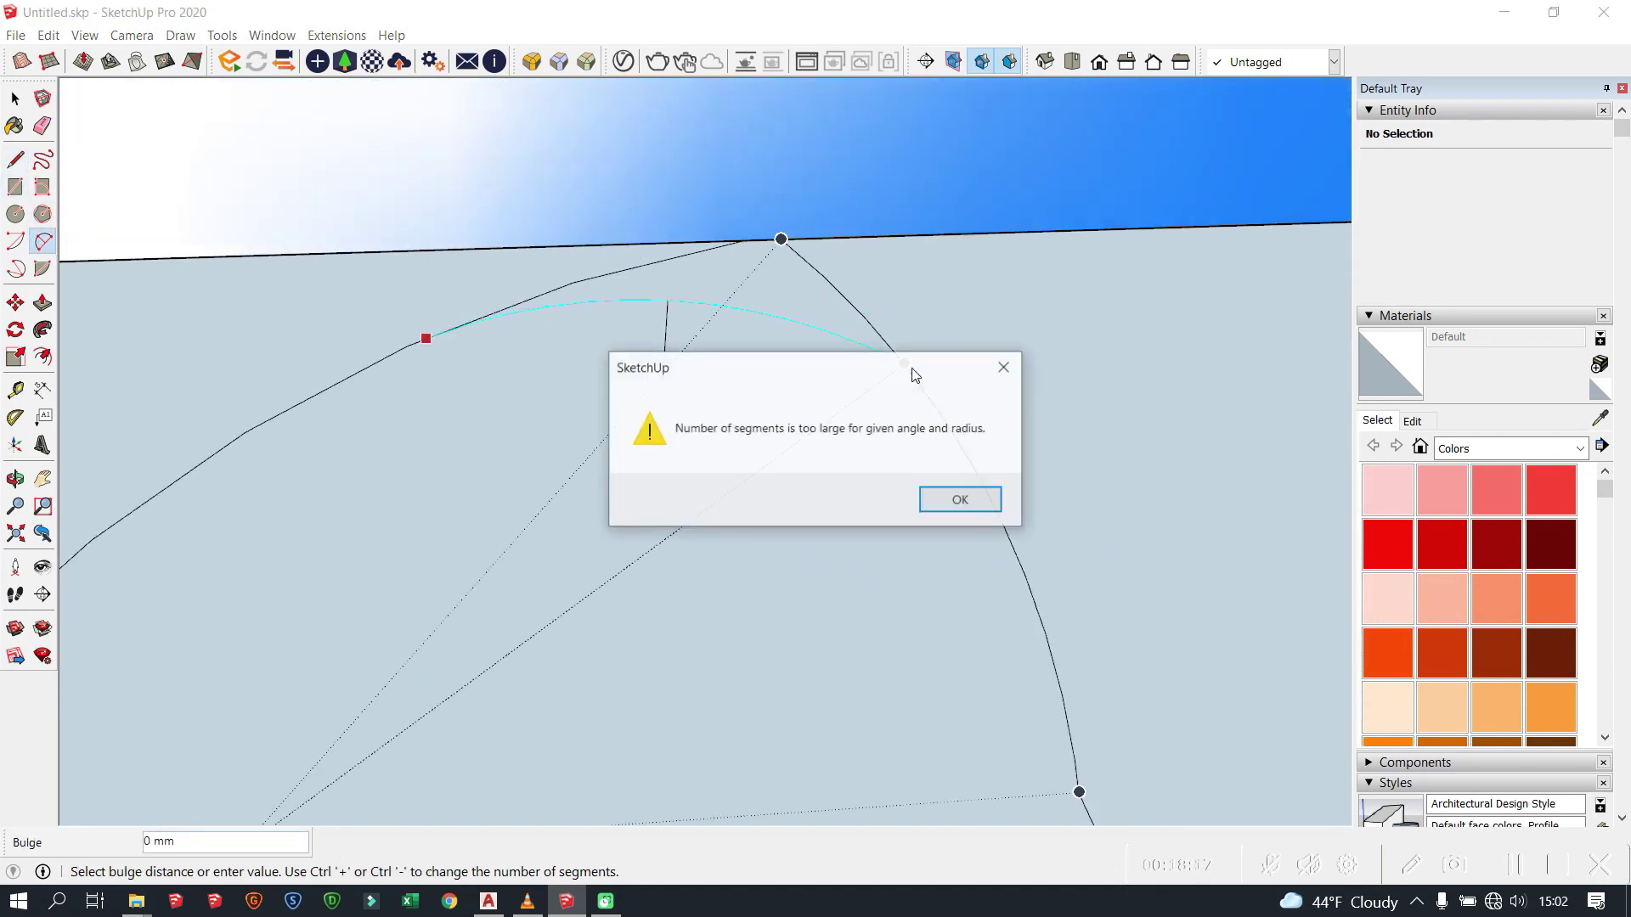
pyautogui.press('Return')
pyautogui.scroll(-2, 729, 383)
pyautogui.press('e')
pyautogui.scroll(-3, 809, 484)
pyautogui.scroll(-2, 773, 476)
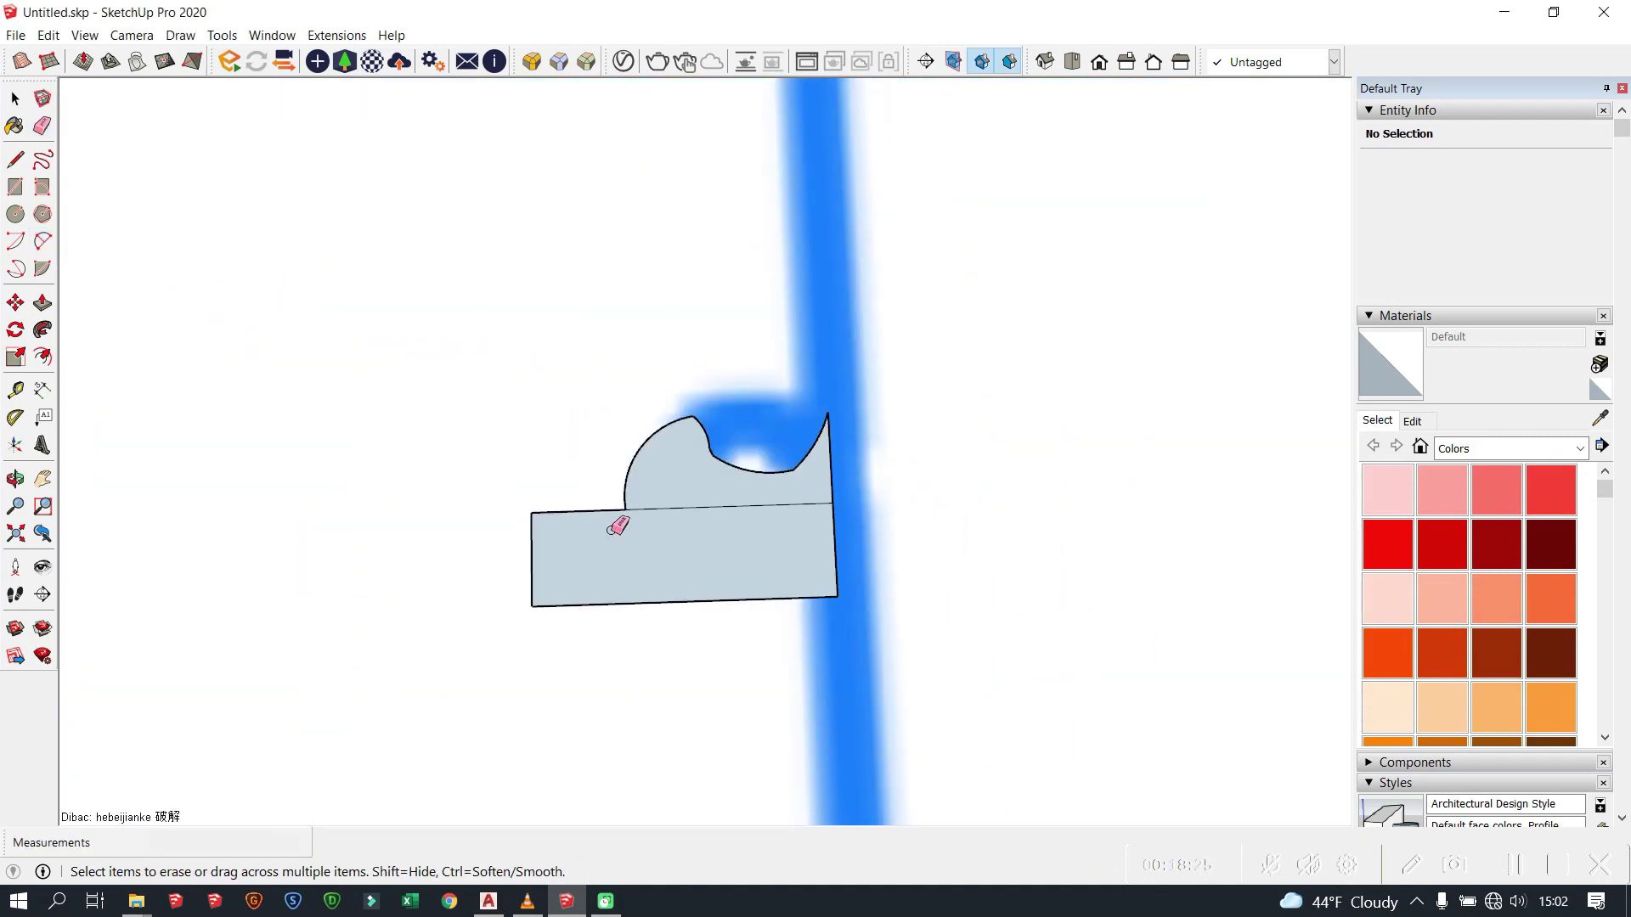
# Step: Draw a circular path centred at the knob profile's edge and inspect the resulting dome
pyautogui.moveTo(714, 581); pyautogui.dragTo(744, 410, button='middle')
pyautogui.click(15, 216)
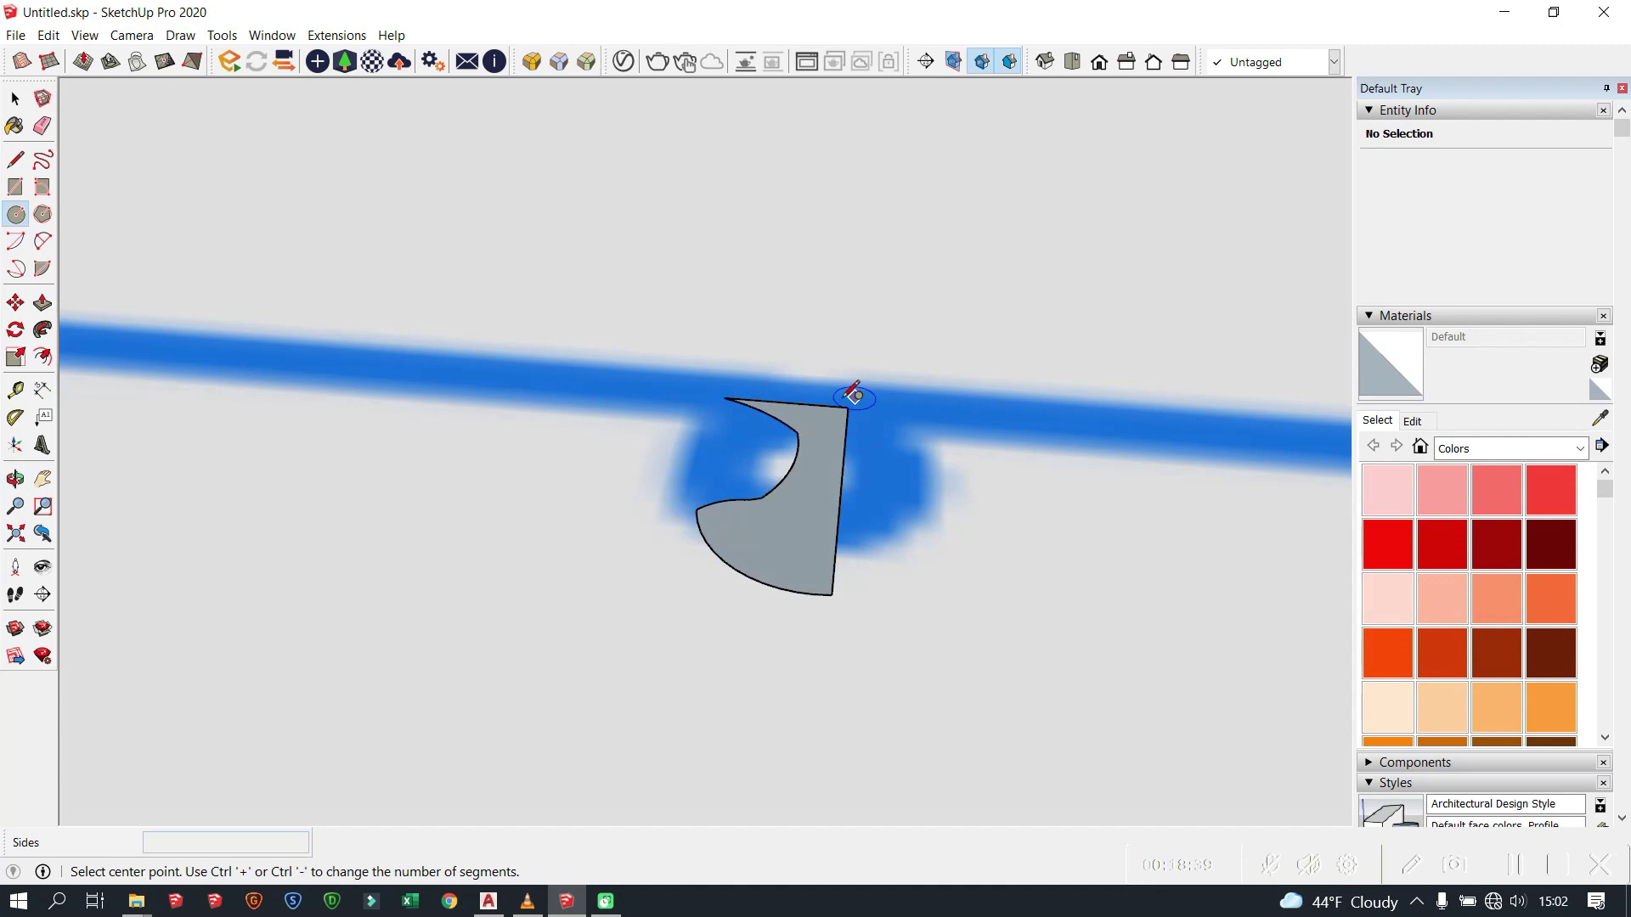
pyautogui.moveTo(854, 395); pyautogui.dragTo(833, 499, button='middle')
pyautogui.click(837, 455)
pyautogui.scroll(3, 713, 459)
pyautogui.click(728, 484)
pyautogui.scroll(-3, 728, 484)
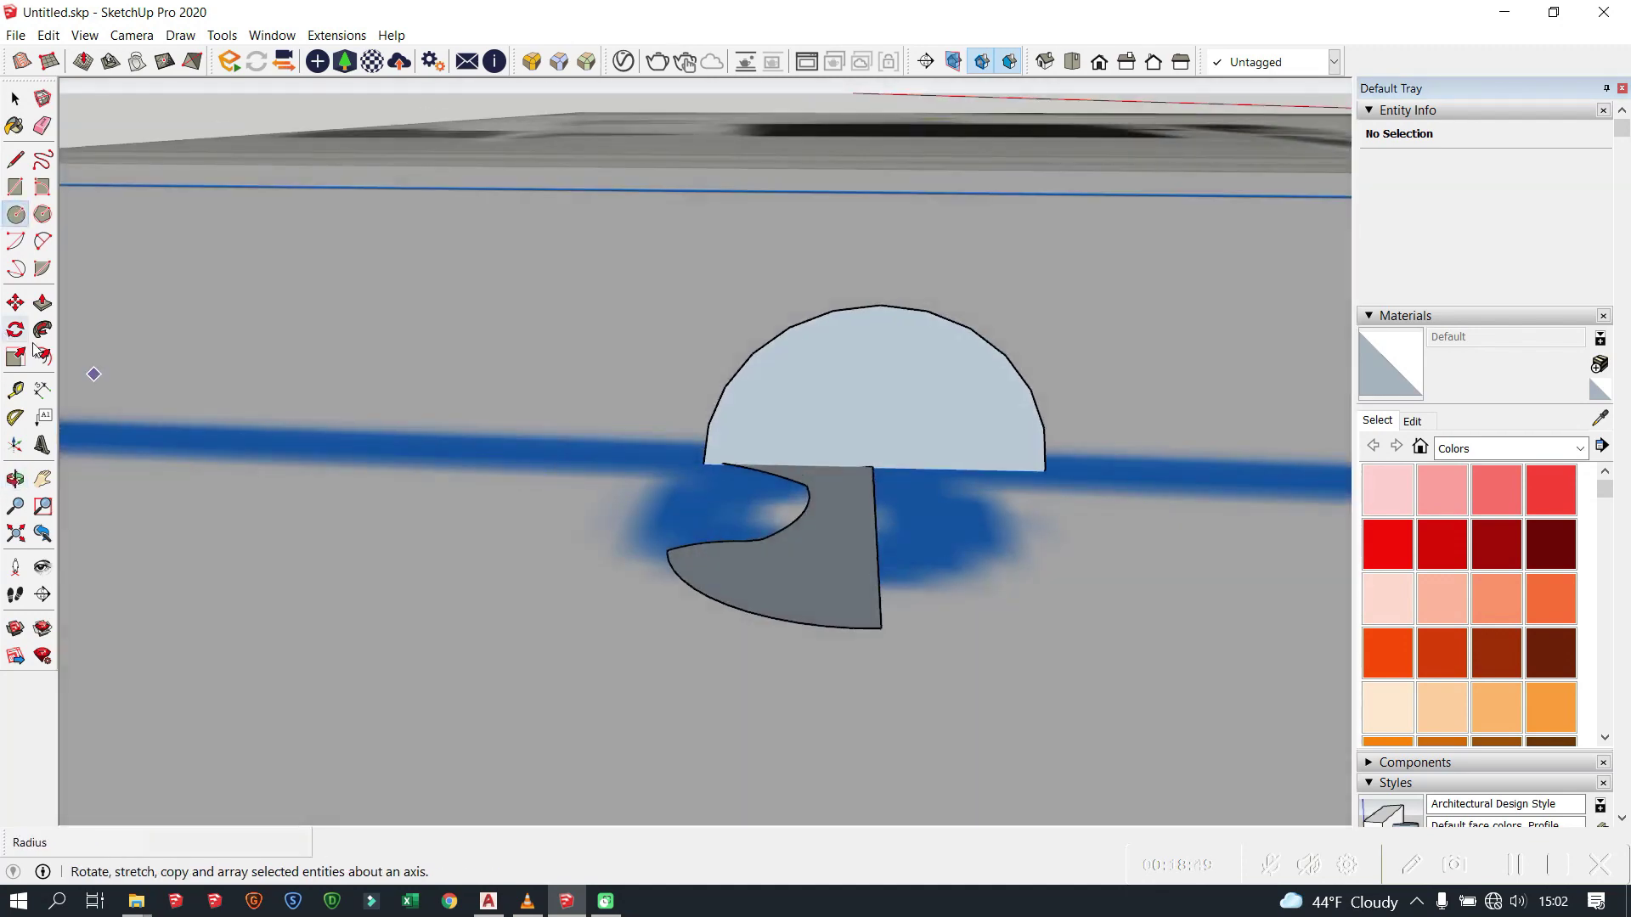
pyautogui.moveTo(833, 465)
pyautogui.mouseDown(button='middle')
pyautogui.moveTo(764, 338)
pyautogui.moveTo(915, 457)
pyautogui.mouseUp(button='middle')
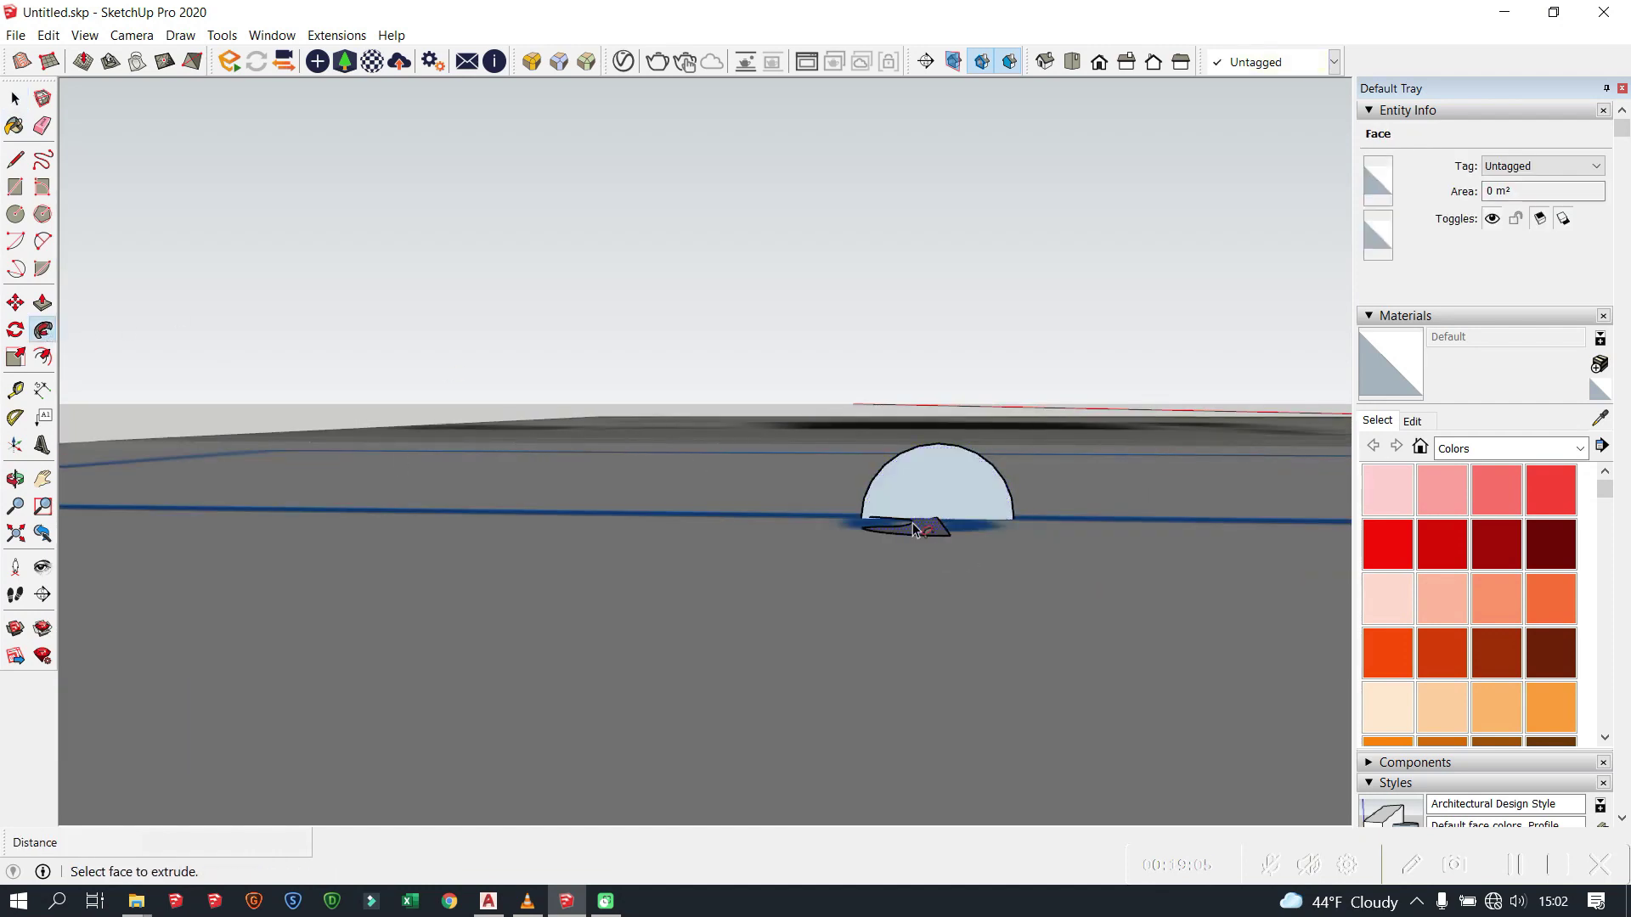
pyautogui.moveTo(914, 531)
pyautogui.mouseDown(button='middle')
pyautogui.moveTo(966, 473)
pyautogui.moveTo(255, 164)
pyautogui.mouseUp(button='middle')
pyautogui.press('space')
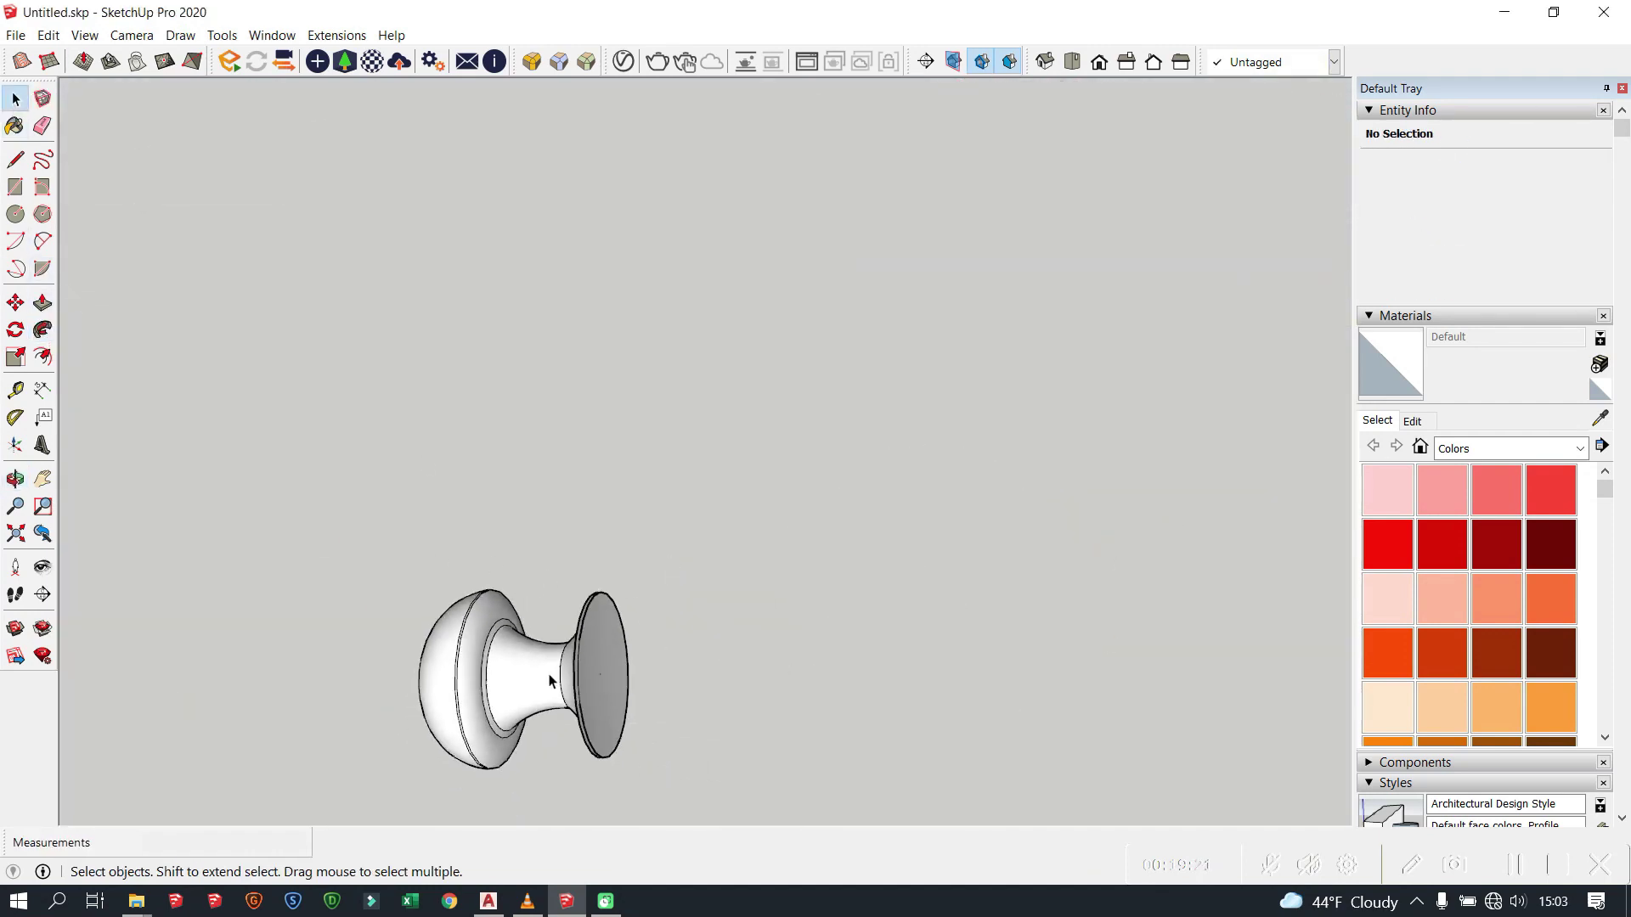
# Step: Make the knob a component and set its axes from below
pyautogui.press('g')
pyautogui.click(841, 666)
pyautogui.scroll(-5, 1433, 609)
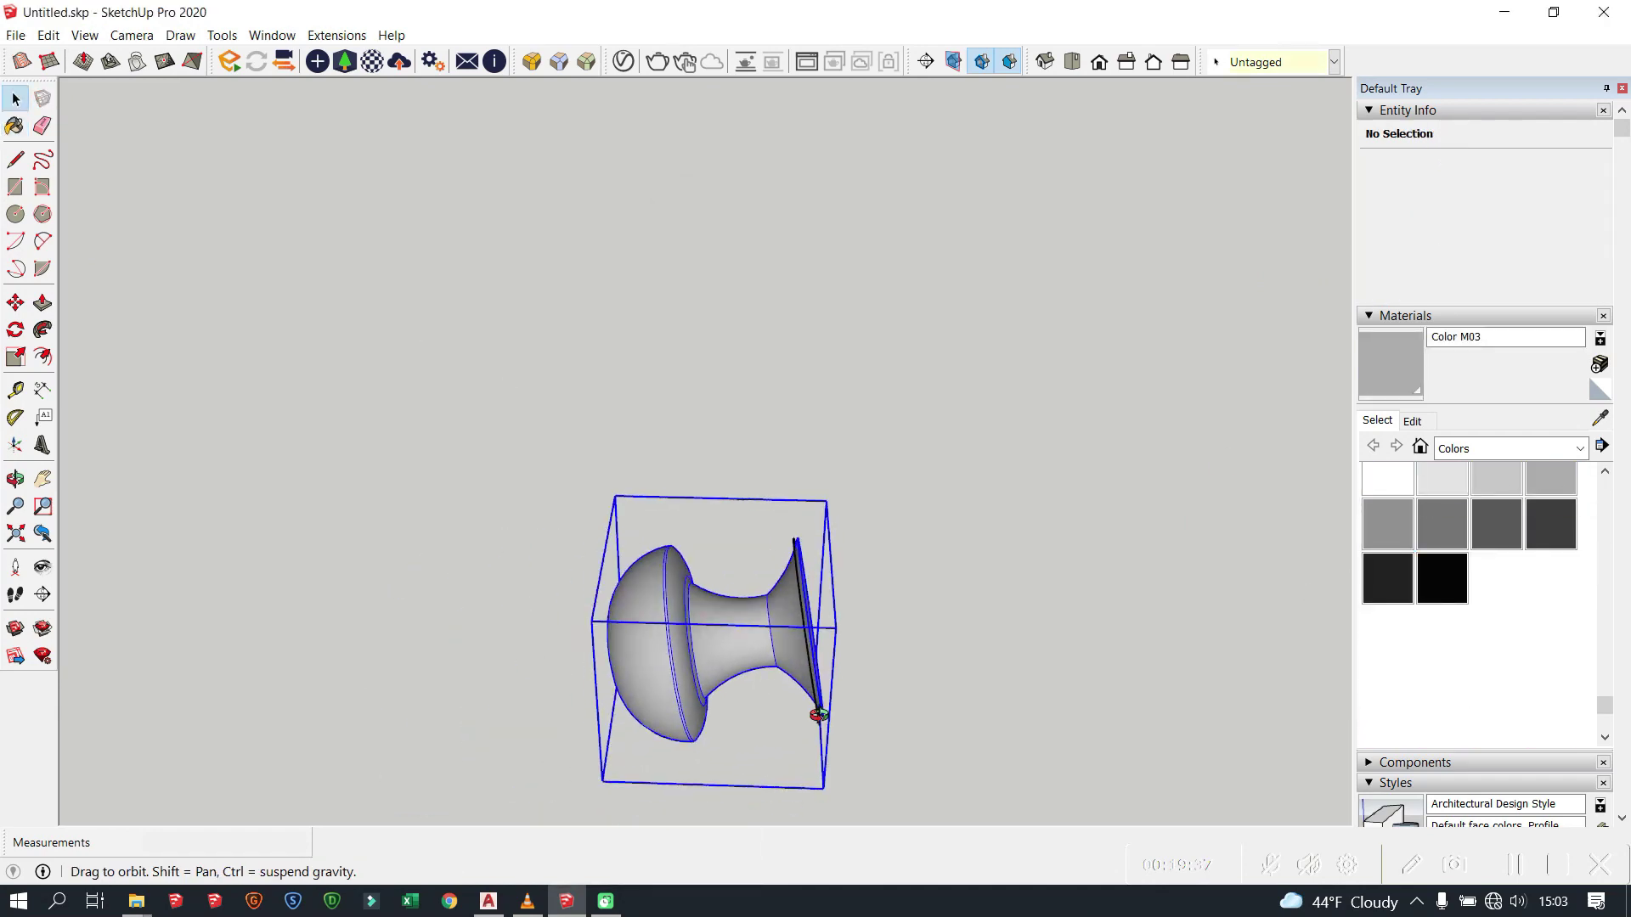
pyautogui.moveTo(818, 715); pyautogui.dragTo(765, 323, button='middle')
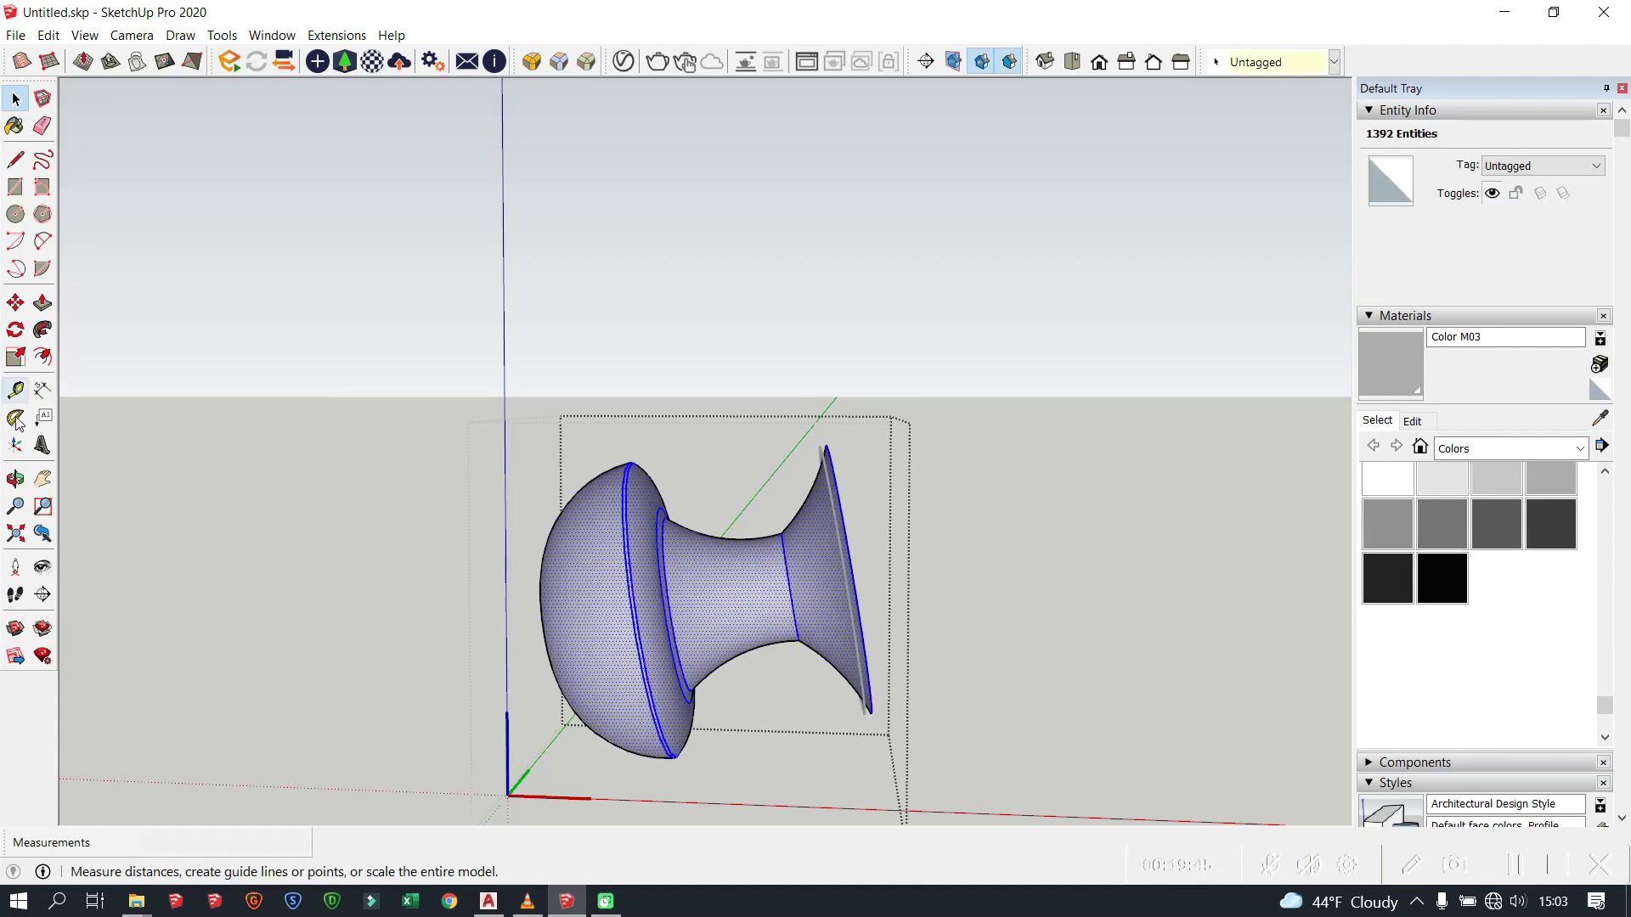
pyautogui.click(878, 673)
pyautogui.click(870, 520)
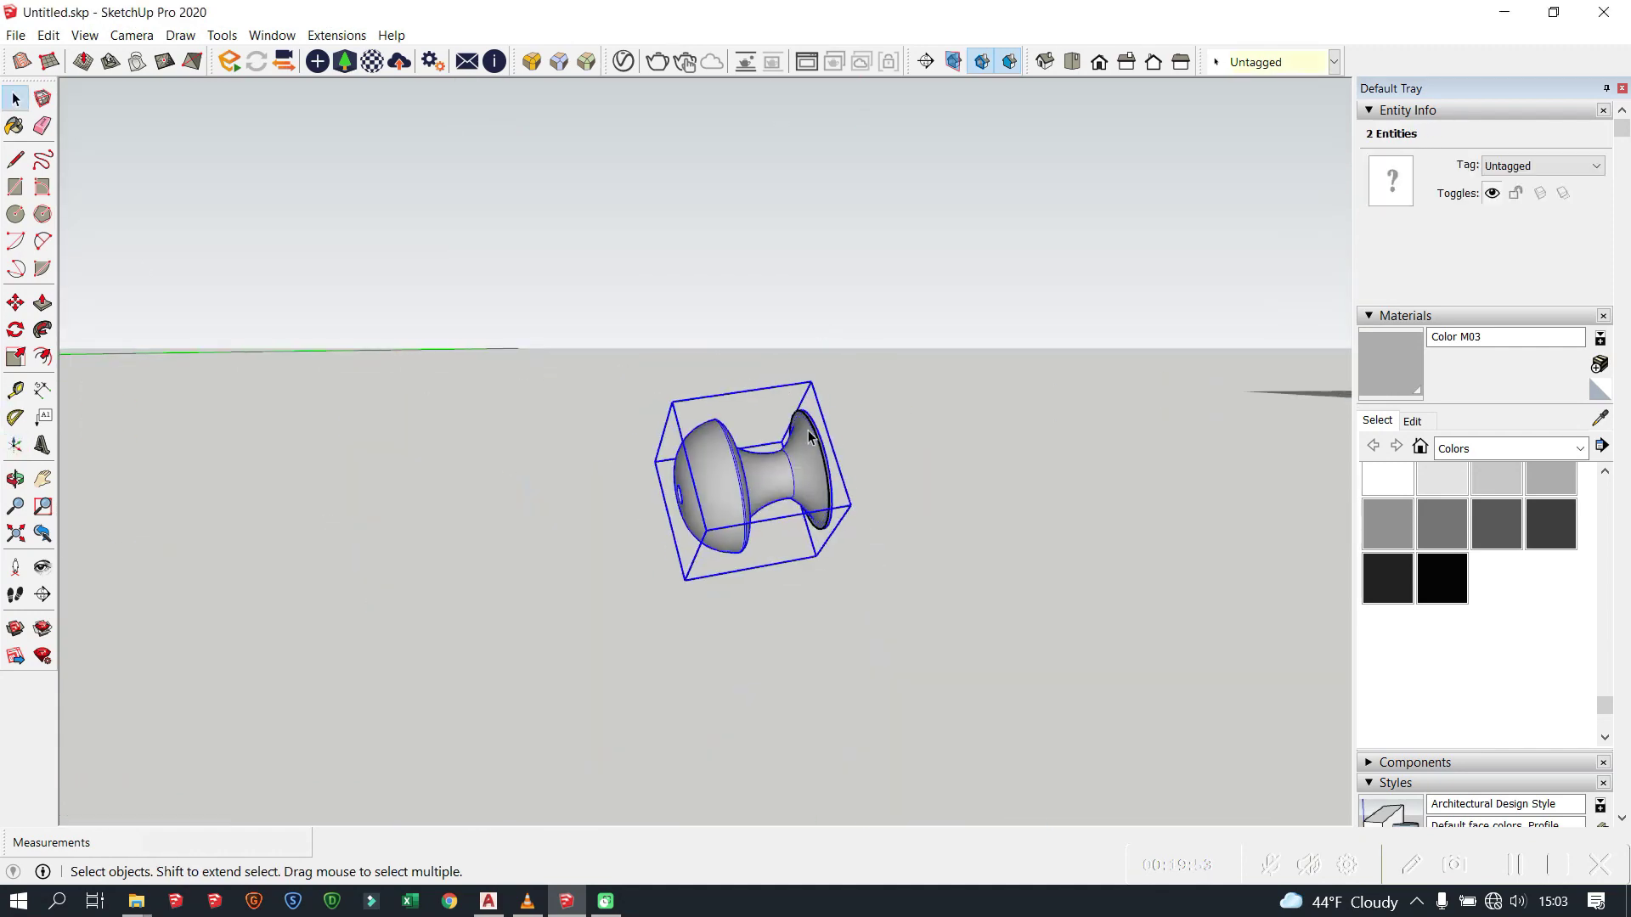
pyautogui.scroll(5, 705, 476)
pyautogui.moveTo(838, 492); pyautogui.dragTo(931, 328, button='middle')
# Step: Move the knob to a new position under the cabinet
pyautogui.press('m')
pyautogui.scroll(-5, 623, 354)
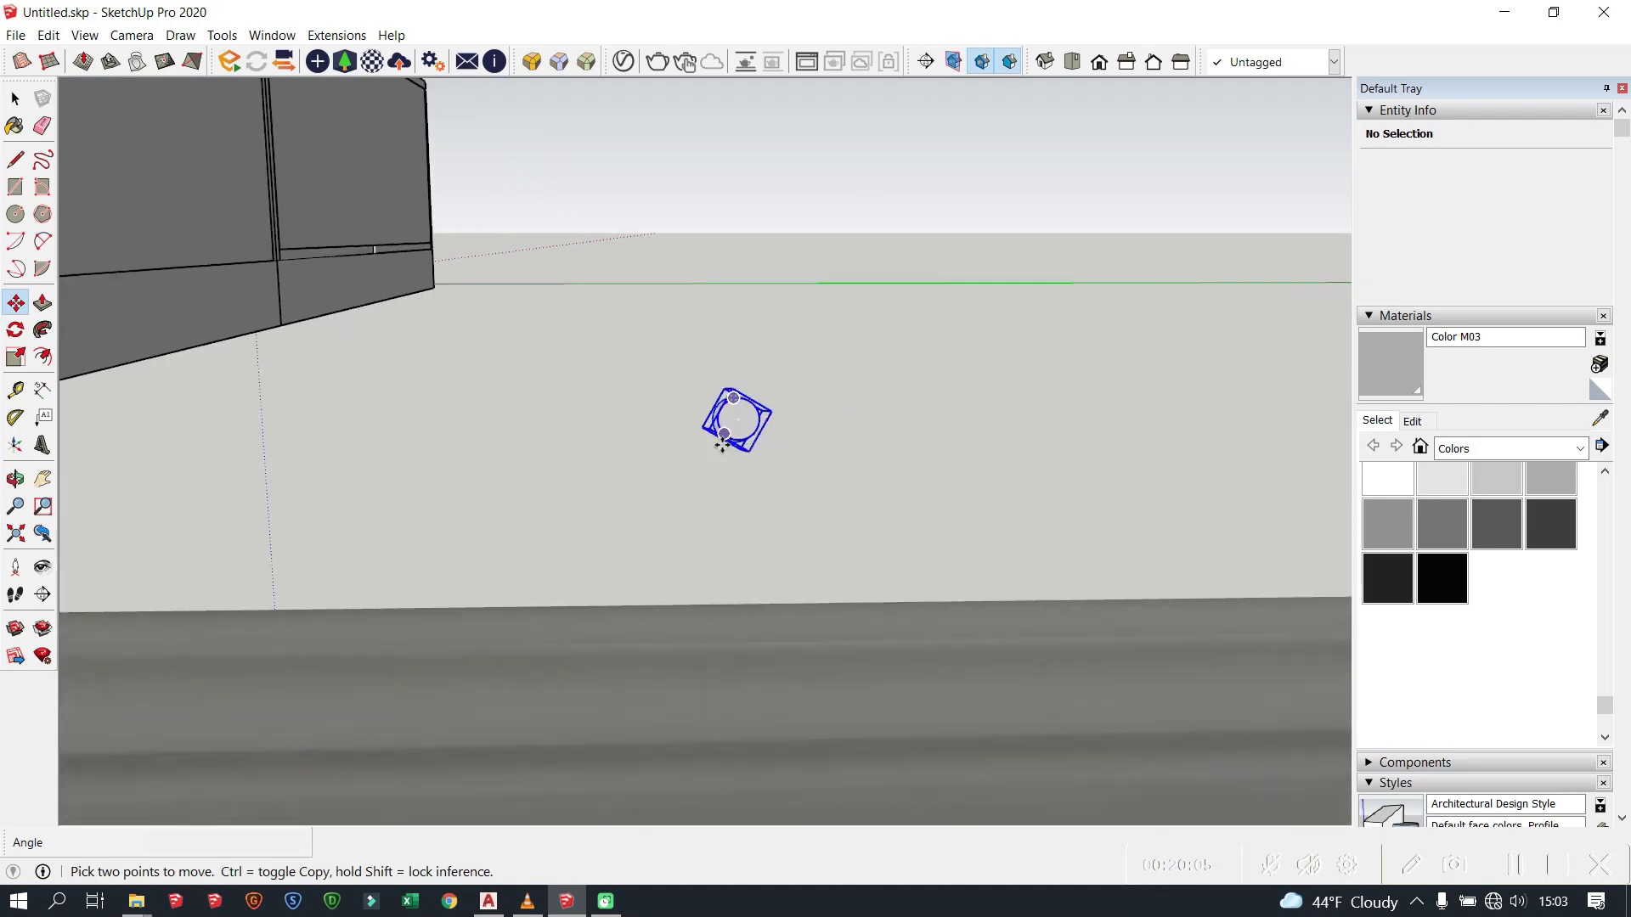
pyautogui.moveTo(722, 445)
pyautogui.mouseDown(button='middle')
pyautogui.moveTo(765, 445)
pyautogui.moveTo(716, 414)
pyautogui.mouseUp(button='middle')
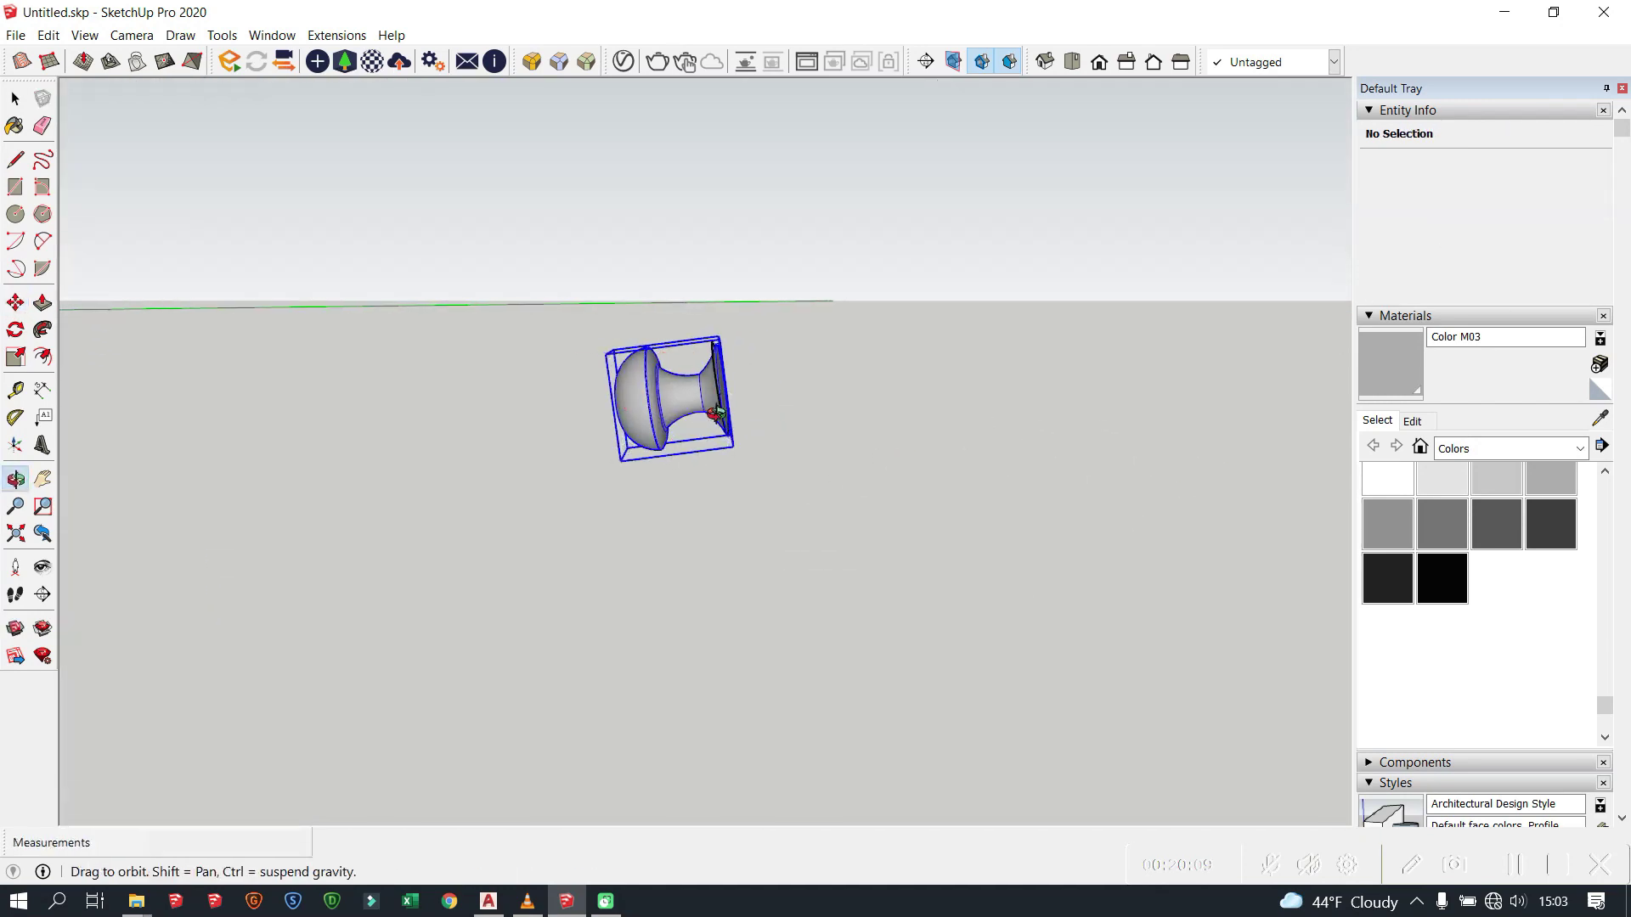
pyautogui.click(616, 581)
pyautogui.scroll(-5, 561, 799)
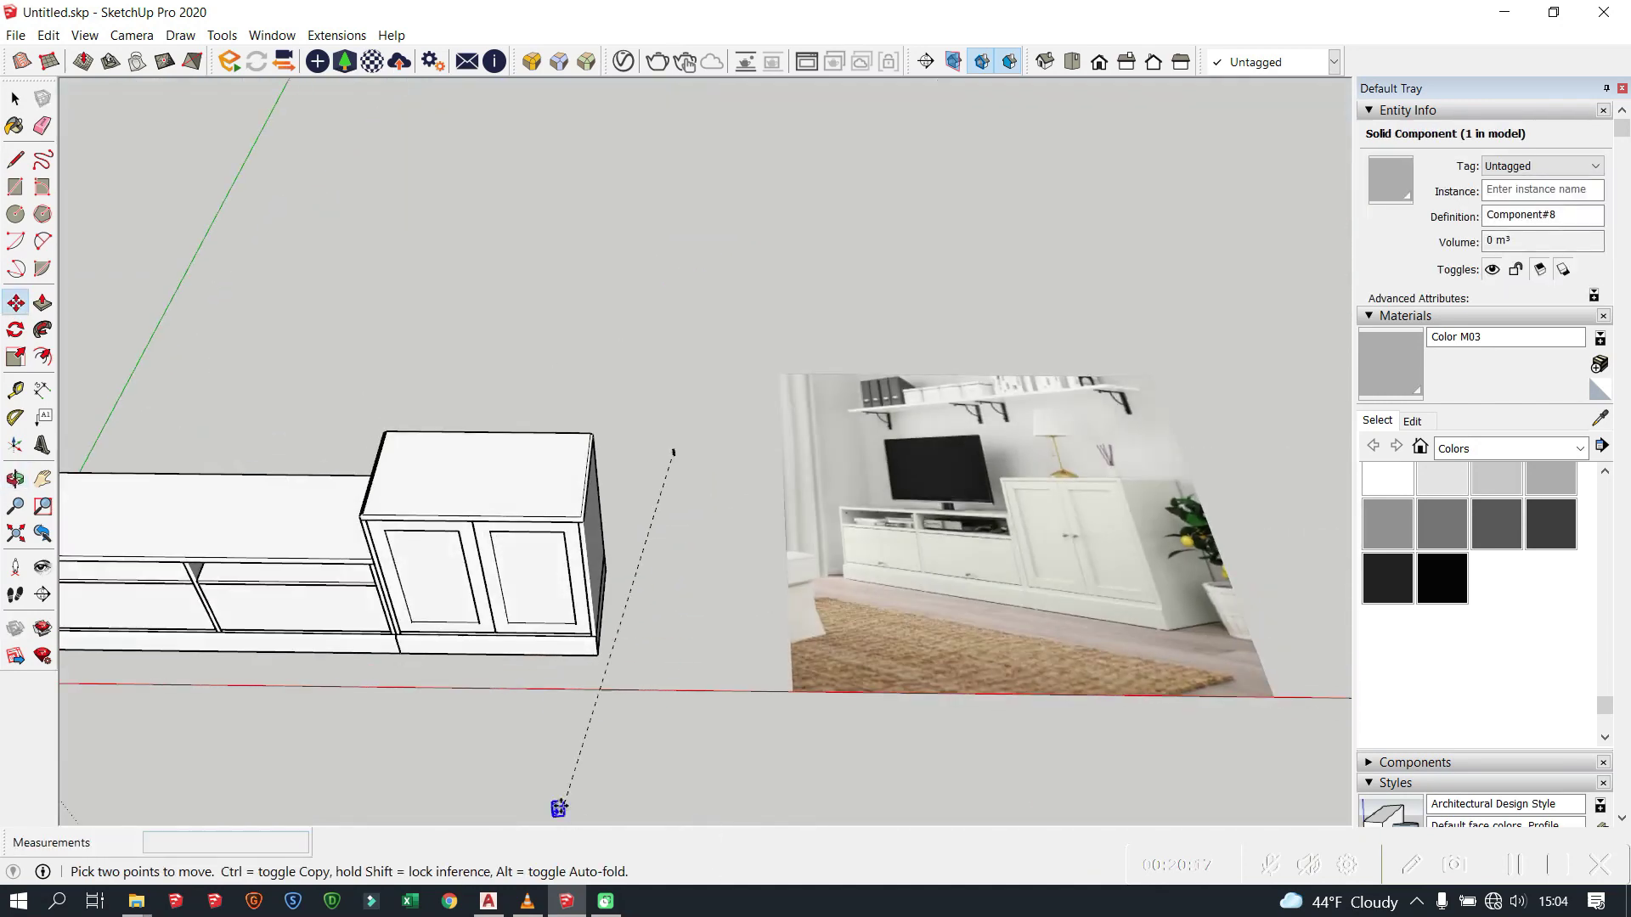
pyautogui.scroll(3, 594, 785)
pyautogui.press('m')
pyautogui.moveTo(700, 777); pyautogui.dragTo(597, 758, button='middle')
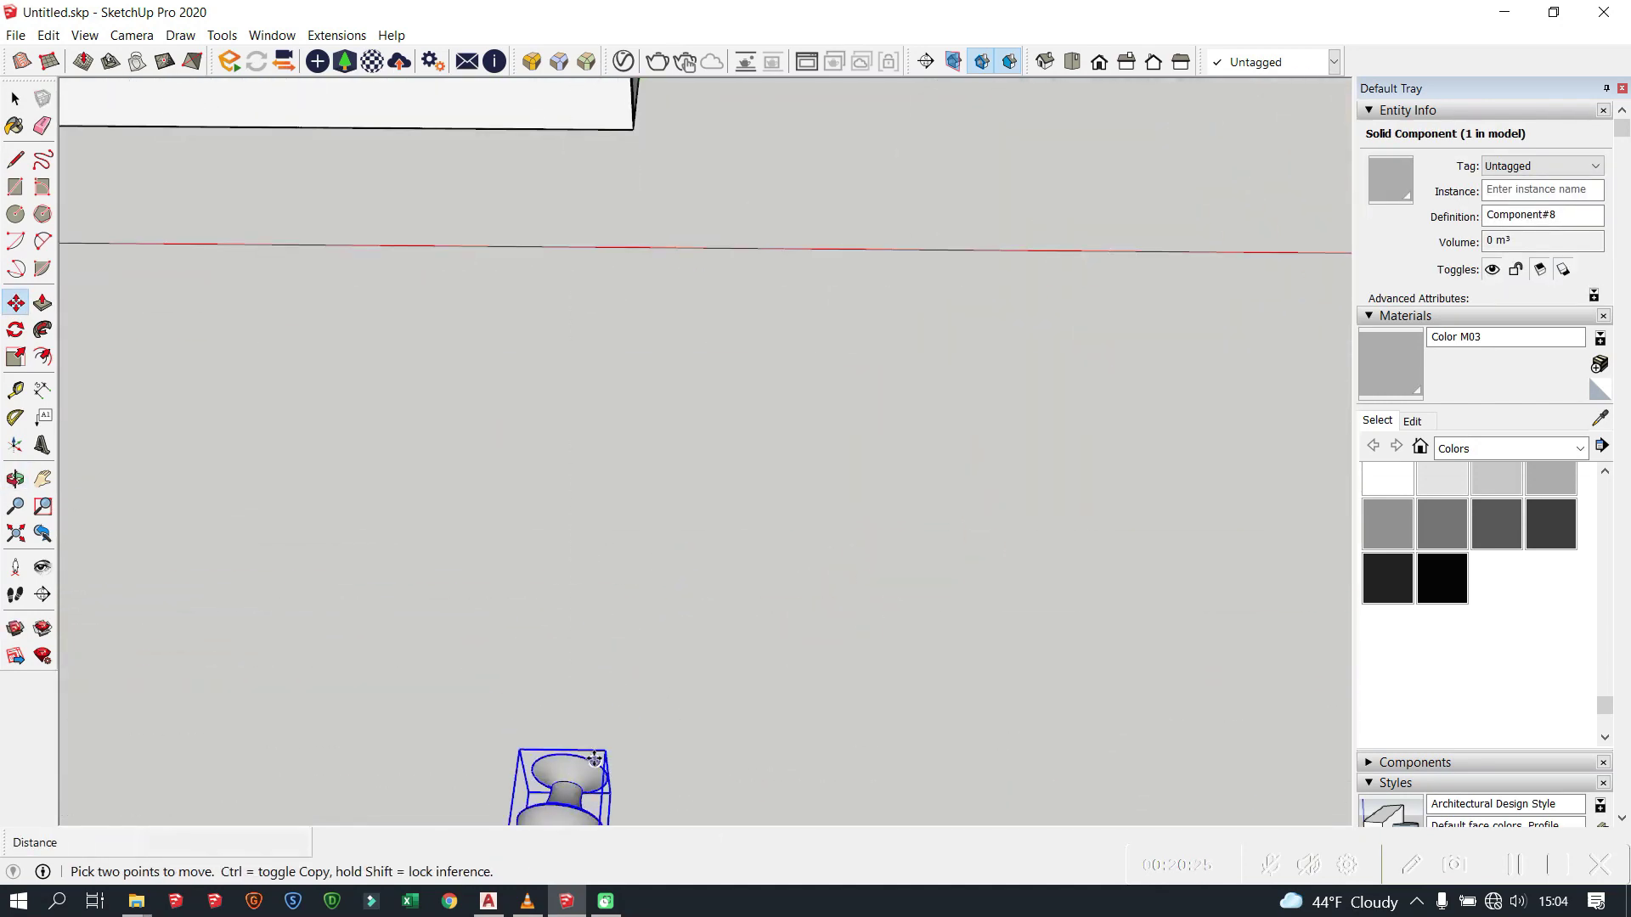
pyautogui.scroll(-5, 594, 759)
pyautogui.scroll(5, 532, 691)
pyautogui.moveTo(390, 374); pyautogui.dragTo(471, 436, button='middle')
# Step: Rotate the knob upright and bring the cabinet front into view
pyautogui.press('q')
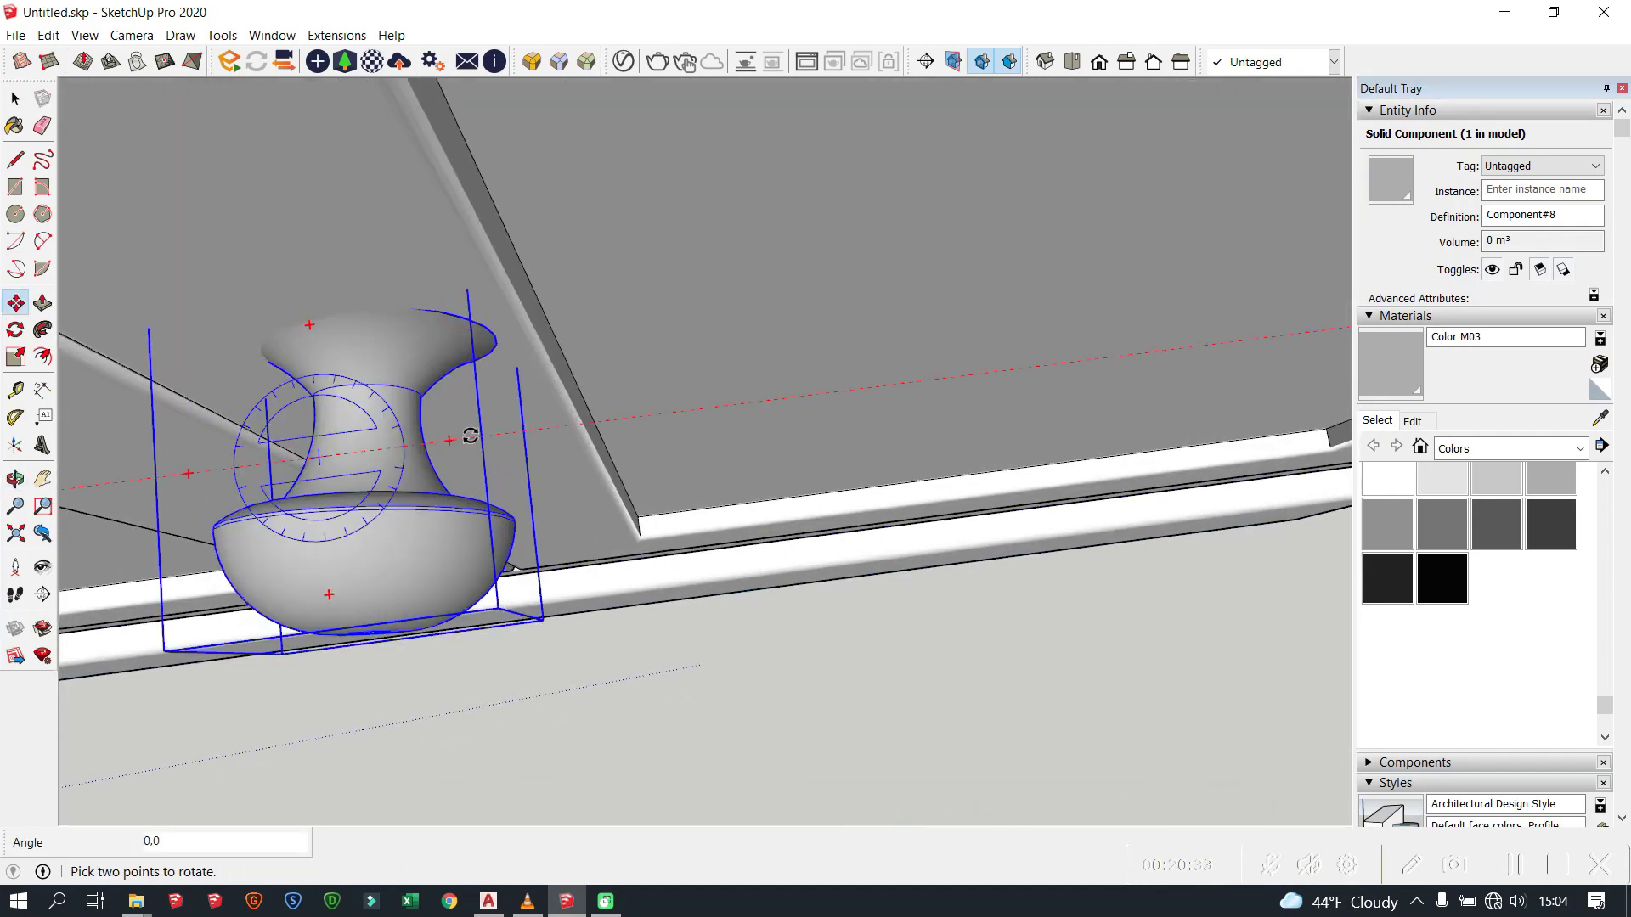
pyautogui.moveTo(569, 431); pyautogui.dragTo(612, 492, button='middle')
pyautogui.press('m')
pyautogui.scroll(-3, 611, 493)
pyautogui.press('q')
pyautogui.scroll(3, 667, 550)
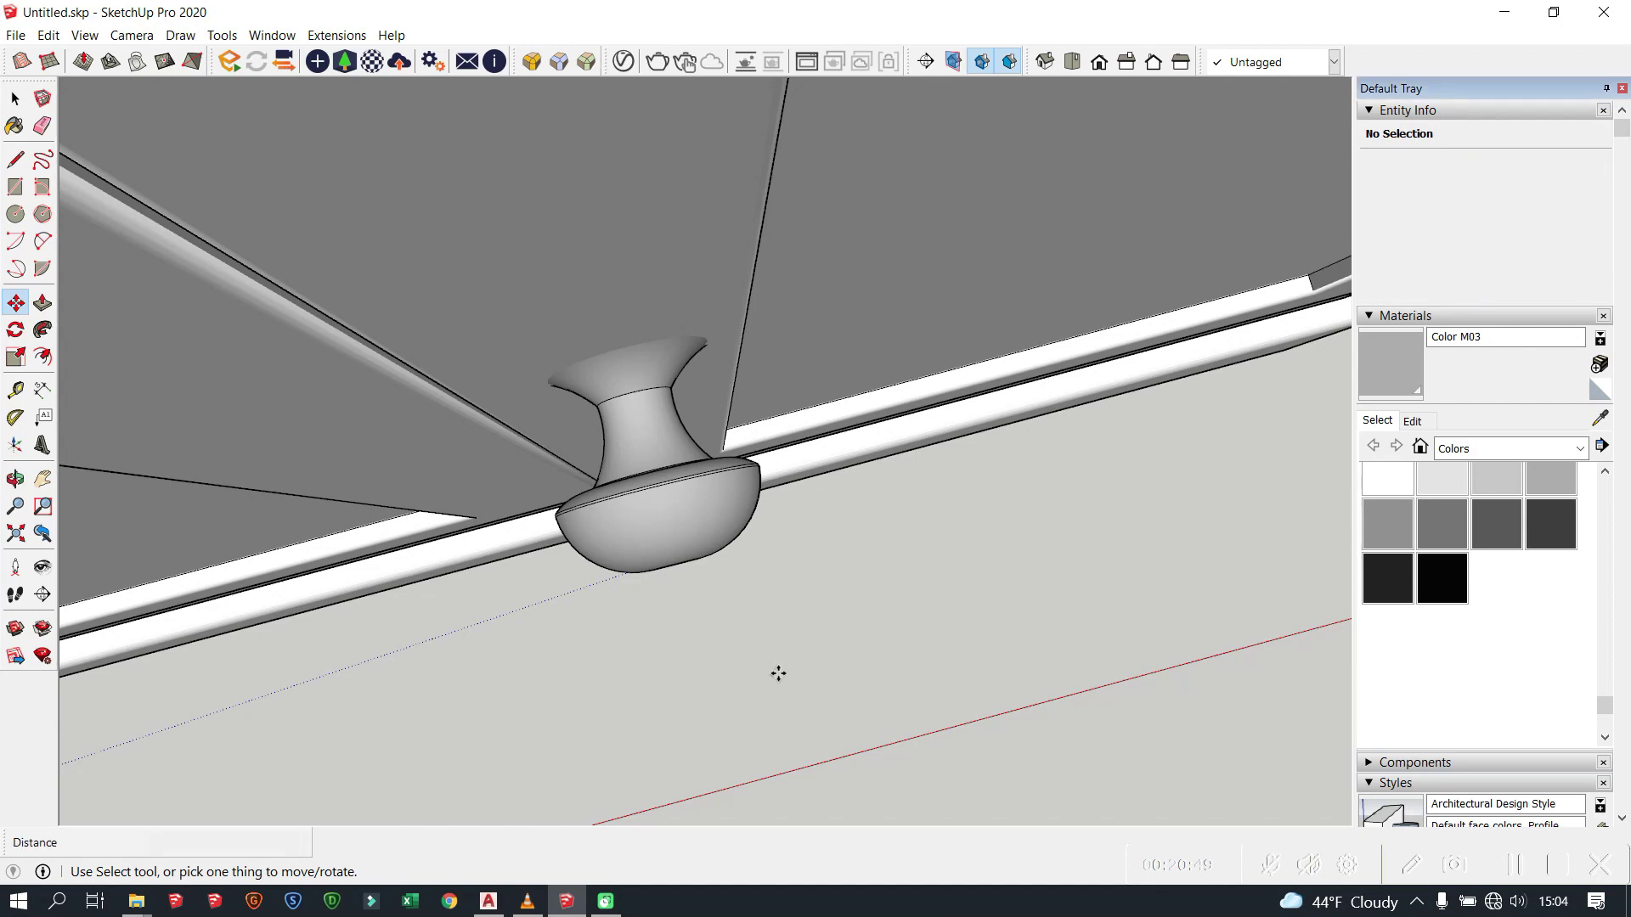
pyautogui.scroll(3, 726, 518)
pyautogui.scroll(-1, 602, 266)
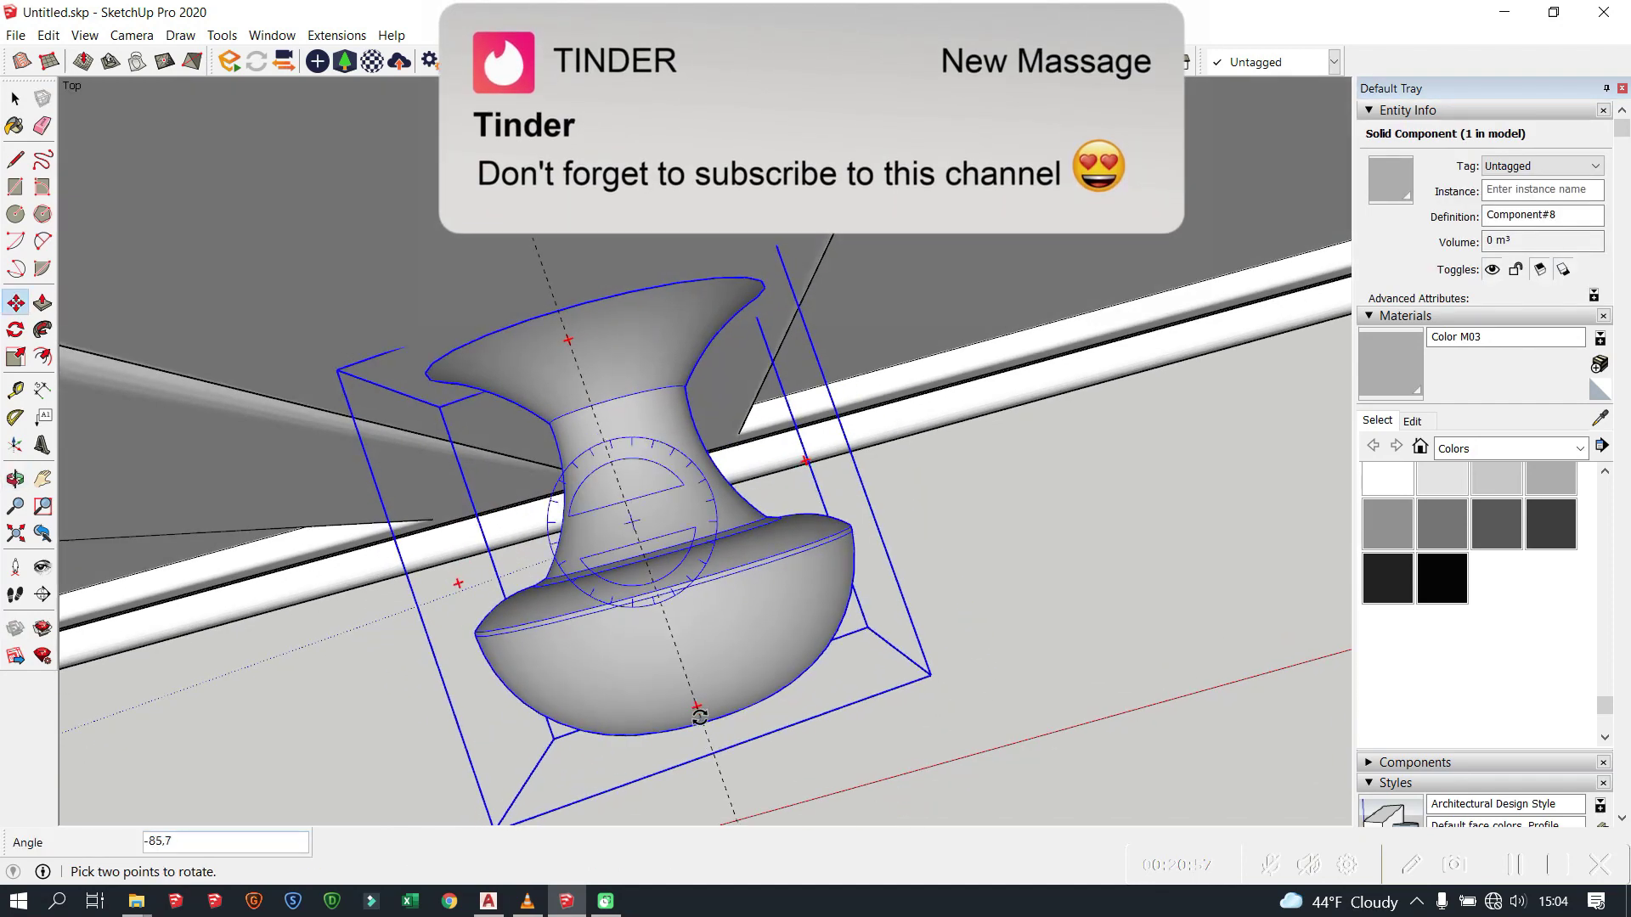
pyautogui.moveTo(700, 719)
pyautogui.mouseDown(button='middle')
pyautogui.moveTo(600, 218)
pyautogui.moveTo(153, 145)
pyautogui.mouseUp(button='middle')
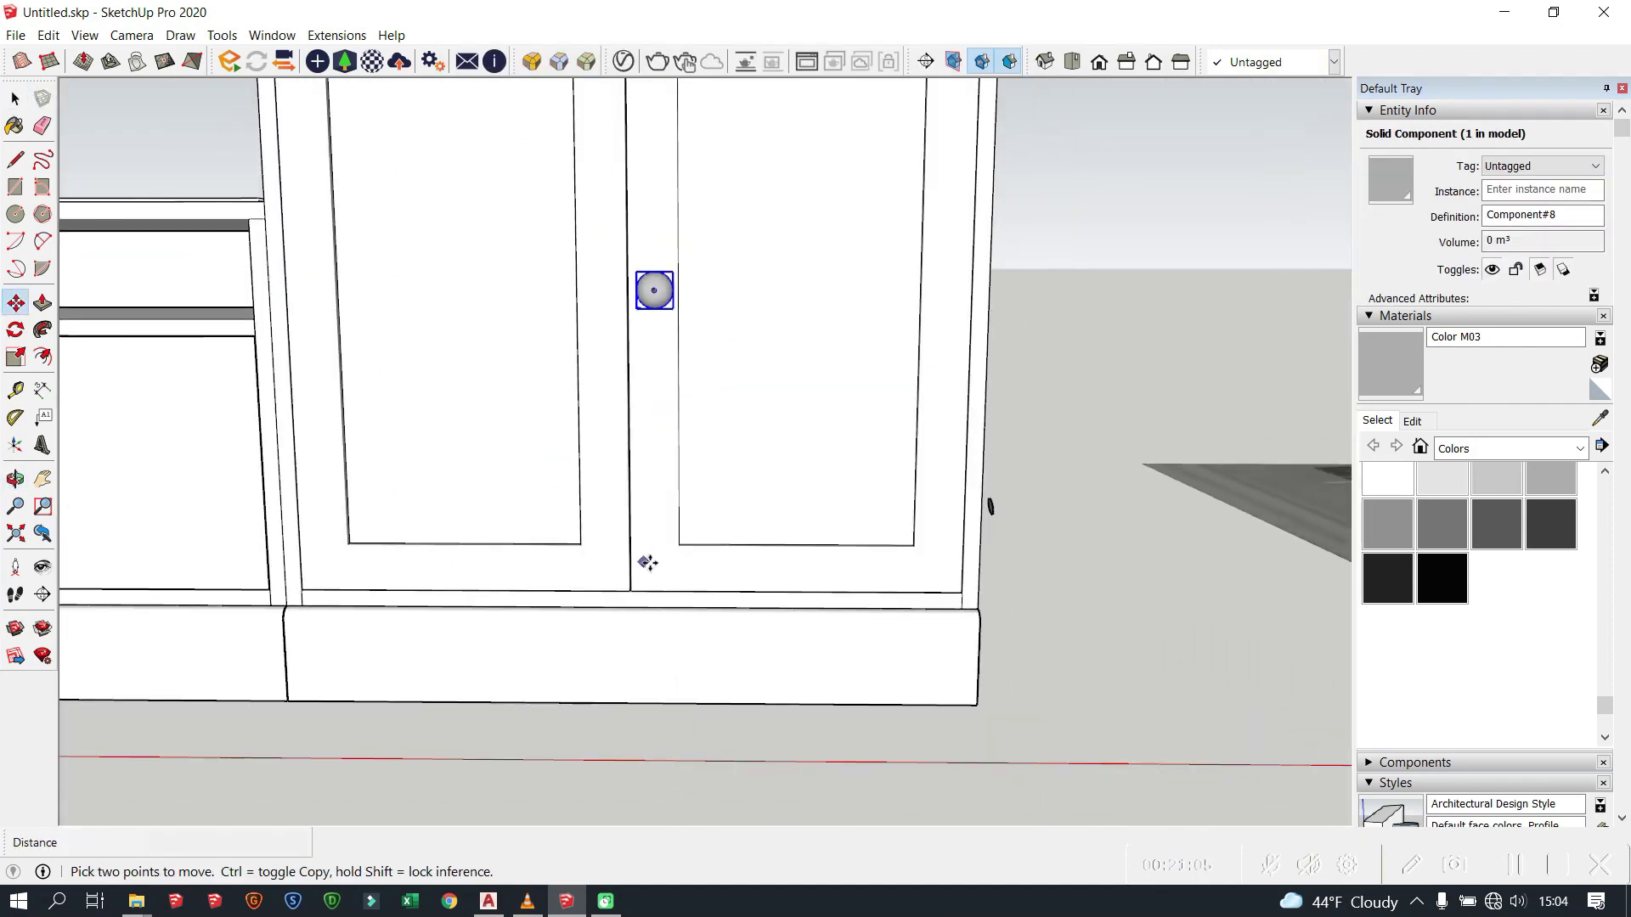
# Step: Copy the knob onto the other cabinet door
pyautogui.scroll(3, 648, 564)
pyautogui.press('ctrl')
pyautogui.click(676, 576)
pyautogui.click(608, 579)
pyautogui.scroll(-5, 609, 579)
# Step: Place a copy of the door knob on the right drawer
pyautogui.press('space')
pyautogui.scroll(5, 509, 473)
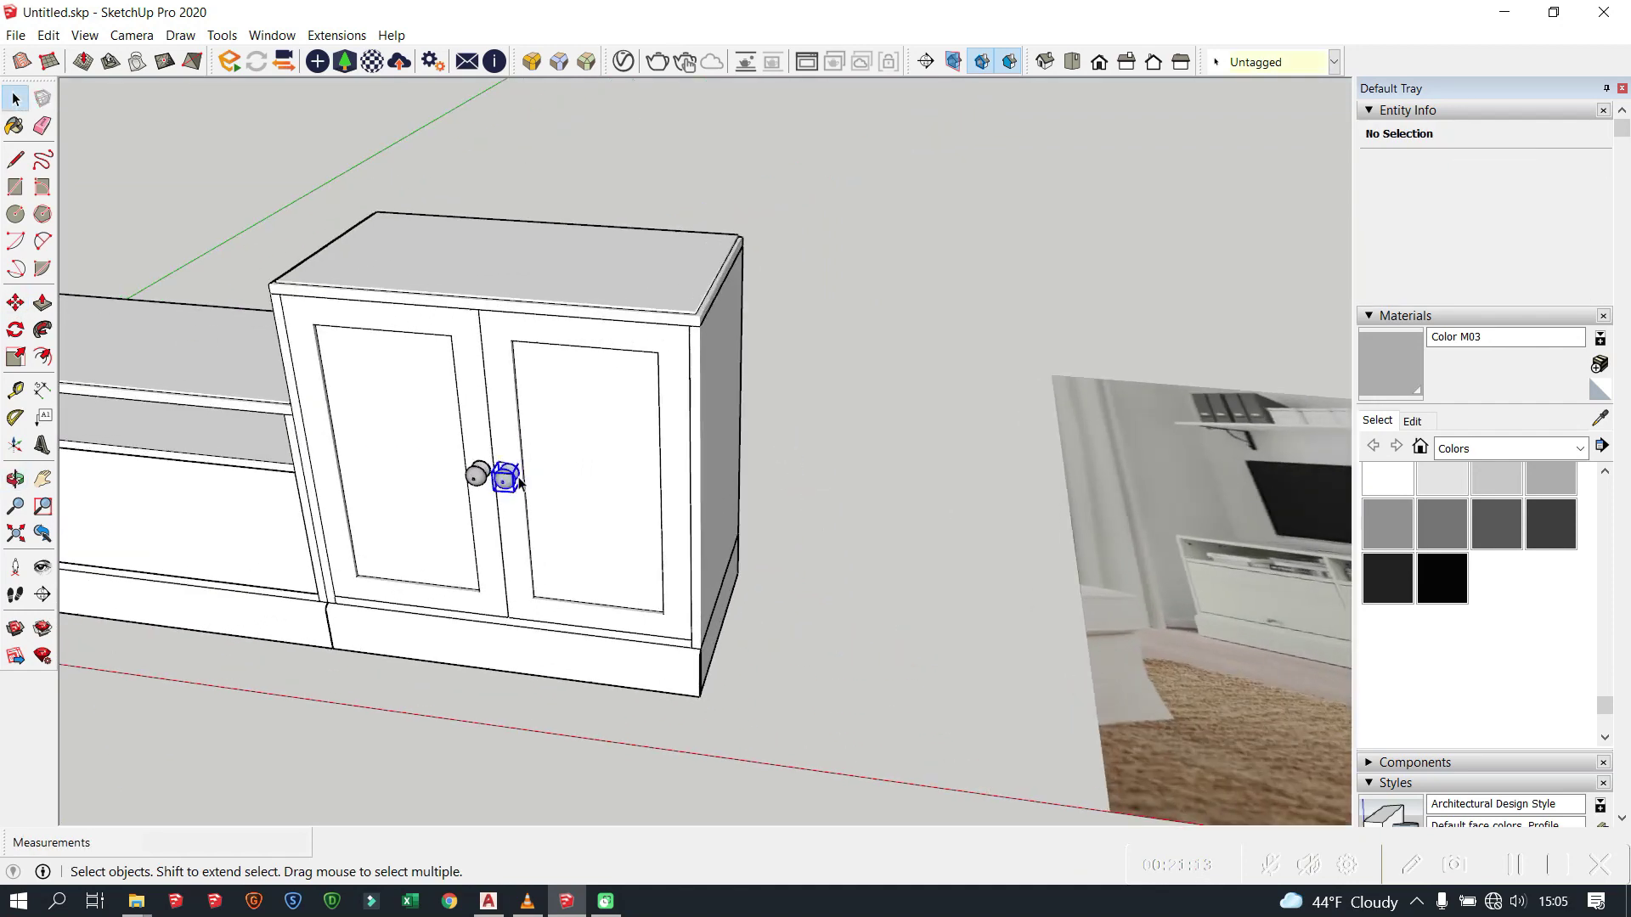
pyautogui.press('m')
pyautogui.click(616, 495)
pyautogui.moveTo(997, 304); pyautogui.dragTo(490, 508, button='middle')
pyautogui.click(510, 501)
pyautogui.scroll(-2, 564, 404)
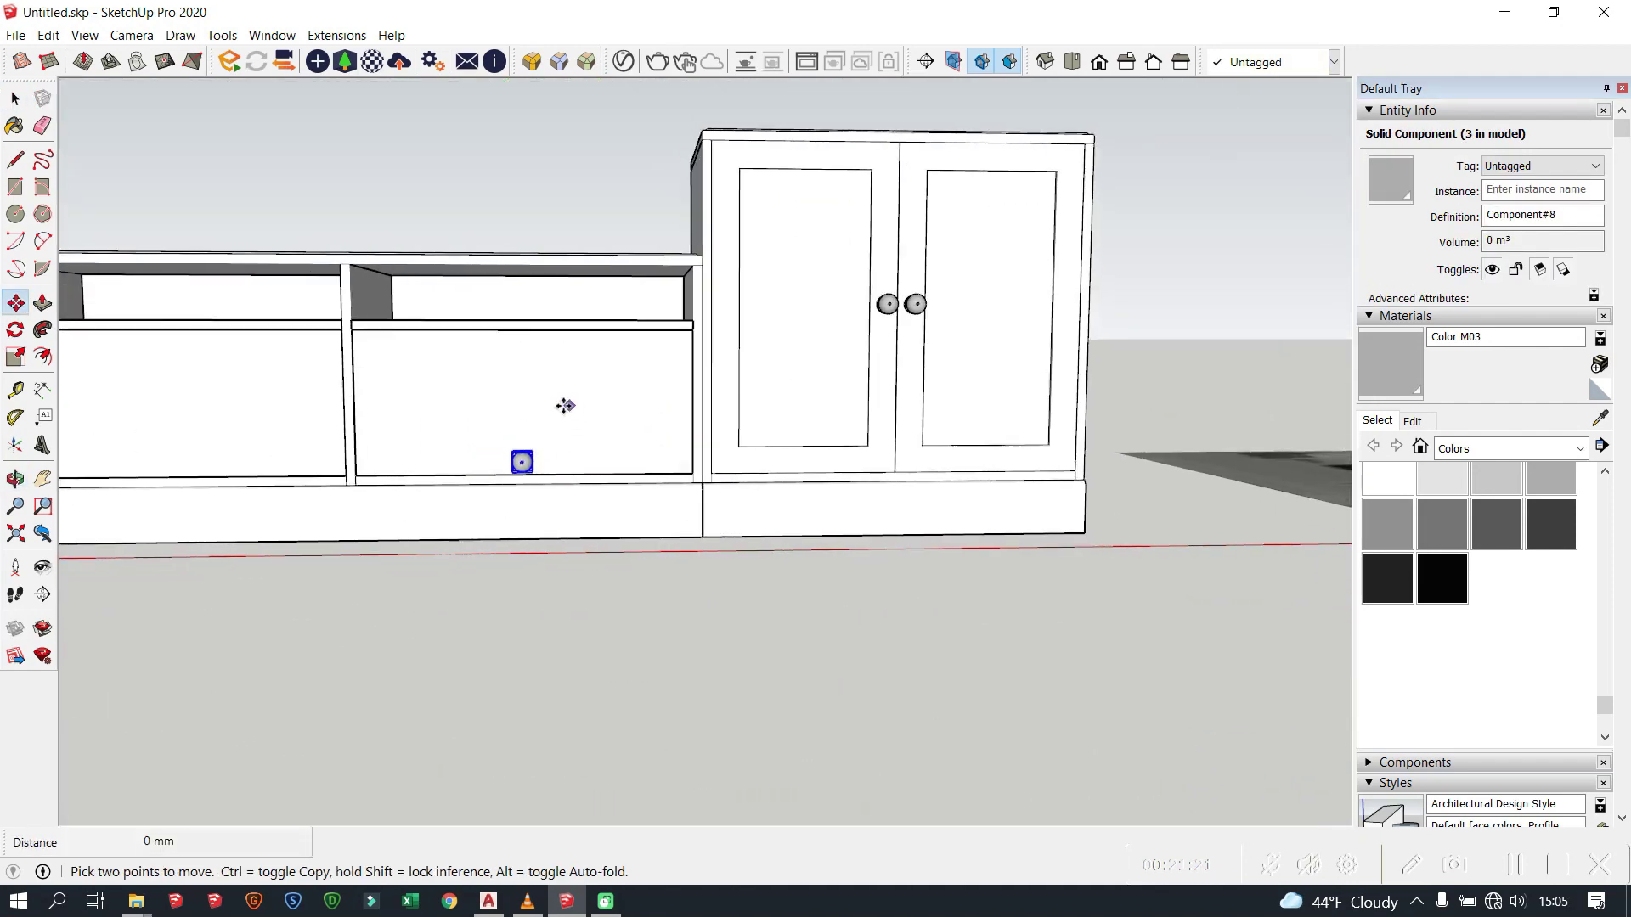
pyautogui.scroll(1, 546, 411)
pyautogui.scroll(2, 557, 502)
pyautogui.scroll(2, 628, 484)
pyautogui.scroll(-2, 1076, 457)
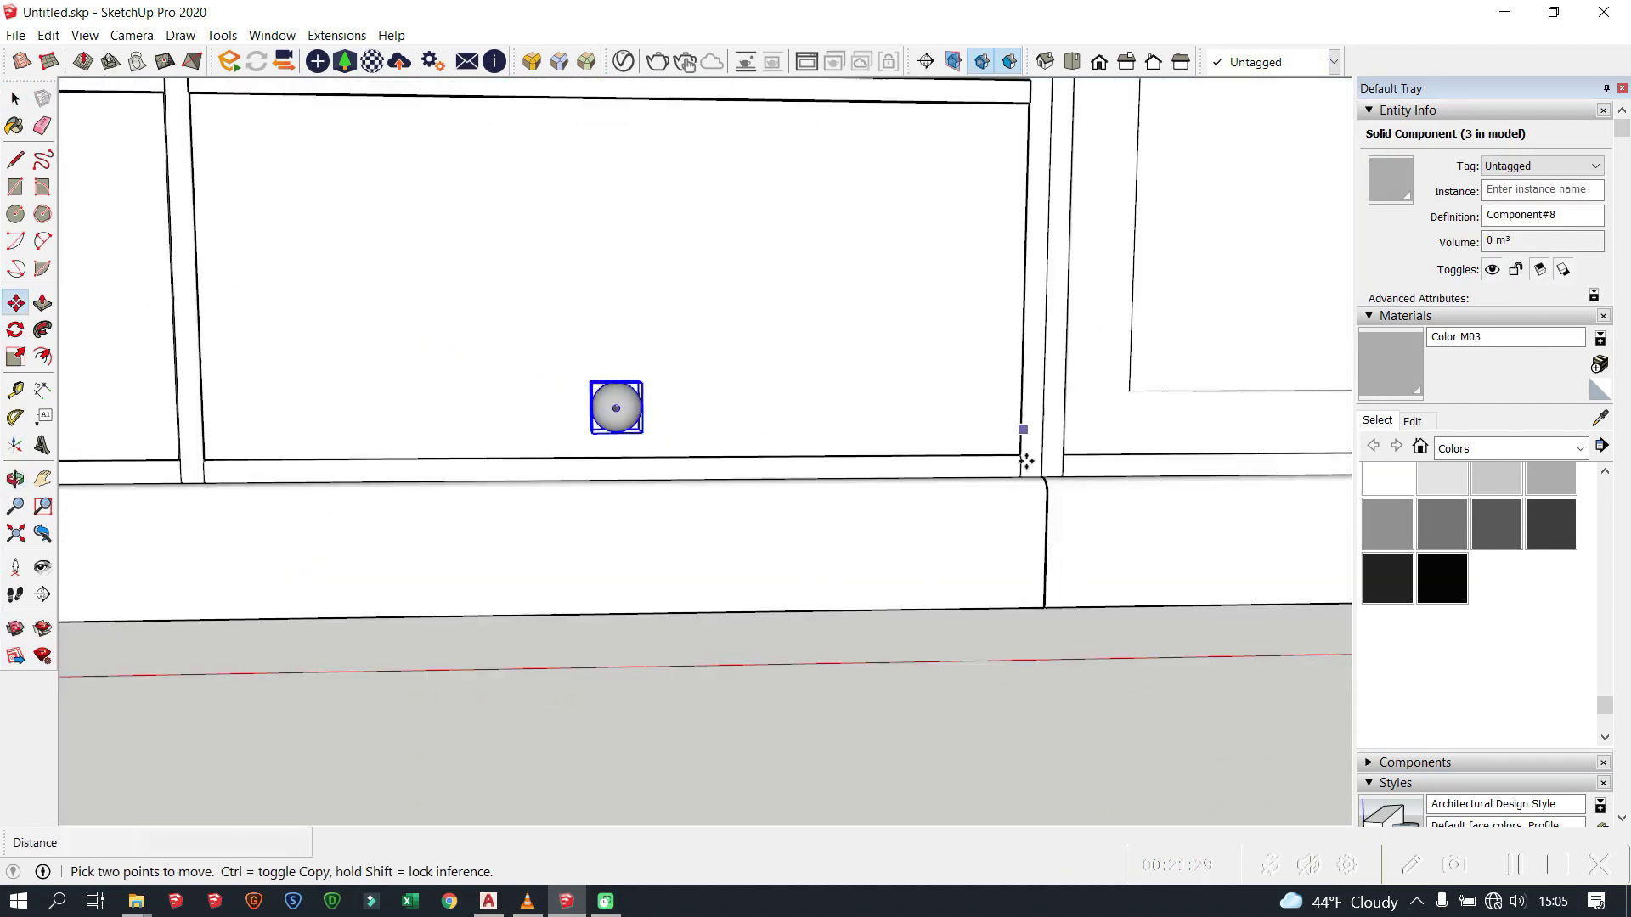
# Step: Copy the drawer knob onto the other drawer and finish copying
pyautogui.click(612, 405)
pyautogui.click(757, 434)
pyautogui.scroll(-2, 849, 546)
pyautogui.press('space')
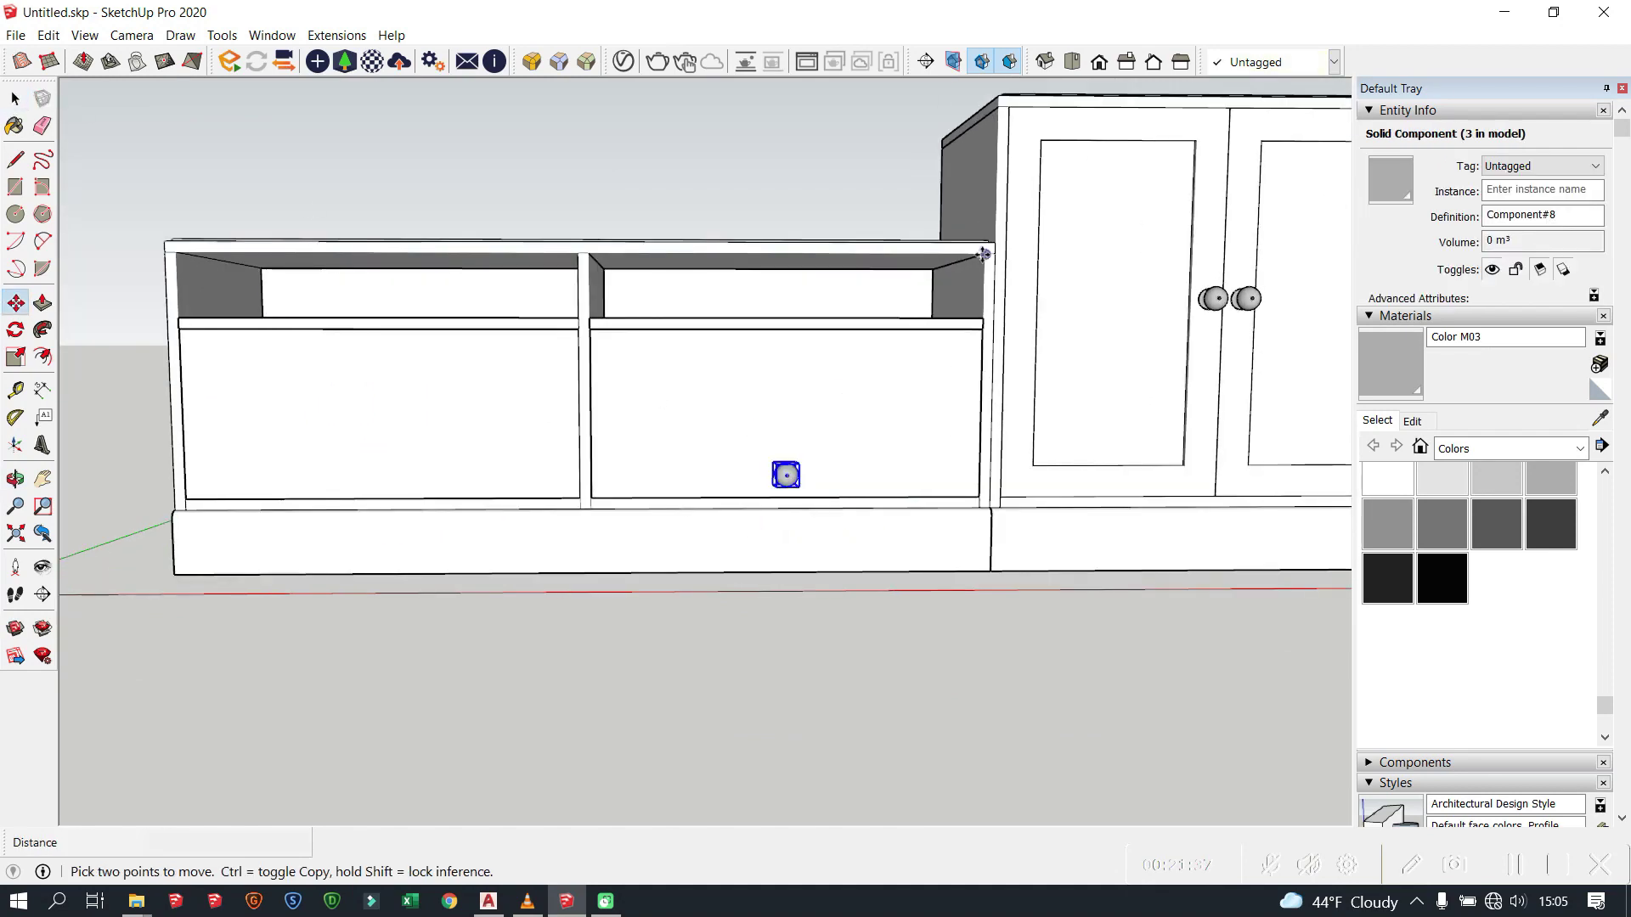
pyautogui.press('space')
pyautogui.scroll(-5, 577, 255)
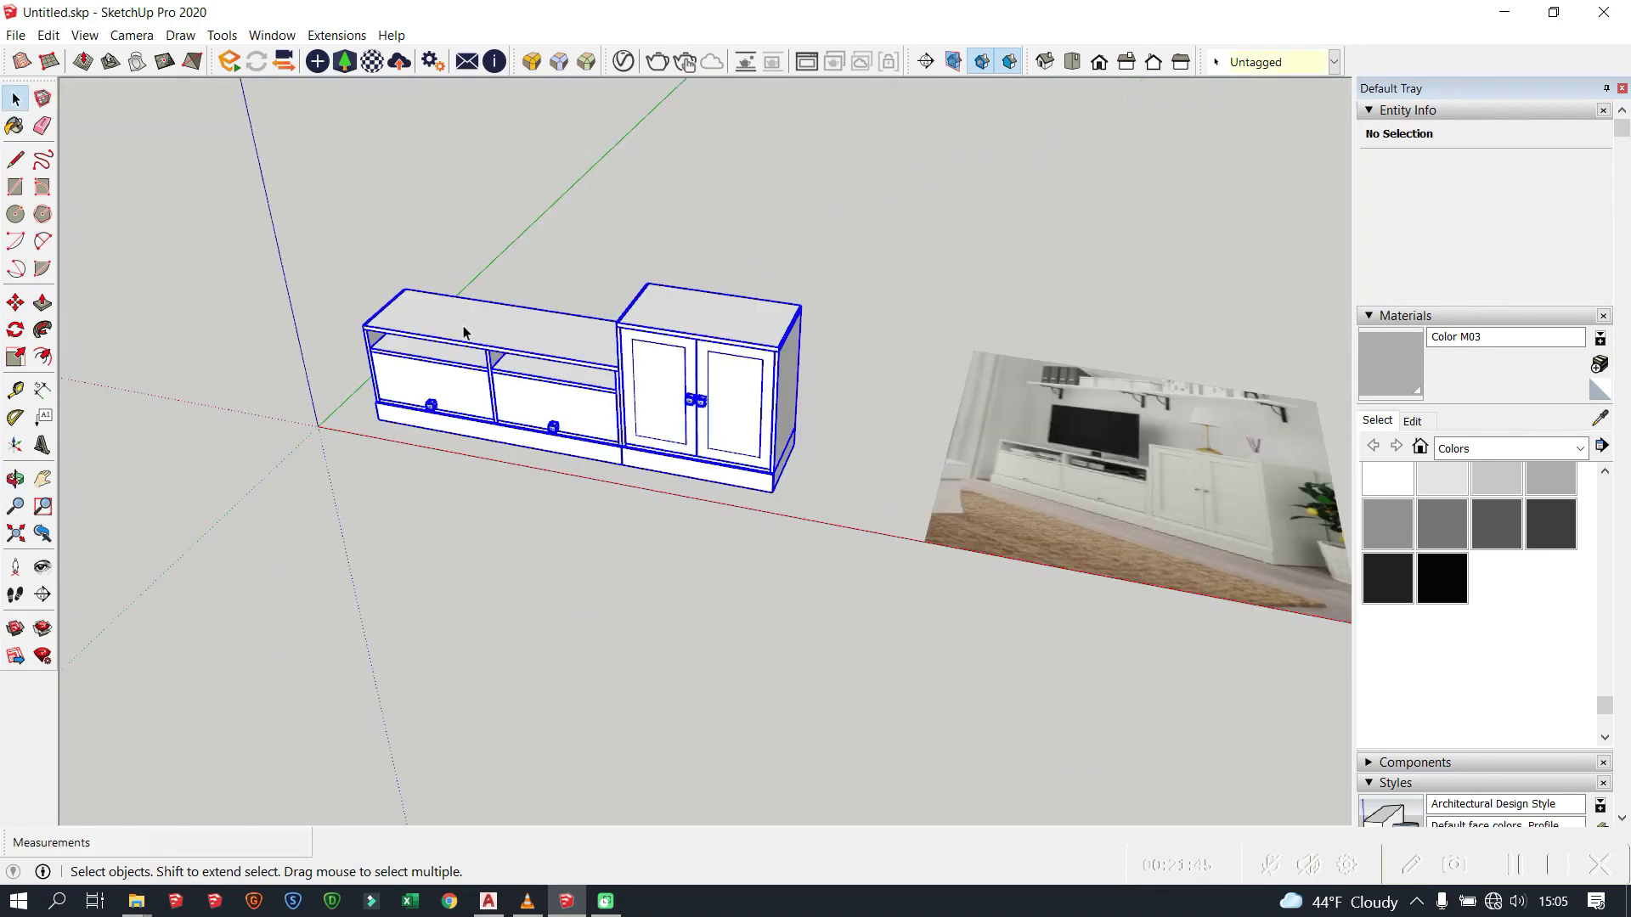
pyautogui.click(463, 331)
pyautogui.moveTo(463, 331); pyautogui.dragTo(728, 125, button='middle')
pyautogui.scroll(5, 218, 484)
# Step: Draw a small circle near the cabinet's bottom corner
pyautogui.click(16, 269)
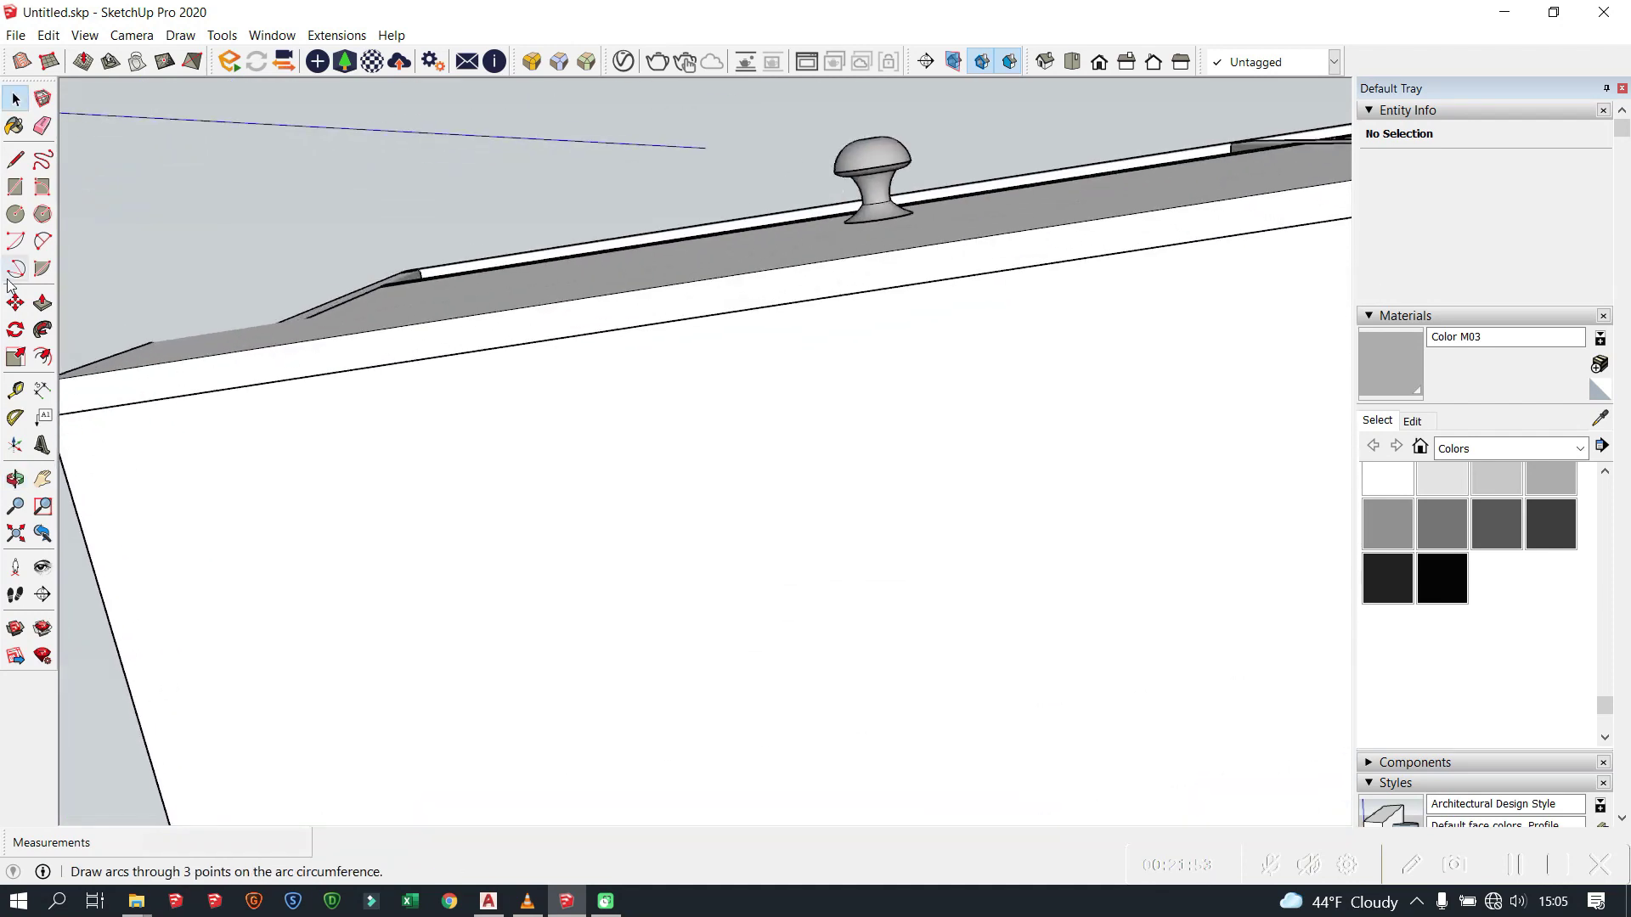
pyautogui.press('c')
pyautogui.keyDown('shift'); pyautogui.moveTo(84, 450); pyautogui.dragTo(297, 429, button='middle'); pyautogui.keyUp('shift')
pyautogui.click(316, 365)
pyautogui.moveTo(315, 366); pyautogui.dragTo(364, 480, button='middle')
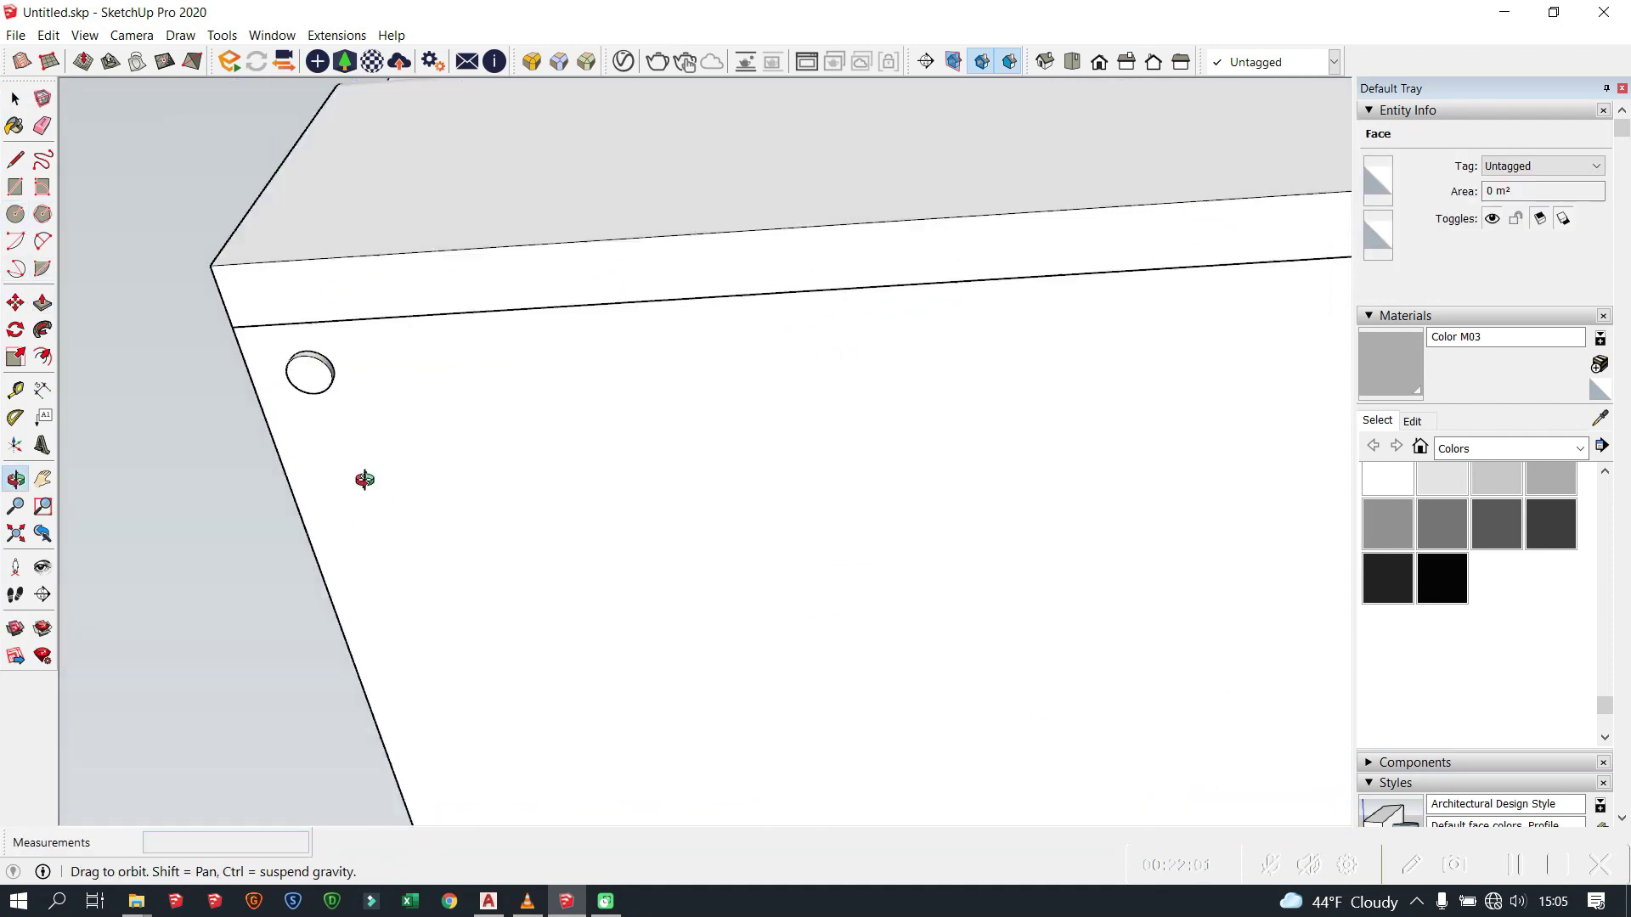
# Step: Move-copy the circle to the cabinet corner
pyautogui.press('m')
pyautogui.scroll(-3, 321, 364)
pyautogui.press('ctrl')
pyautogui.click(310, 353)
pyautogui.scroll(3, 470, 678)
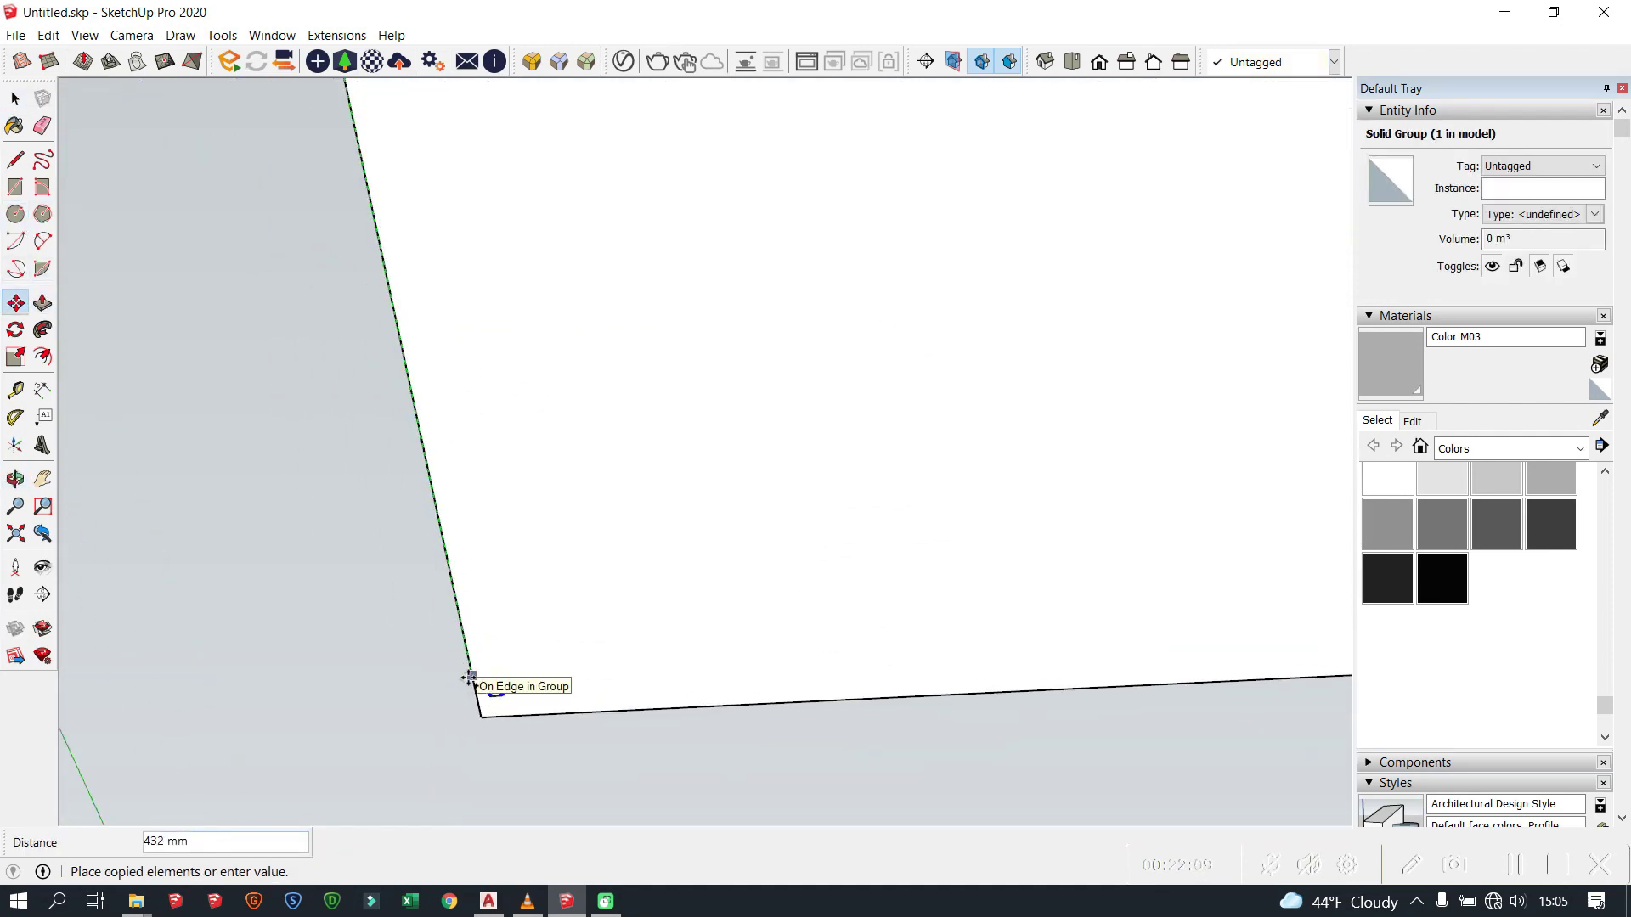
pyautogui.scroll(-5, 376, 414)
# Step: Inside the side board group, array circle copies evenly between the ends with /2
pyautogui.doubleClick(556, 699)
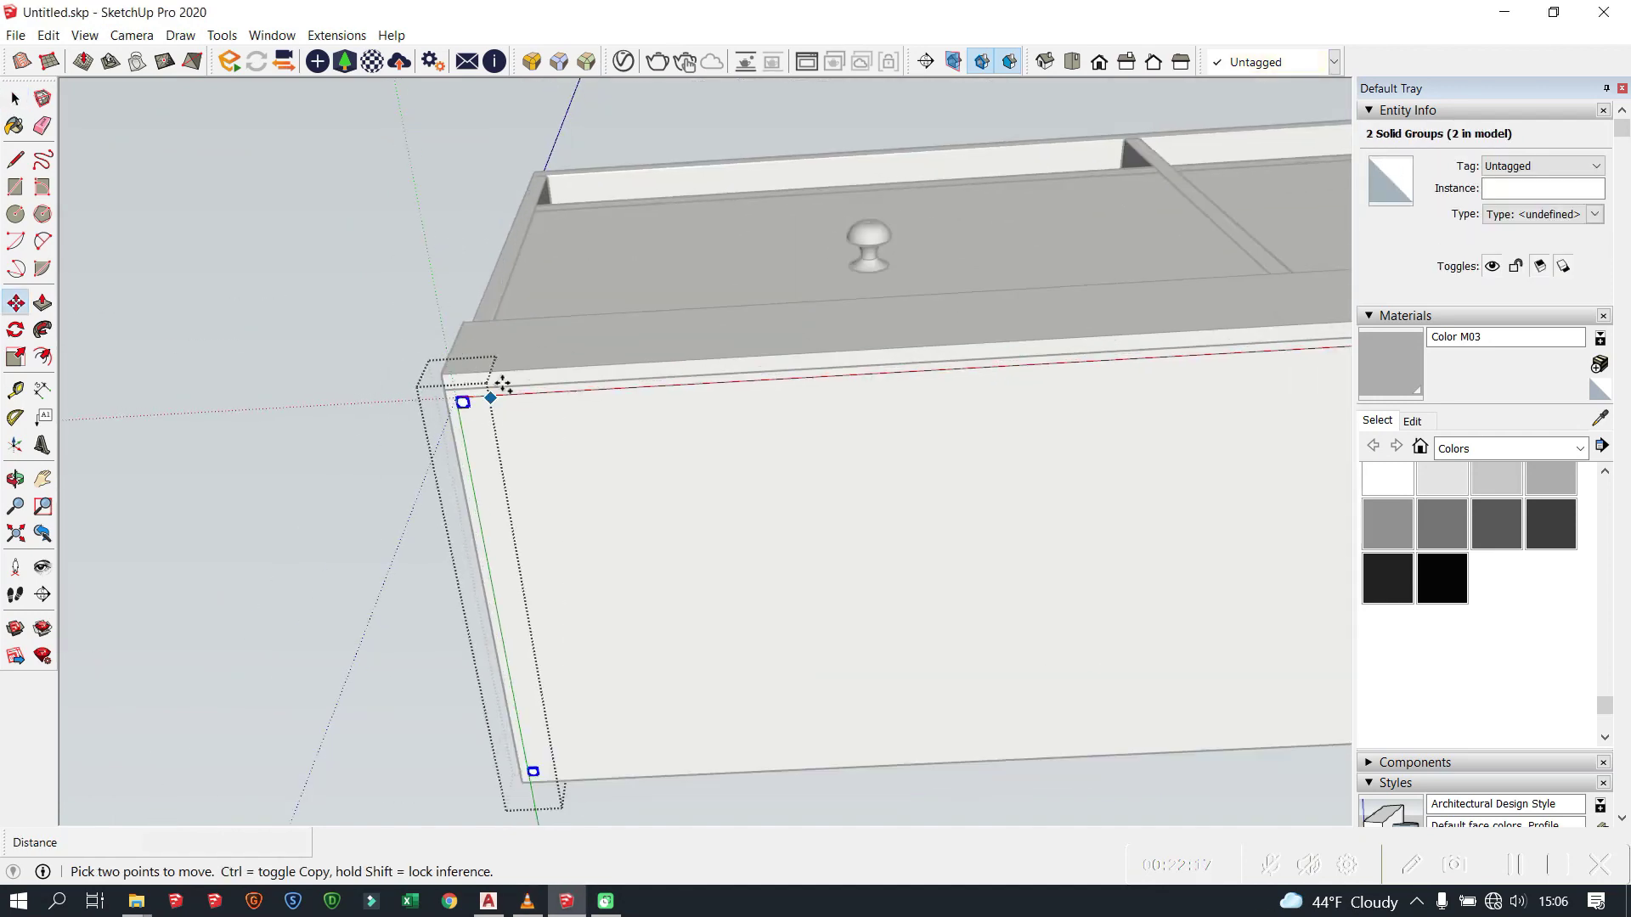
pyautogui.scroll(2, 503, 386)
pyautogui.click(469, 389)
pyautogui.scroll(-5, 469, 389)
pyautogui.scroll(5, 956, 424)
pyautogui.write('/')
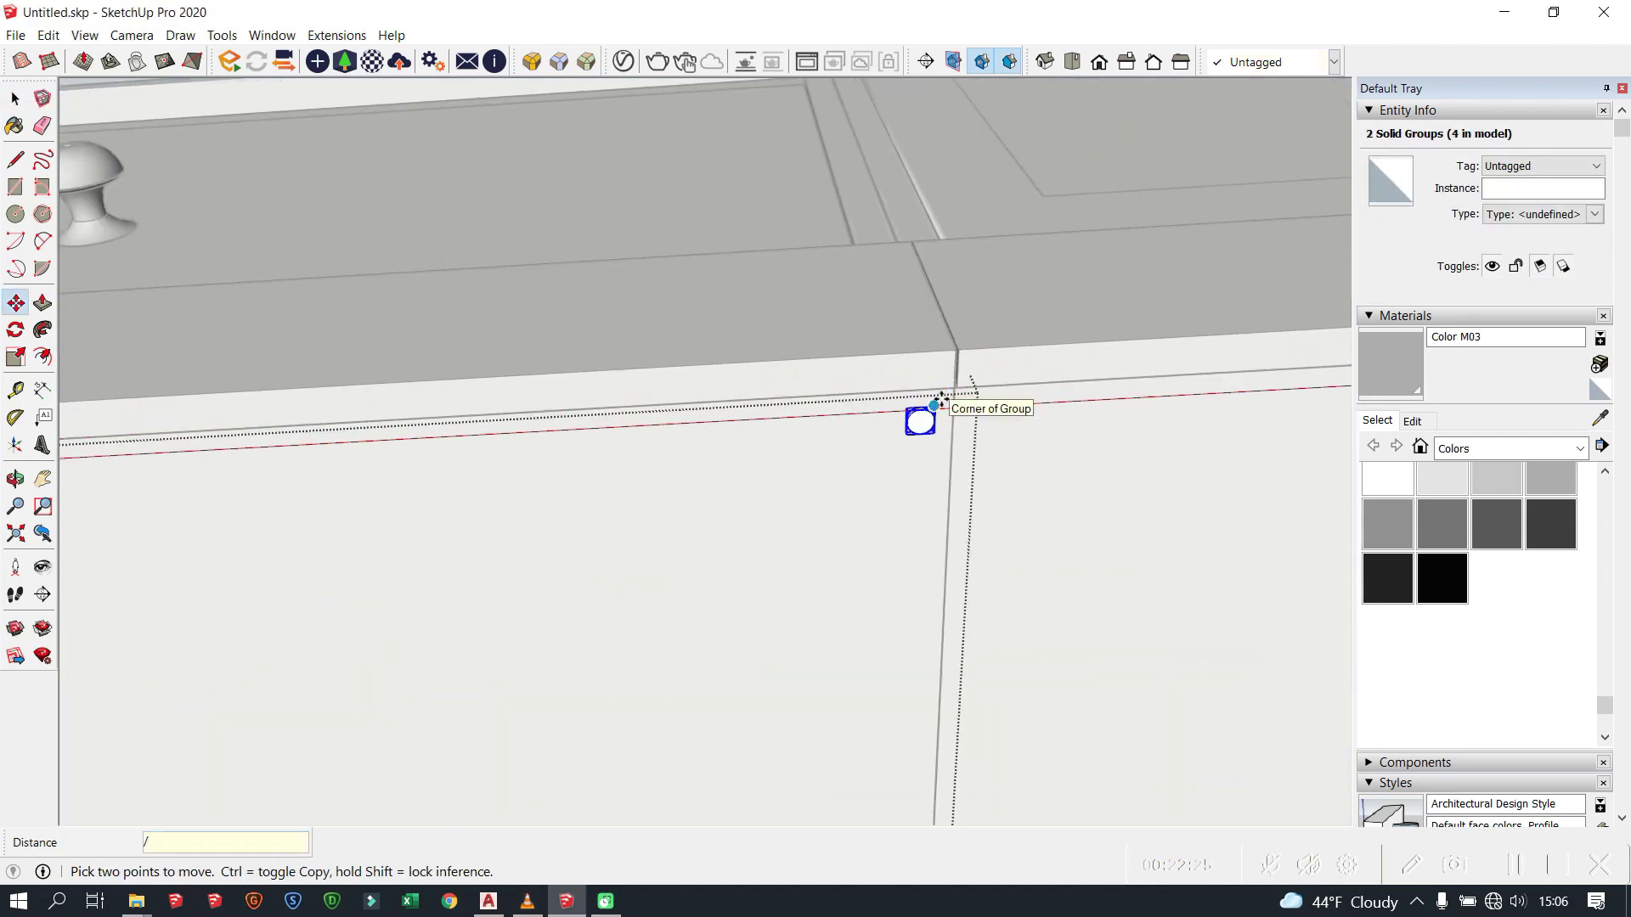
pyautogui.write('2')
pyautogui.press('Return')
pyautogui.scroll(-3, 884, 400)
pyautogui.scroll(3, 884, 339)
# Step: Copy the final set of circle pads along the cabinet's underside
pyautogui.press('m')
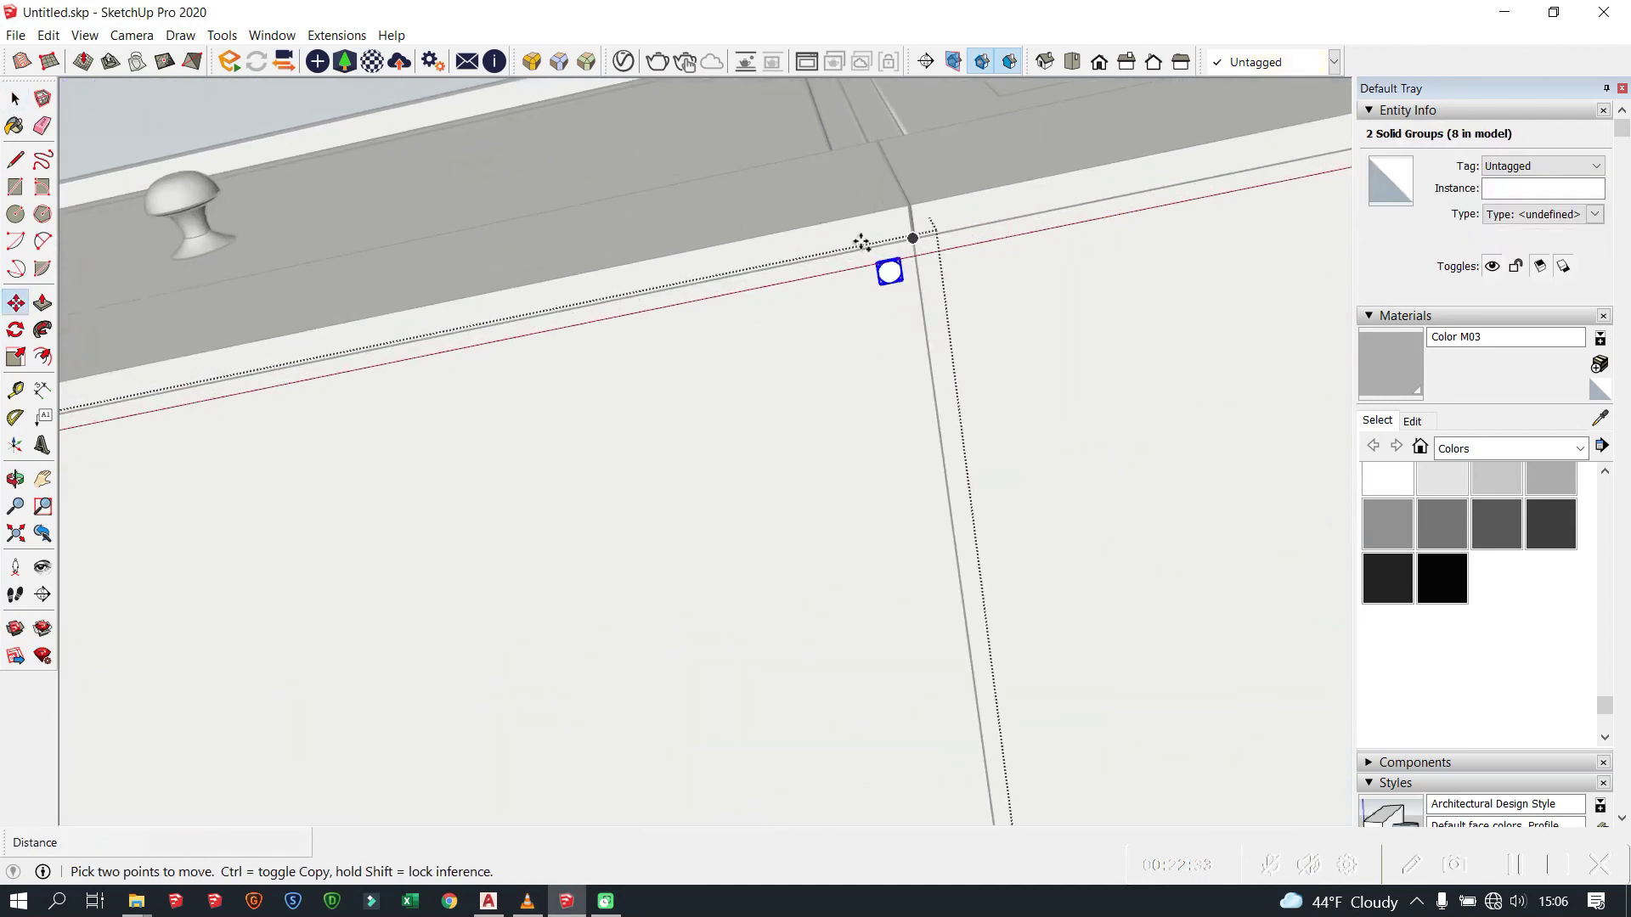
pyautogui.click(728, 265)
pyautogui.scroll(-3, 411, 412)
pyautogui.moveTo(411, 411); pyautogui.dragTo(807, 451, button='middle')
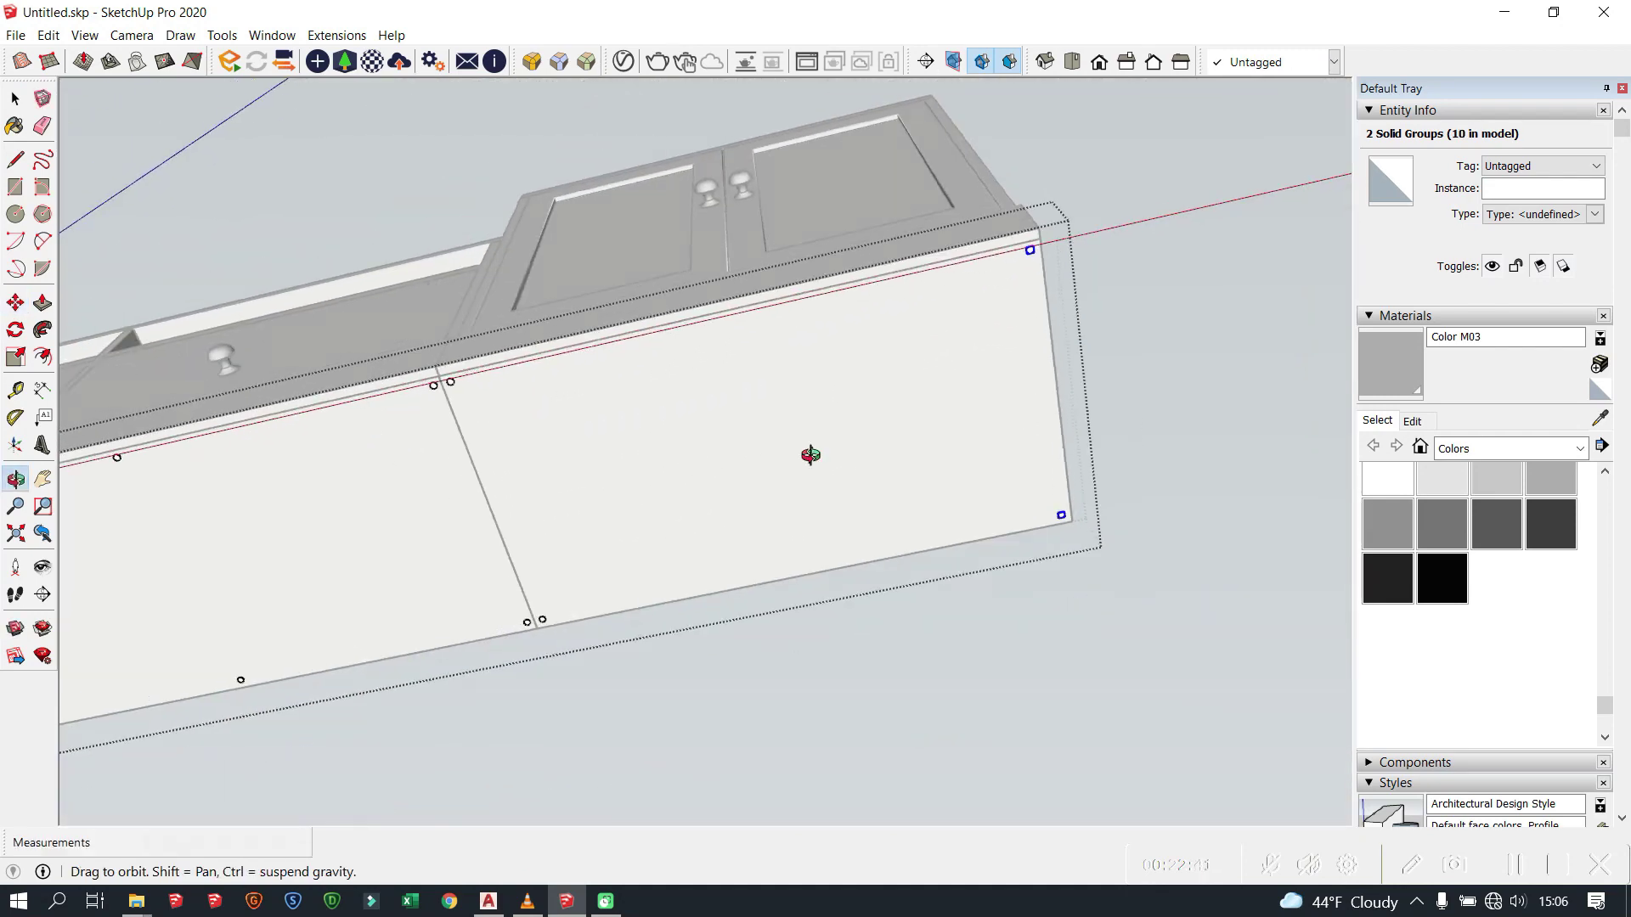
pyautogui.press('space')
pyautogui.scroll(-3, 568, 429)
pyautogui.scroll(3, 731, 488)
# Step: Move the cabinet's base group by 2 mm
pyautogui.click(714, 564)
pyautogui.press('m')
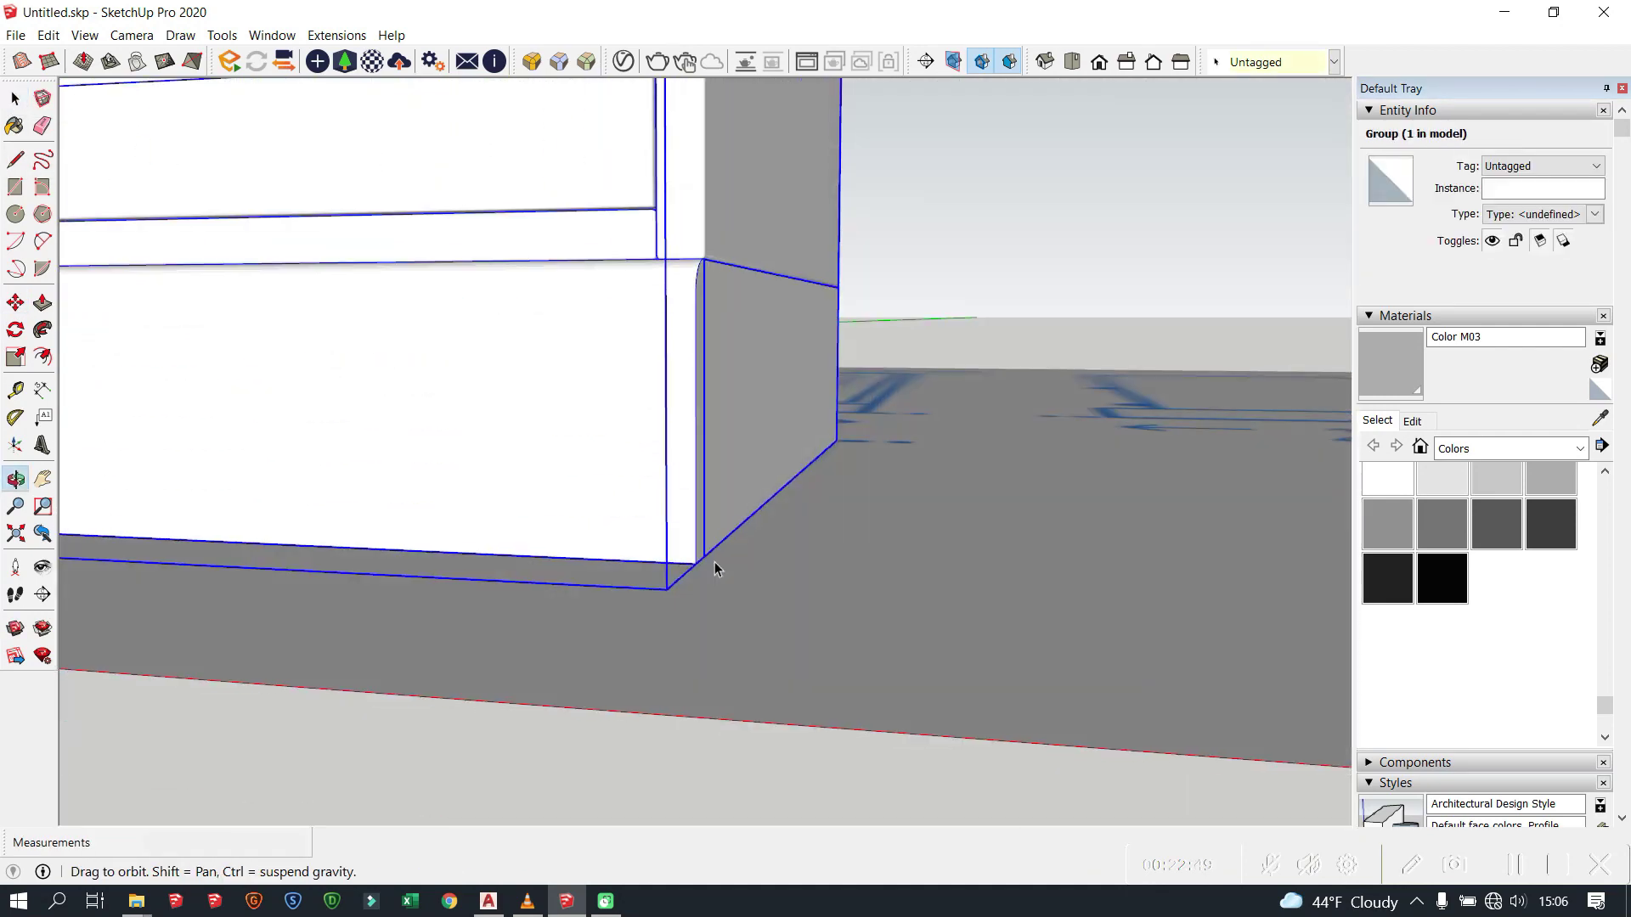
pyautogui.scroll(3, 684, 527)
pyautogui.scroll(-3, 572, 436)
pyautogui.scroll(-2, 805, 548)
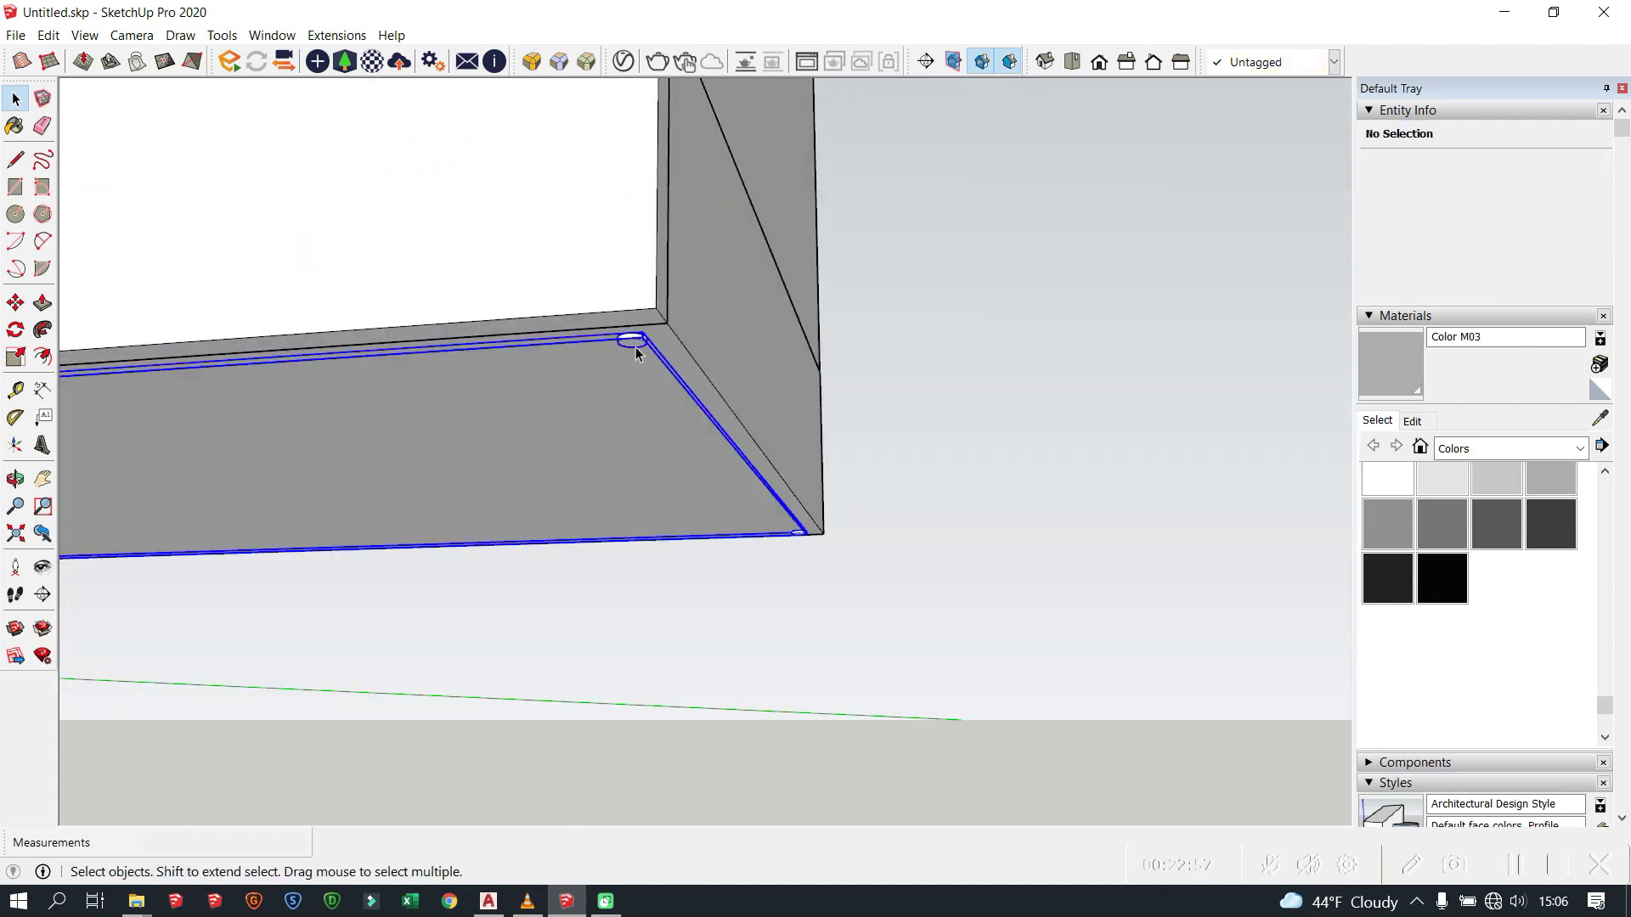
pyautogui.scroll(3, 634, 345)
pyautogui.press('m')
pyautogui.scroll(-2, 658, 410)
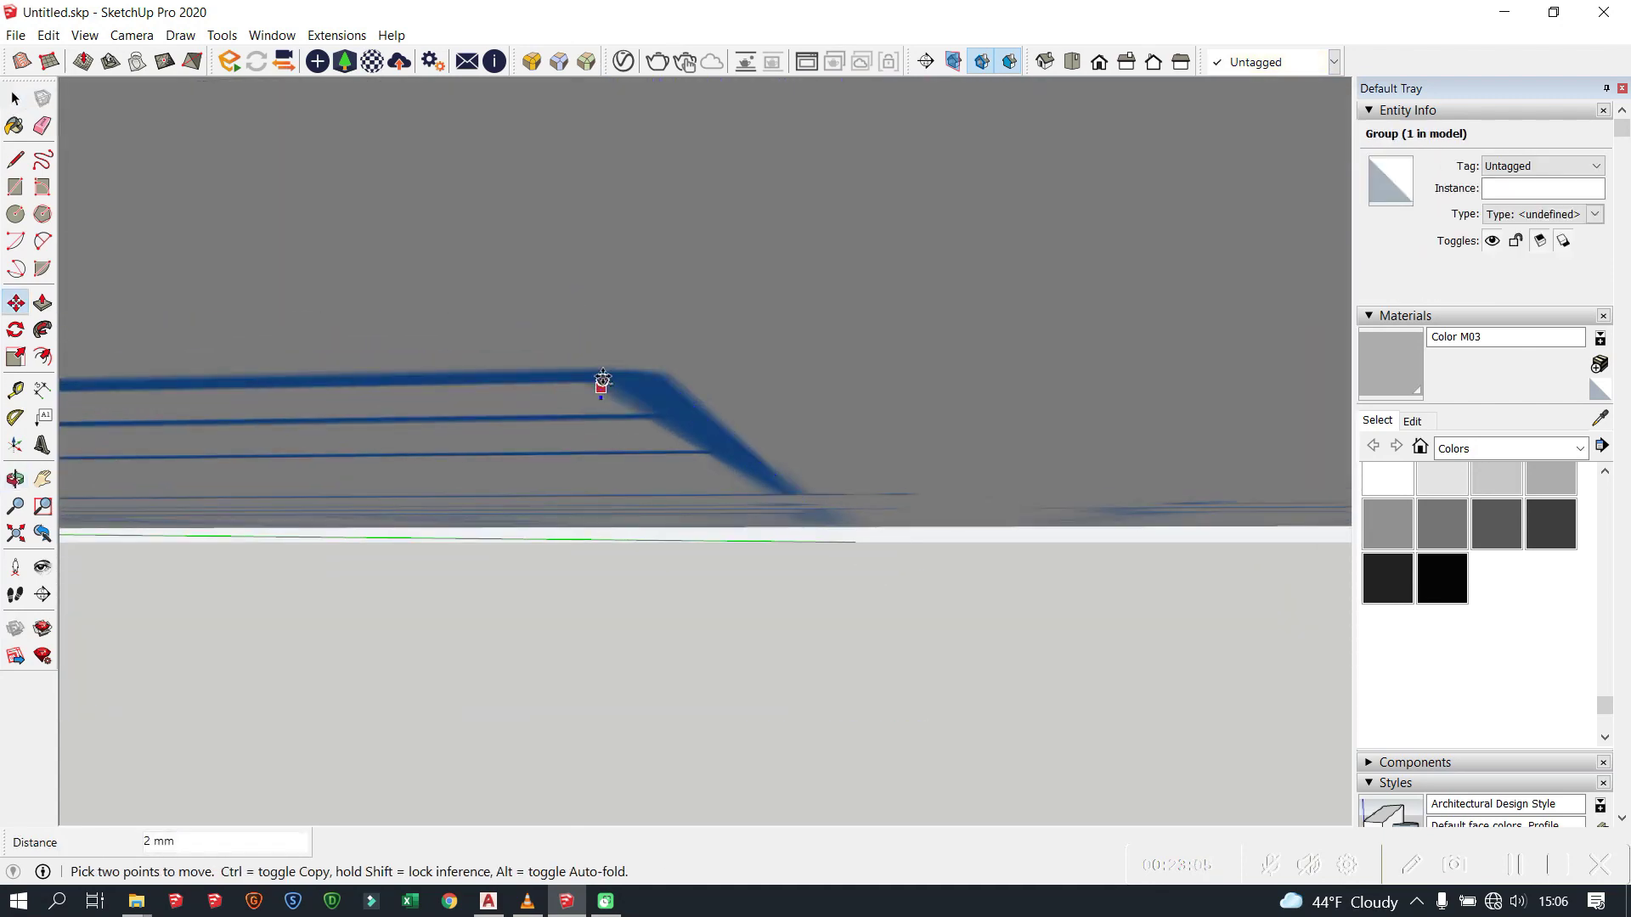
pyautogui.scroll(-3, 601, 382)
pyautogui.moveTo(681, 502)
pyautogui.mouseDown(button='middle')
pyautogui.moveTo(706, 442)
pyautogui.moveTo(671, 433)
pyautogui.mouseUp(button='middle')
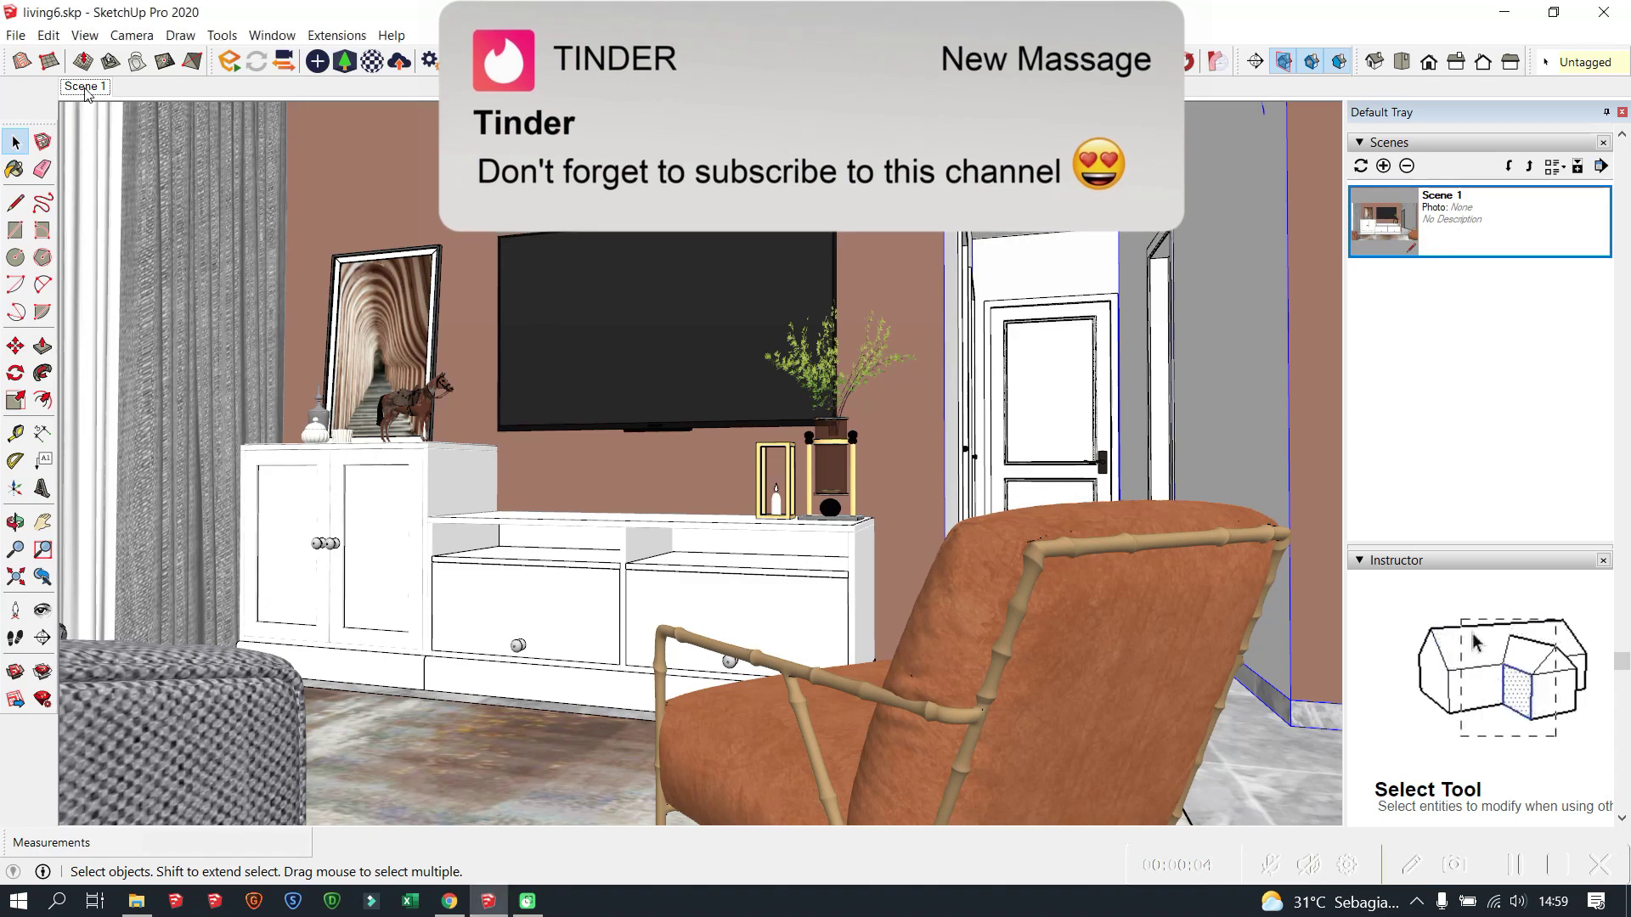
# Step: Select the Scene 1 tab for a straight-on view of the TV wall
pyautogui.click(85, 87)
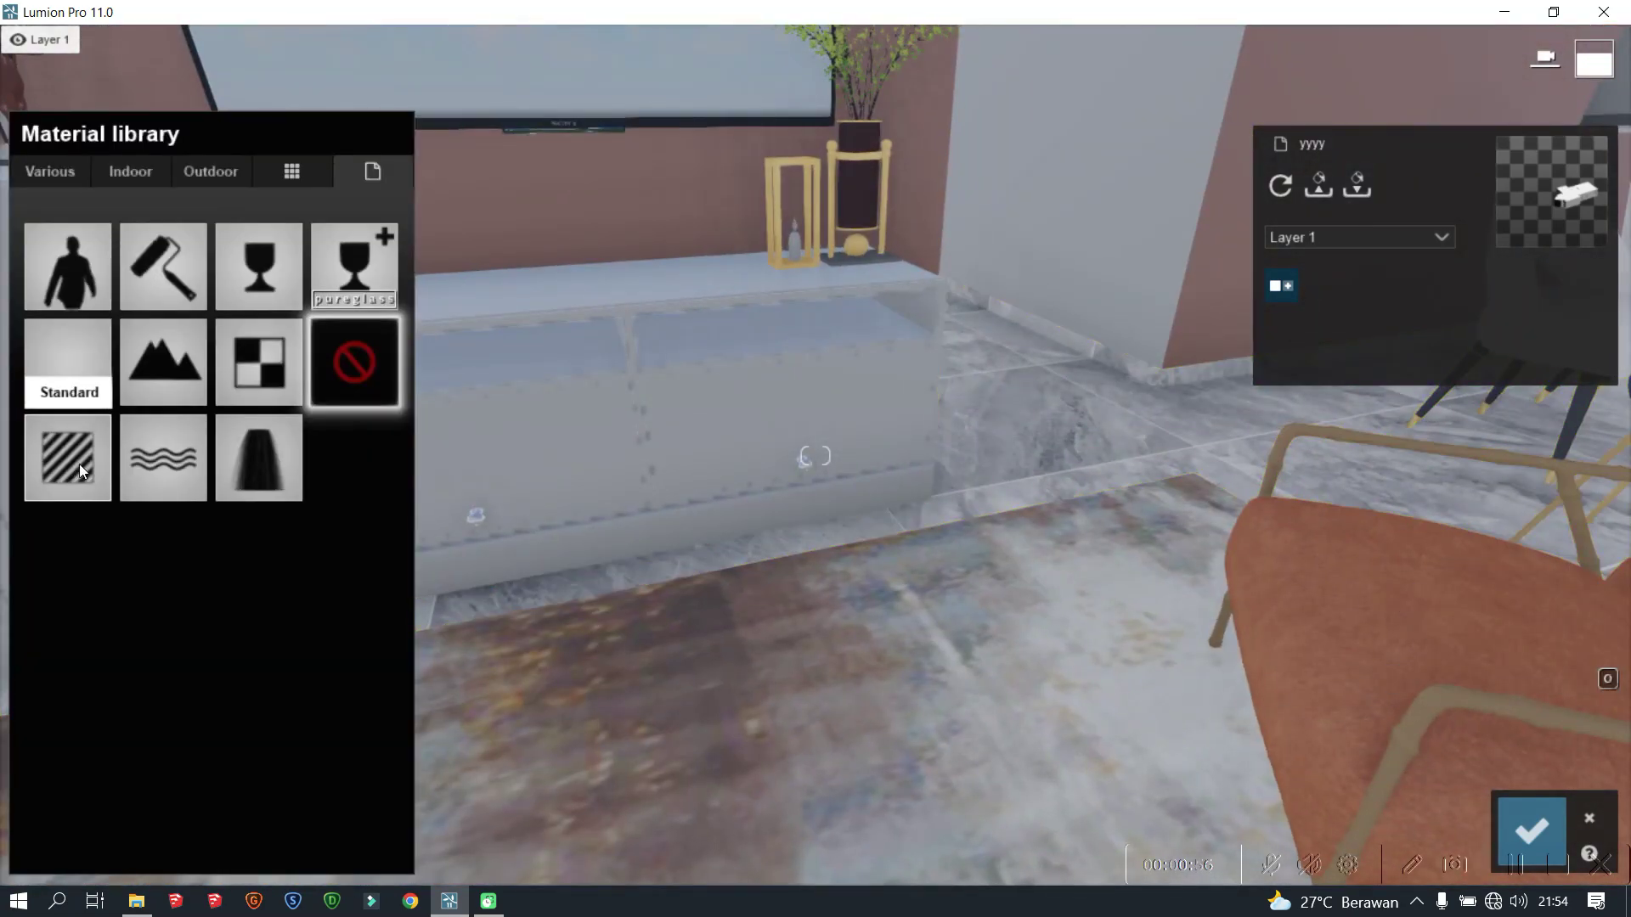
# Step: Apply Standard materials to the vase and another selected room object
pyautogui.click(79, 464)
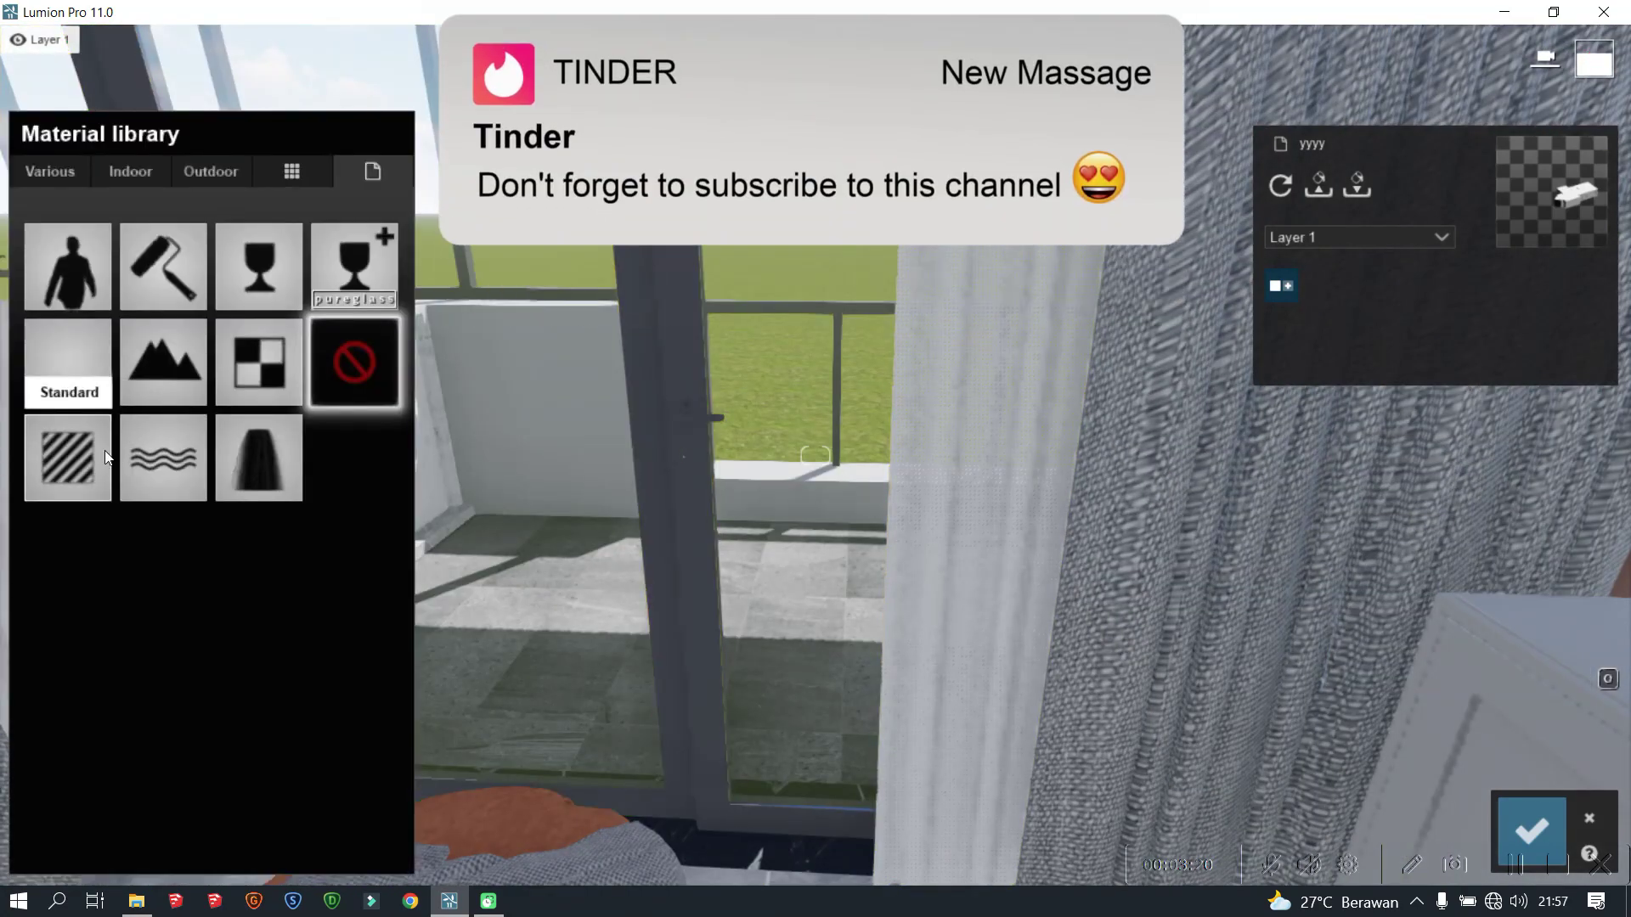
pyautogui.click(106, 456)
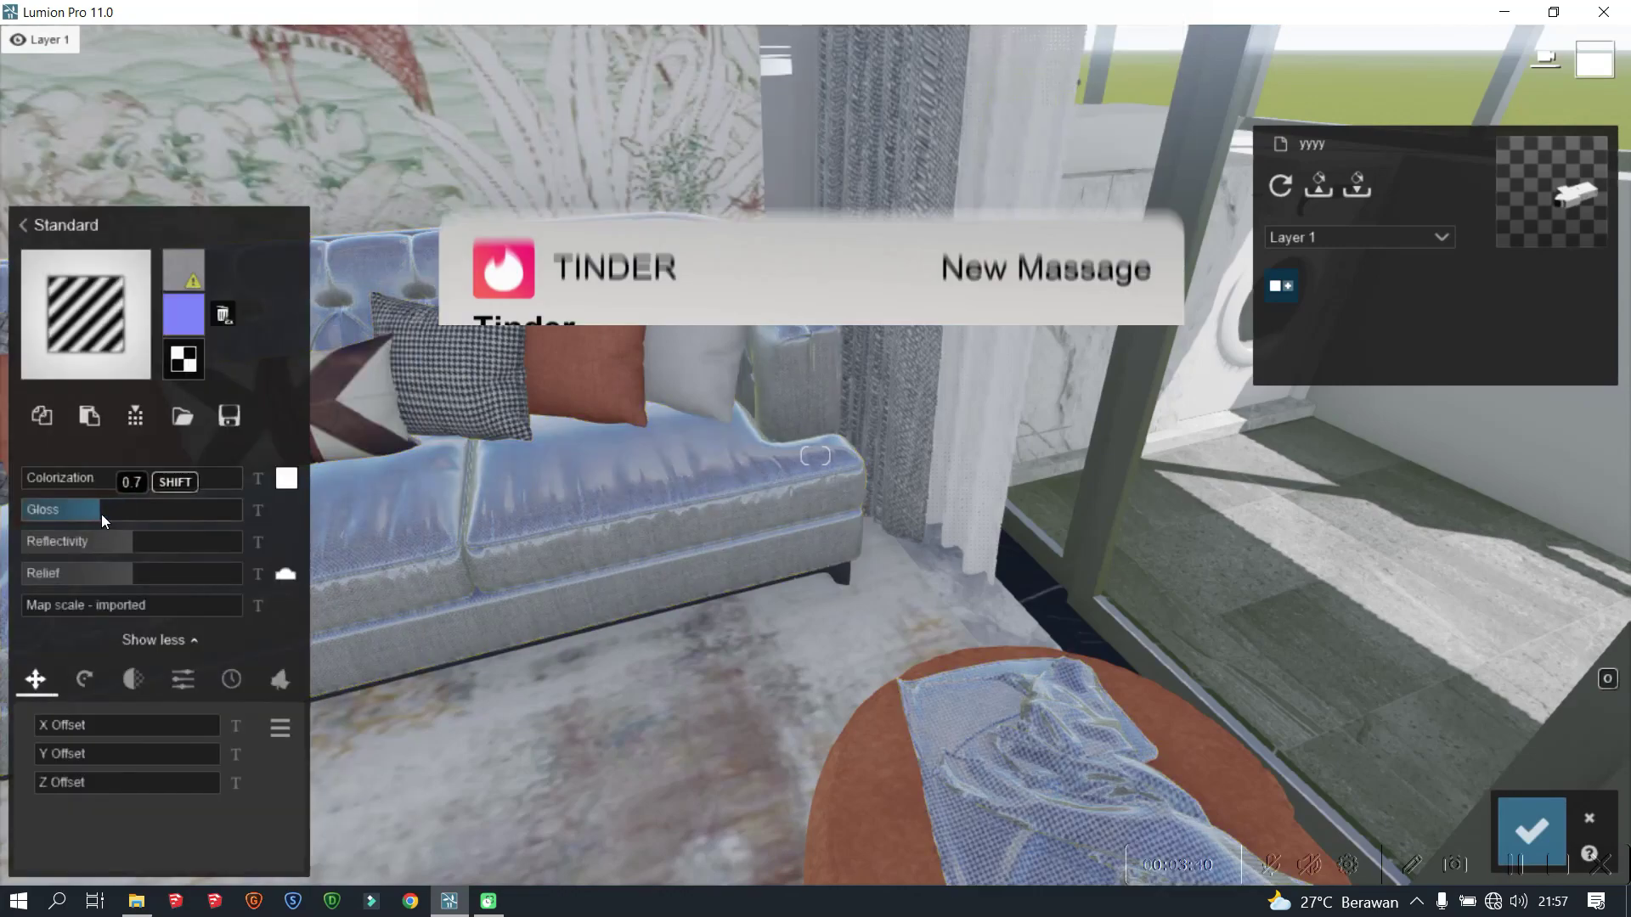
pyautogui.click(71, 474)
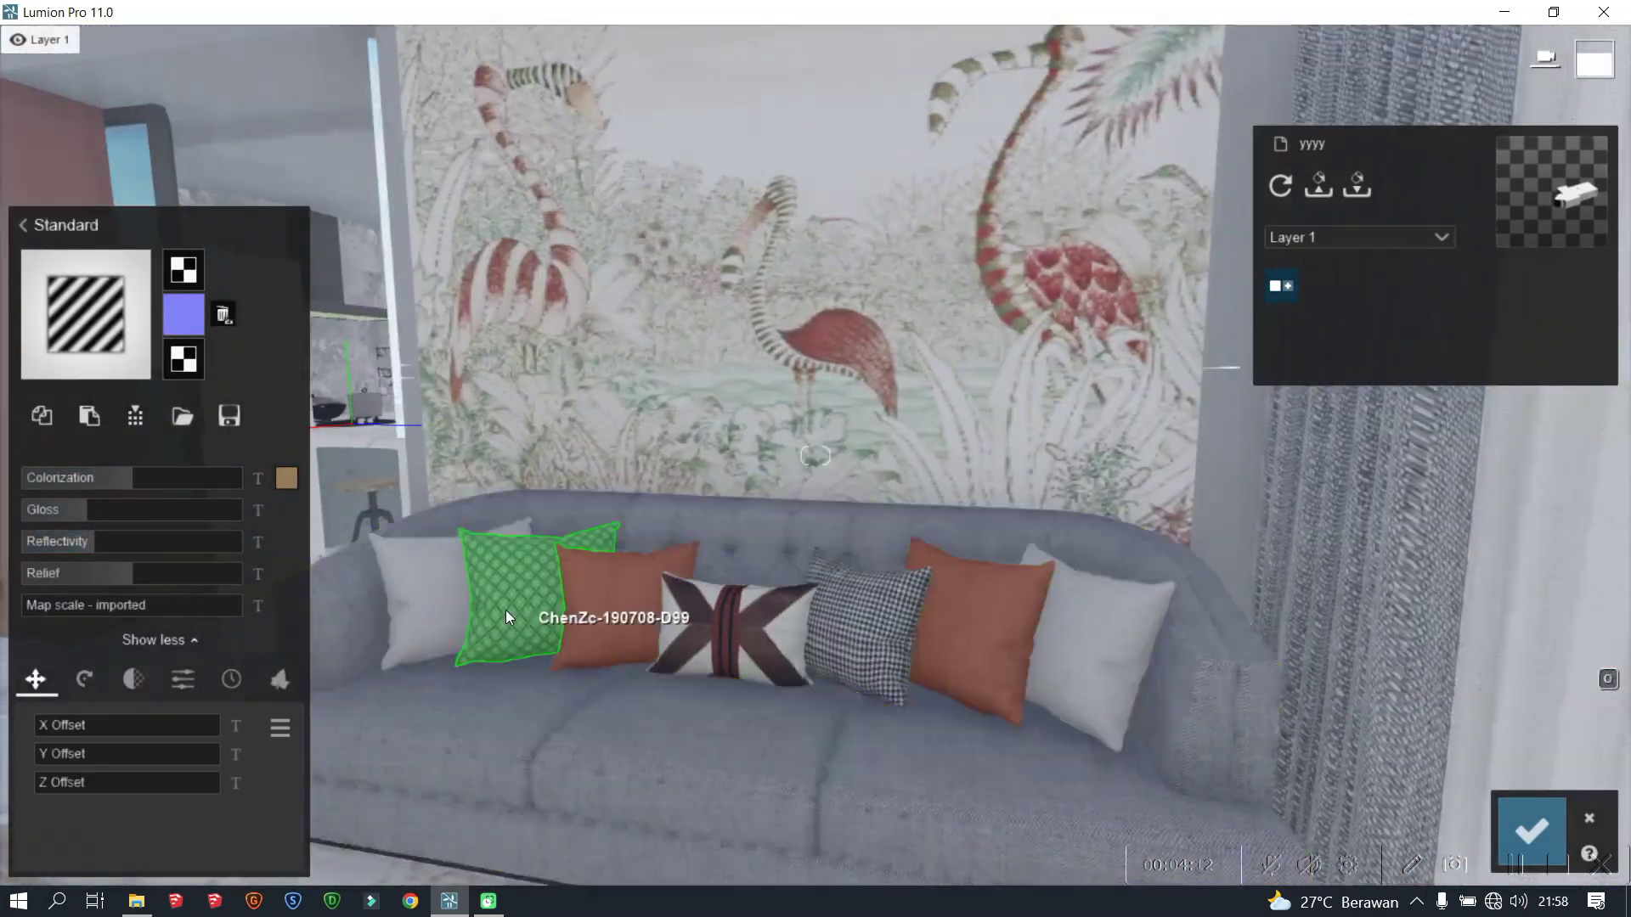
pyautogui.click(87, 498)
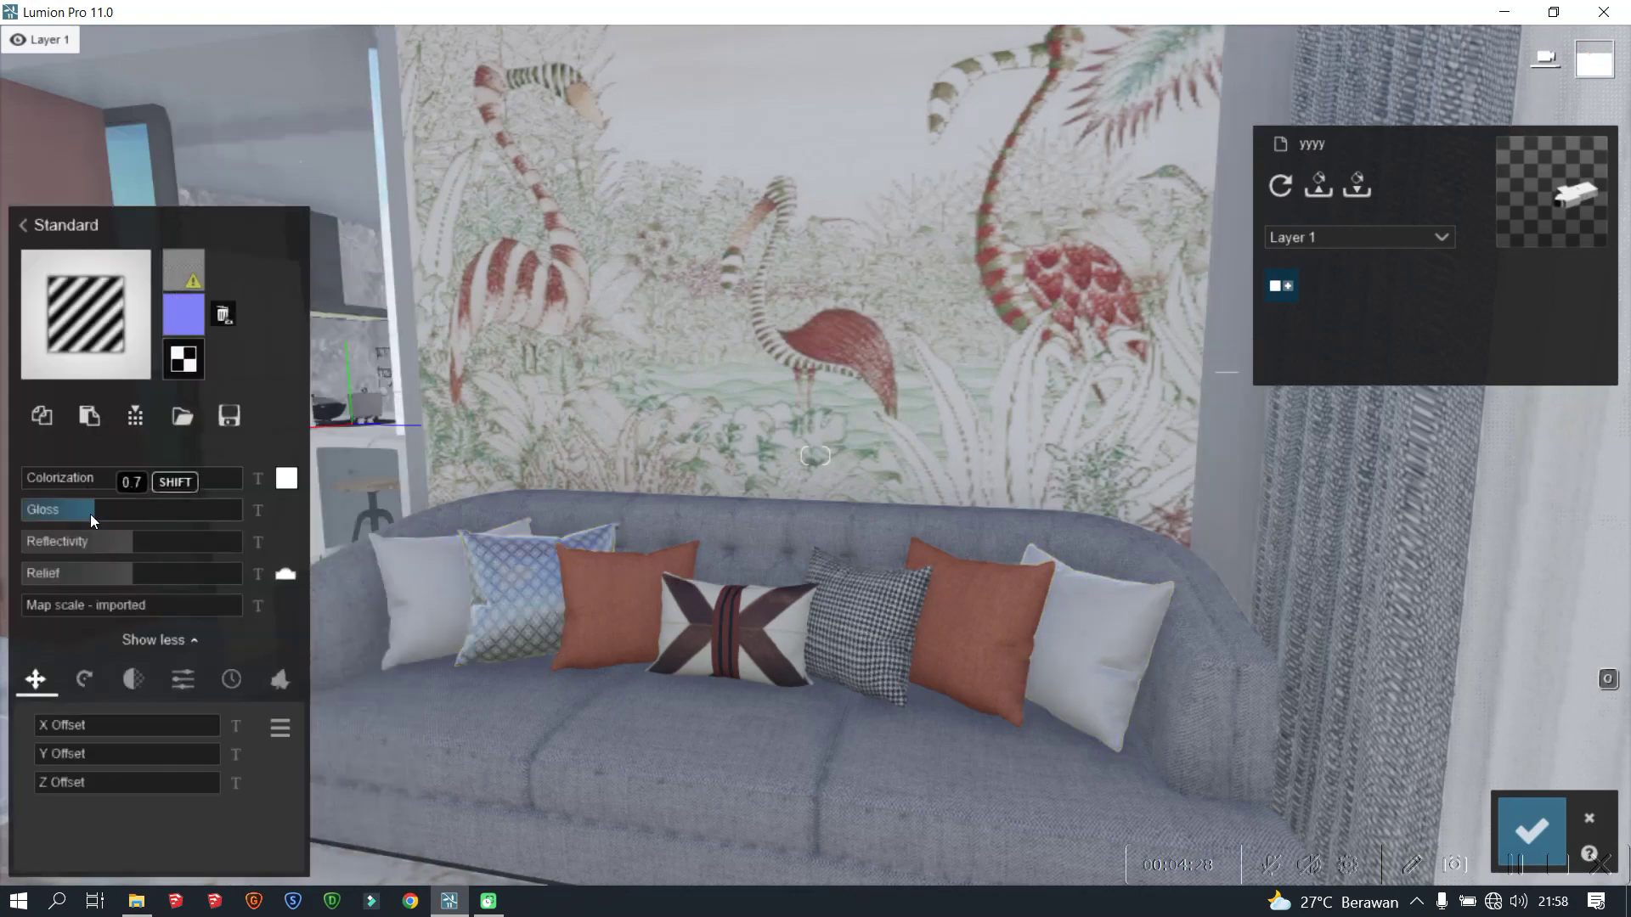
# Step: Give the two orange pillows and the X-pattern pillow Standard materials
pyautogui.click(977, 628)
pyautogui.click(66, 365)
pyautogui.click(624, 603)
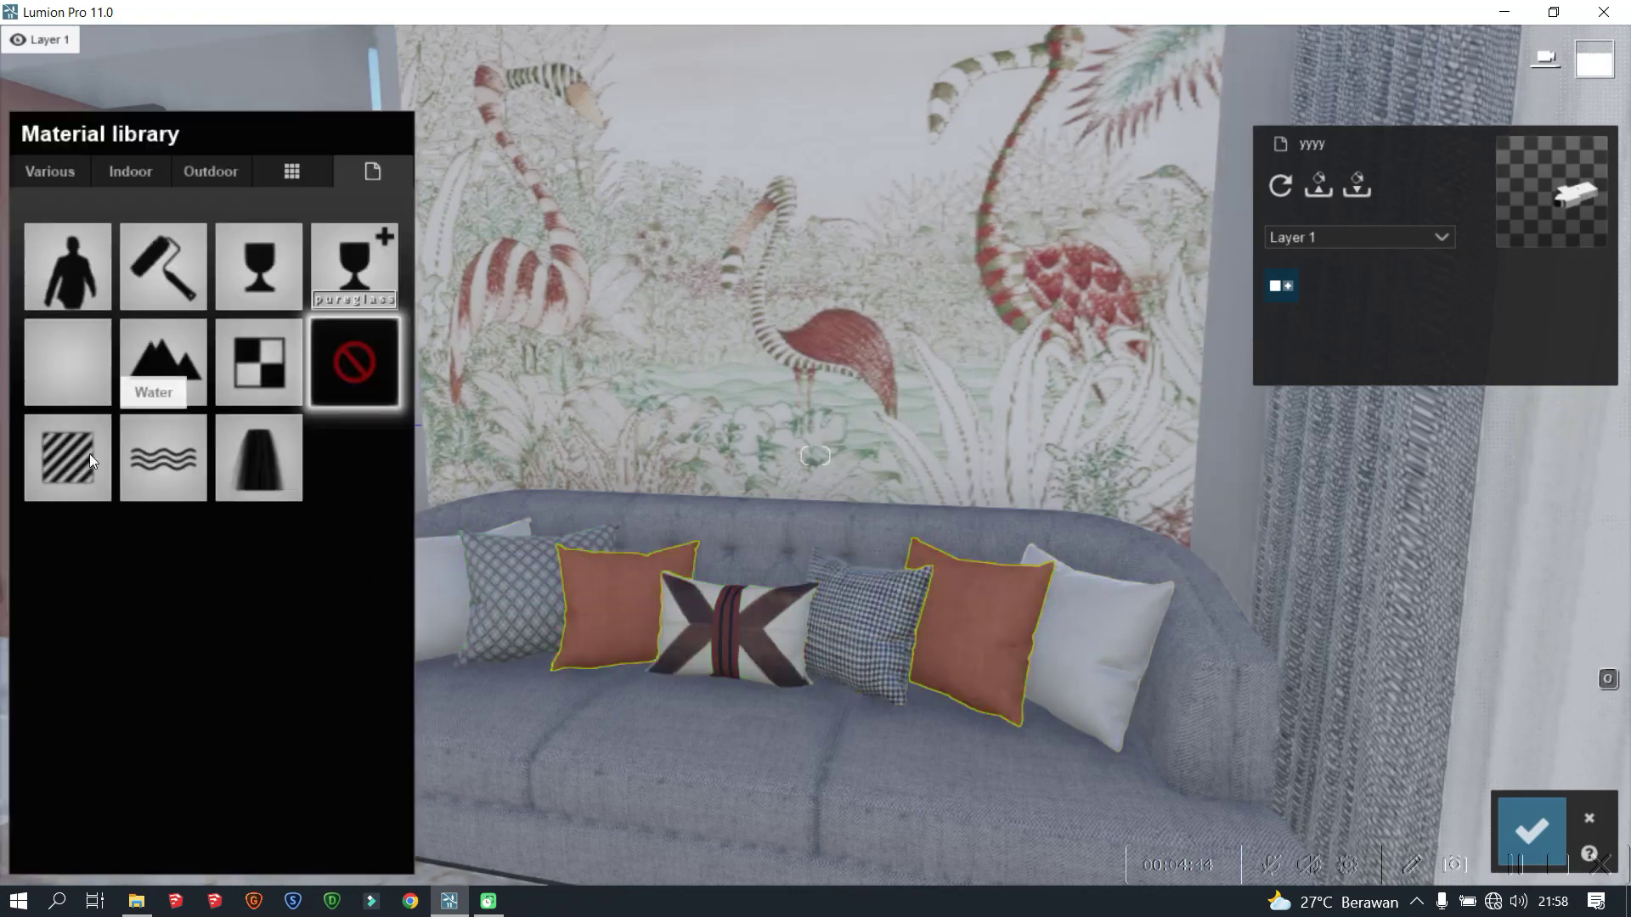
pyautogui.click(65, 365)
pyautogui.click(654, 652)
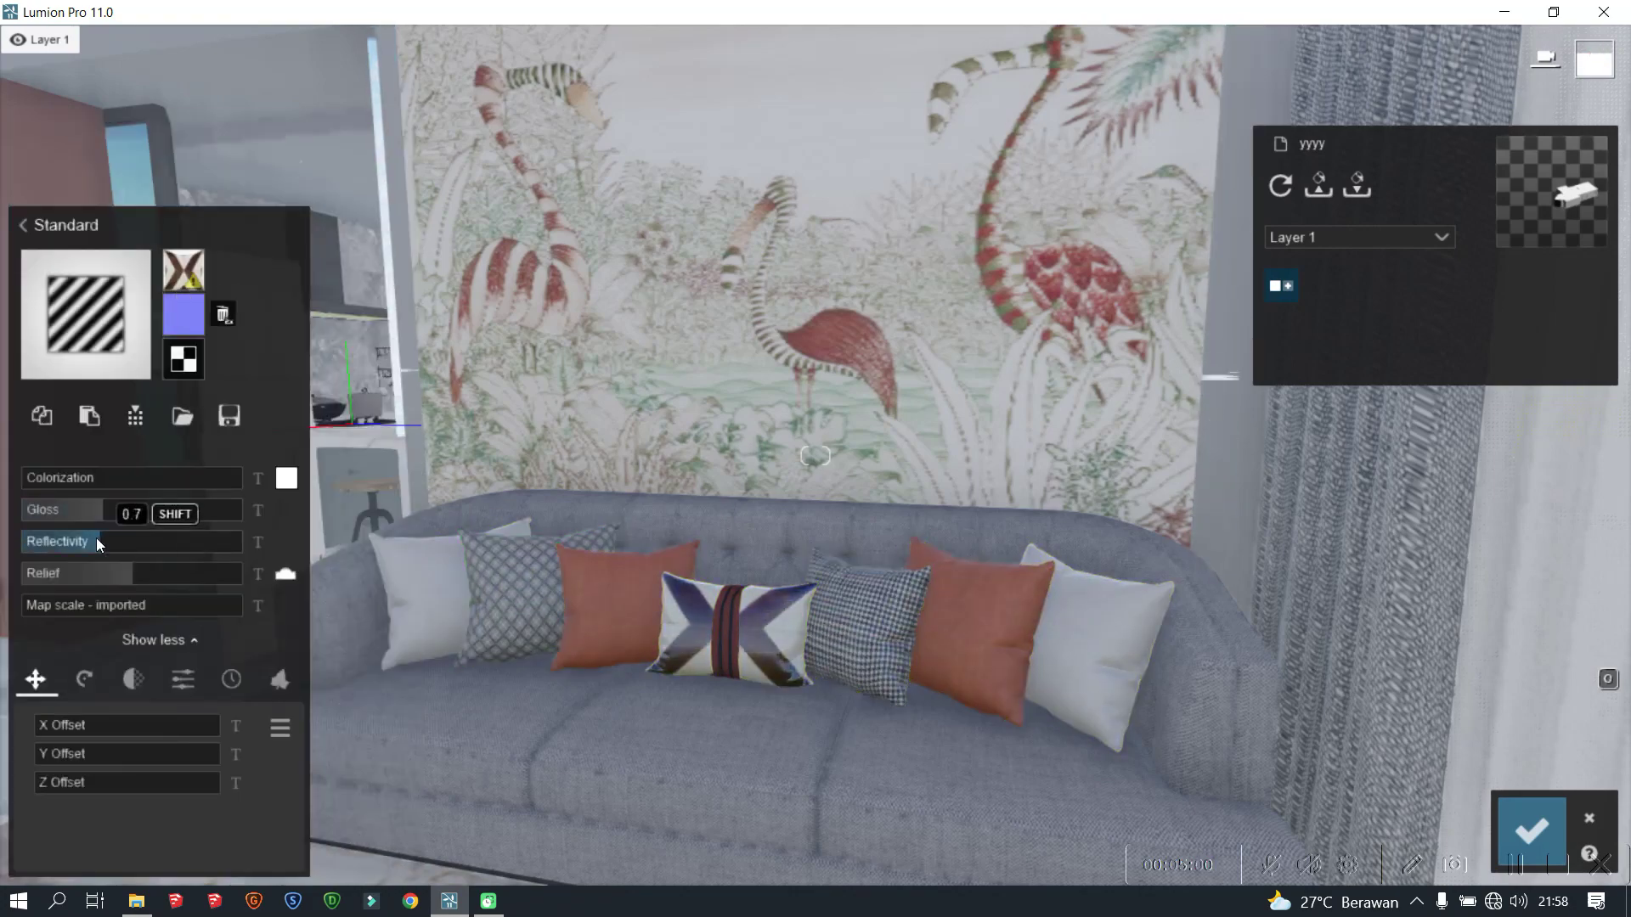
pyautogui.click(81, 468)
pyautogui.click(741, 390)
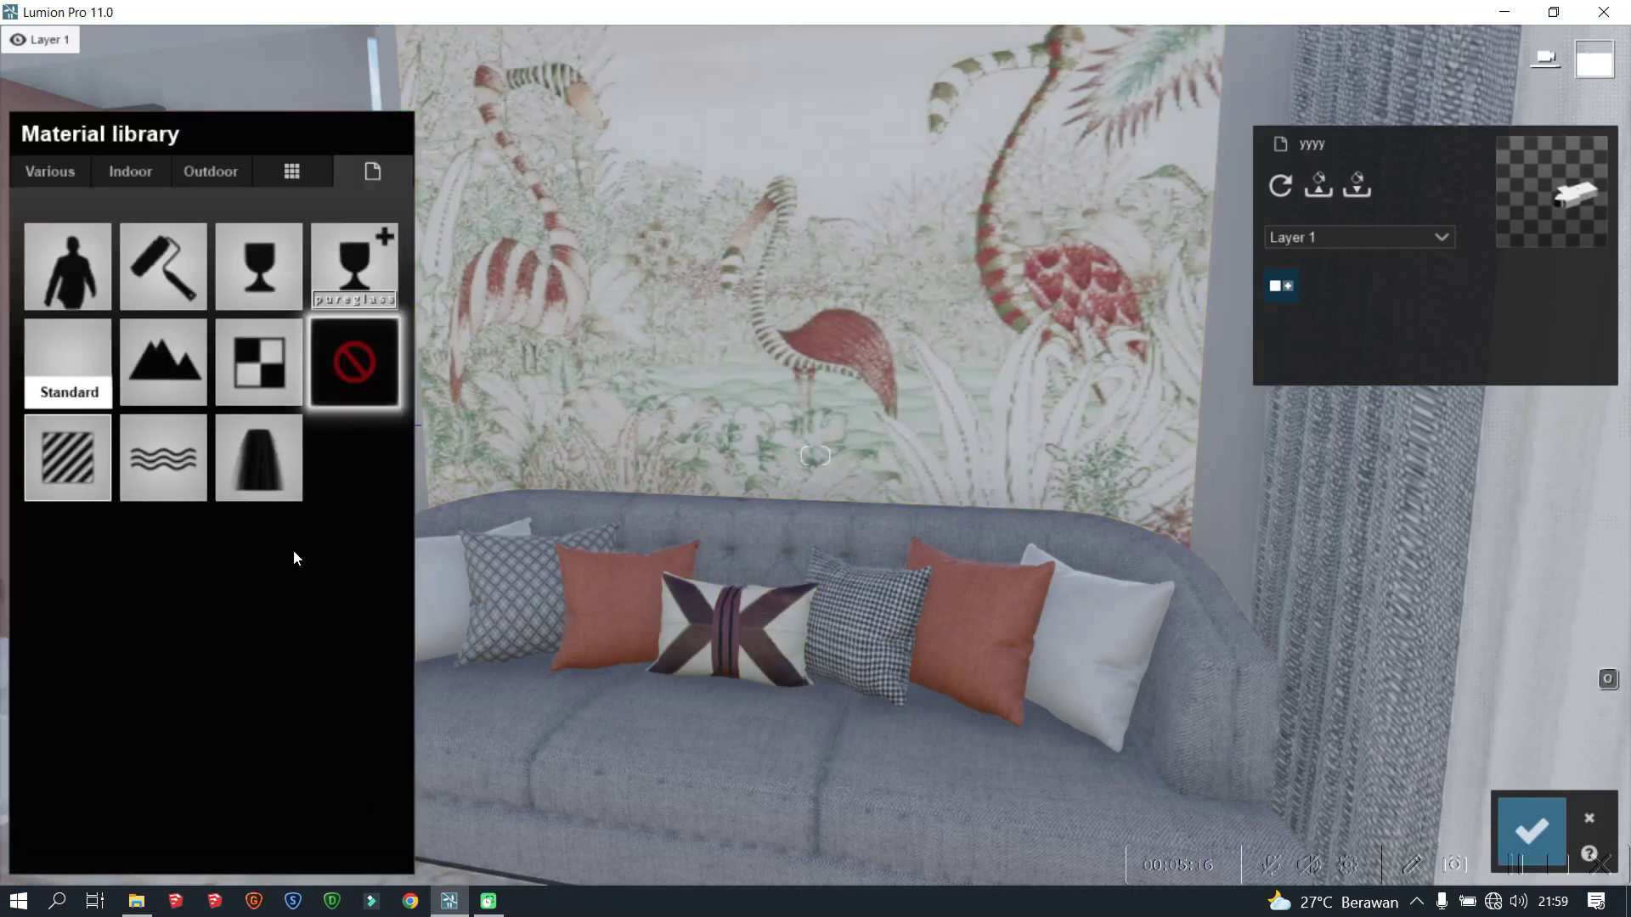
# Step: Apply Standard materials to the hallway skirting and the dining chair
pyautogui.click(72, 463)
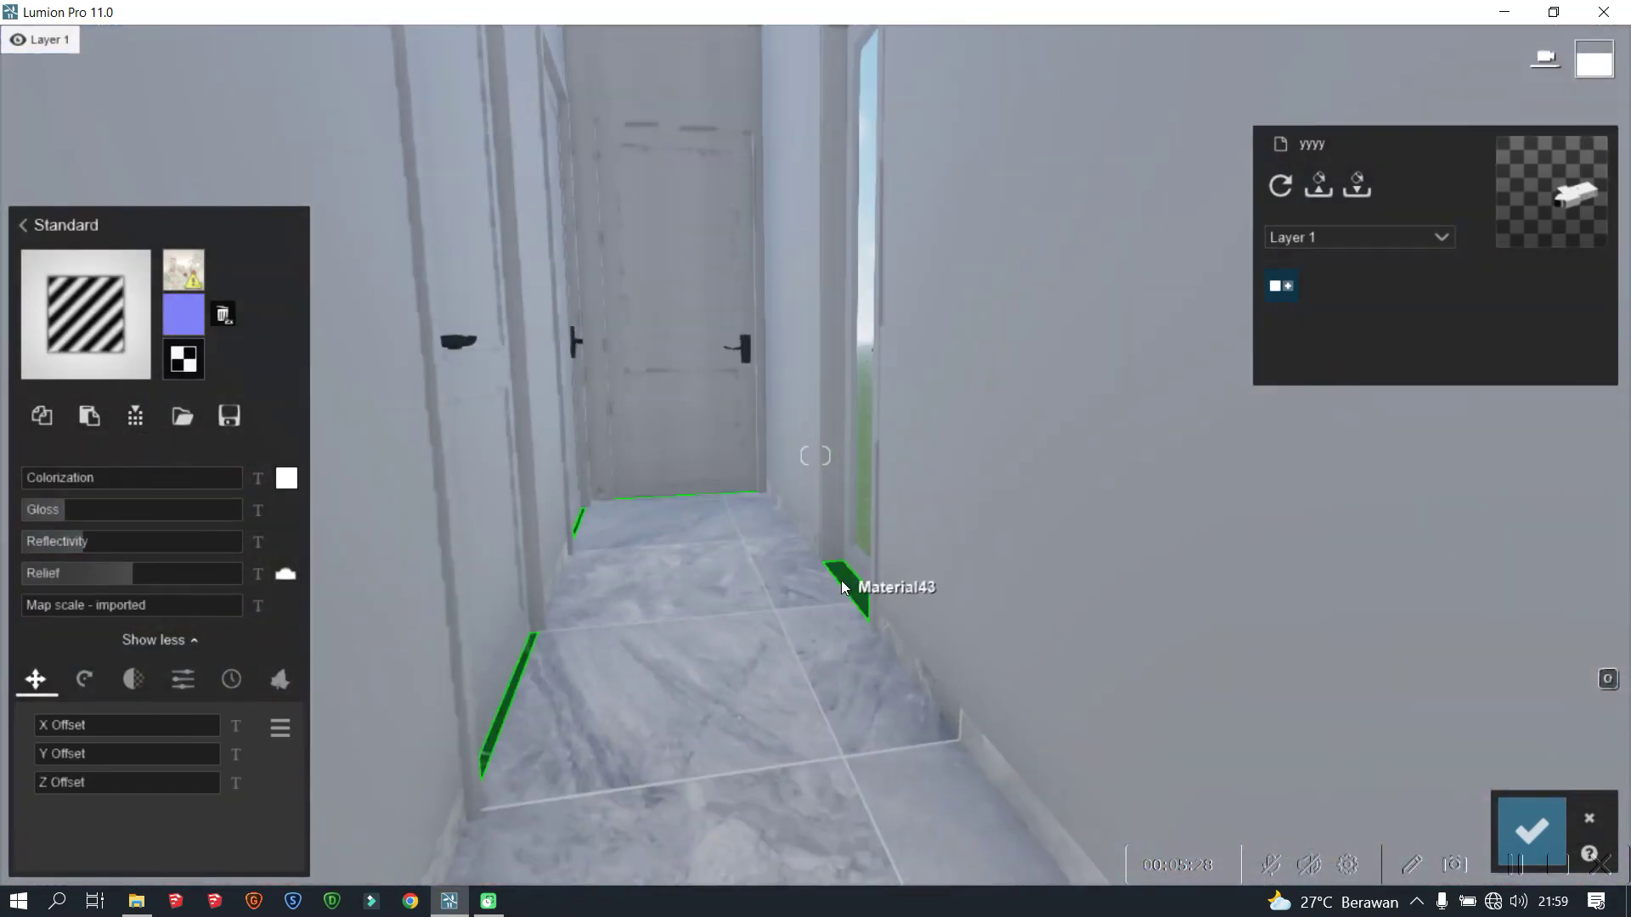
pyautogui.click(841, 578)
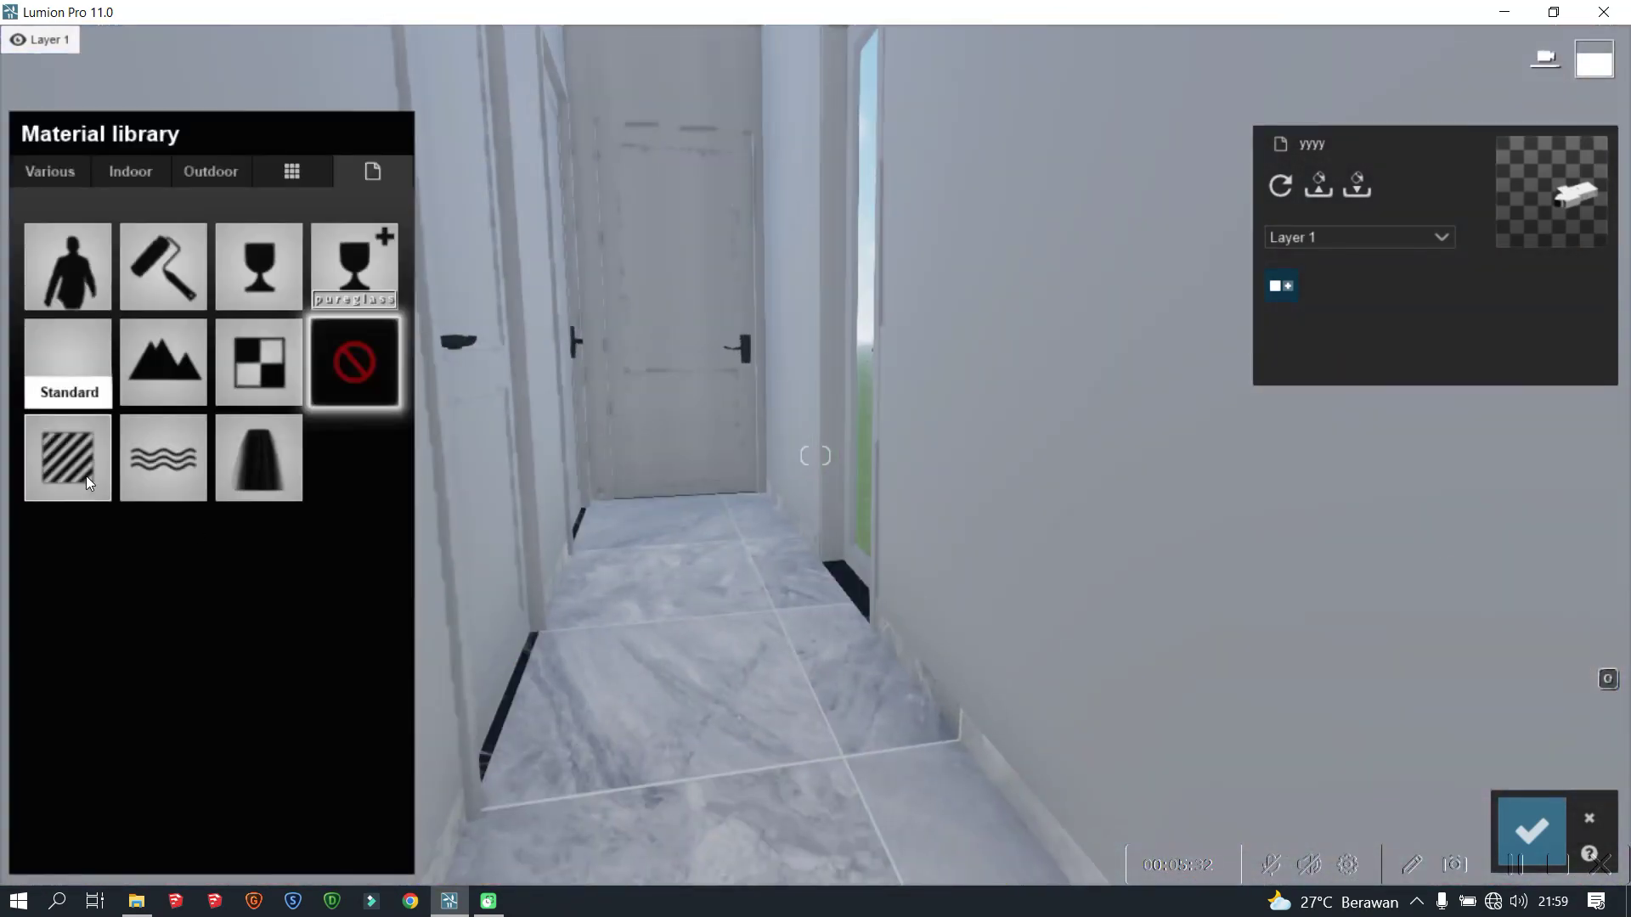
pyautogui.click(85, 475)
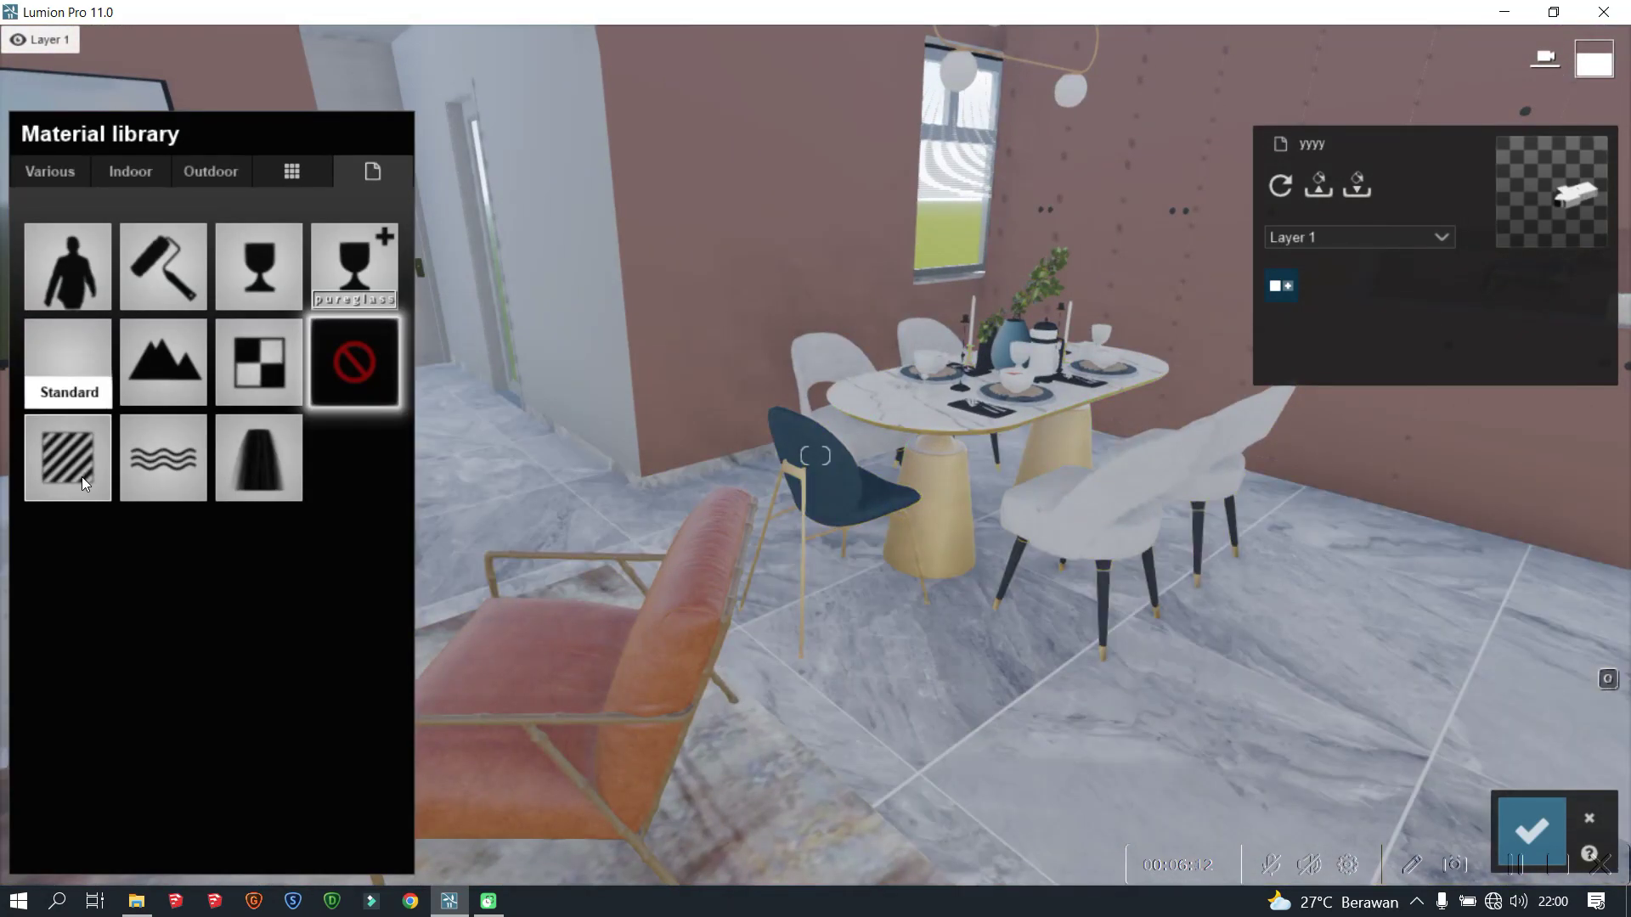
pyautogui.click(81, 476)
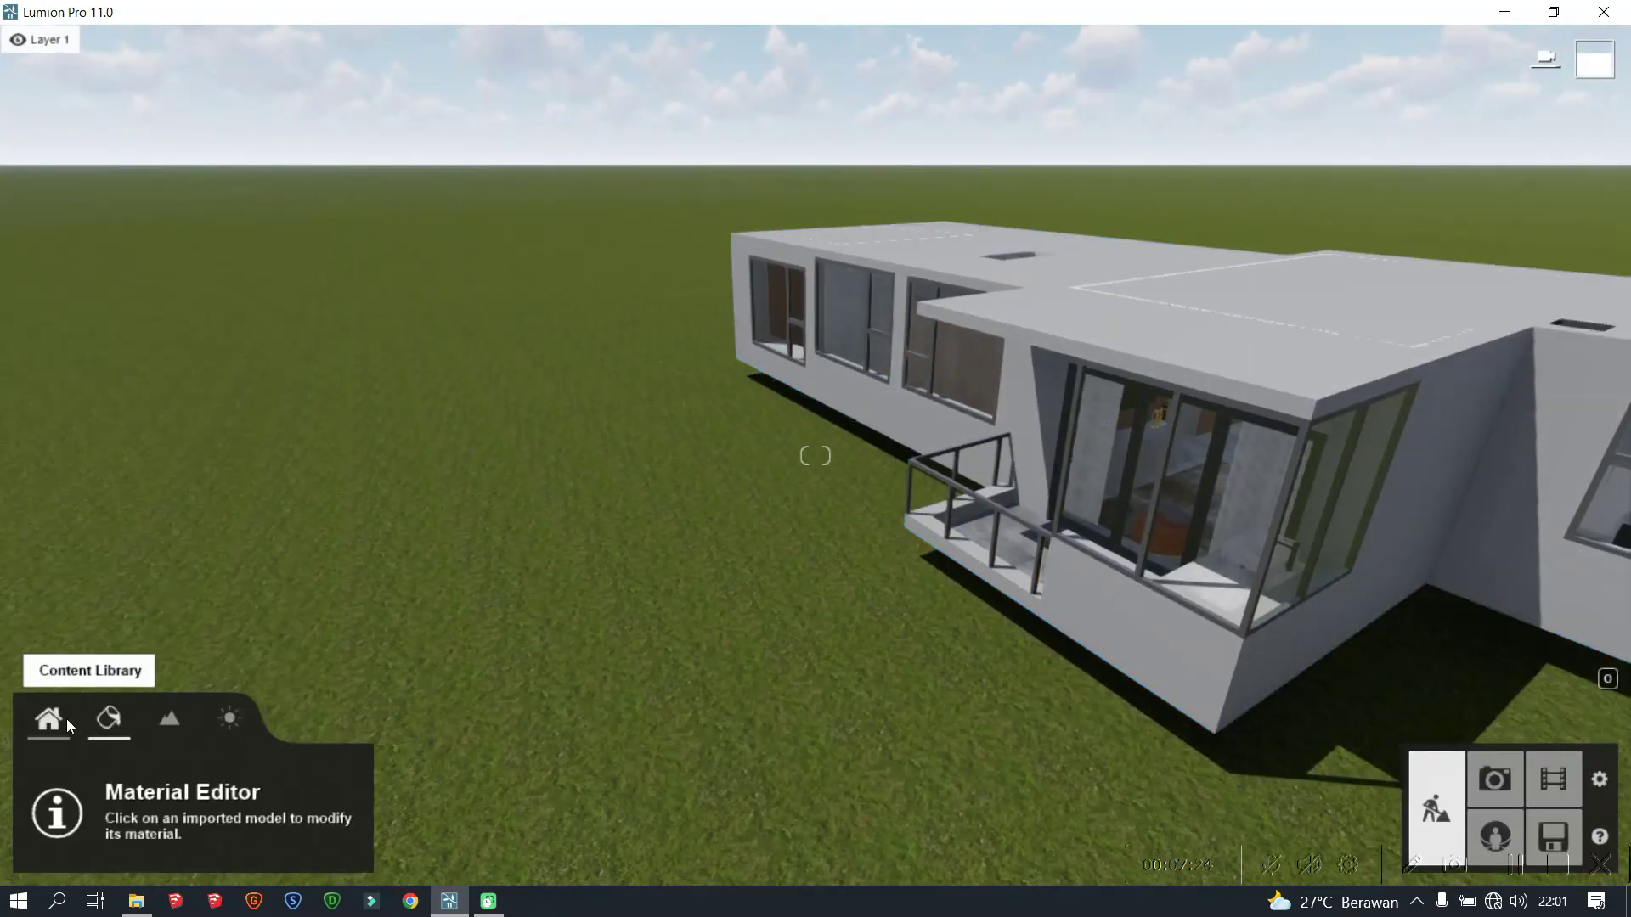
# Step: Place maple trees, slim trees and a bush from the Nature library around the house
pyautogui.click(170, 771)
pyautogui.click(129, 290)
pyautogui.click(205, 420)
pyautogui.click(637, 524)
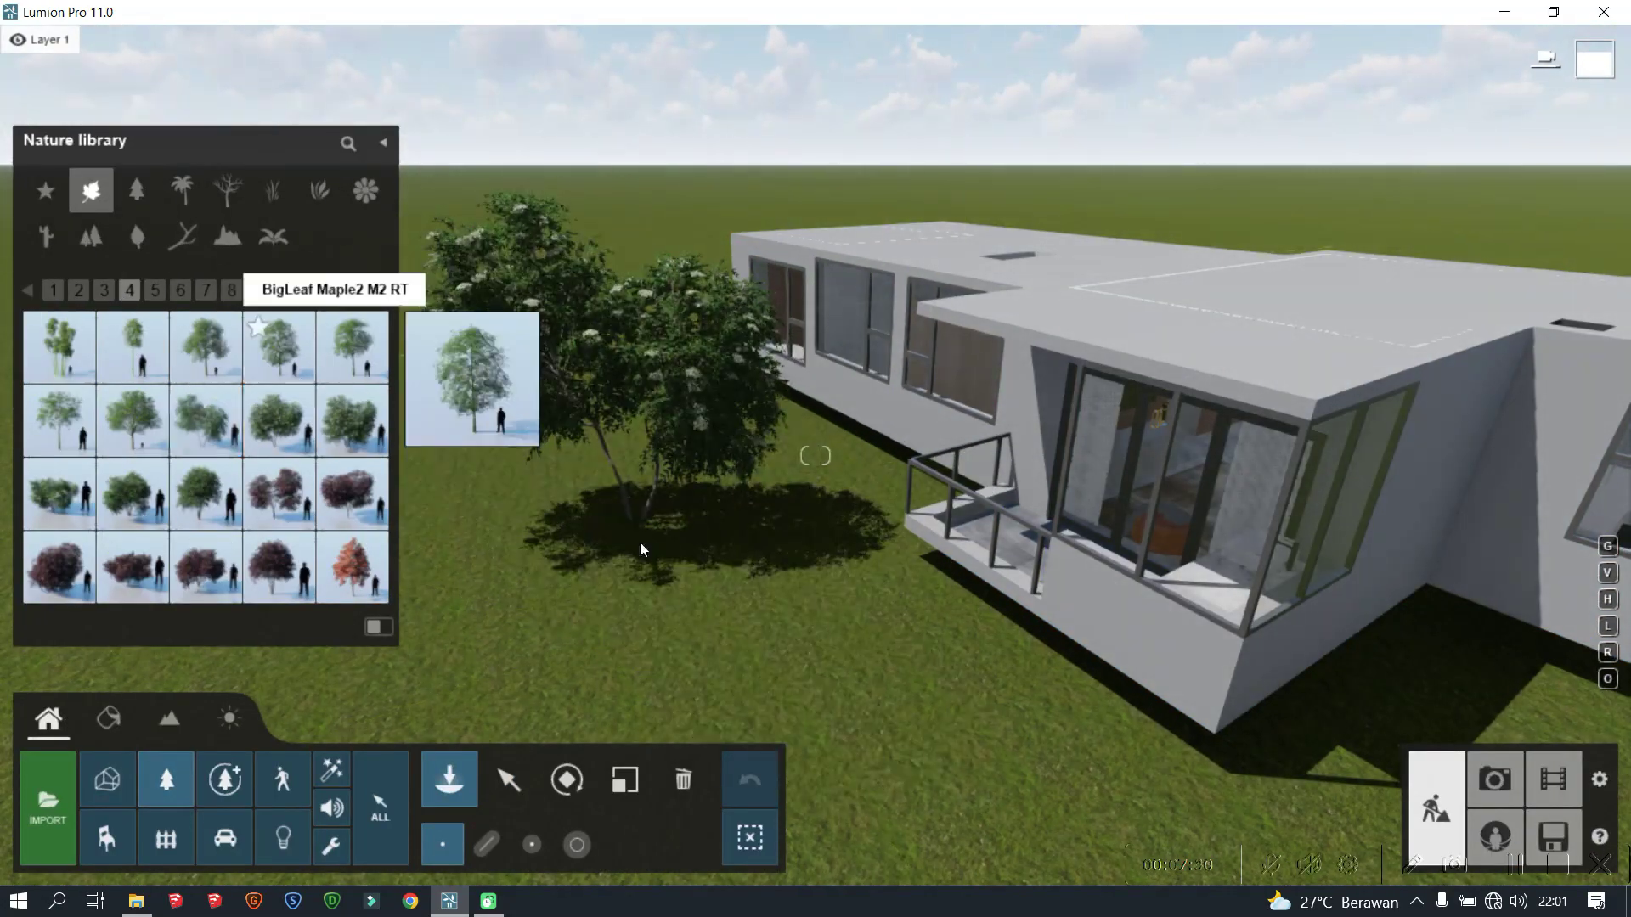
pyautogui.click(154, 290)
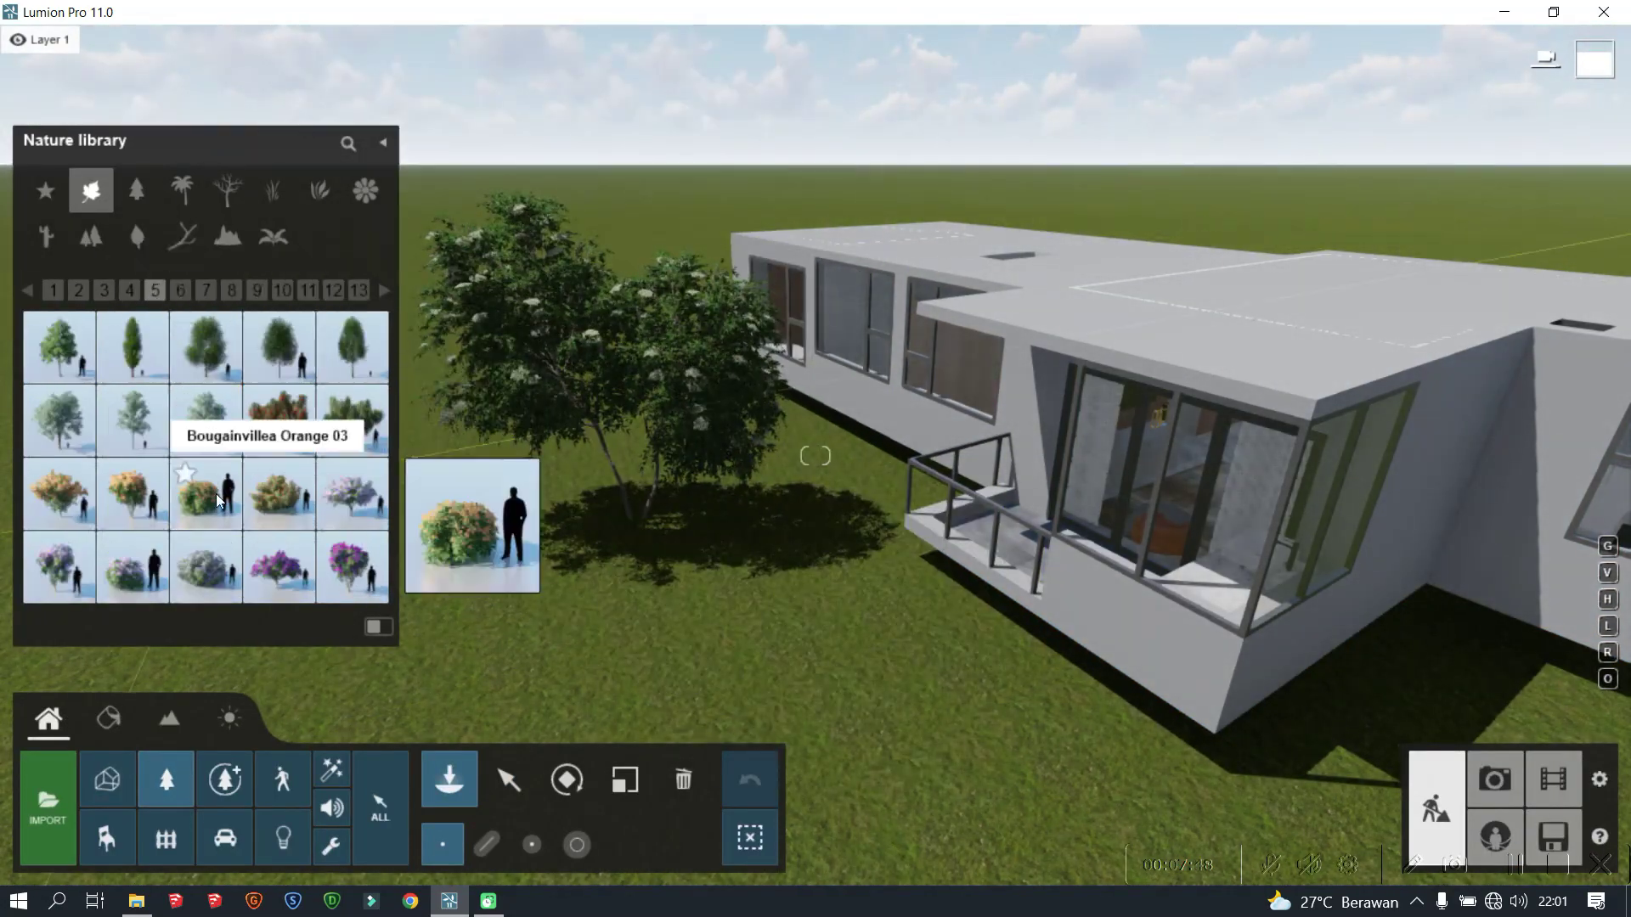
pyautogui.click(256, 291)
pyautogui.click(205, 493)
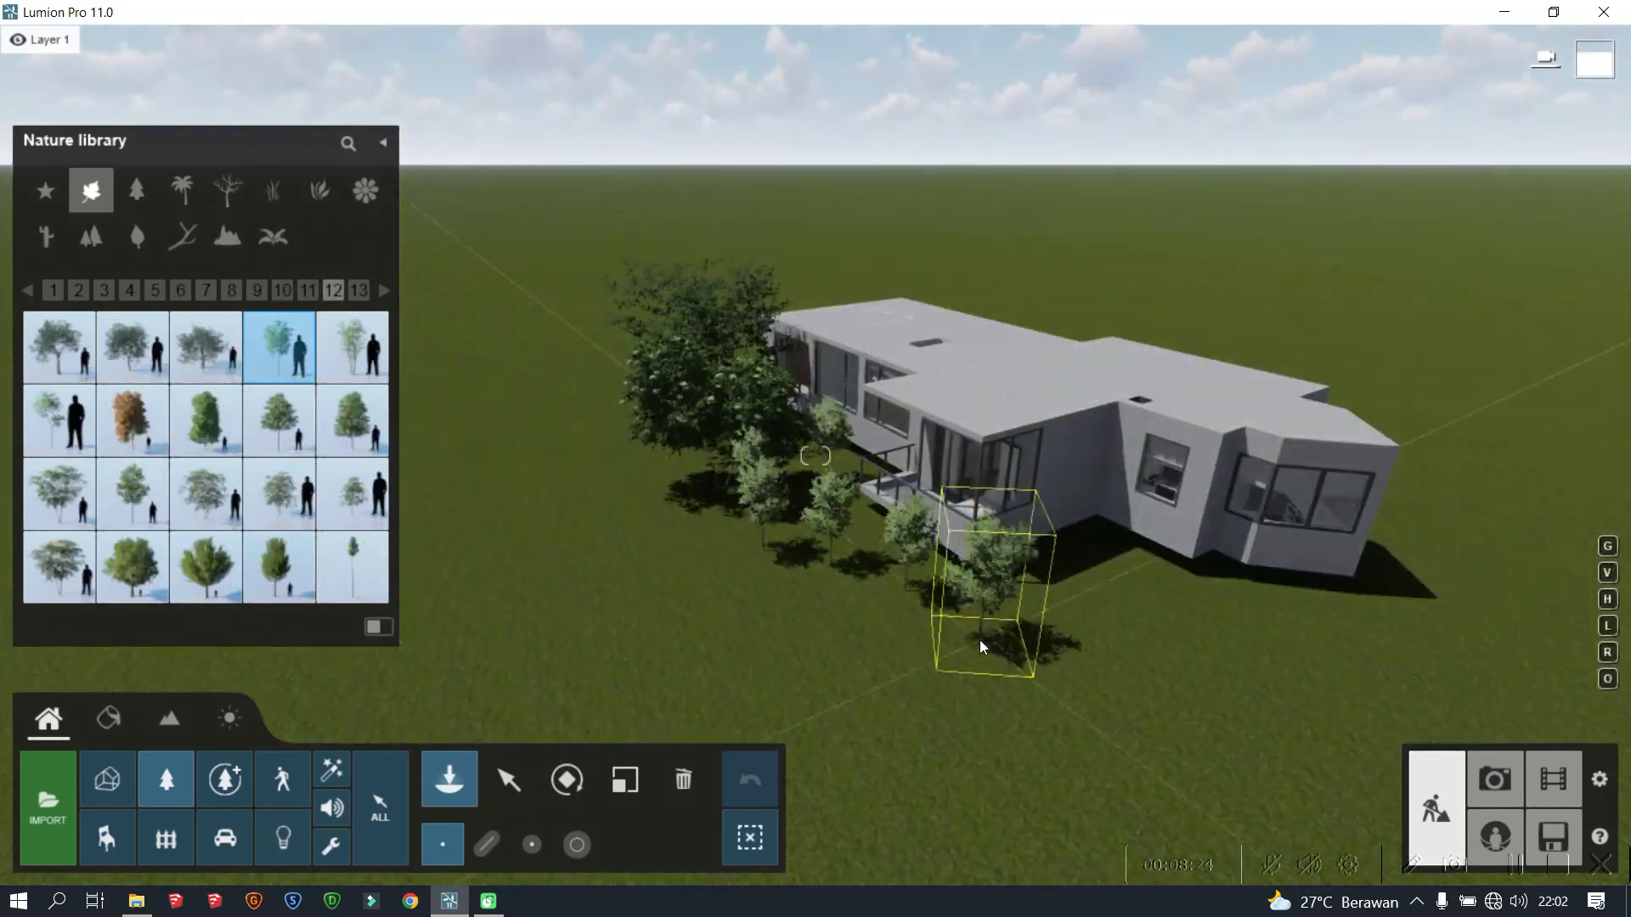
pyautogui.click(154, 291)
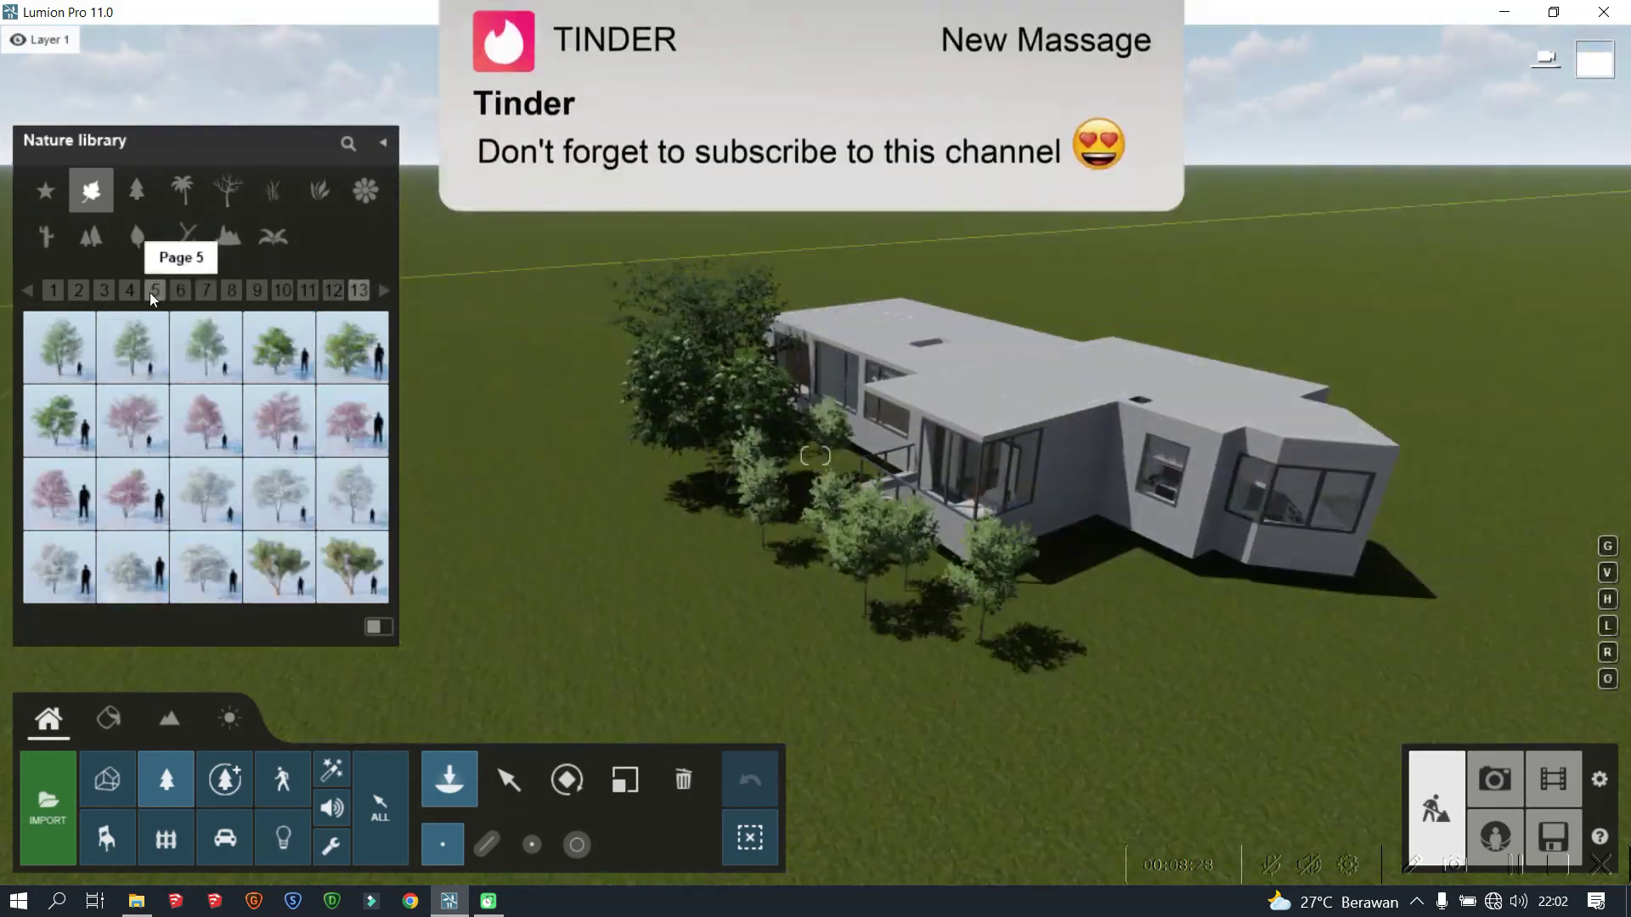
pyautogui.click(205, 493)
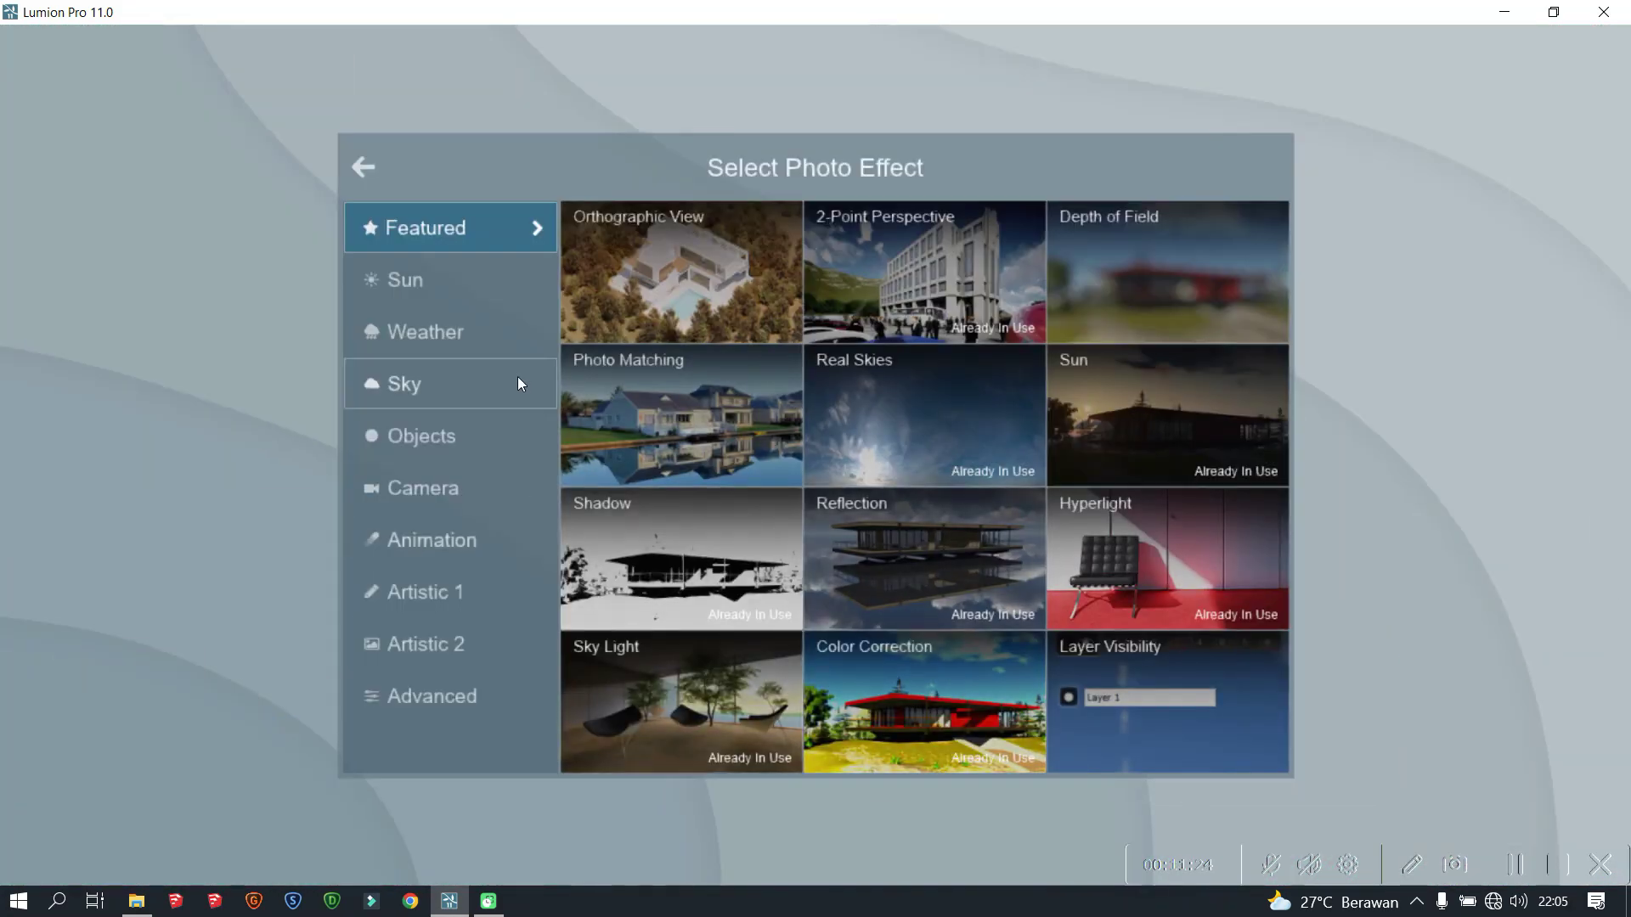
# Step: Leave the effect list without adding an effect, start a photo render, and cancel the save dialog
pyautogui.click(521, 384)
pyautogui.click(442, 489)
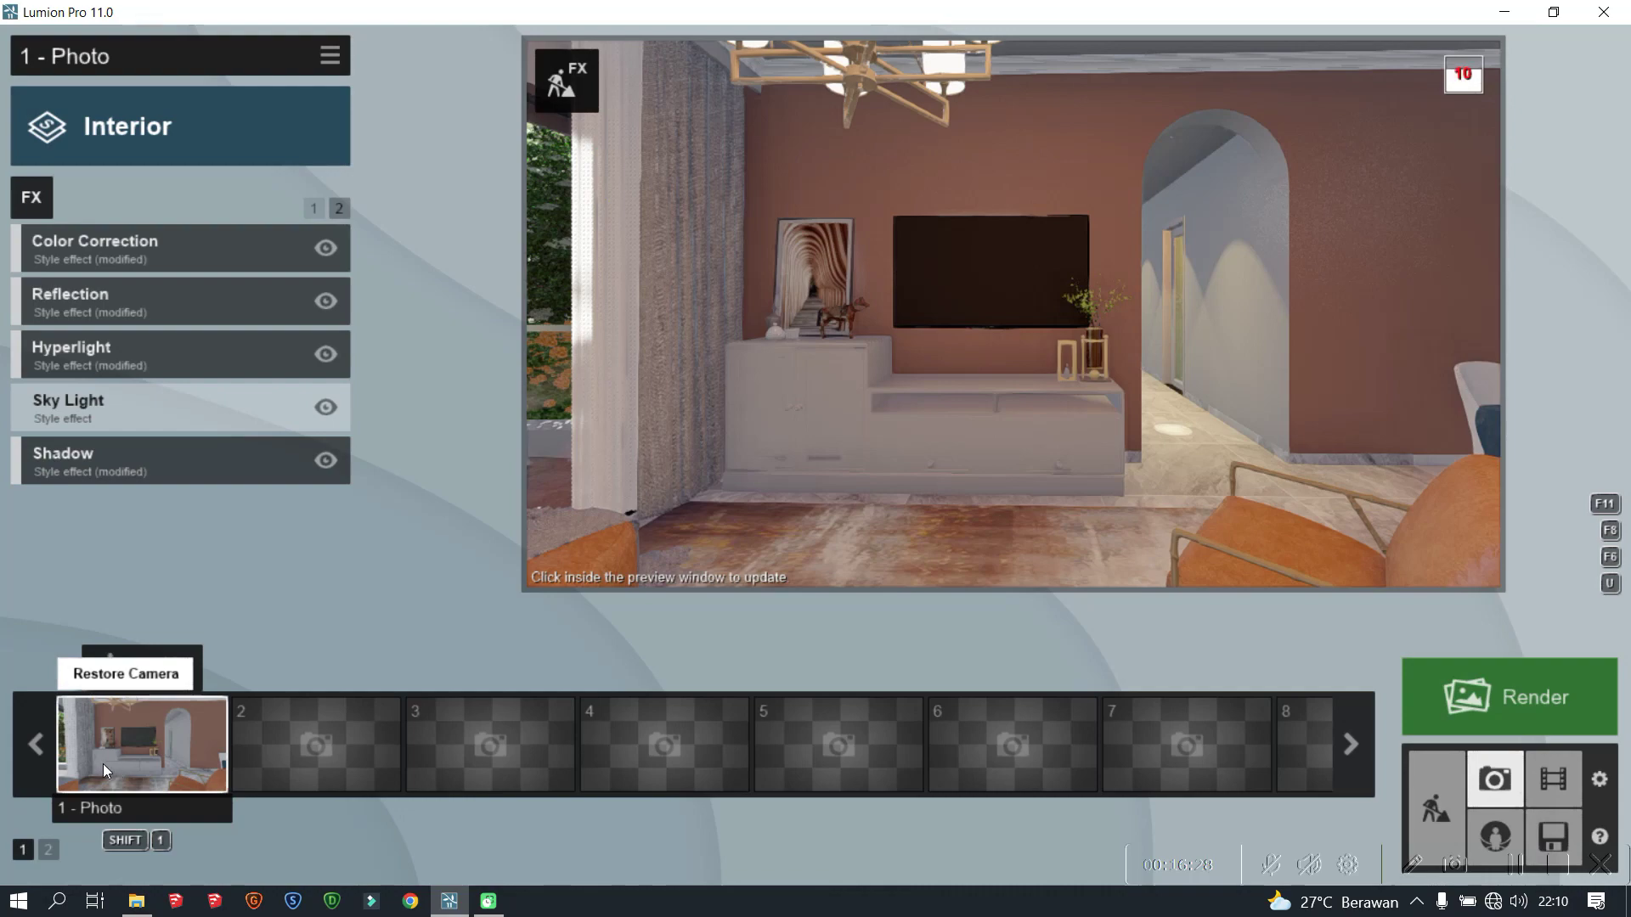
pyautogui.click(1510, 697)
pyautogui.click(764, 729)
pyautogui.press('Escape')
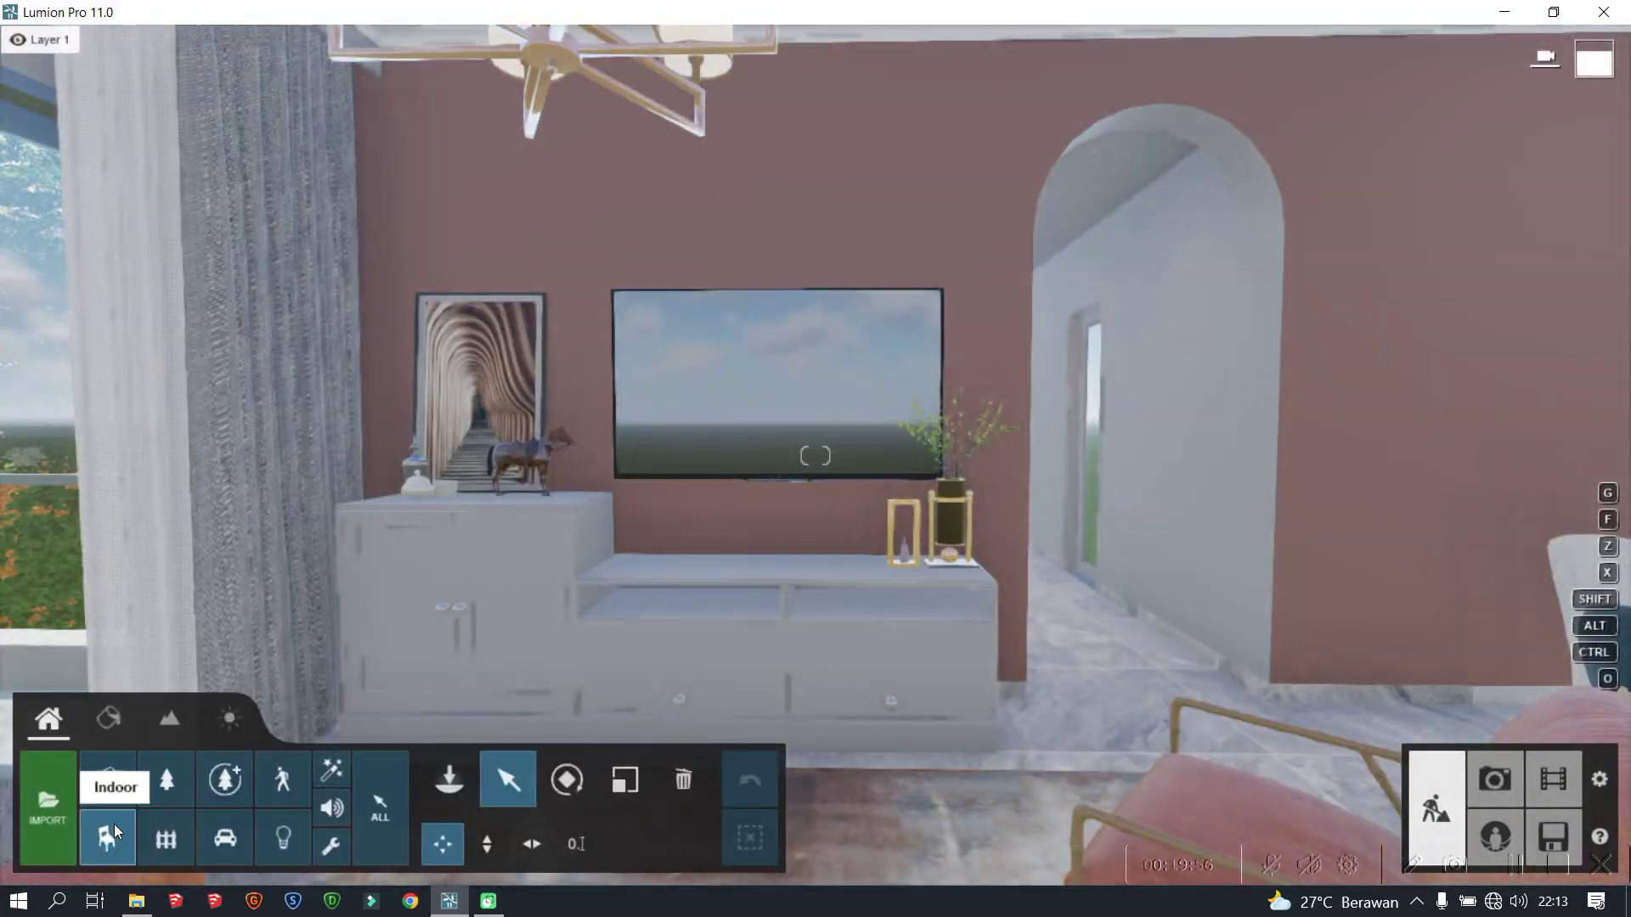
# Step: Open the Indoor library's books category among the decor objects
pyautogui.click(105, 839)
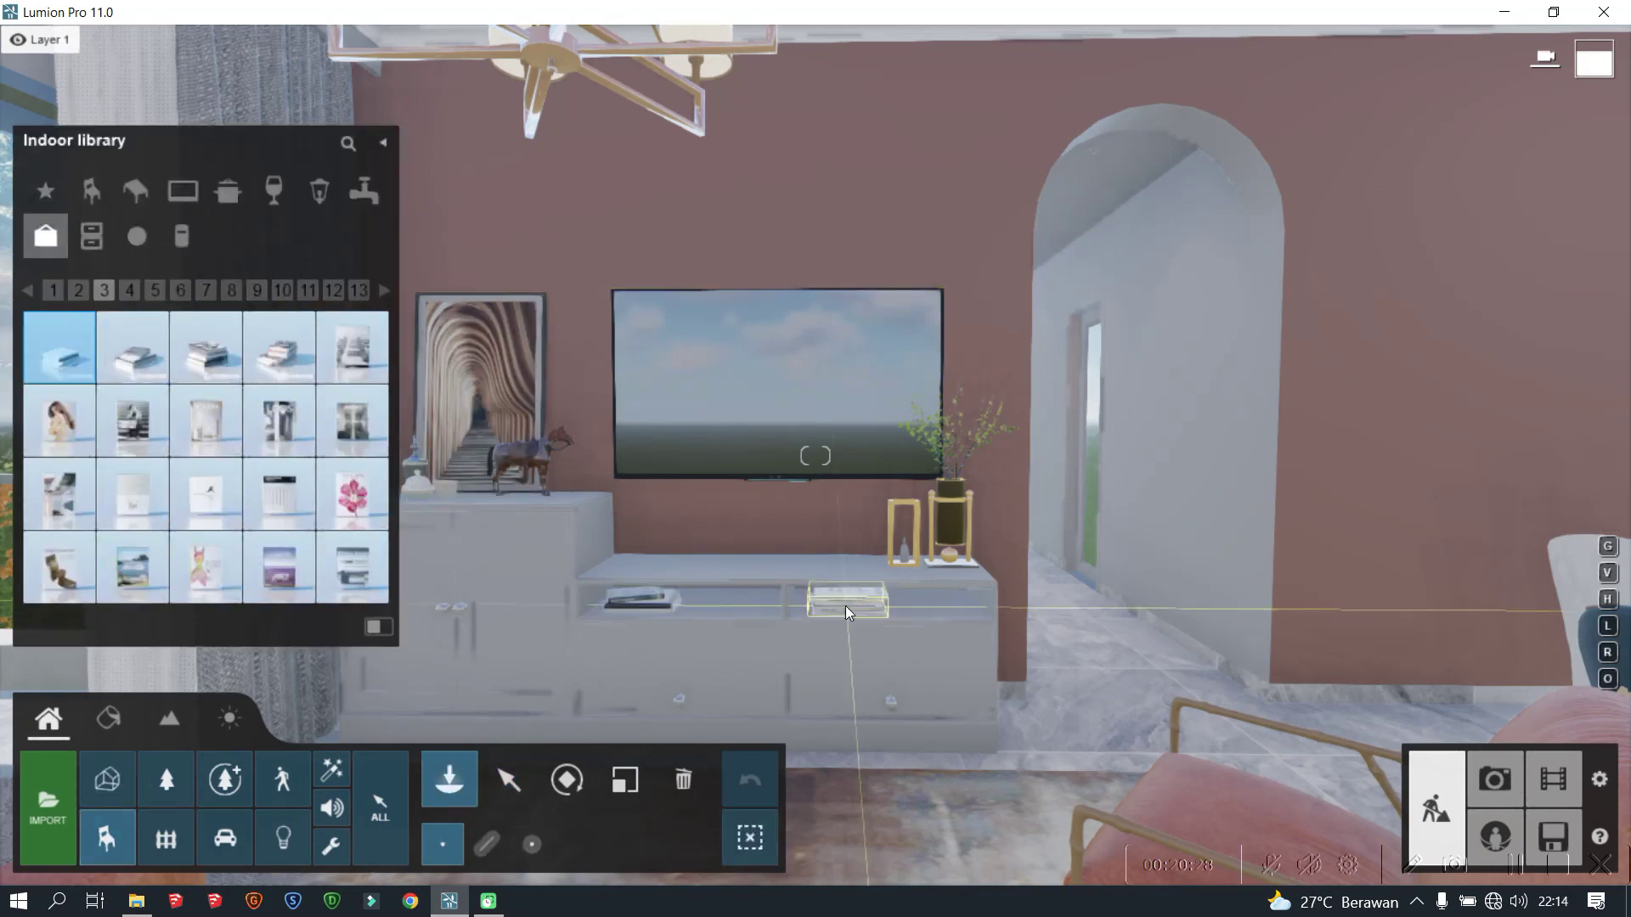
pyautogui.click(118, 834)
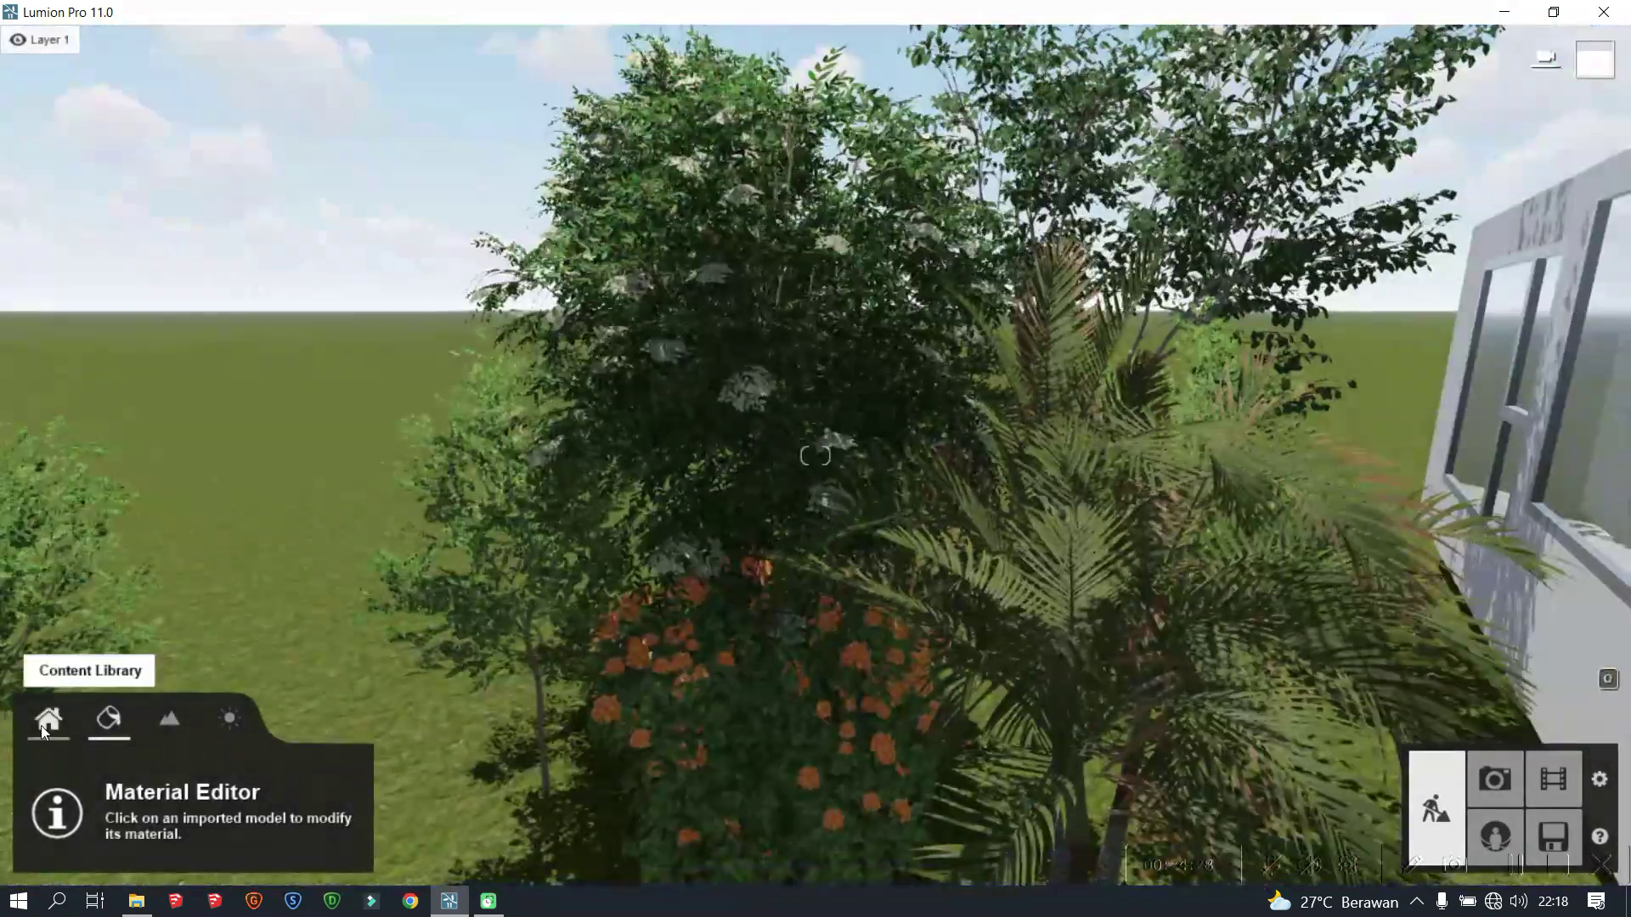
# Step: Render the living-room photo saved as 'final', then return to Build and Photo modes
pyautogui.click(48, 720)
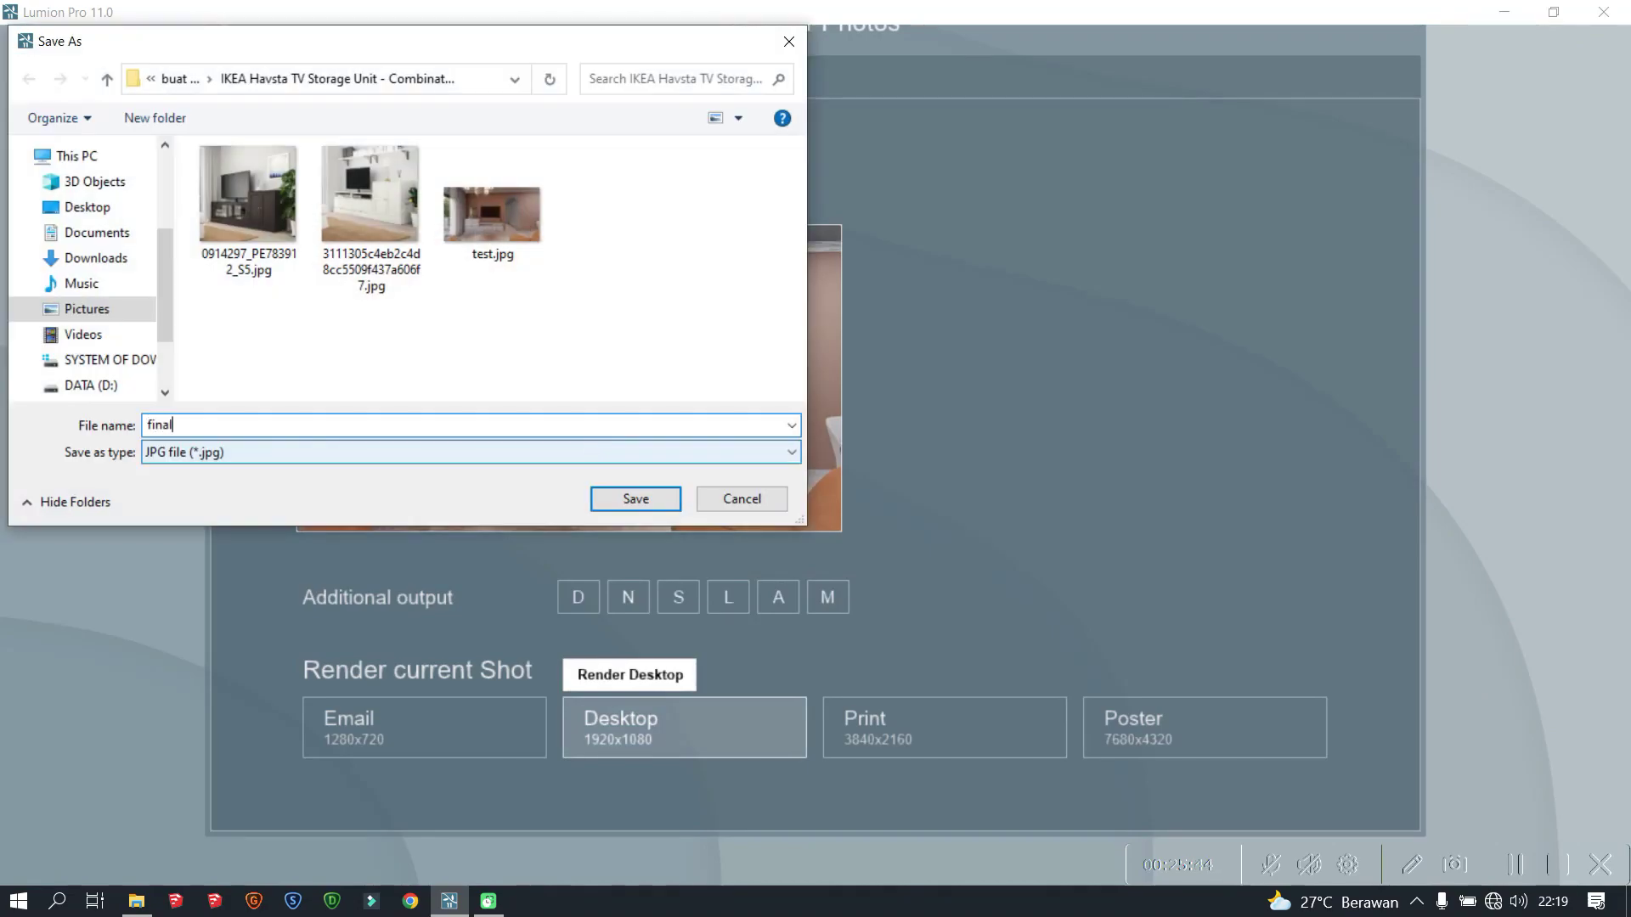
pyautogui.press('Return')
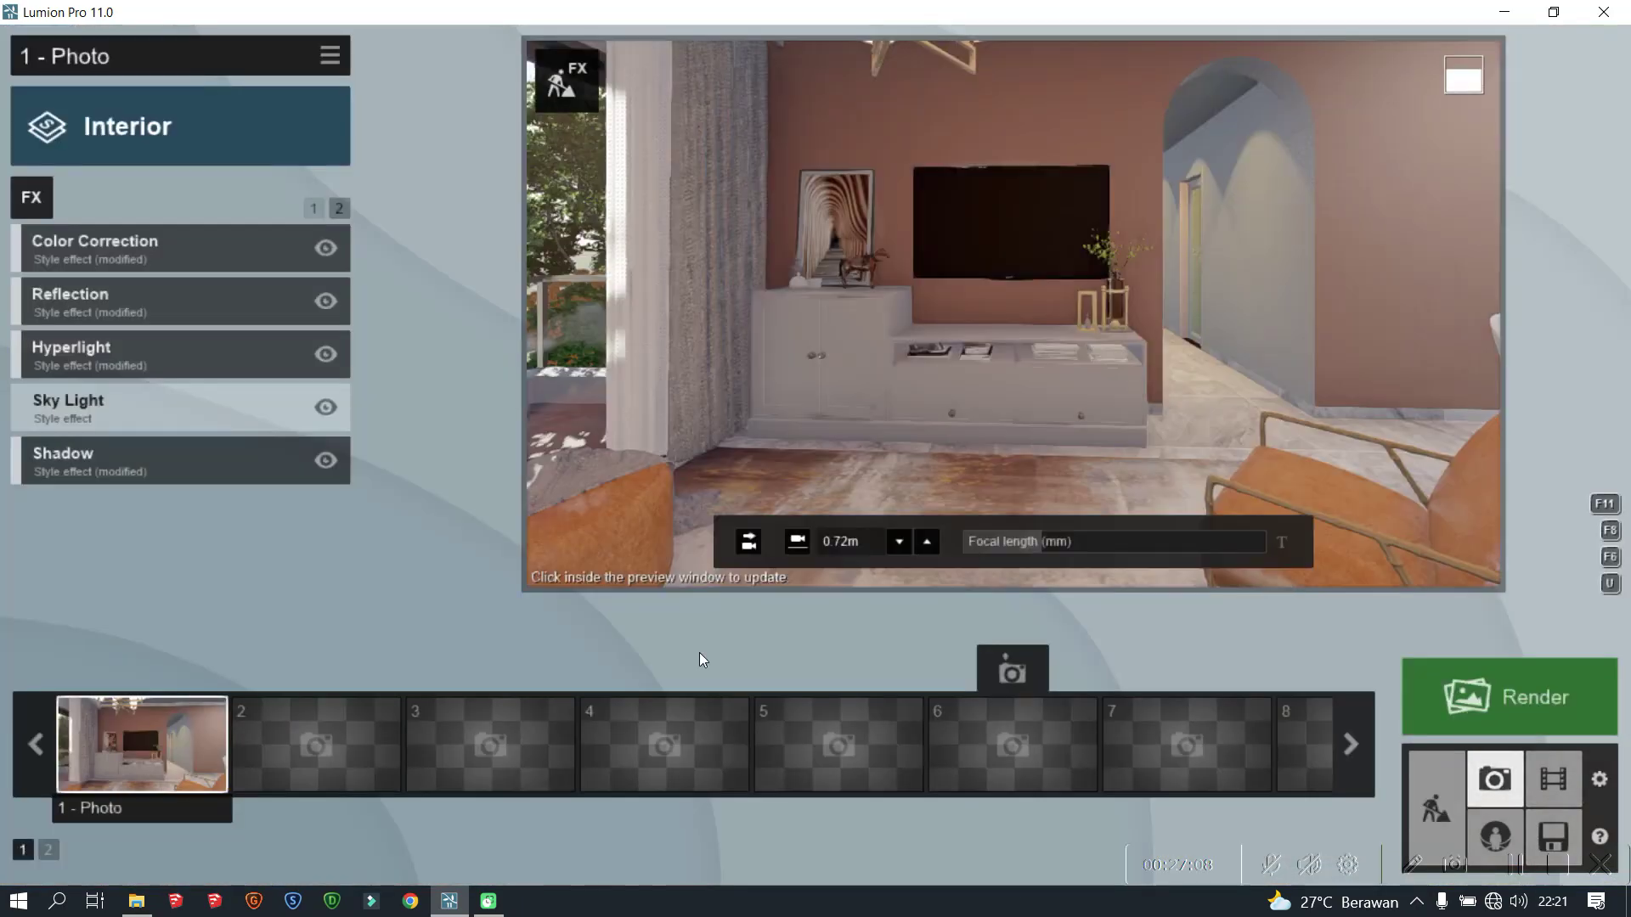
pyautogui.click(1436, 807)
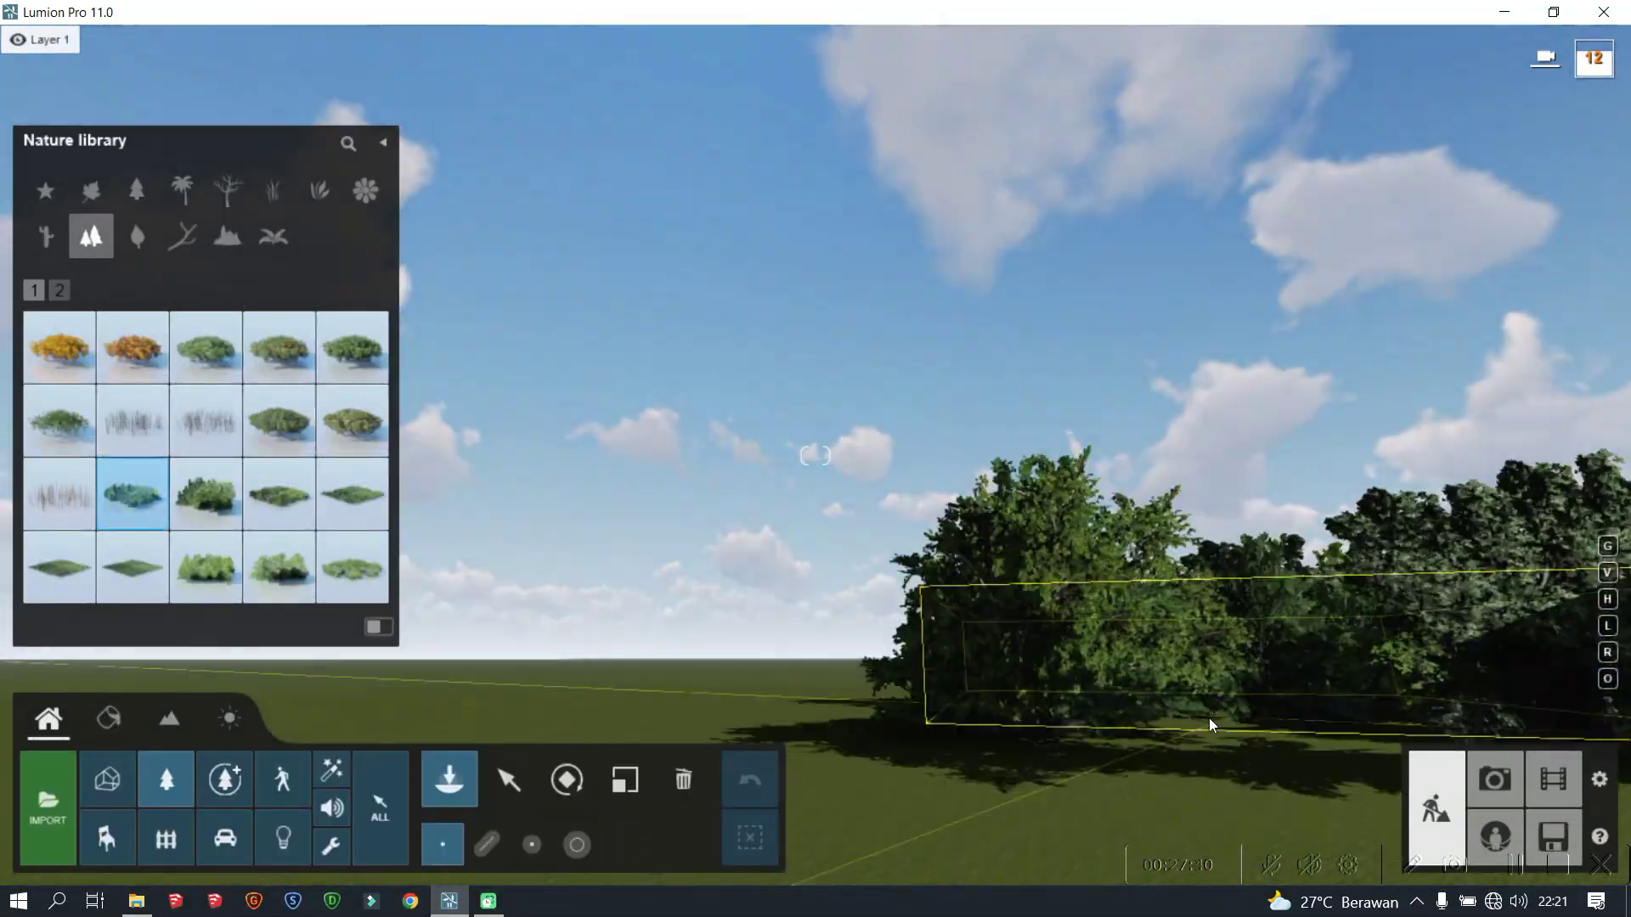
pyautogui.click(1495, 779)
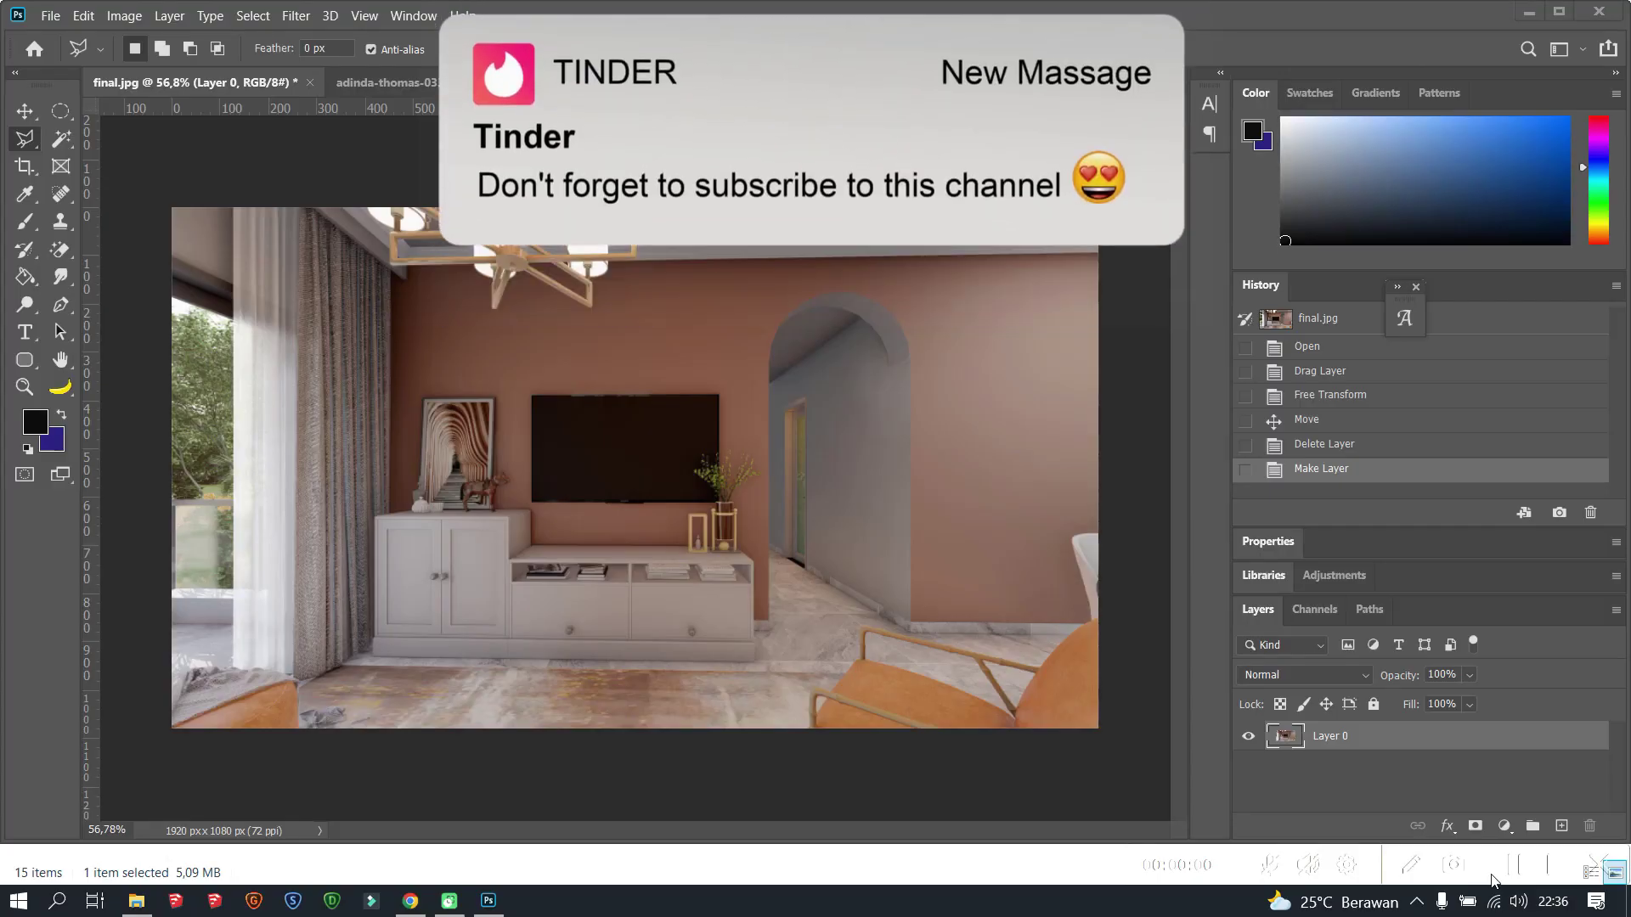
# Step: Drag the cut-out woman into final.jpg and close her source document without saving
pyautogui.press('v')
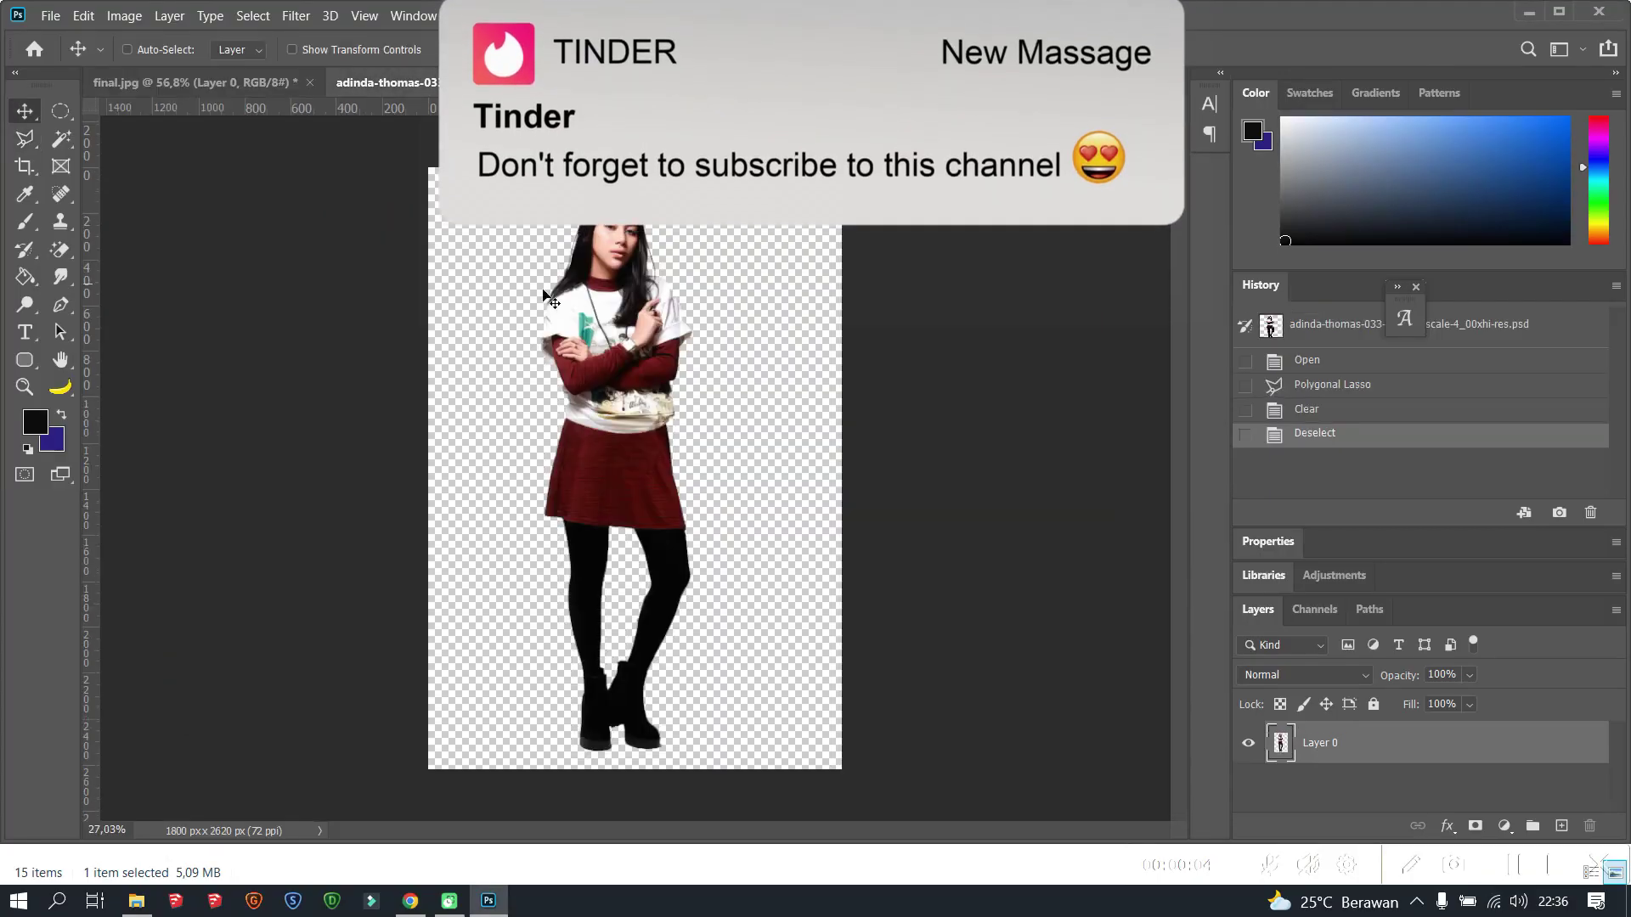
pyautogui.moveTo(612, 442)
pyautogui.mouseDown()
pyautogui.moveTo(858, 510)
pyautogui.moveTo(883, 538)
pyautogui.mouseUp()
pyautogui.hotkey('ctrl', 't')
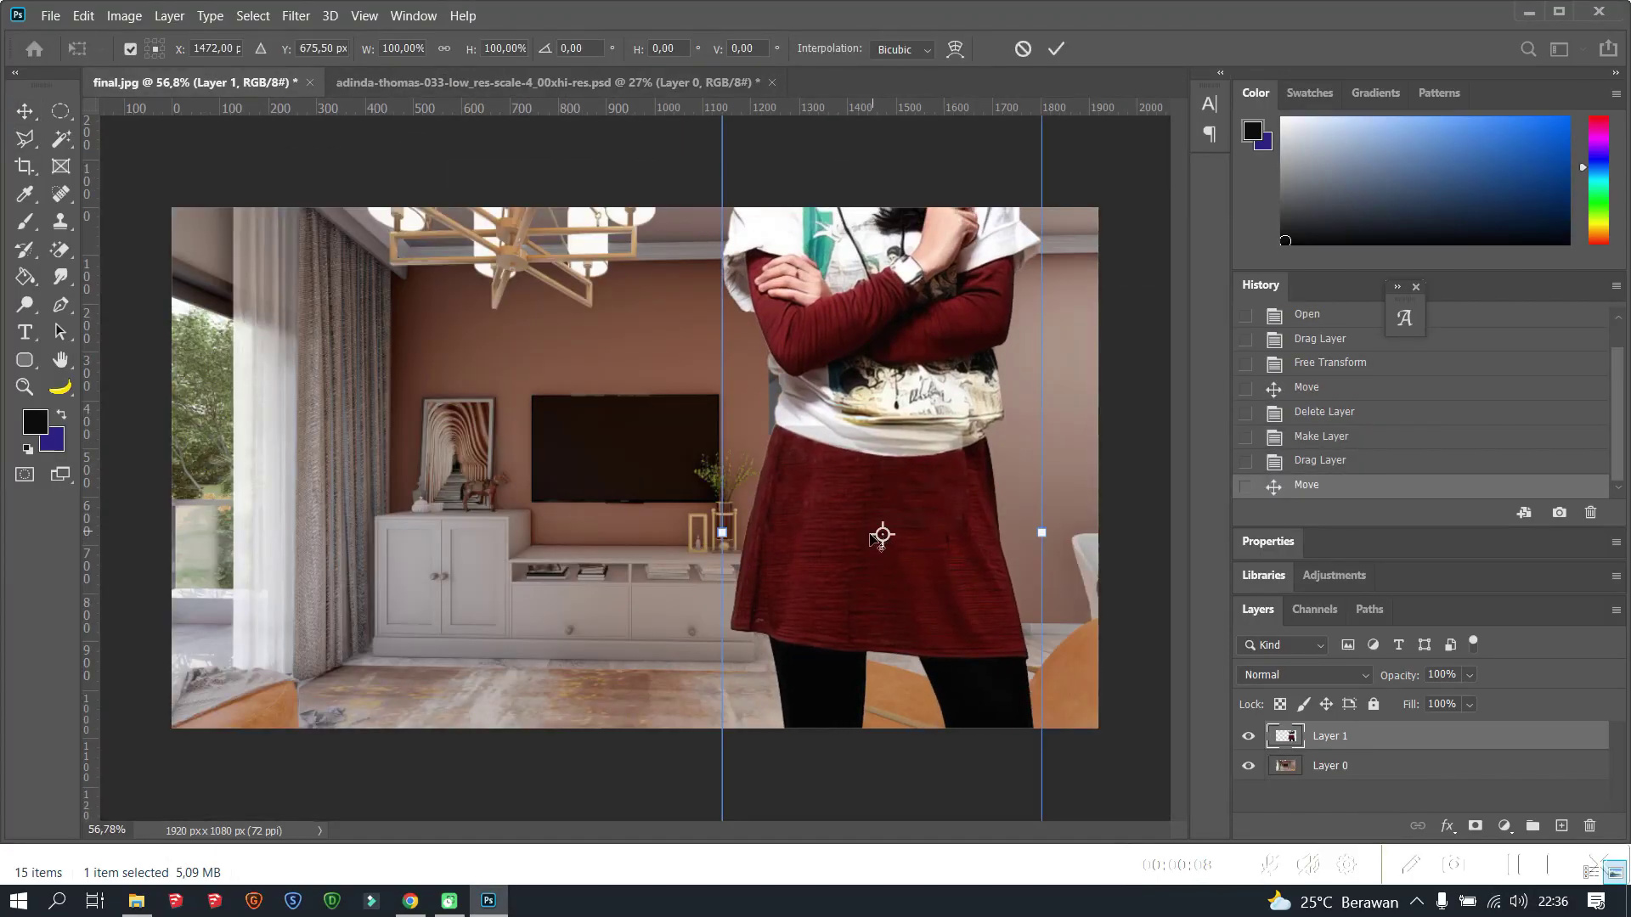
pyautogui.hotkey('ctrl', '0')
pyautogui.moveTo(677, 219); pyautogui.dragTo(737, 437)
pyautogui.click(769, 82)
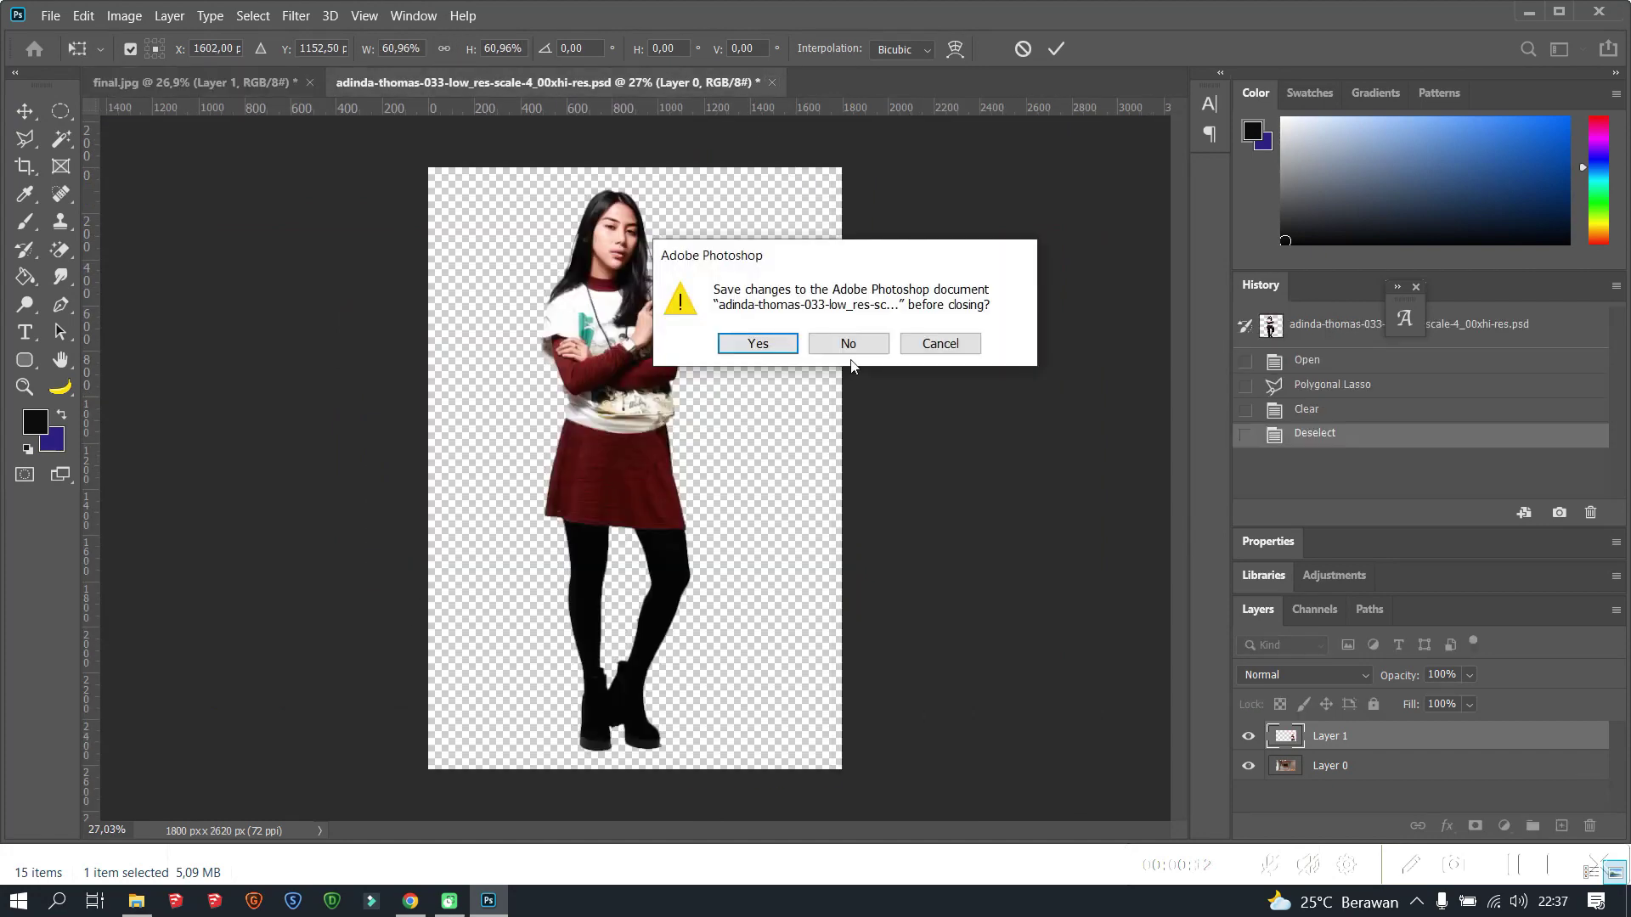
pyautogui.click(844, 339)
# Step: Scale the woman down to about 40% beside the arch and commit the transform
pyautogui.hotkey('ctrl', 'z')
pyautogui.hotkey('ctrl', '0')
pyautogui.keyDown('alt'); pyautogui.scroll(-3, 797, 507); pyautogui.keyUp('alt')
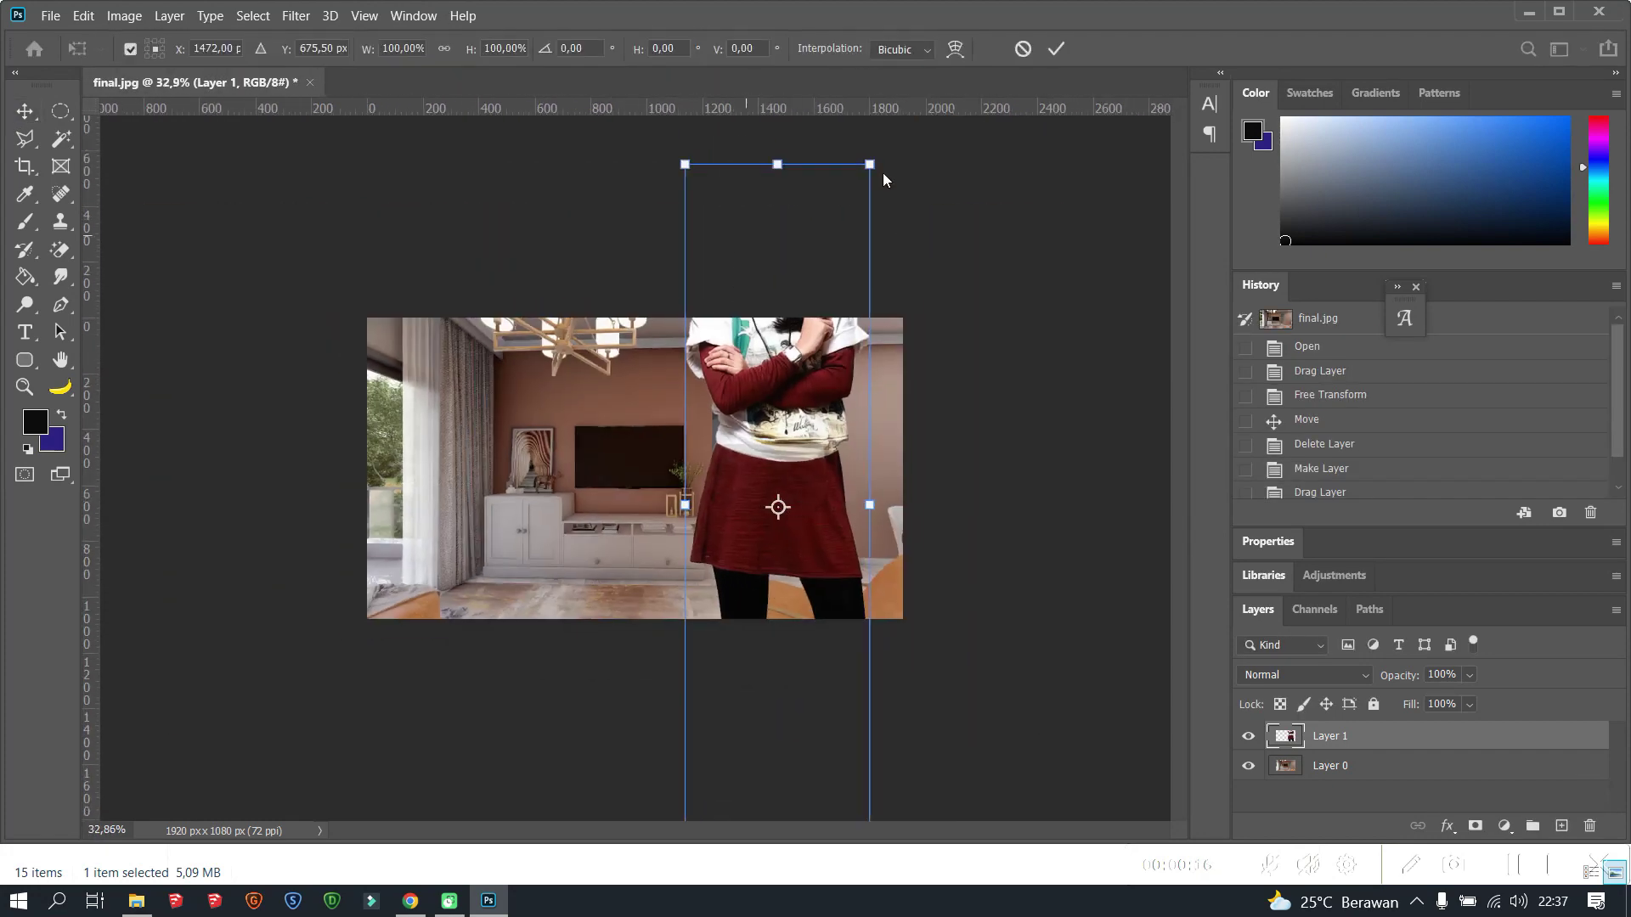
pyautogui.moveTo(884, 172); pyautogui.dragTo(810, 390)
pyautogui.keyDown('alt'); pyautogui.scroll(1, 811, 389); pyautogui.keyUp('alt')
pyautogui.keyDown('alt'); pyautogui.scroll(3, 850, 399); pyautogui.keyUp('alt')
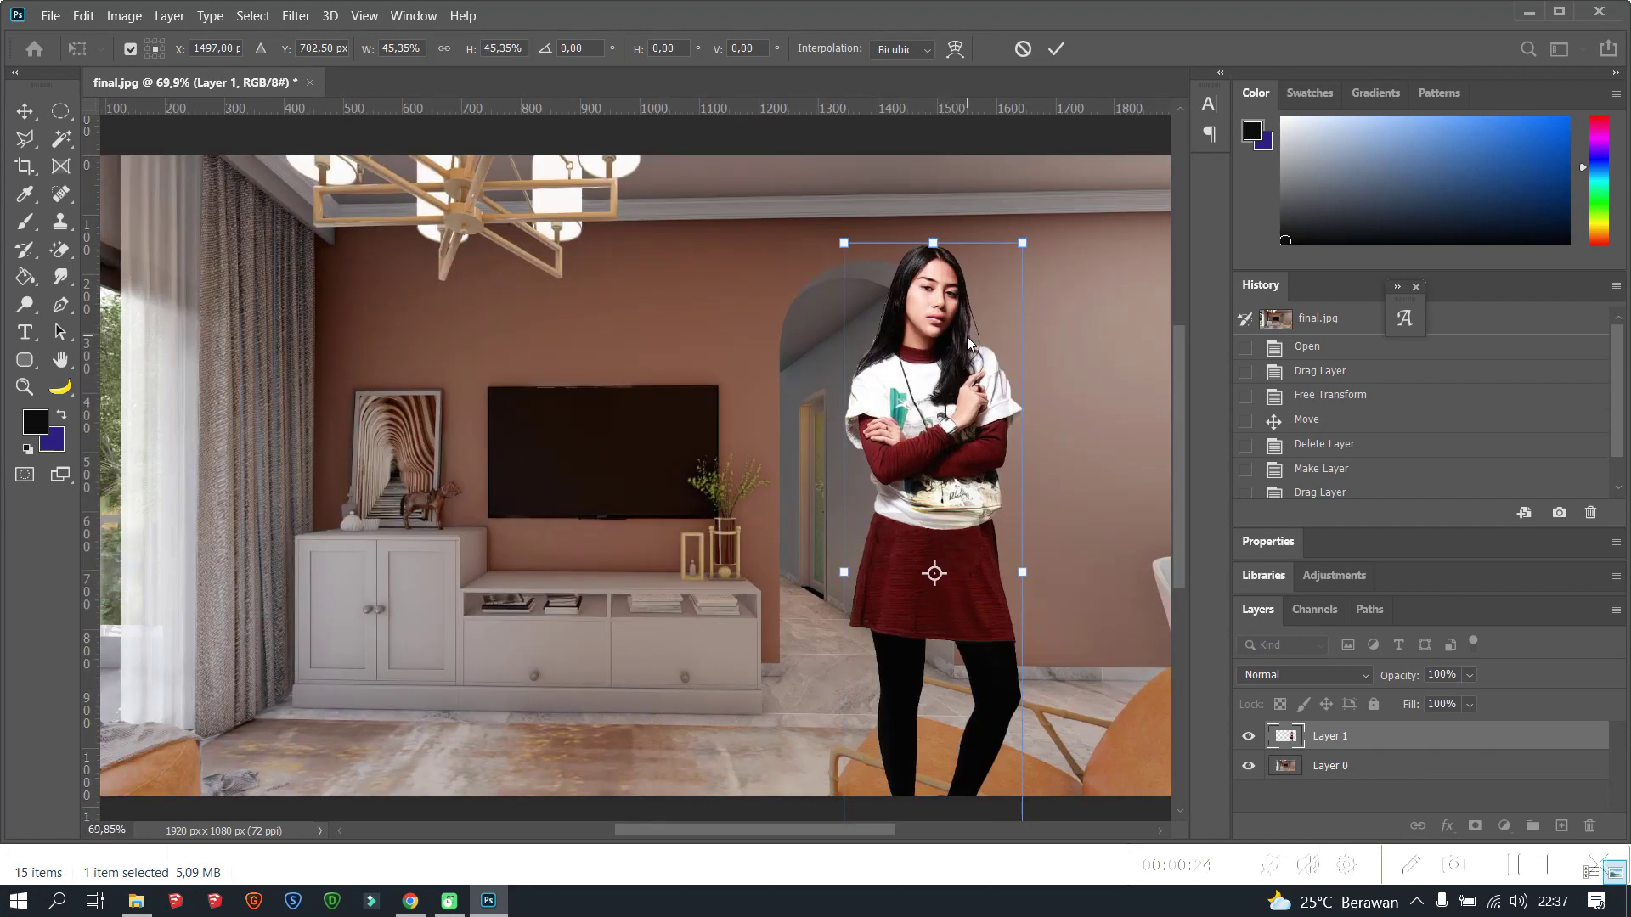
pyautogui.moveTo(1011, 255); pyautogui.dragTo(1023, 270)
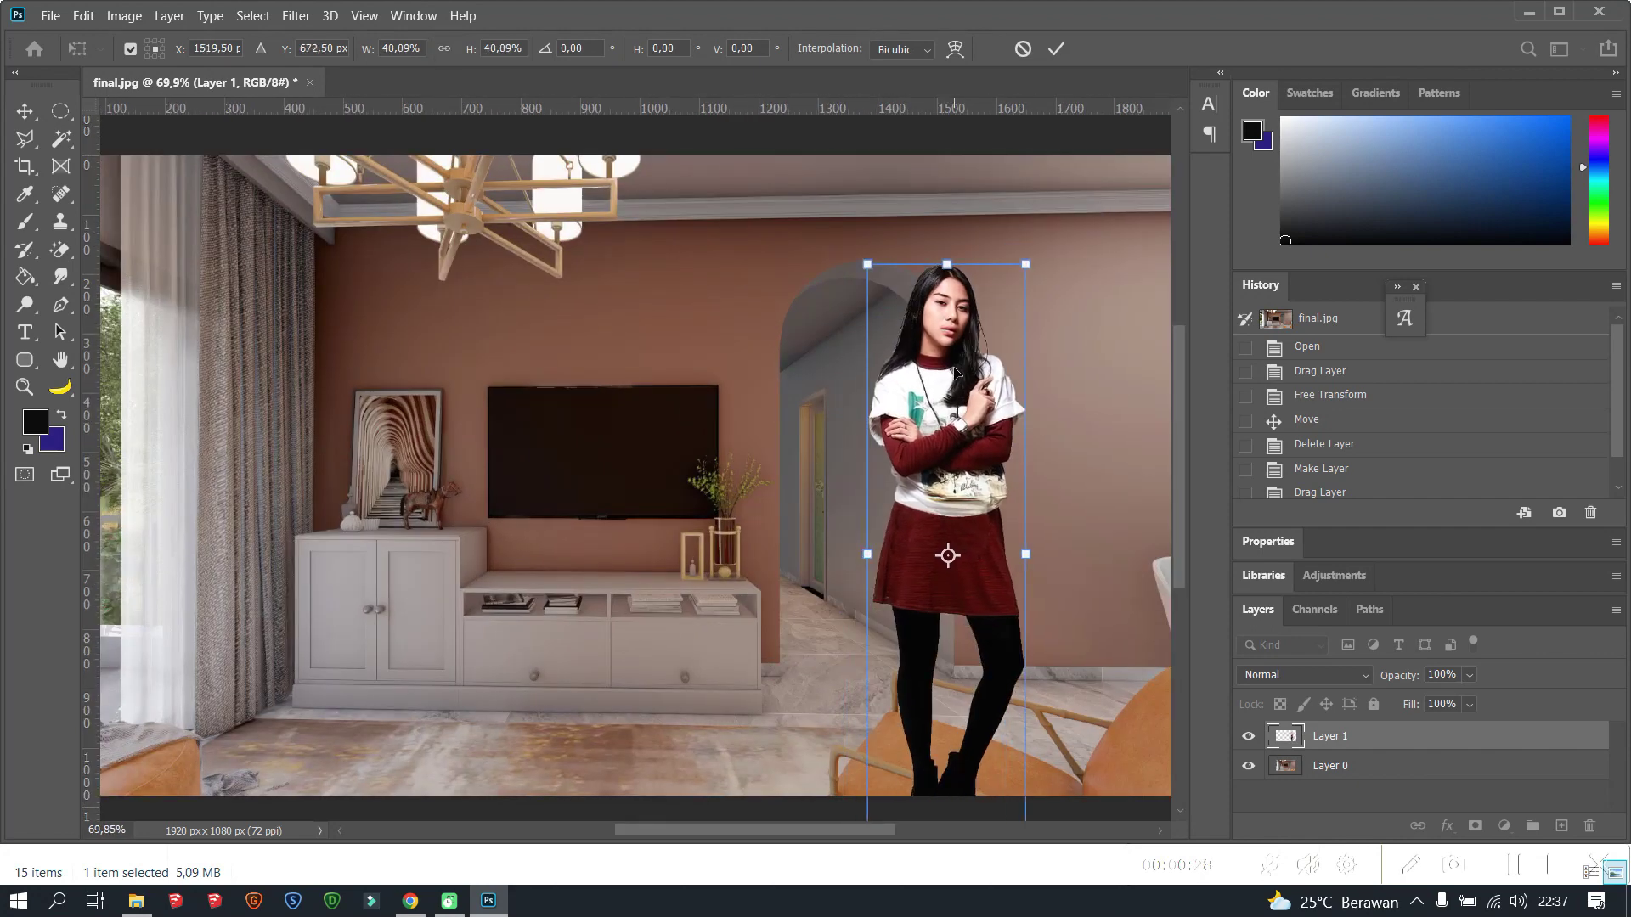
pyautogui.press('Return')
pyautogui.keyDown('alt'); pyautogui.scroll(1, 942, 614); pyautogui.keyUp('alt')
pyautogui.keyDown('alt'); pyautogui.scroll(3, 941, 613); pyautogui.keyUp('alt')
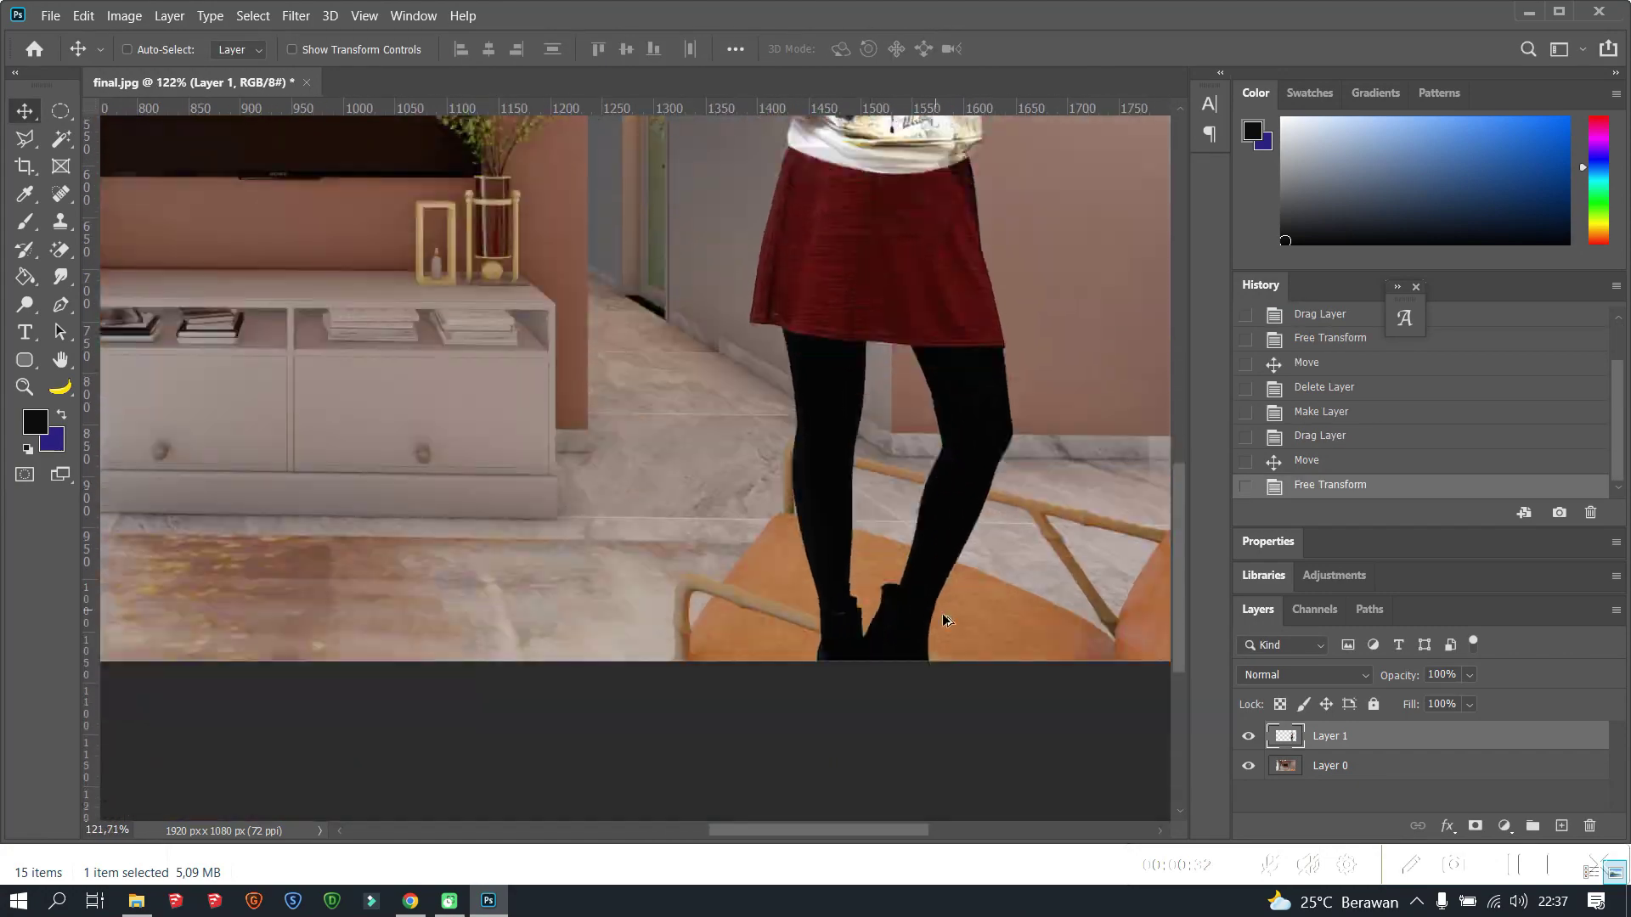
# Step: Set the woman layer's opacity to 50% to see the orange chair through her
pyautogui.click(1249, 737)
pyautogui.click(1249, 736)
pyautogui.press('5')
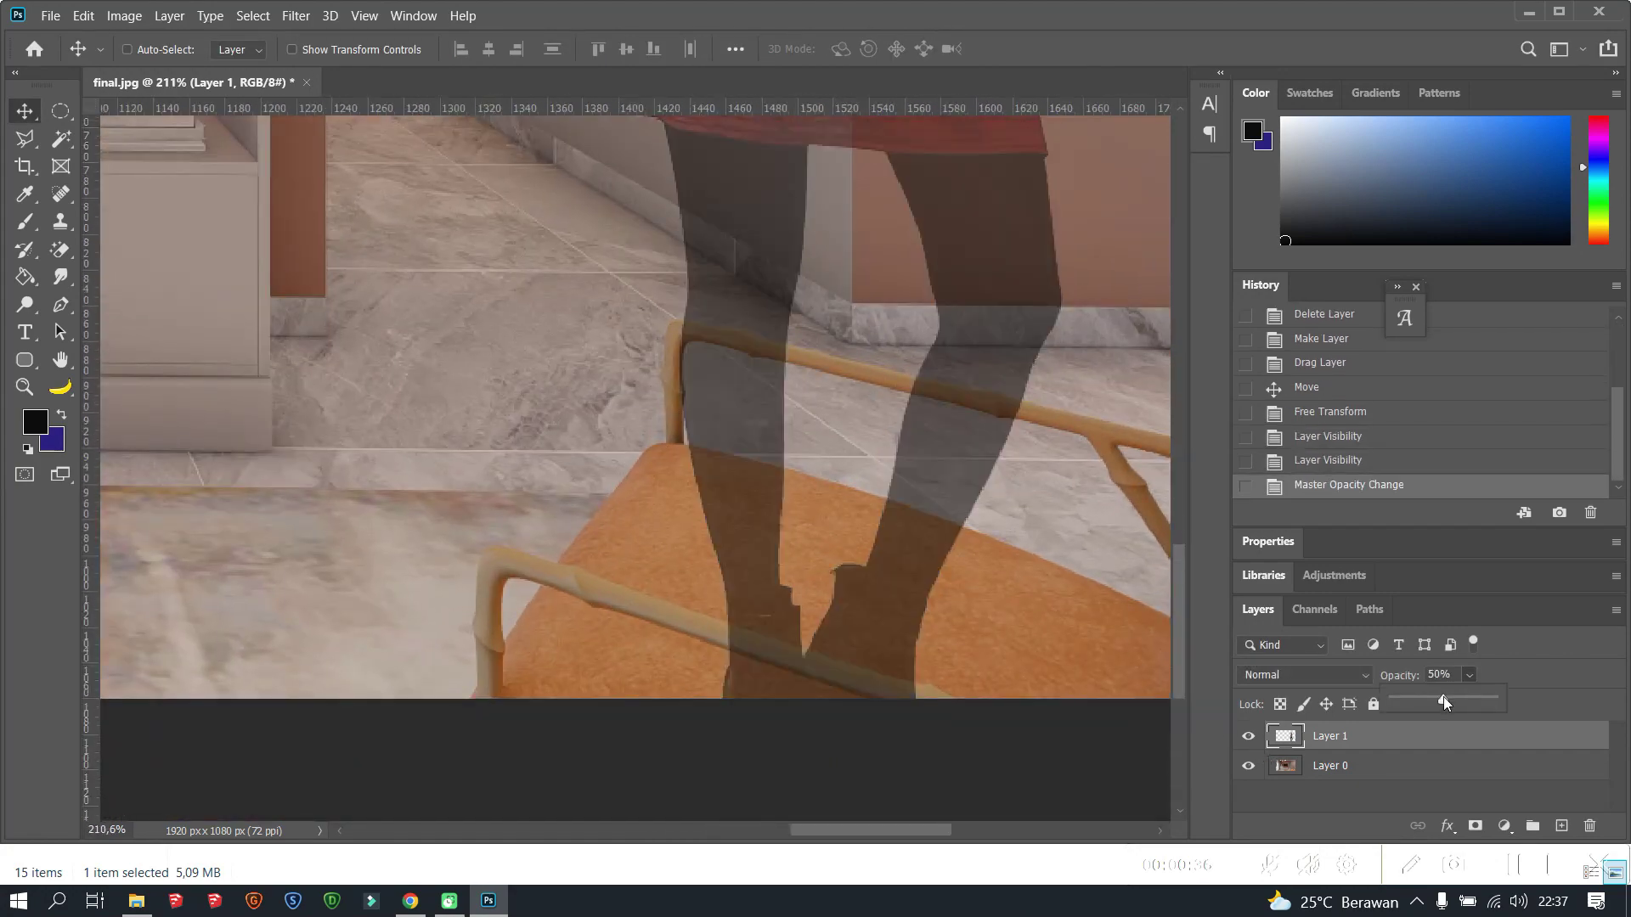
pyautogui.click(24, 138)
pyautogui.keyDown('alt'); pyautogui.scroll(1, 680, 317); pyautogui.keyUp('alt')
pyautogui.keyDown('alt'); pyautogui.scroll(2, 700, 339); pyautogui.keyUp('alt')
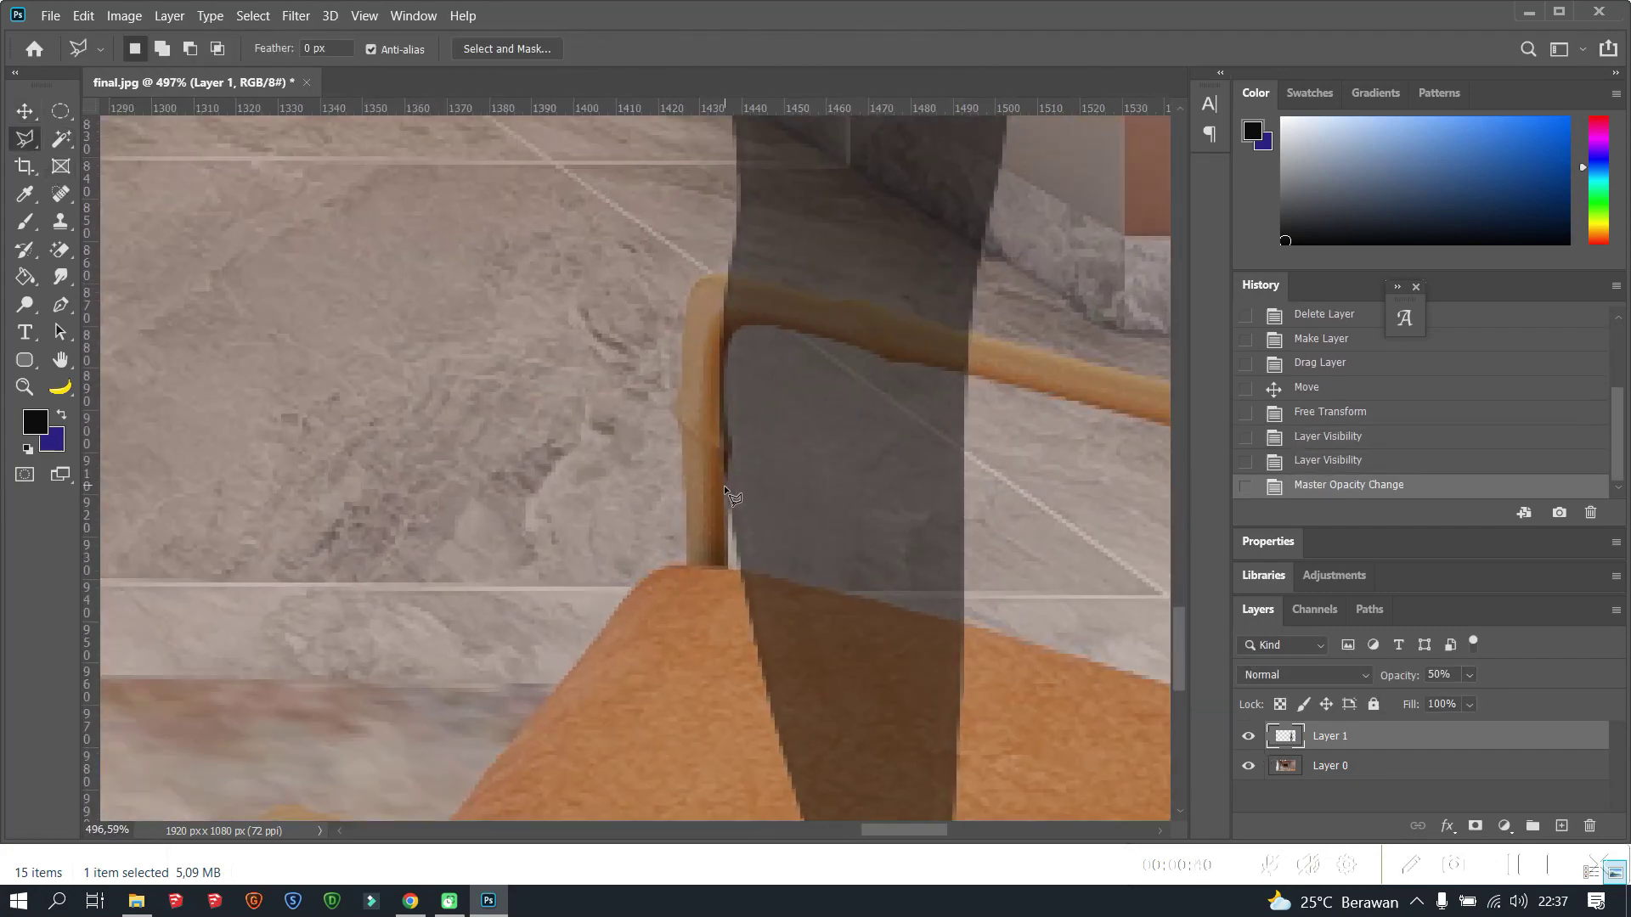
# Step: Outline the chair rail across the woman's legs, erase it, then undo the erase
pyautogui.click(890, 360)
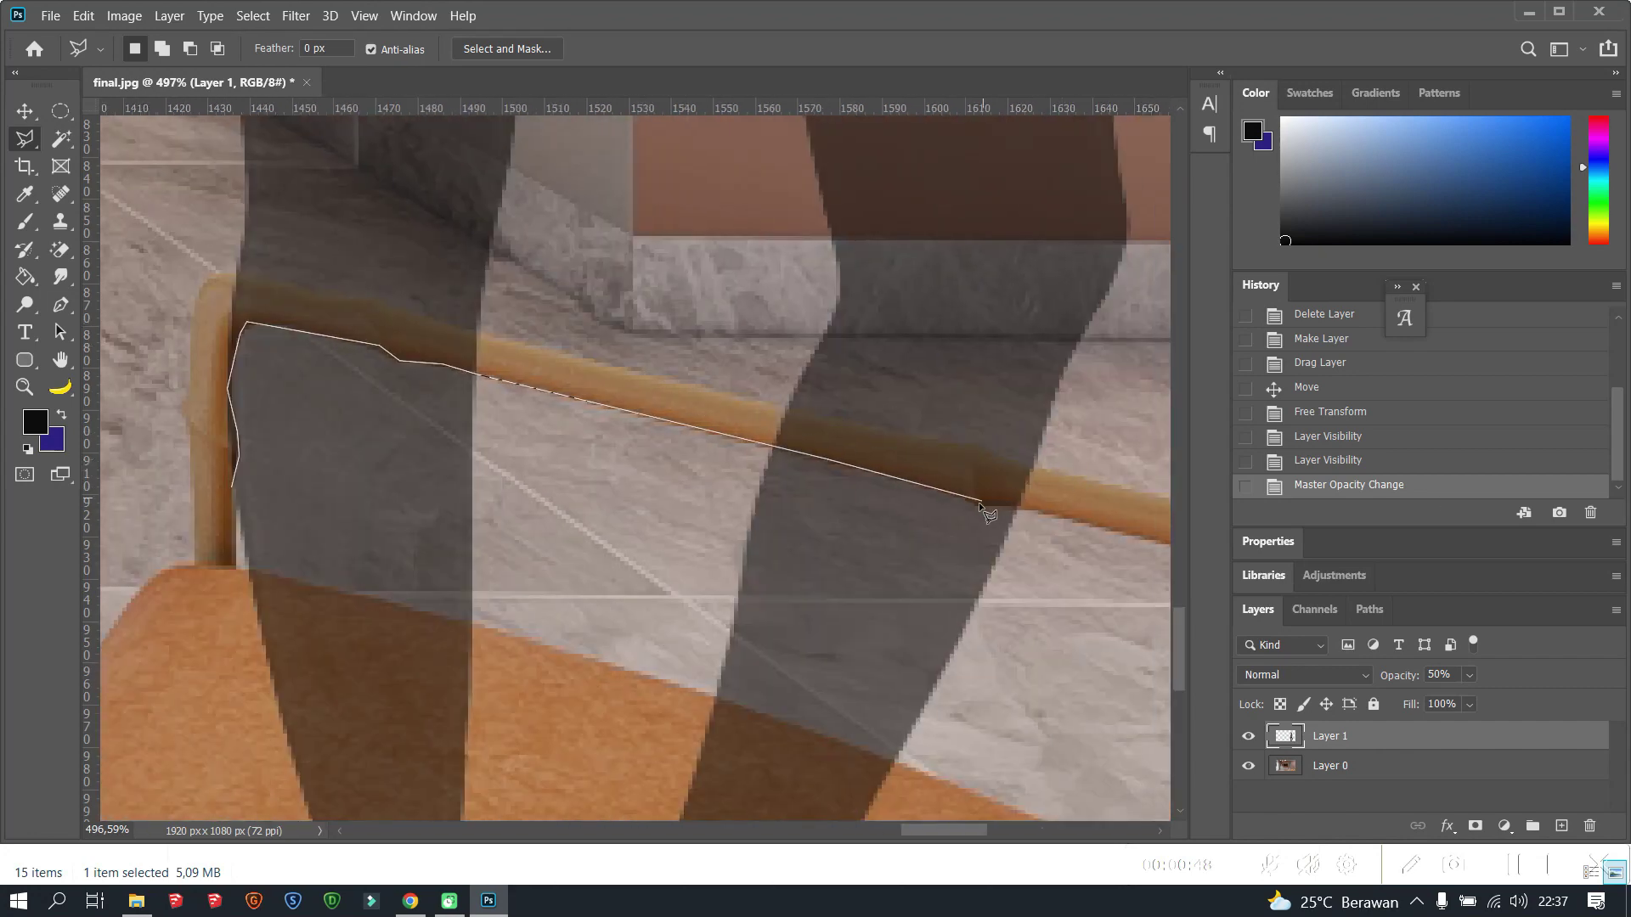
pyautogui.click(1024, 507)
pyautogui.click(1049, 466)
pyautogui.click(983, 444)
pyautogui.click(396, 310)
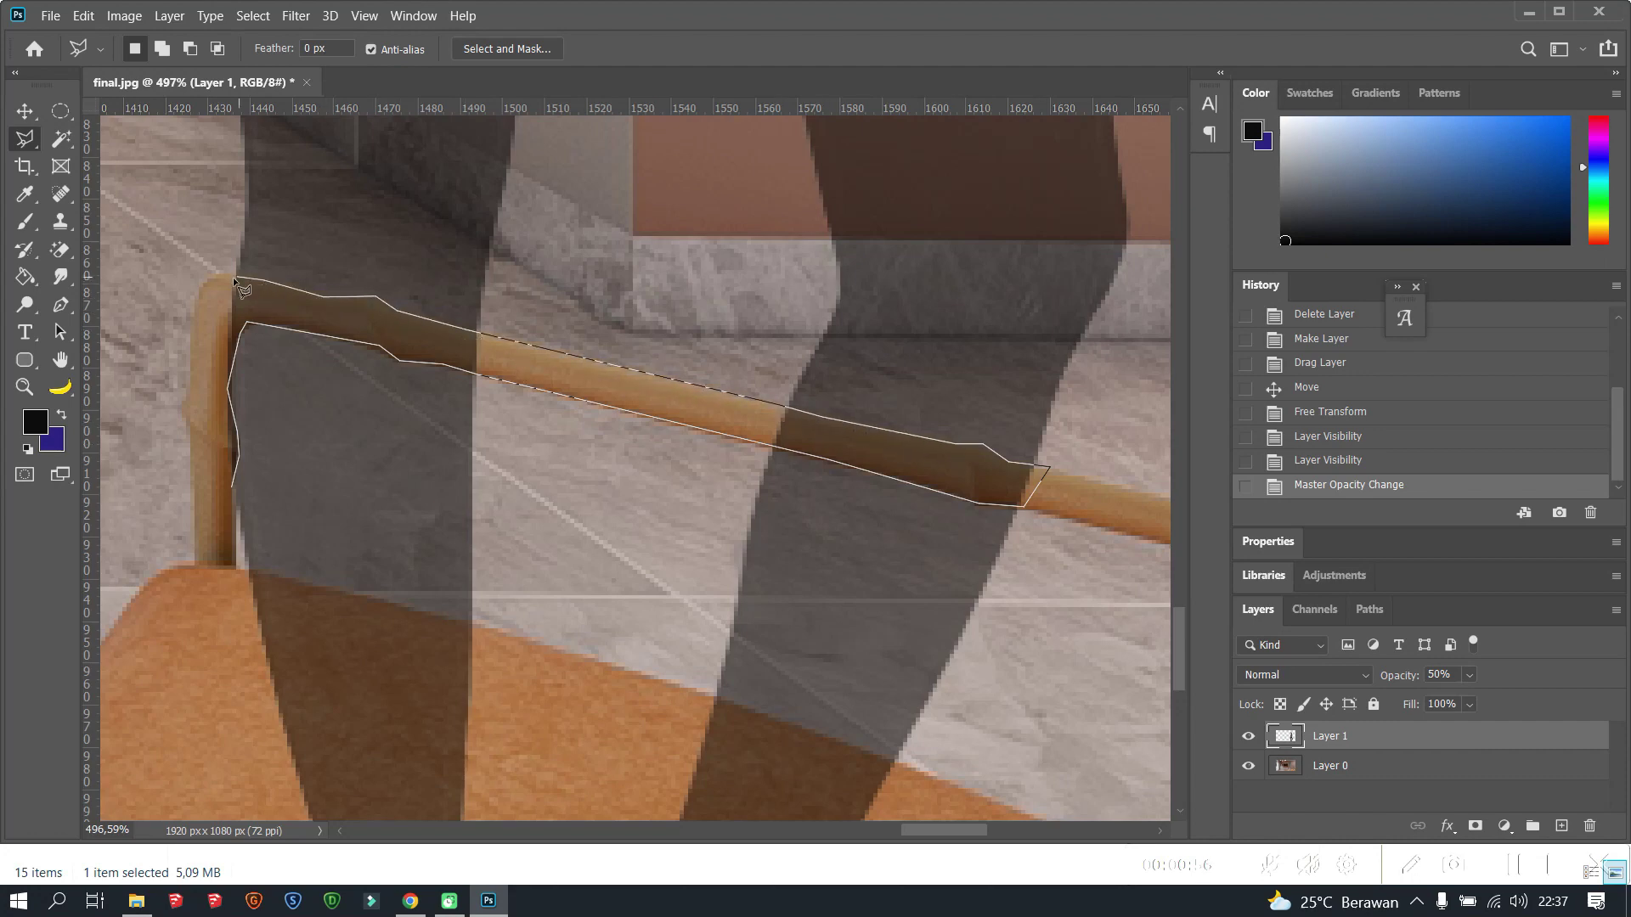
pyautogui.click(205, 448)
pyautogui.keyDown('alt'); pyautogui.scroll(-10, 221, 476); pyautogui.keyUp('alt')
pyautogui.press('Delete')
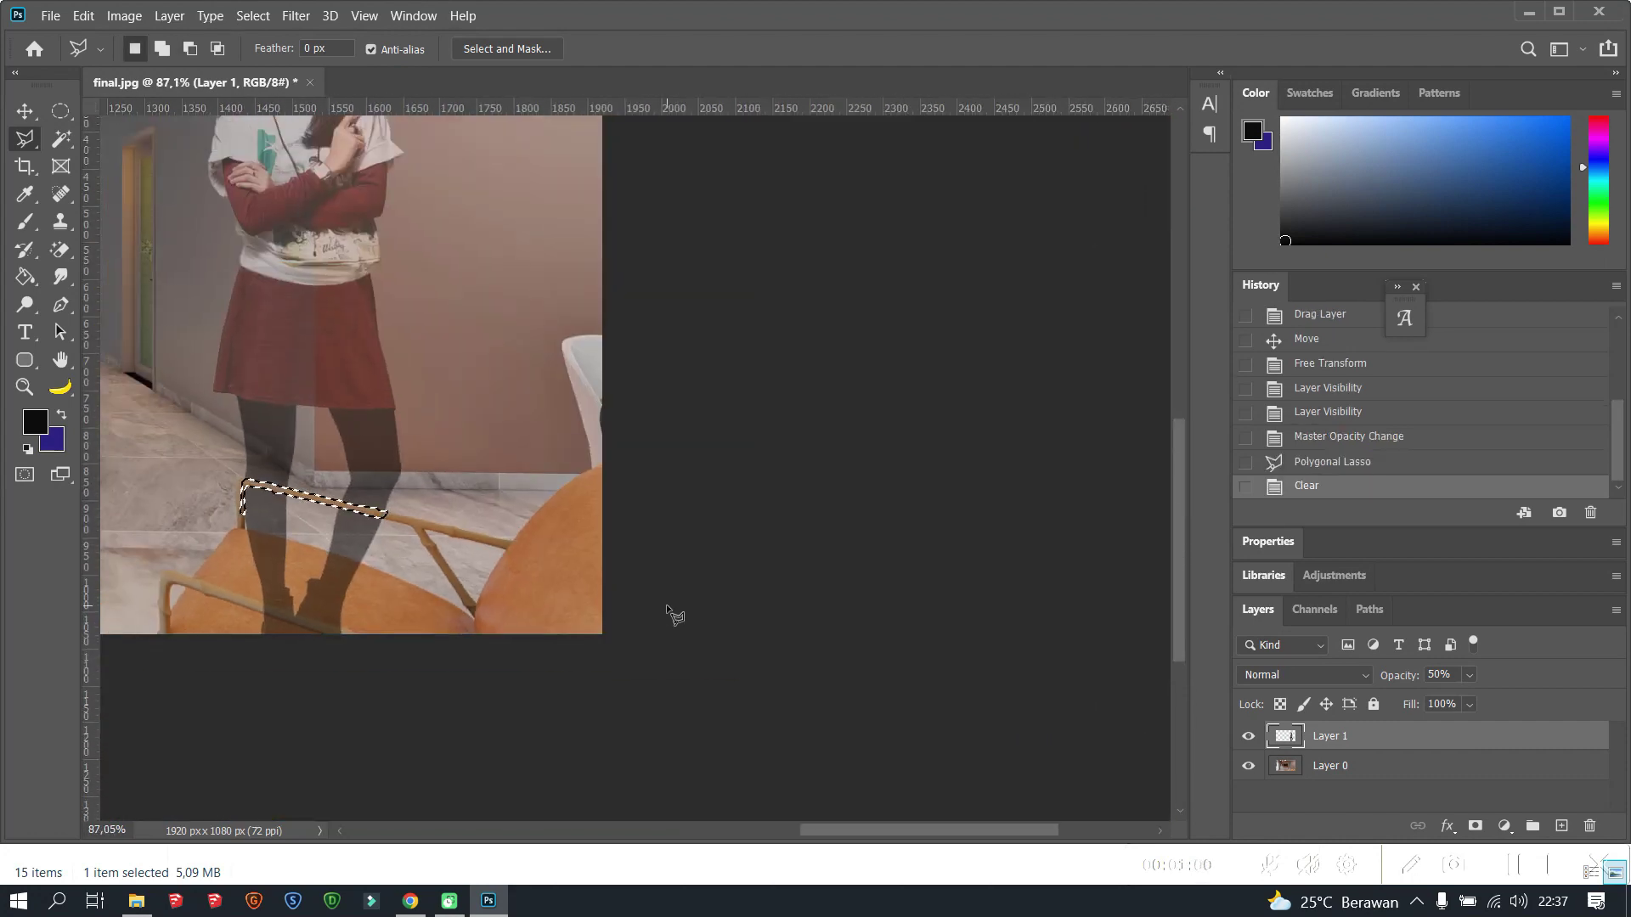
pyautogui.hotkey('ctrl', 'z')
# Step: Duplicate the woman layer as a hidden backup and erase the rail area from the original
pyautogui.keyDown('alt'); pyautogui.moveTo(1393, 736); pyautogui.dragTo(1393, 724); pyautogui.keyUp('alt')
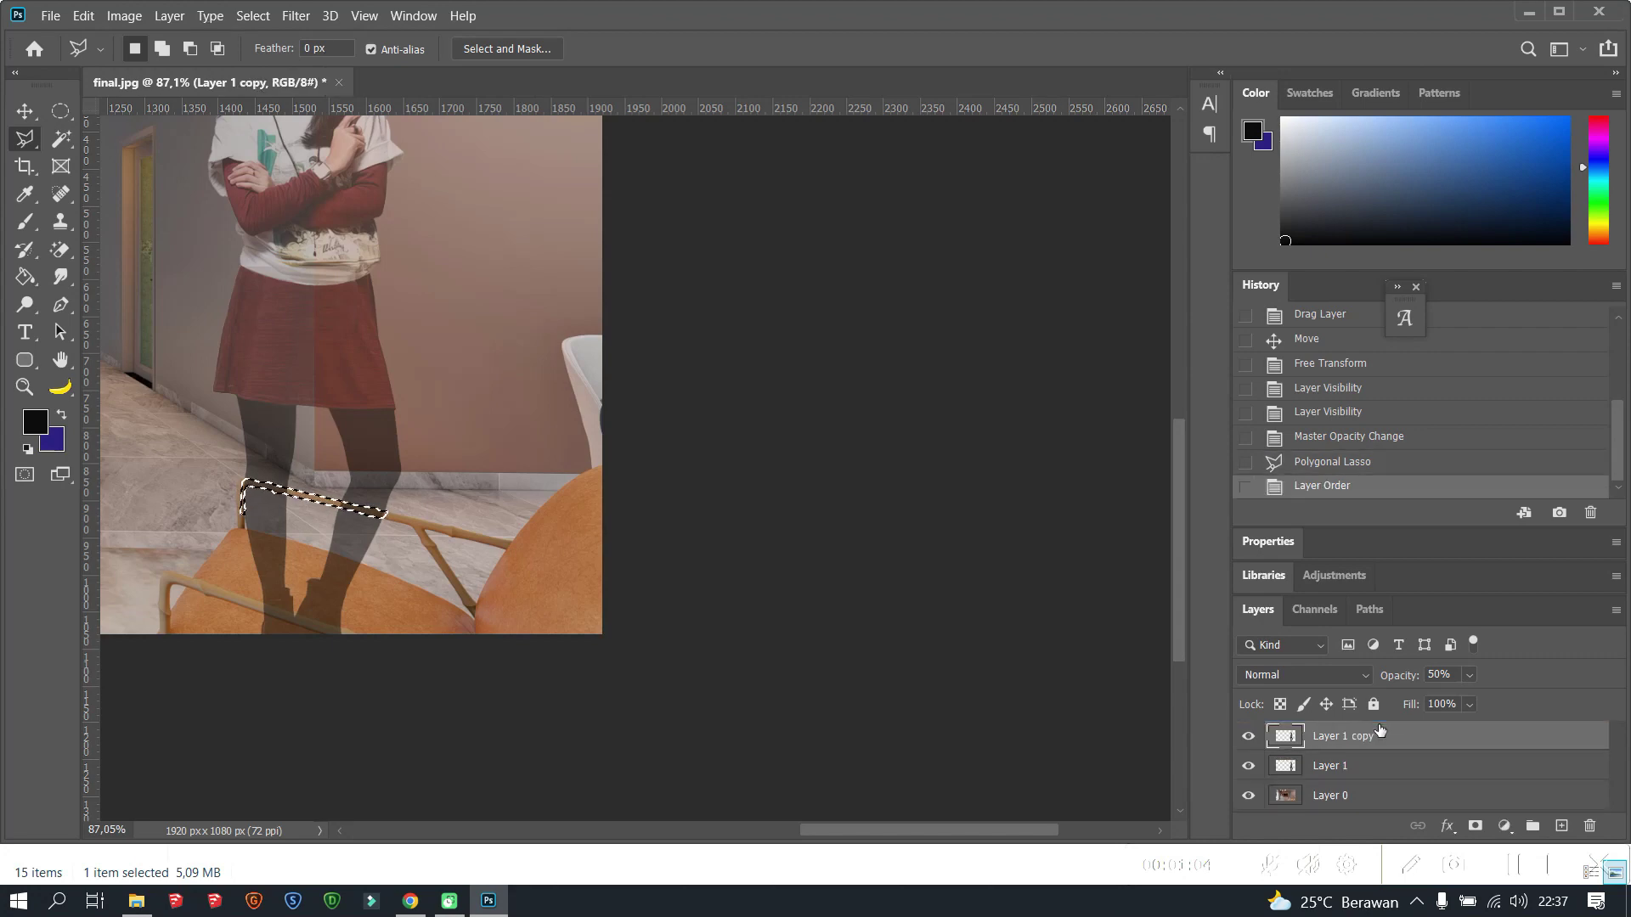
pyautogui.click(1248, 736)
pyautogui.click(1329, 765)
pyautogui.press('Delete')
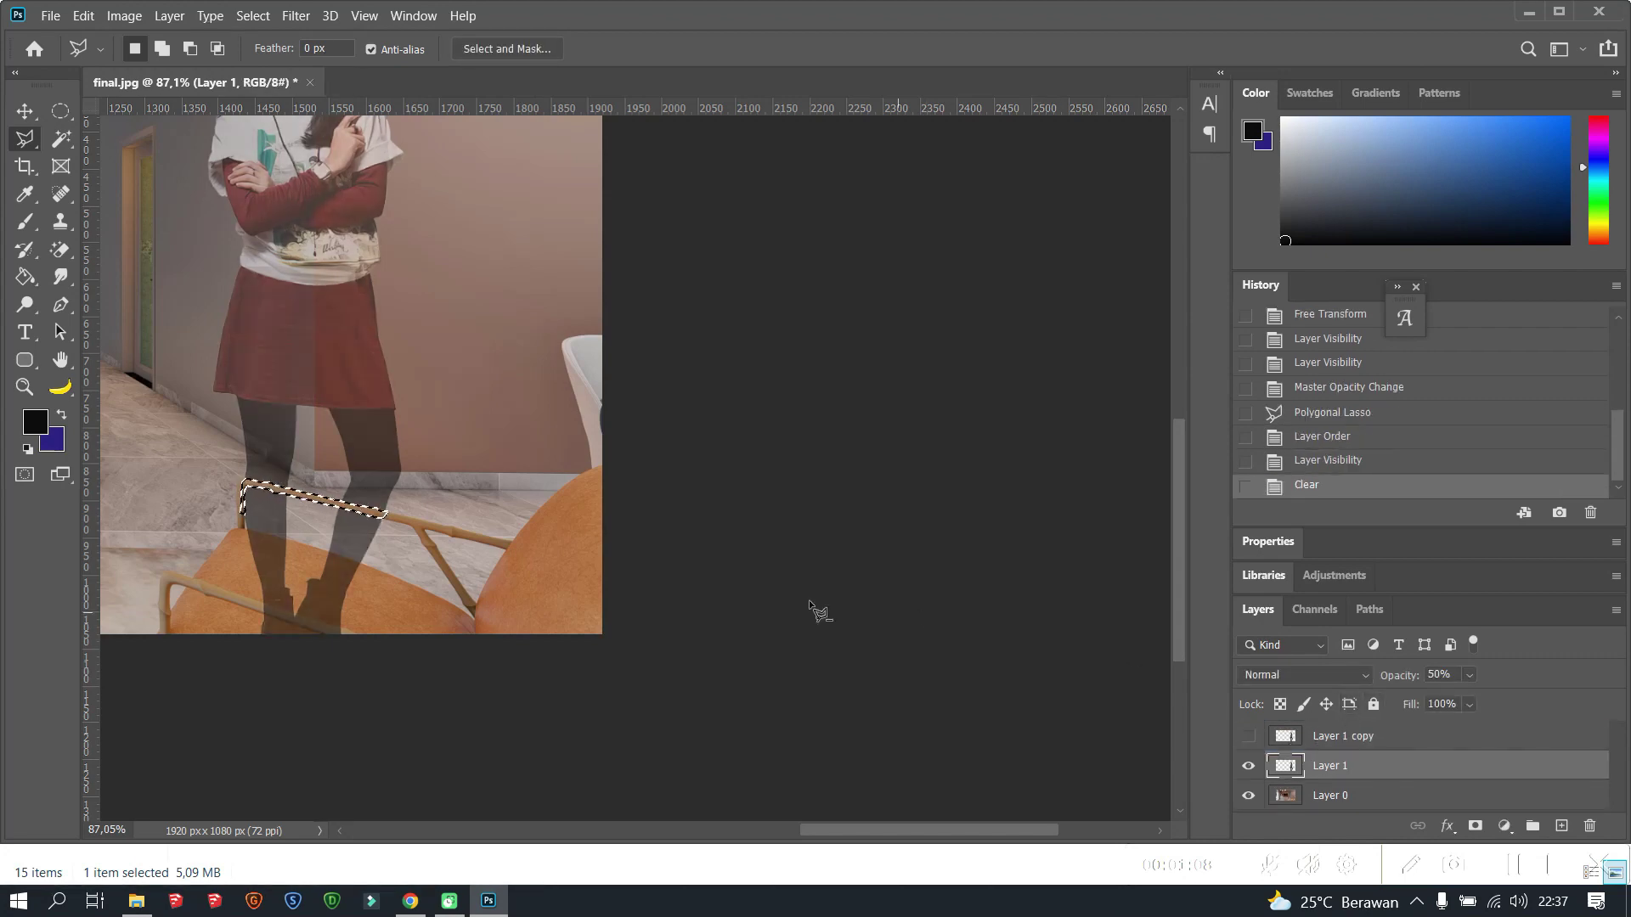
pyautogui.keyDown('alt'); pyautogui.scroll(6, 148, 534); pyautogui.keyUp('alt')
pyautogui.keyDown('alt'); pyautogui.scroll(4, 187, 459); pyautogui.keyUp('alt')
# Step: Trace the chair seat's top edge across the woman's legs with the Polygonal Lasso
pyautogui.click(274, 382)
pyautogui.click(326, 385)
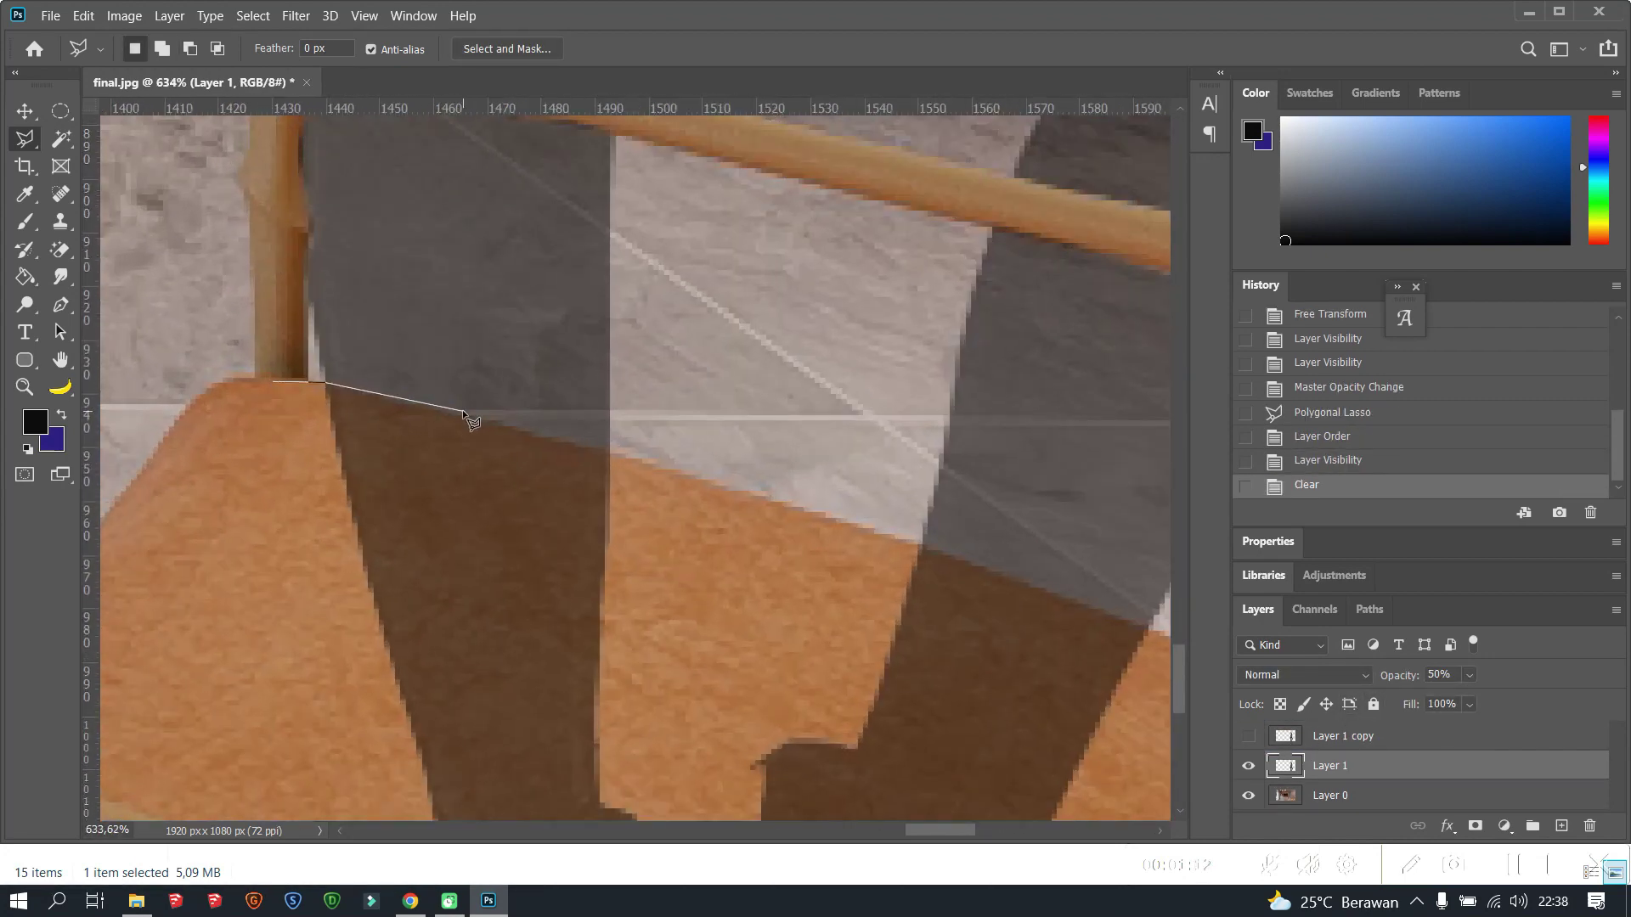
pyautogui.click(465, 413)
pyautogui.click(603, 452)
pyautogui.keyDown('alt'); pyautogui.scroll(-2, 934, 552); pyautogui.keyUp('alt')
pyautogui.click(1104, 596)
pyautogui.keyDown('alt'); pyautogui.scroll(2, 1062, 635); pyautogui.keyUp('alt')
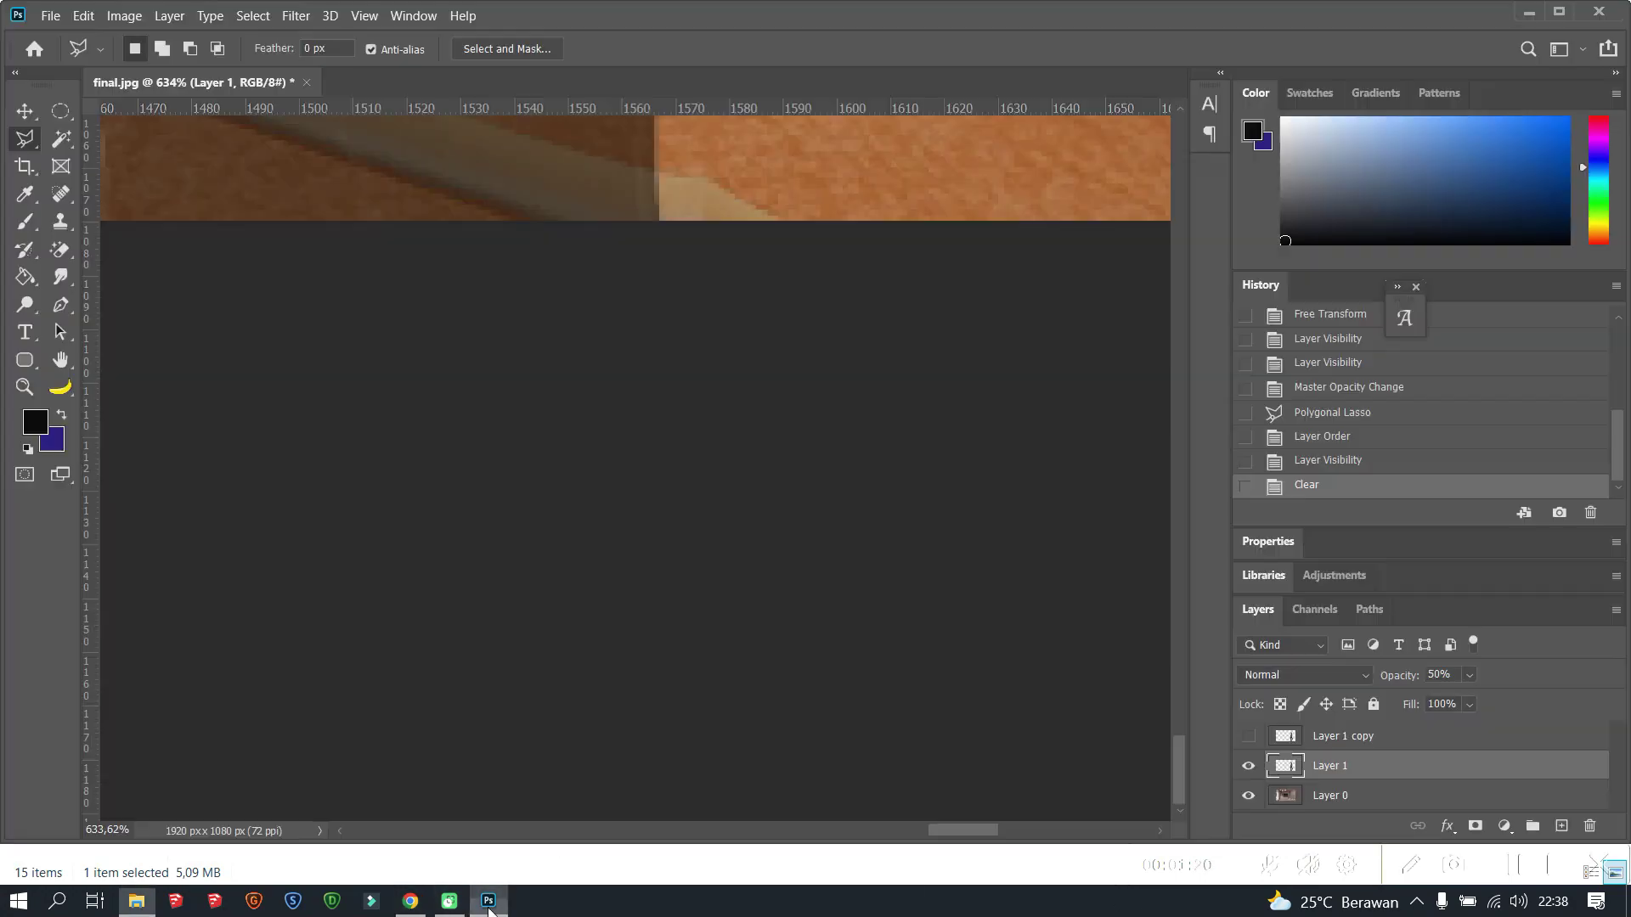
pyautogui.keyDown('alt'); pyautogui.scroll(4, 533, 217); pyautogui.keyUp('alt')
# Step: Outline the chair back over her legs, delete that area, and restore 100% layer opacity
pyautogui.click(498, 228)
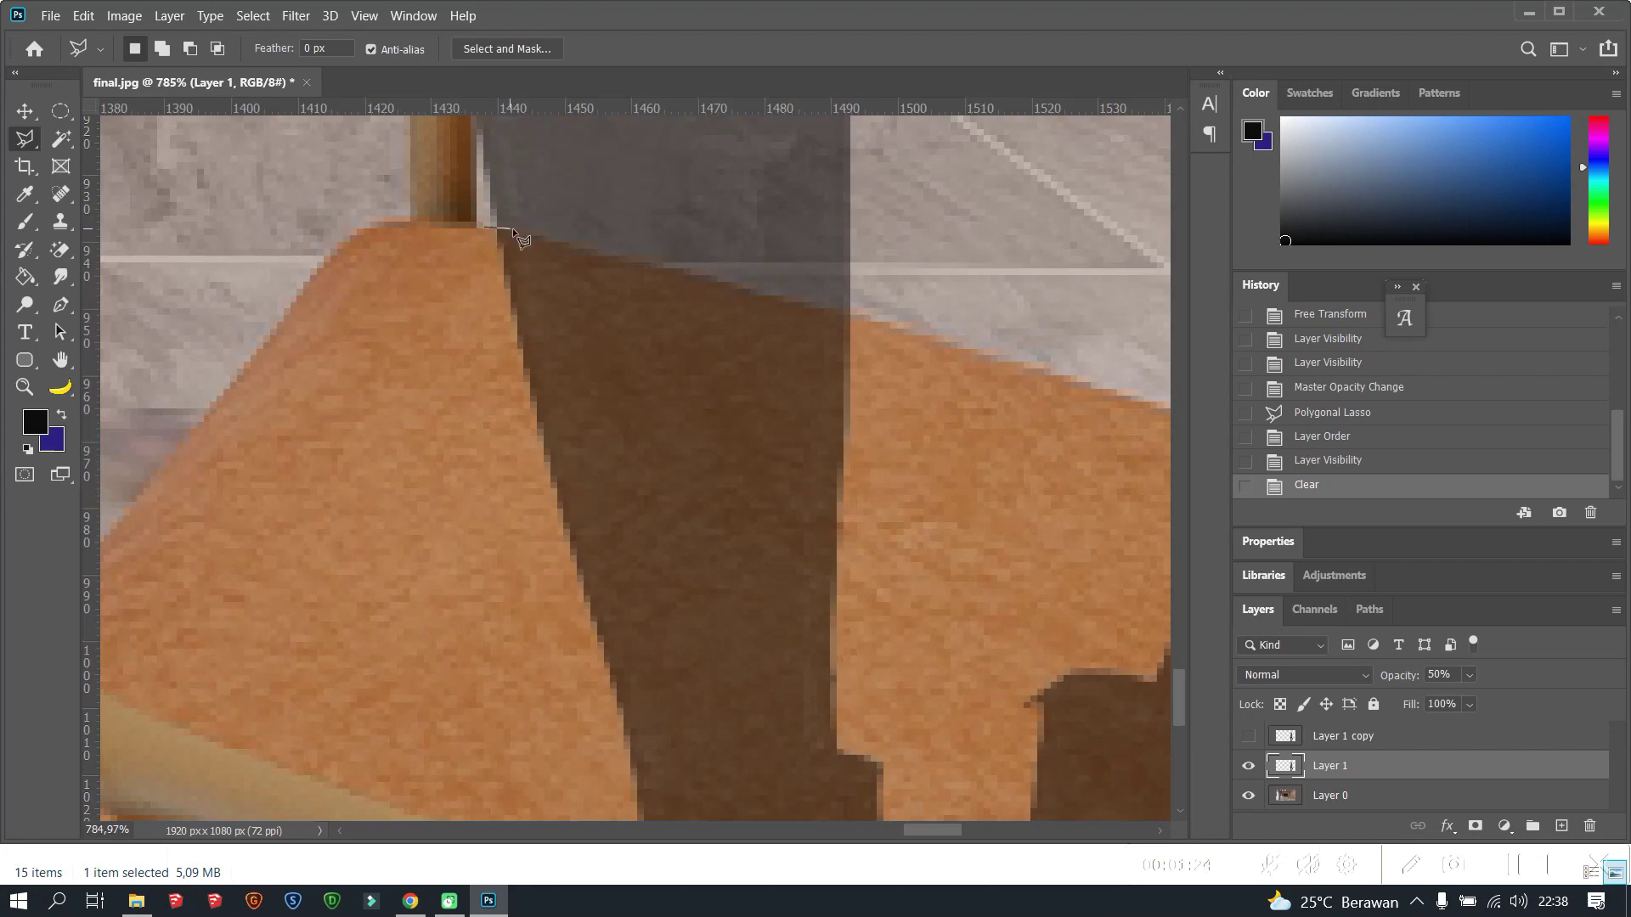
pyautogui.click(845, 313)
pyautogui.click(858, 429)
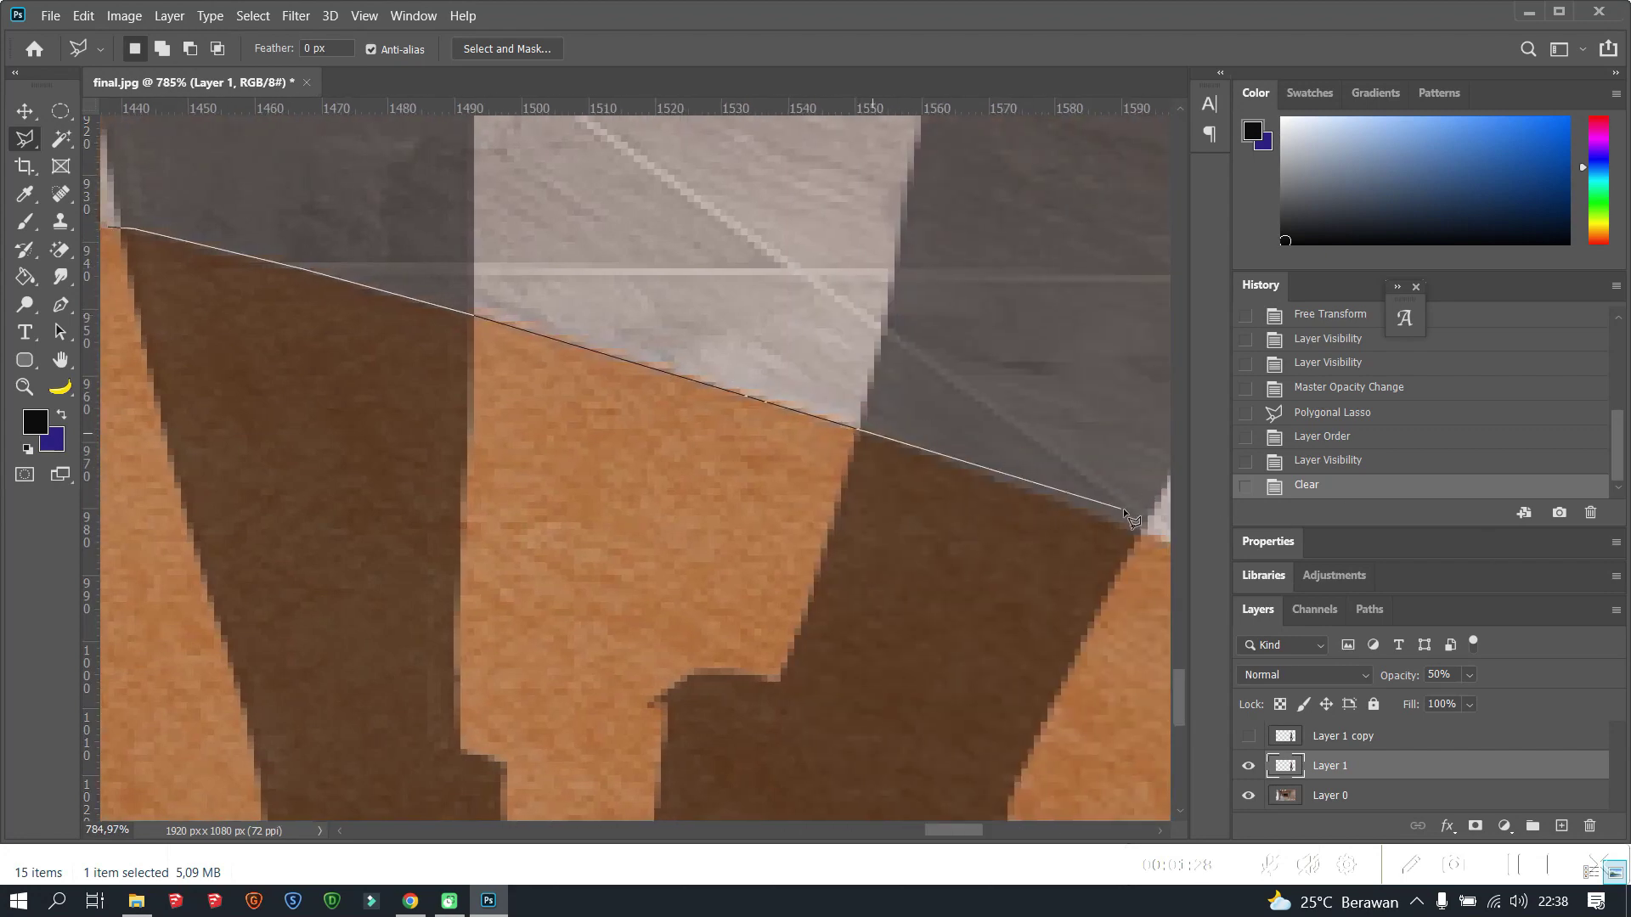
pyautogui.click(1142, 536)
pyautogui.click(1092, 673)
pyautogui.click(330, 746)
pyautogui.click(175, 664)
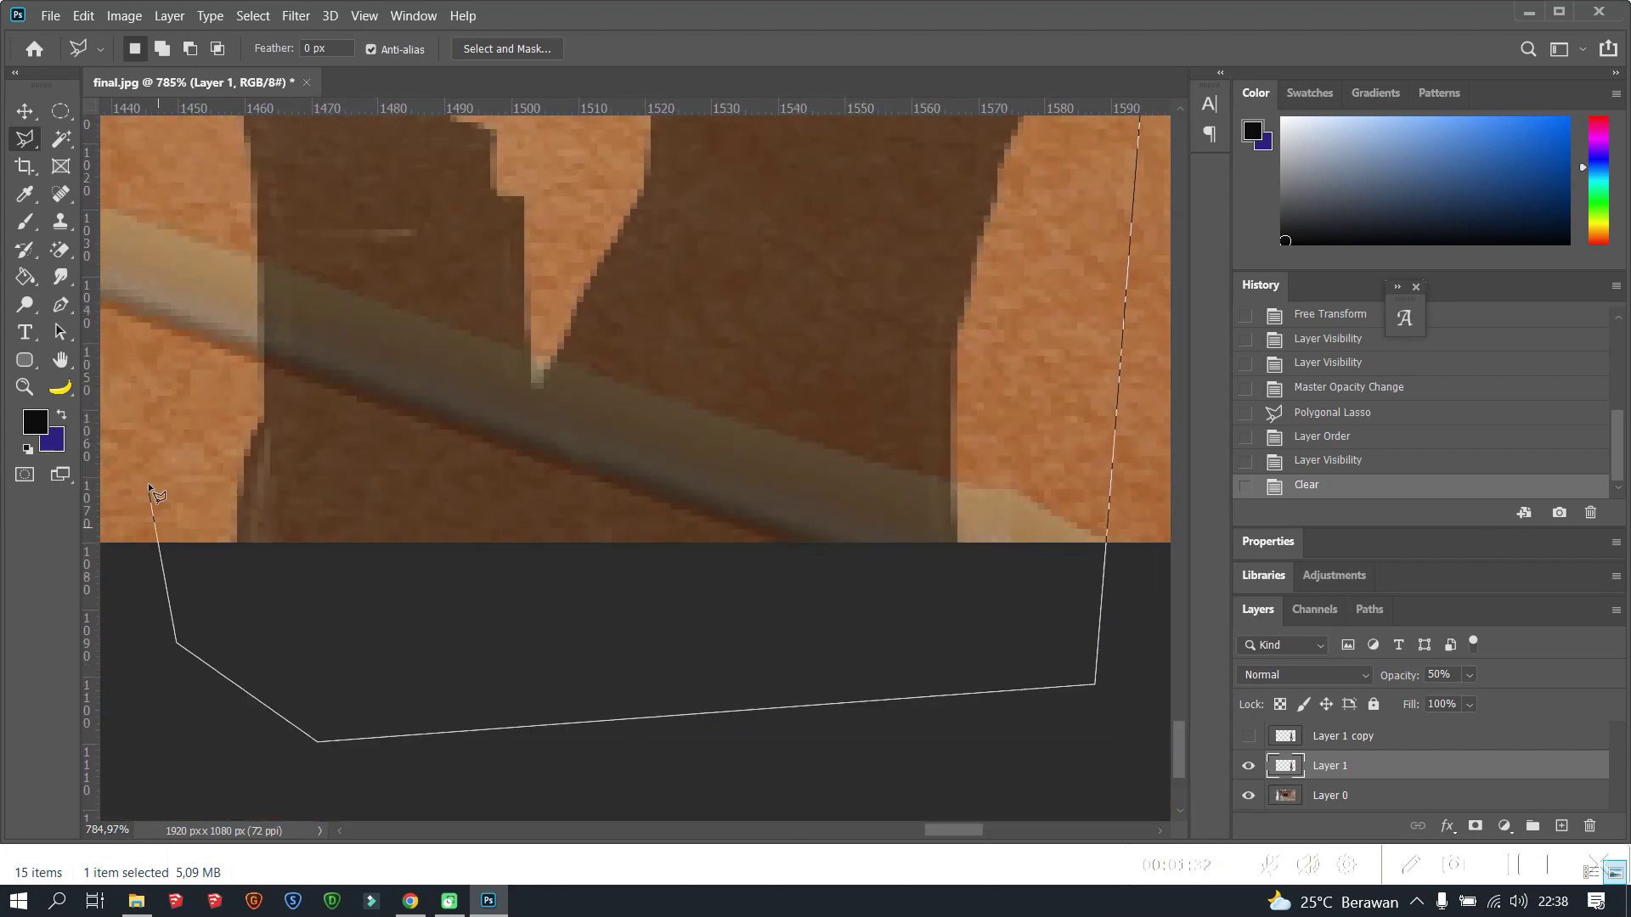
pyautogui.click(215, 298)
pyautogui.keyDown('alt'); pyautogui.scroll(-4, 375, 334); pyautogui.keyUp('alt')
pyautogui.keyDown('alt'); pyautogui.scroll(-5, 793, 593); pyautogui.keyUp('alt')
pyautogui.press('Delete')
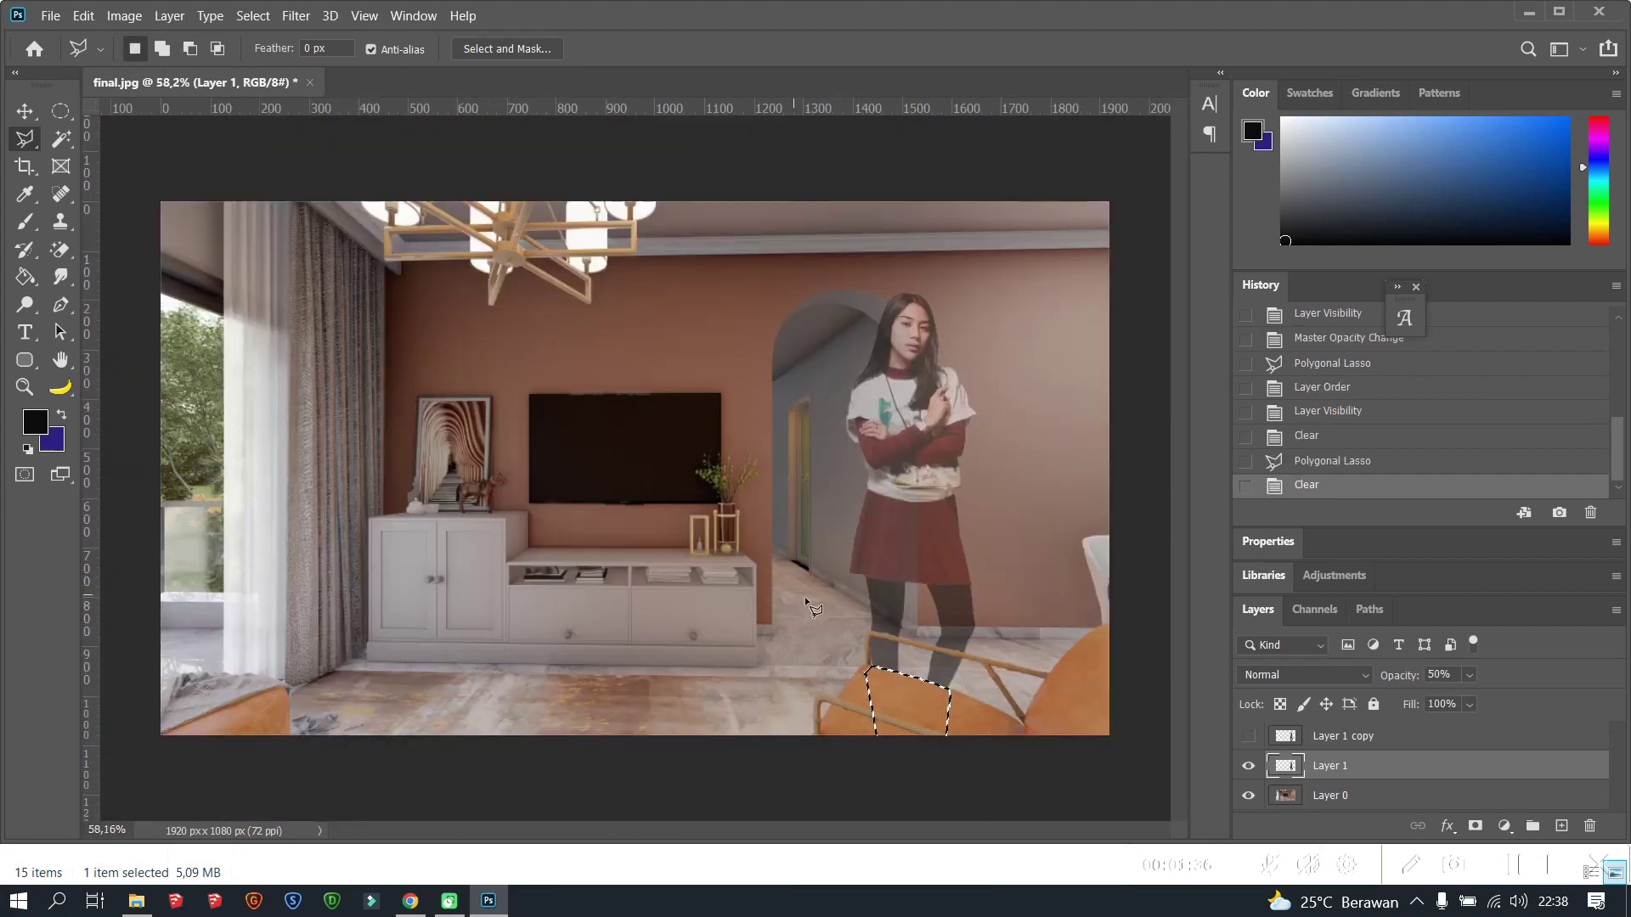
pyautogui.moveTo(1469, 675); pyautogui.dragTo(1597, 702)
# Step: Clear a stray colour selection and set the woman layer's opacity to 90%
pyautogui.click(60, 138)
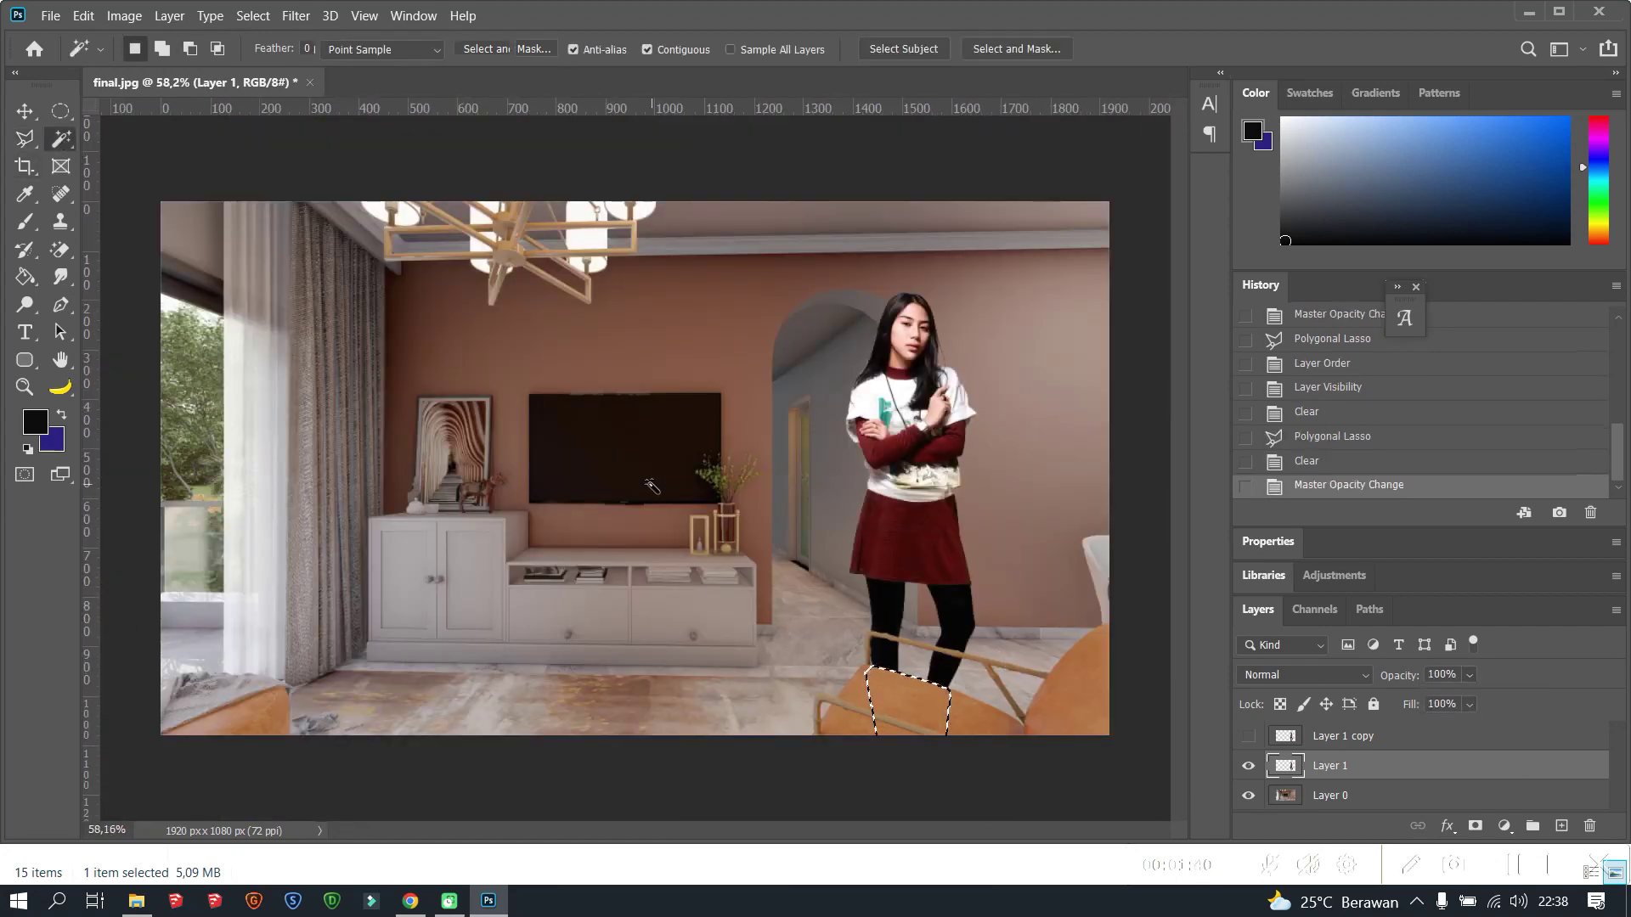
pyautogui.click(654, 488)
pyautogui.hotkey('ctrl', 'd')
pyautogui.keyDown('alt'); pyautogui.scroll(-2, 688, 518); pyautogui.keyUp('alt')
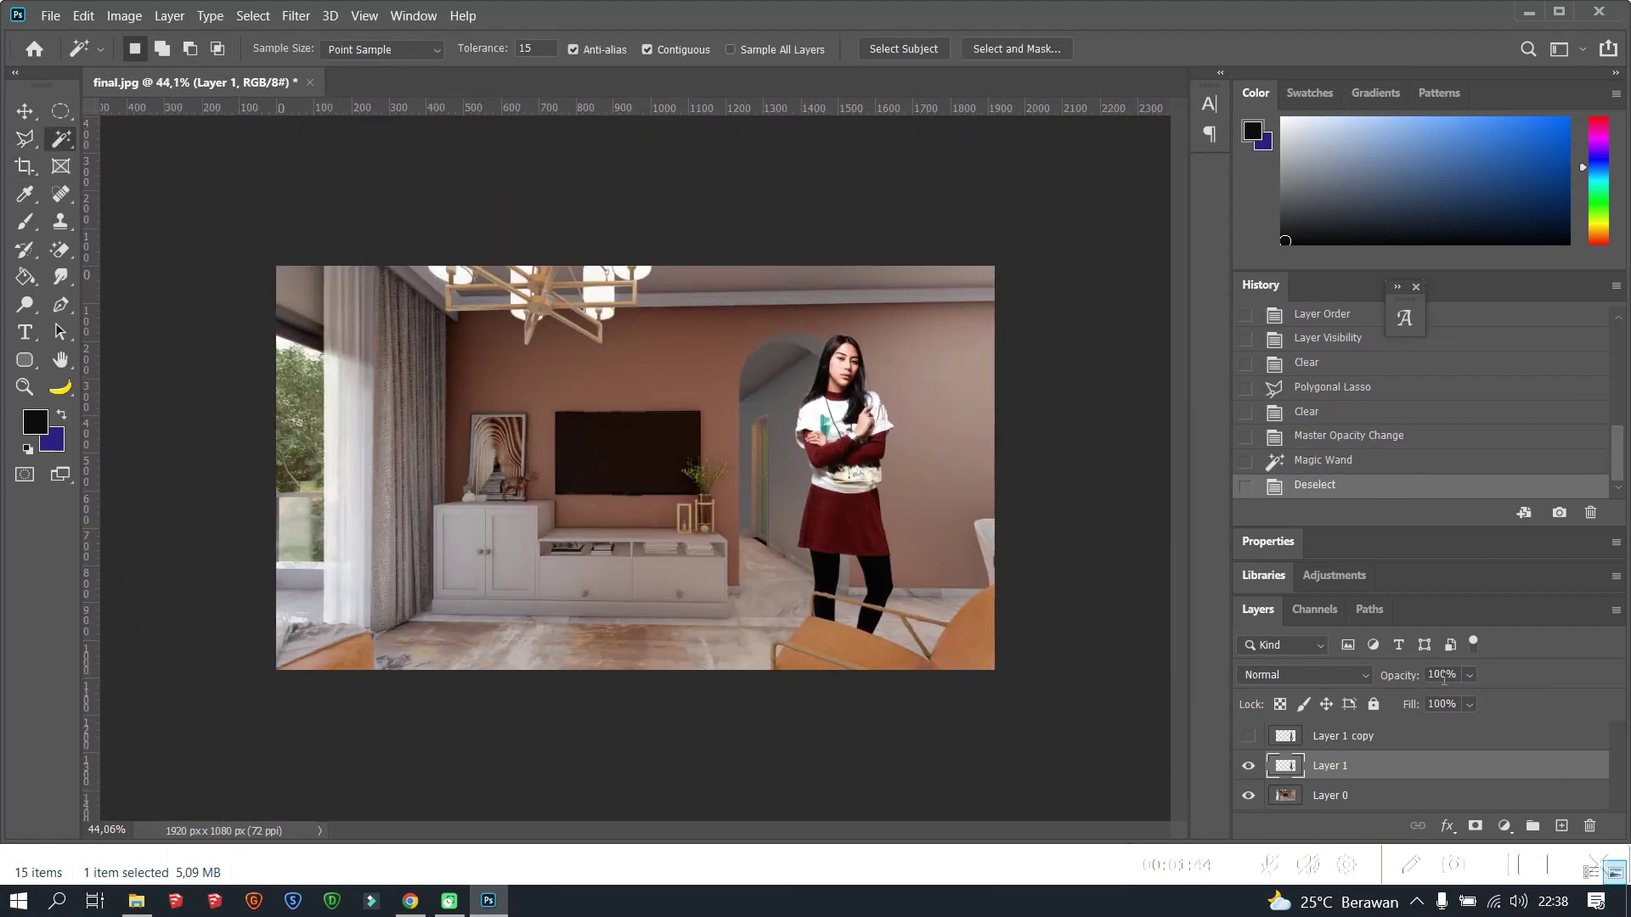
pyautogui.click(1444, 675)
pyautogui.write('90')
pyautogui.press('Return')
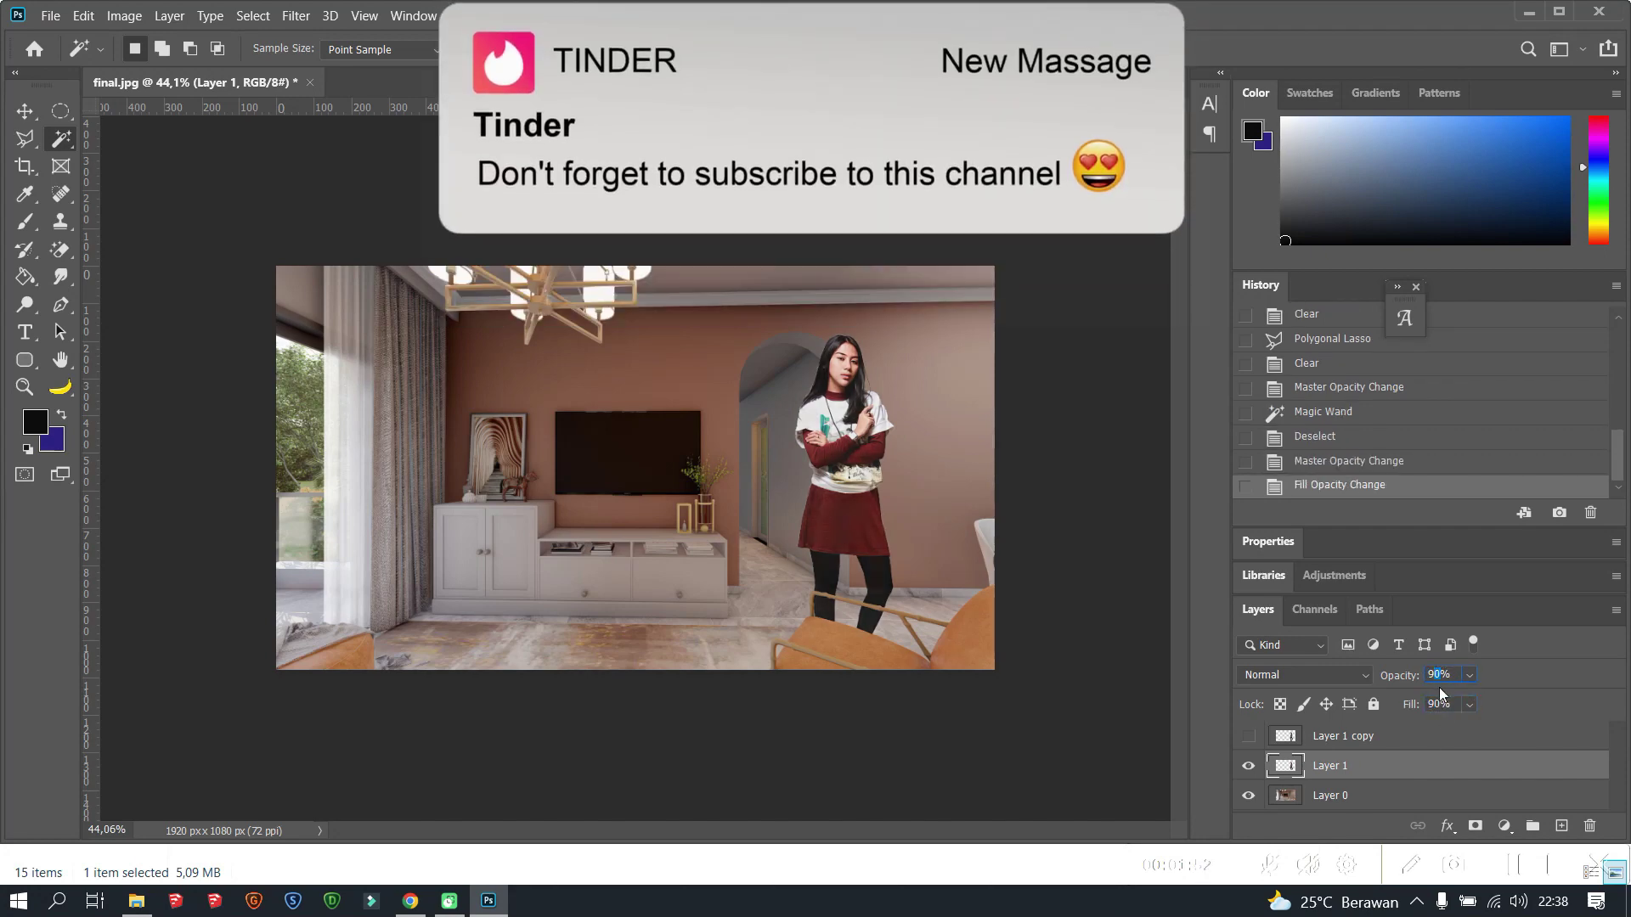
# Step: Set the woman layer's opacity and fill to 95%
pyautogui.hotkey('shift', '9')
pyautogui.press('9')
pyautogui.press('5')
pyautogui.hotkey('shift', '9')
pyautogui.hotkey('shift', '5')
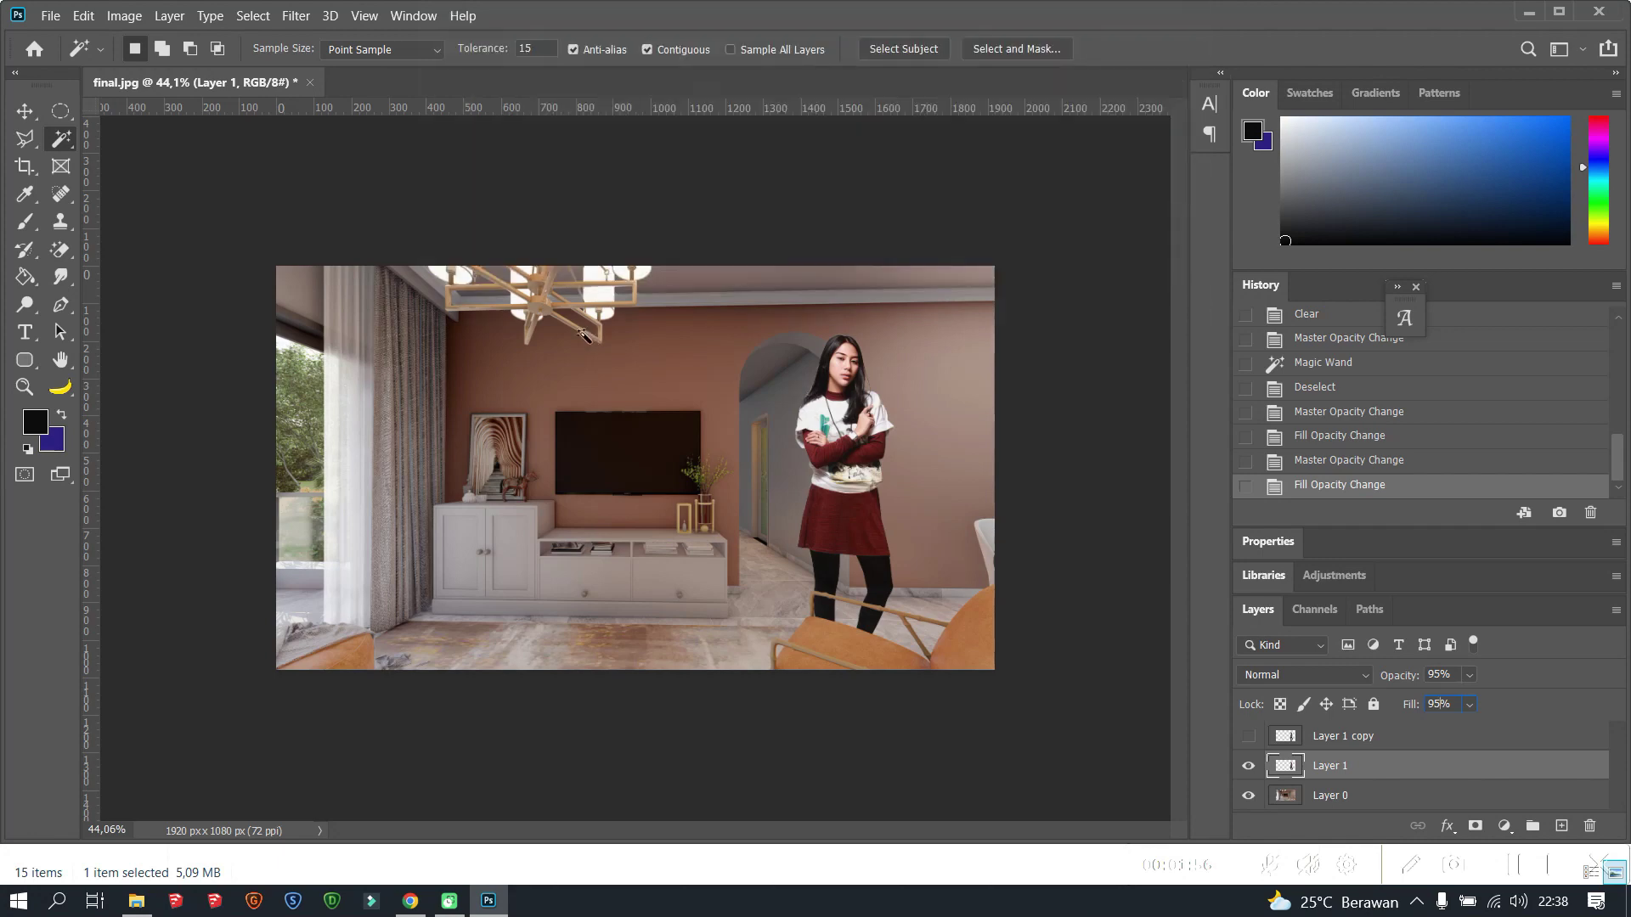
# Step: Select the room and woman layers and stamp the visible image into Layer 2
pyautogui.click(671, 414)
pyautogui.hotkey('ctrl', 'd')
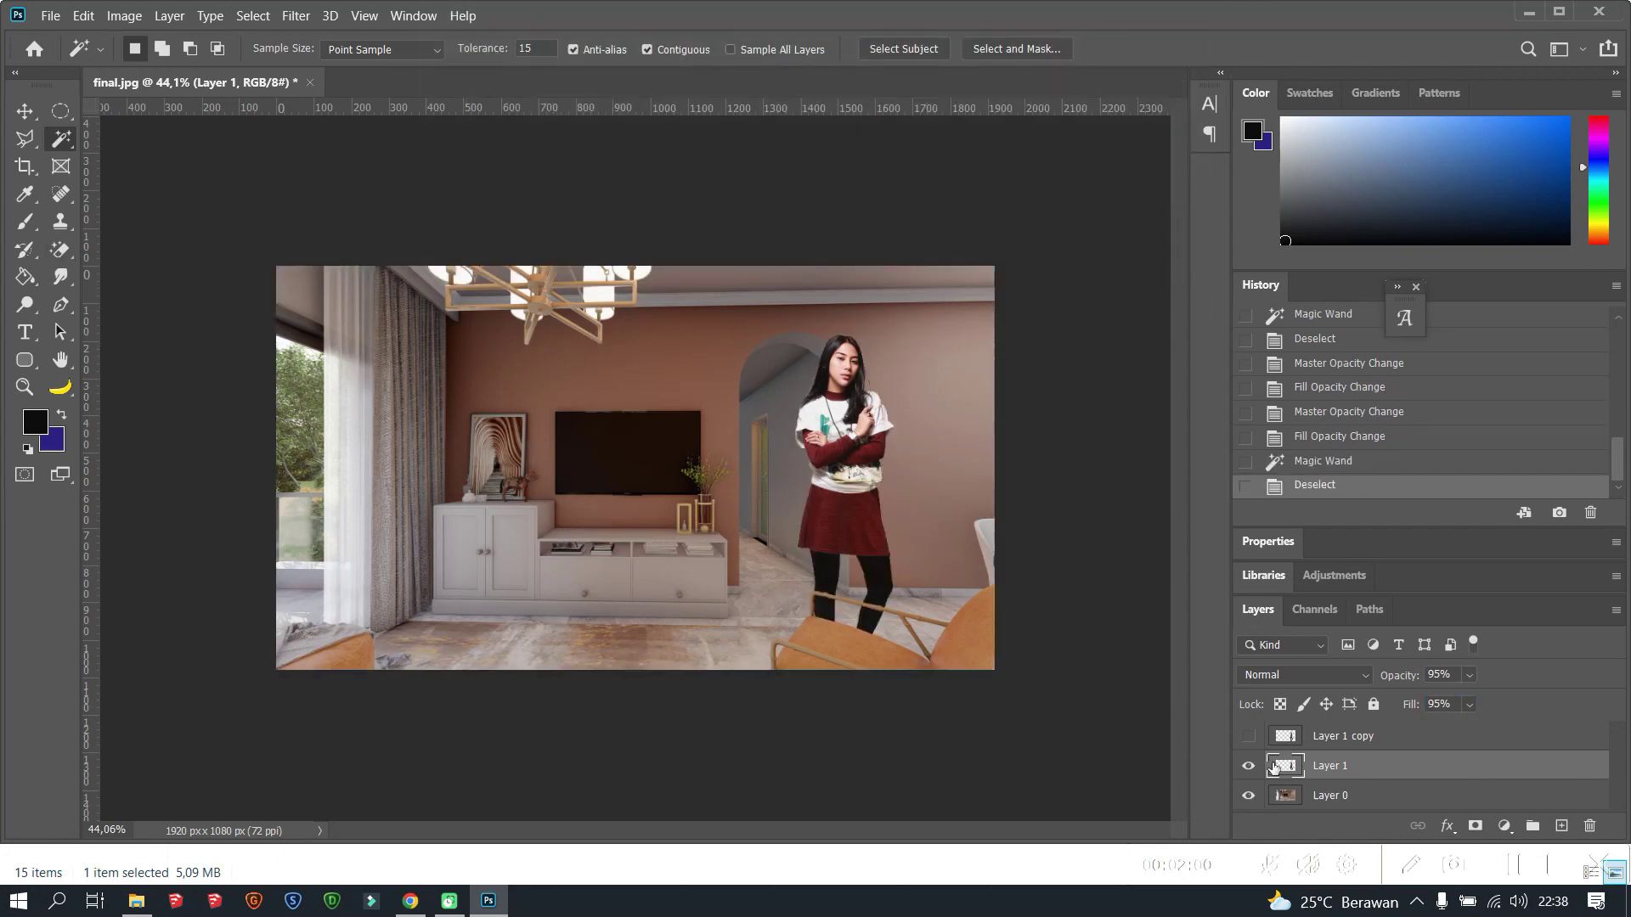
pyautogui.keyDown('shift'); pyautogui.click(1315, 795); pyautogui.keyUp('shift')
pyautogui.hotkey('ctrl', 'shift', 'alt', 'e')
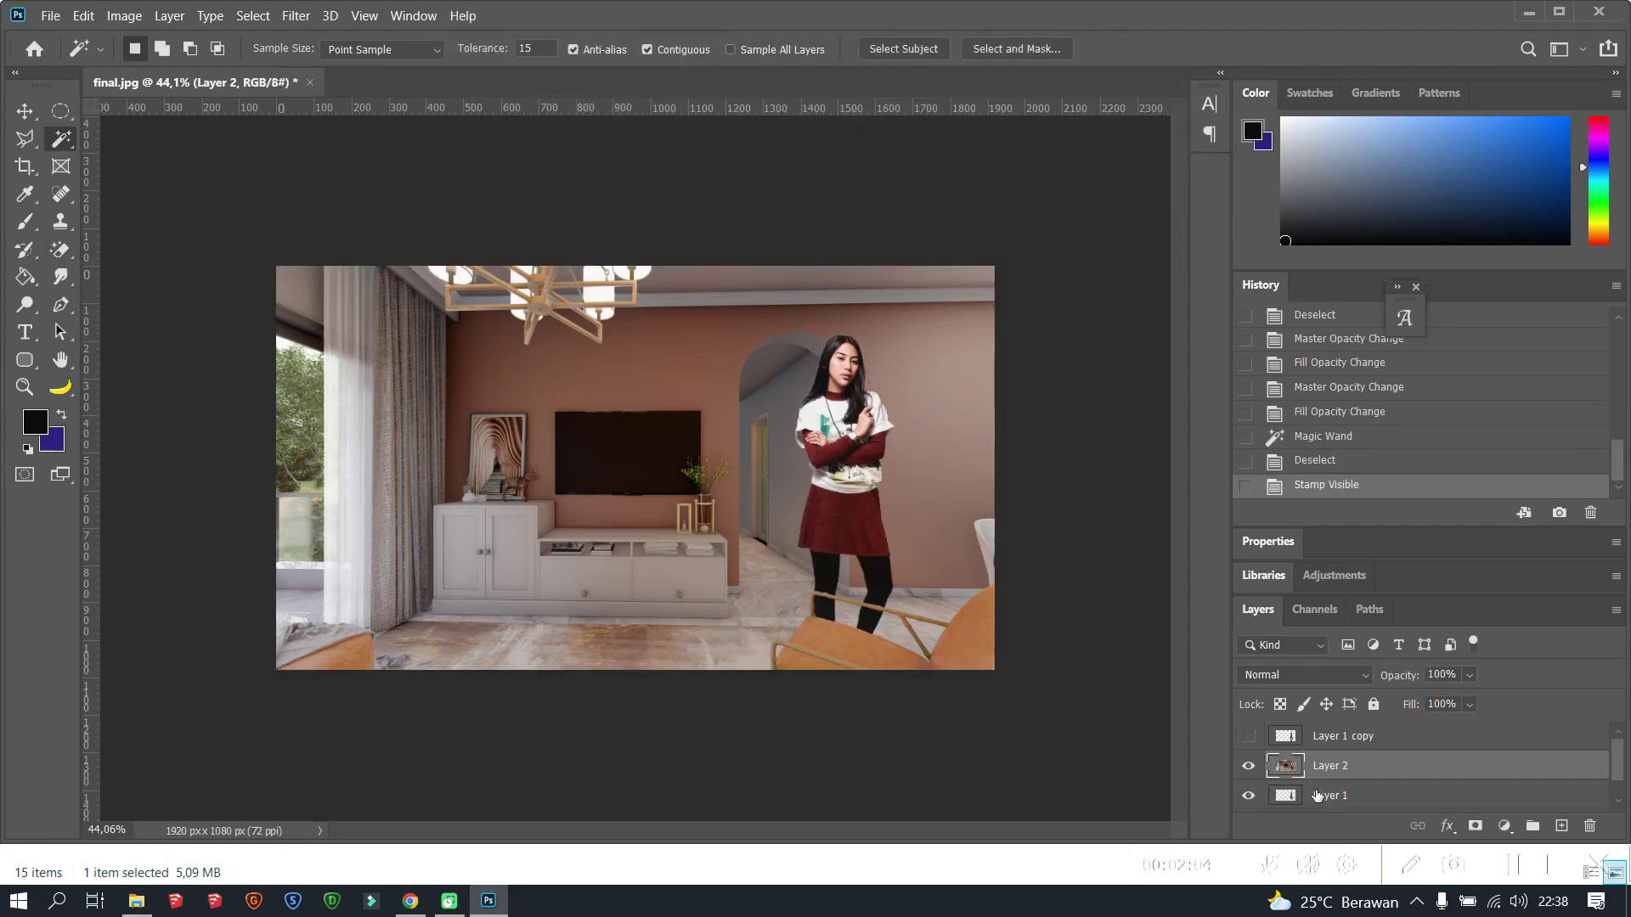
# Step: Apply a Camera Raw Filter: temperature +3, tint -6, blacks -9, texture +14, dehaze +19, saturation -4
pyautogui.click(407, 18)
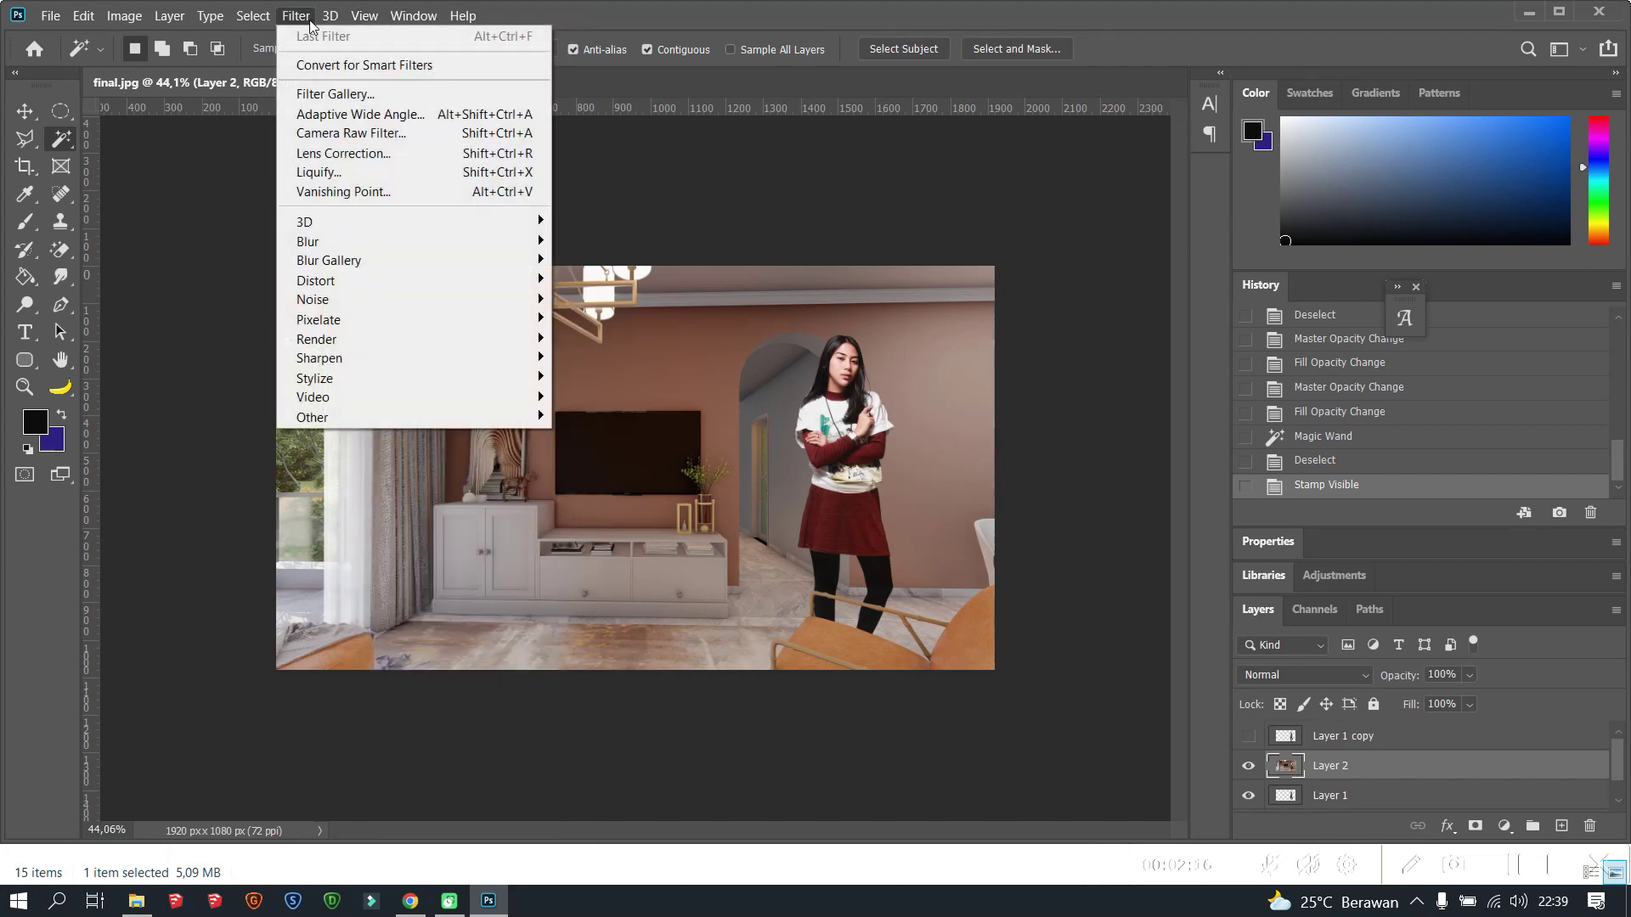
pyautogui.click(351, 133)
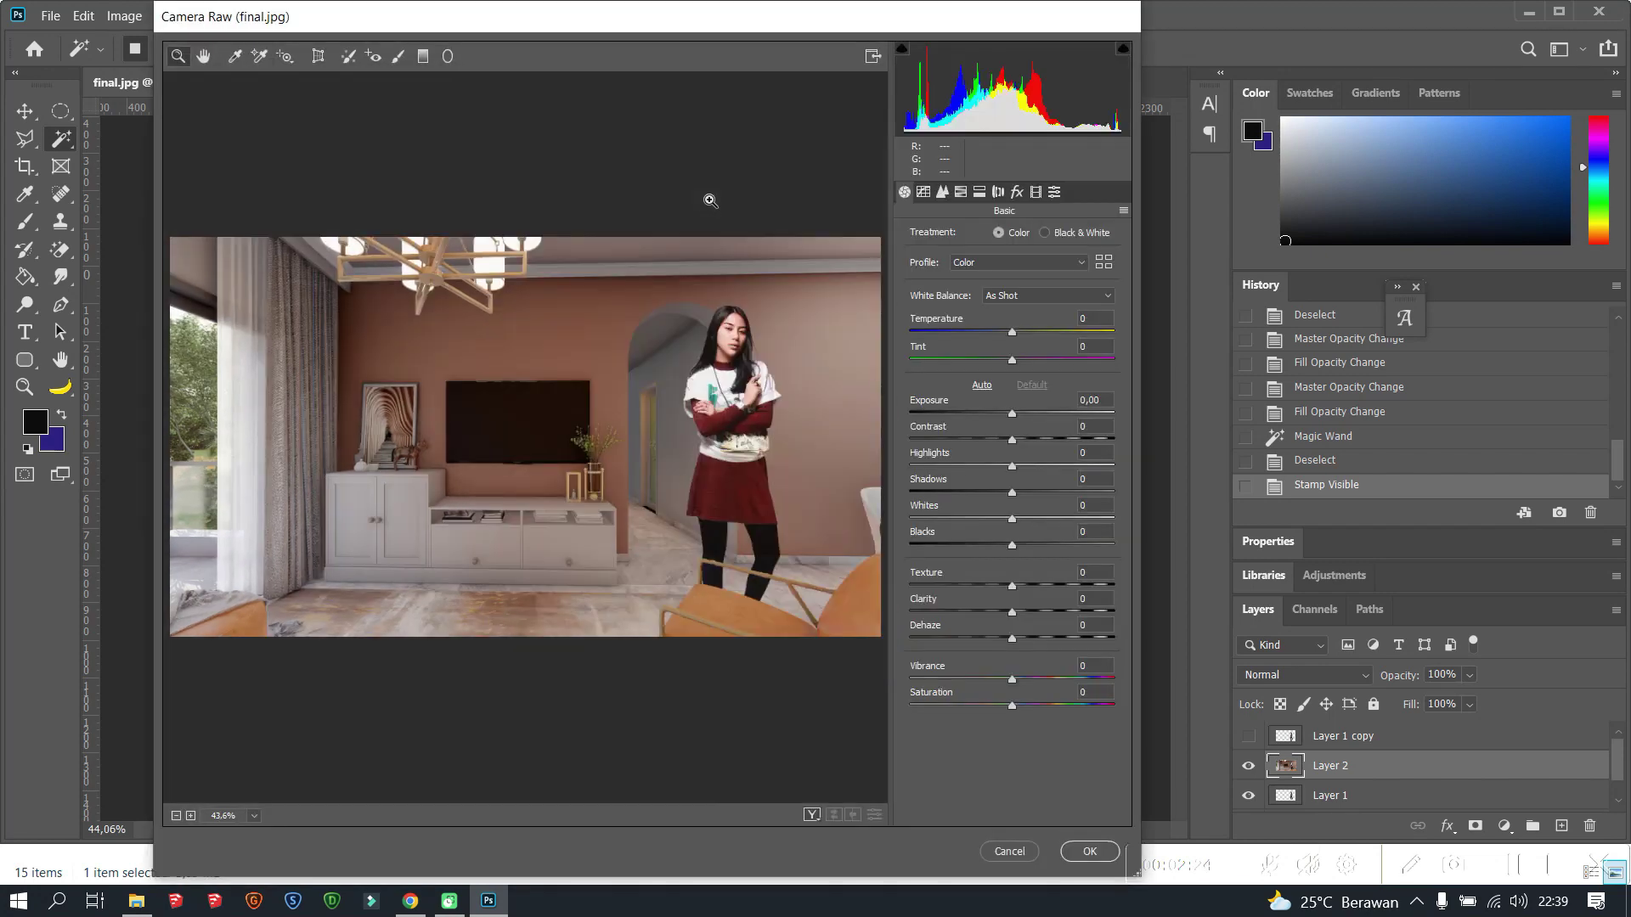
pyautogui.moveTo(1012, 331)
pyautogui.mouseDown()
pyautogui.moveTo(1002, 361)
pyautogui.moveTo(1027, 440)
pyautogui.moveTo(1003, 466)
pyautogui.moveTo(1018, 518)
pyautogui.moveTo(998, 545)
pyautogui.moveTo(1026, 585)
pyautogui.moveTo(1022, 691)
pyautogui.mouseUp()
pyautogui.moveTo(1012, 706); pyautogui.dragTo(1007, 705)
pyautogui.moveTo(1005, 360); pyautogui.dragTo(1015, 332)
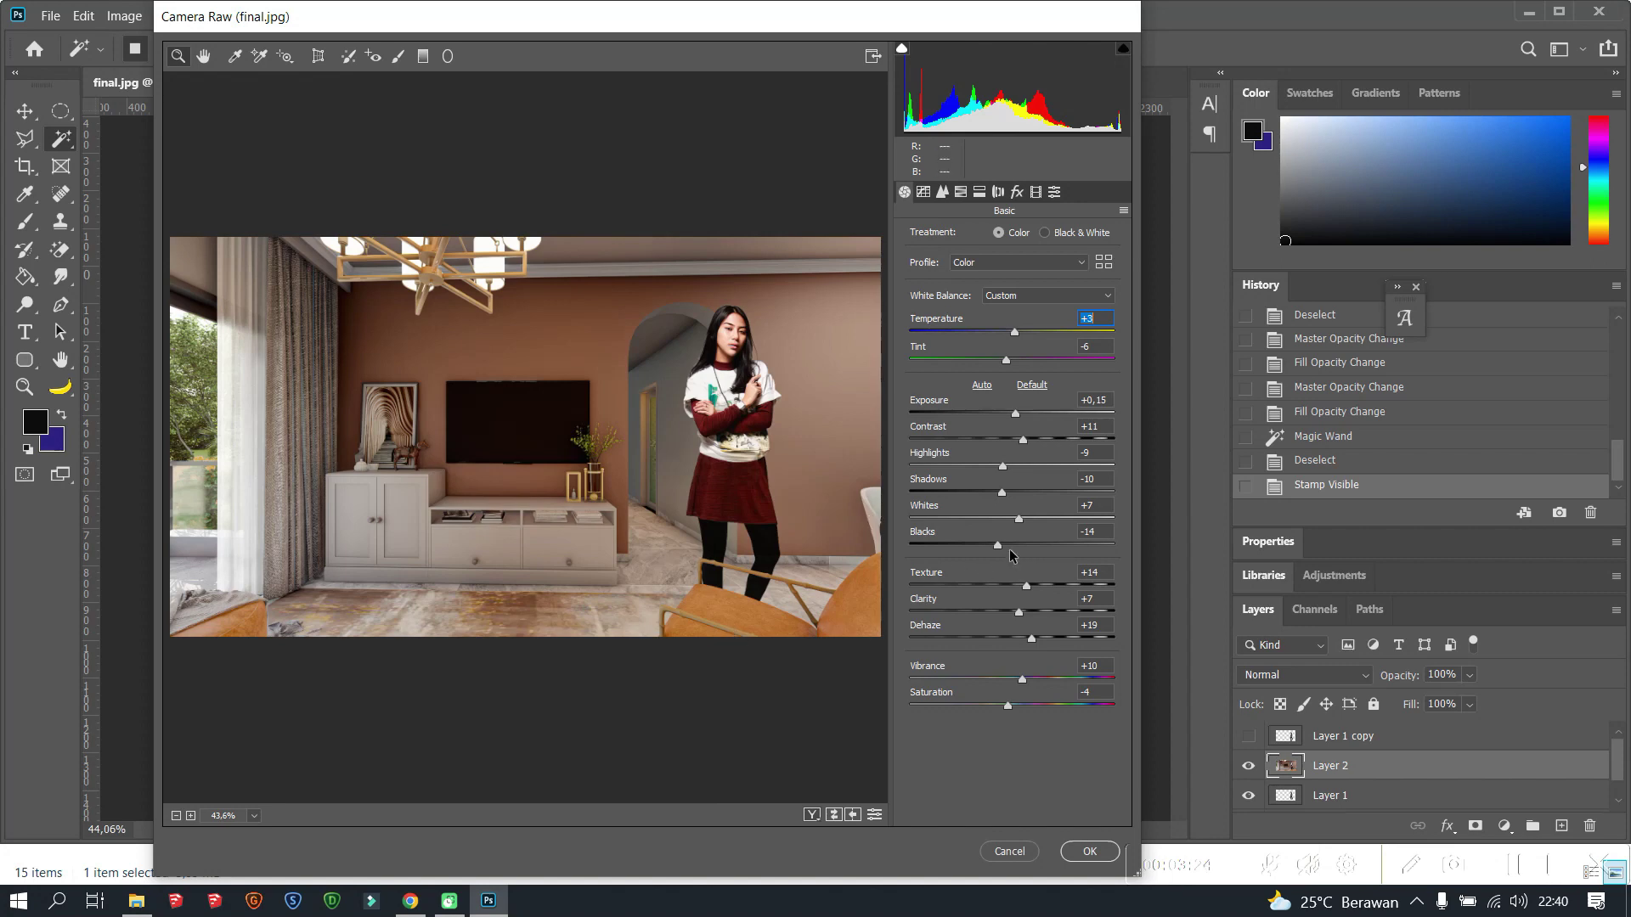
pyautogui.moveTo(1001, 544)
pyautogui.mouseDown()
pyautogui.moveTo(1014, 519)
pyautogui.moveTo(997, 491)
pyautogui.moveTo(1018, 469)
pyautogui.moveTo(1008, 414)
pyautogui.moveTo(1007, 466)
pyautogui.moveTo(1012, 438)
pyautogui.mouseUp()
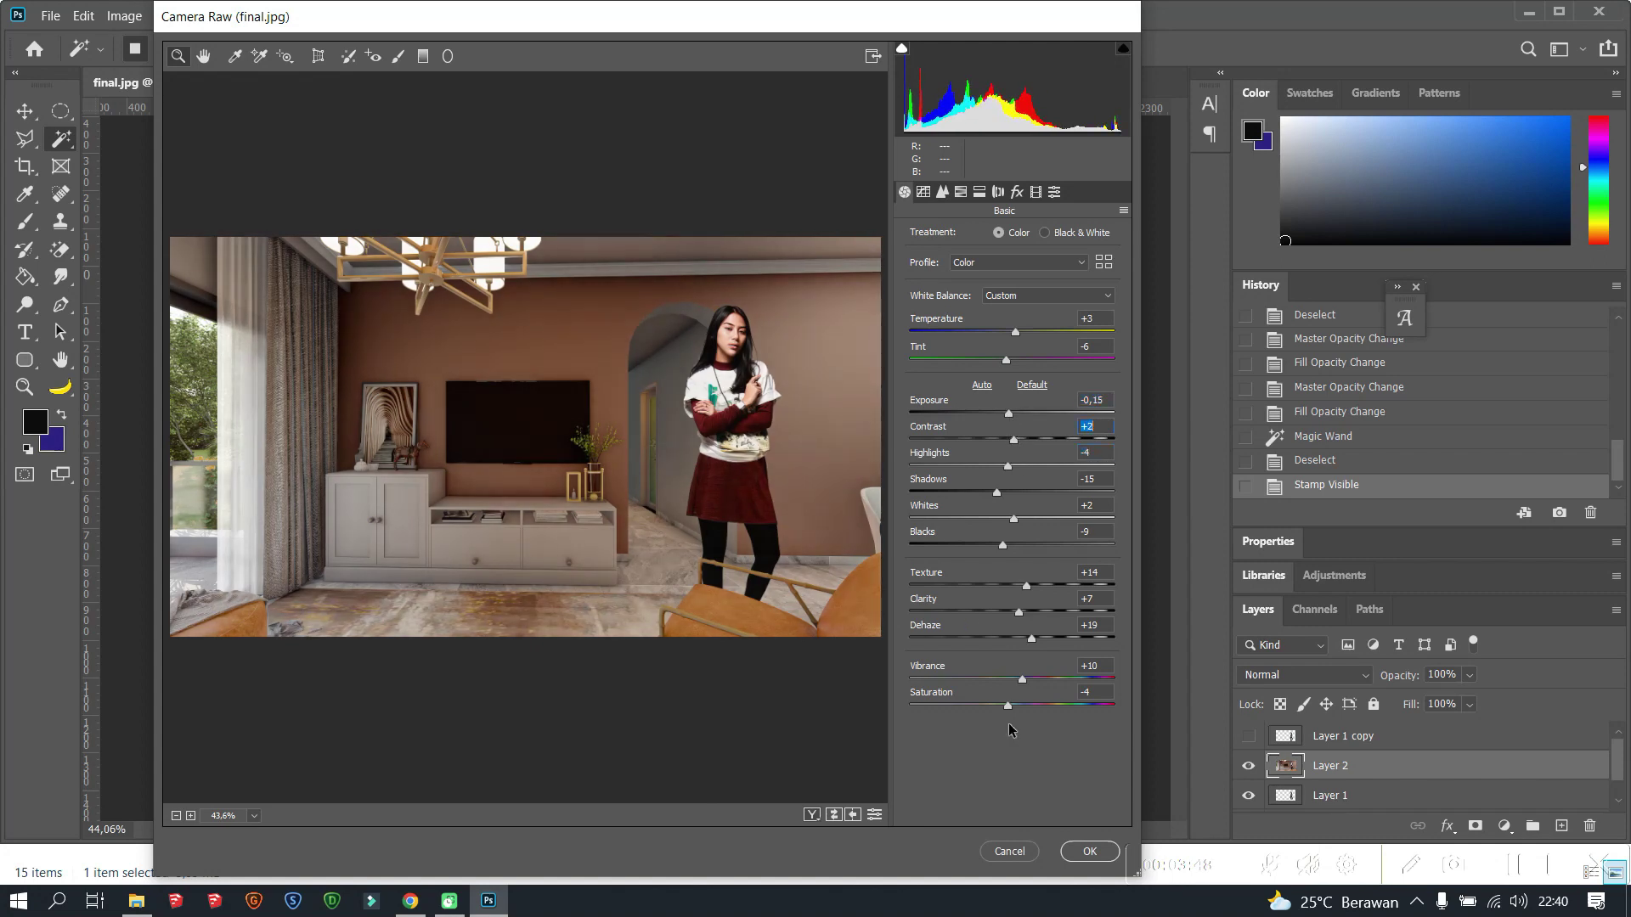
pyautogui.click(1086, 849)
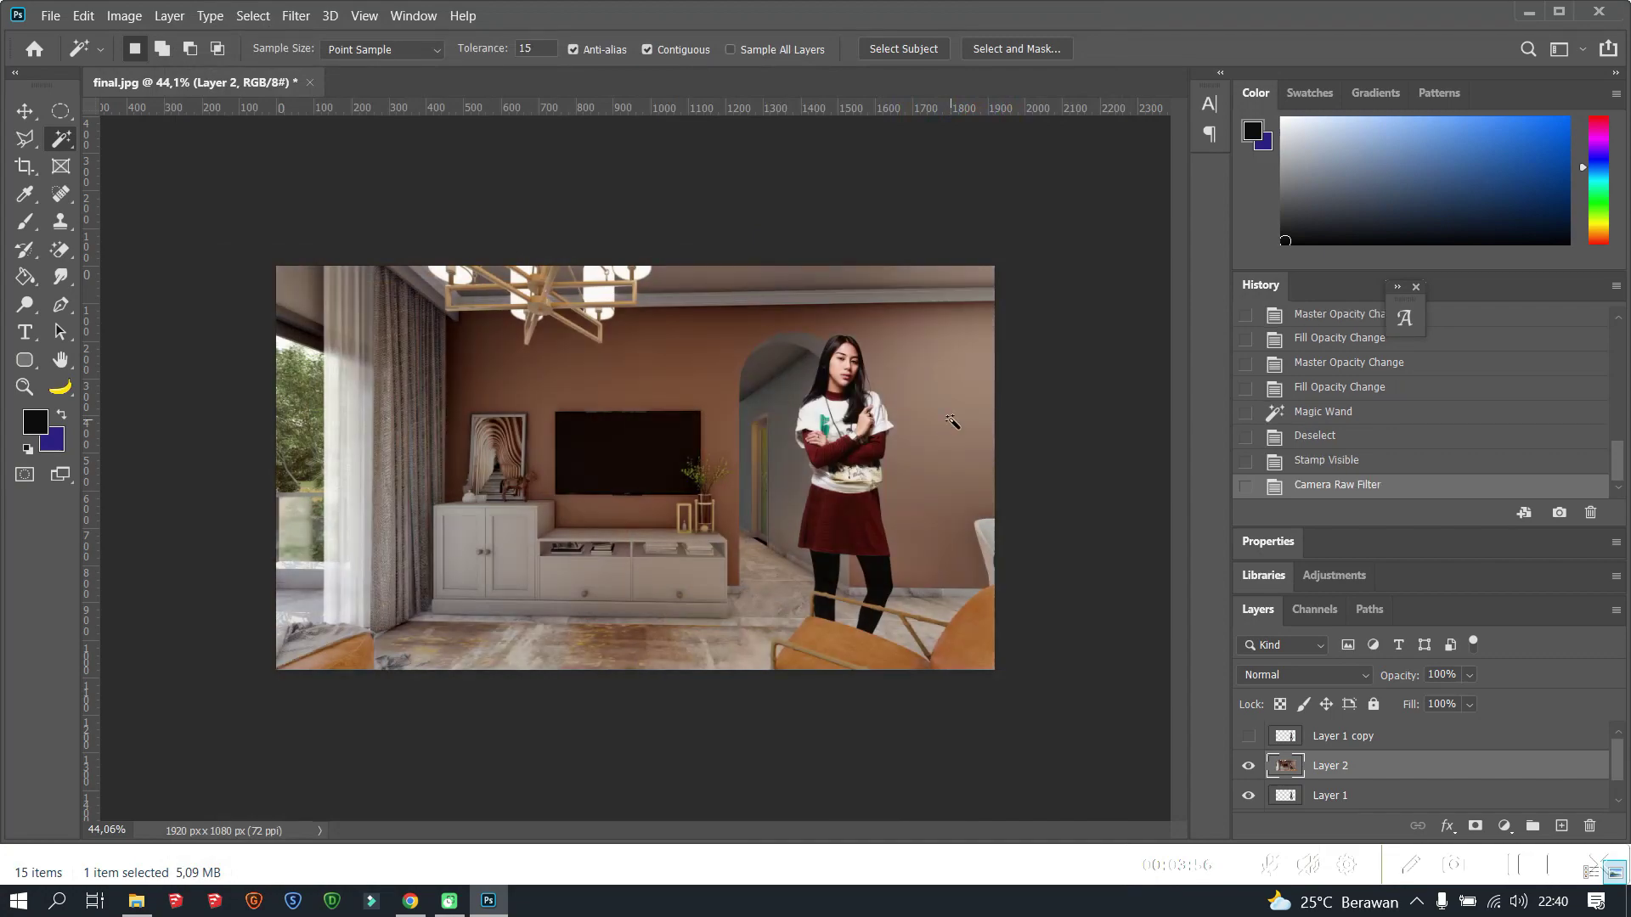
# Step: Zoom in and out to inspect the colour-graded living-room composite
pyautogui.keyDown('alt'); pyautogui.scroll(5, 951, 422); pyautogui.keyUp('alt')
pyautogui.keyDown('alt'); pyautogui.scroll(-2, 845, 297); pyautogui.keyUp('alt')
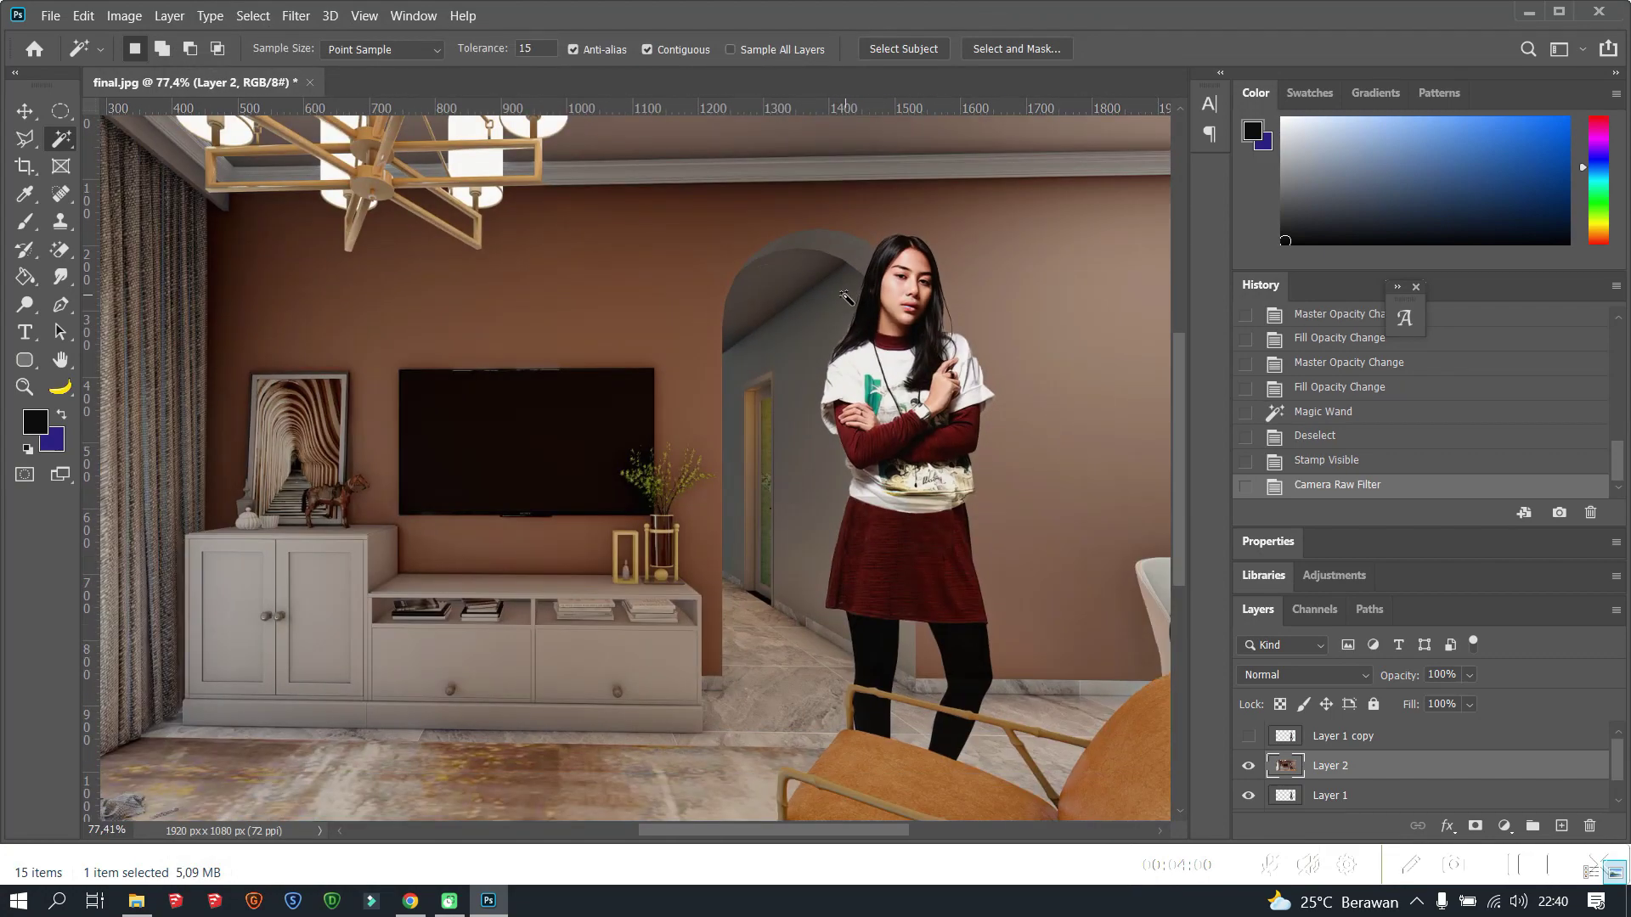
pyautogui.keyDown('alt'); pyautogui.scroll(-2, 845, 297); pyautogui.keyUp('alt')
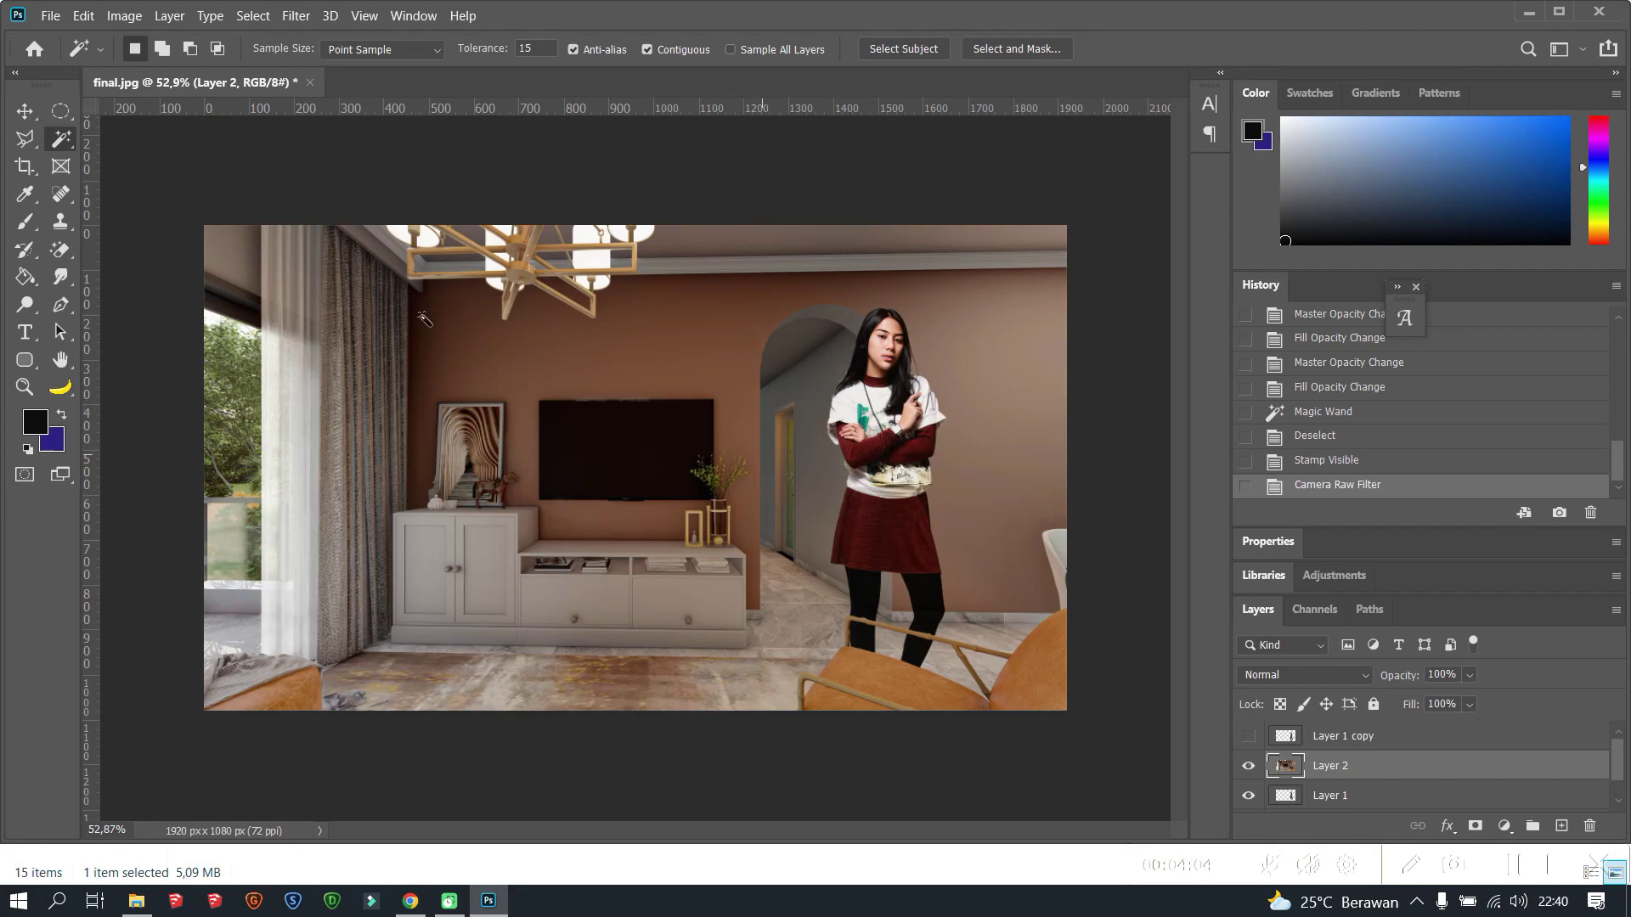
pyautogui.keyDown('alt'); pyautogui.scroll(3, 656, 412); pyautogui.keyUp('alt')
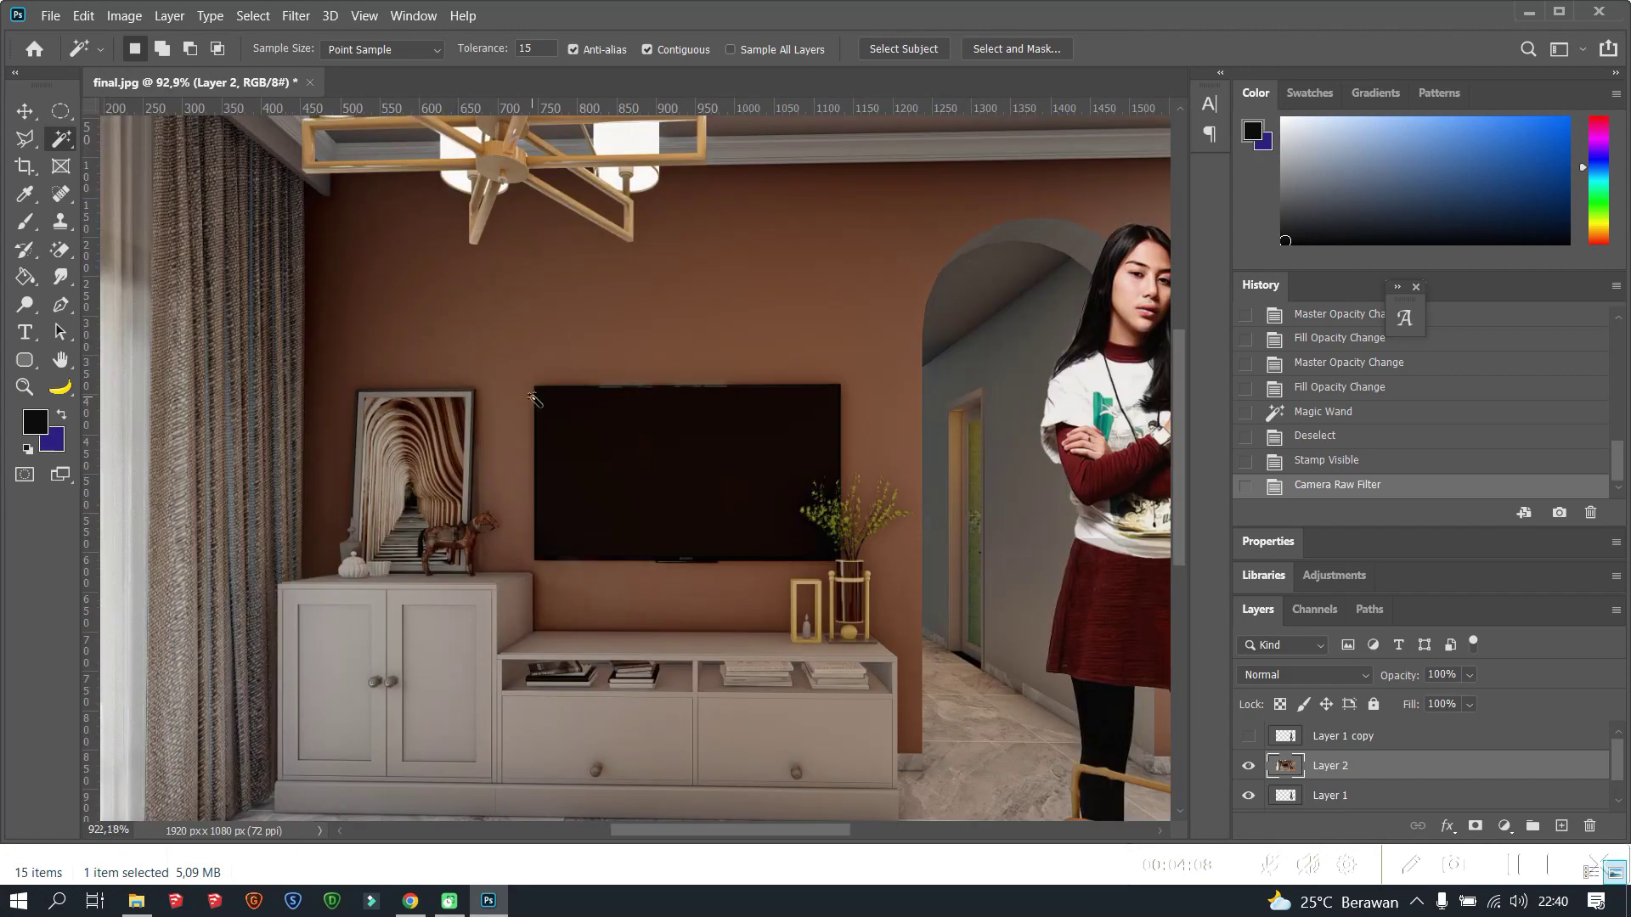
pyautogui.keyDown('alt'); pyautogui.scroll(3, 654, 415); pyautogui.keyUp('alt')
pyautogui.keyDown('alt'); pyautogui.scroll(2, 653, 416); pyautogui.keyUp('alt')
pyautogui.keyDown('alt'); pyautogui.scroll(-3, 653, 417); pyautogui.keyUp('alt')
pyautogui.keyDown('alt'); pyautogui.scroll(-1, 653, 416); pyautogui.keyUp('alt')
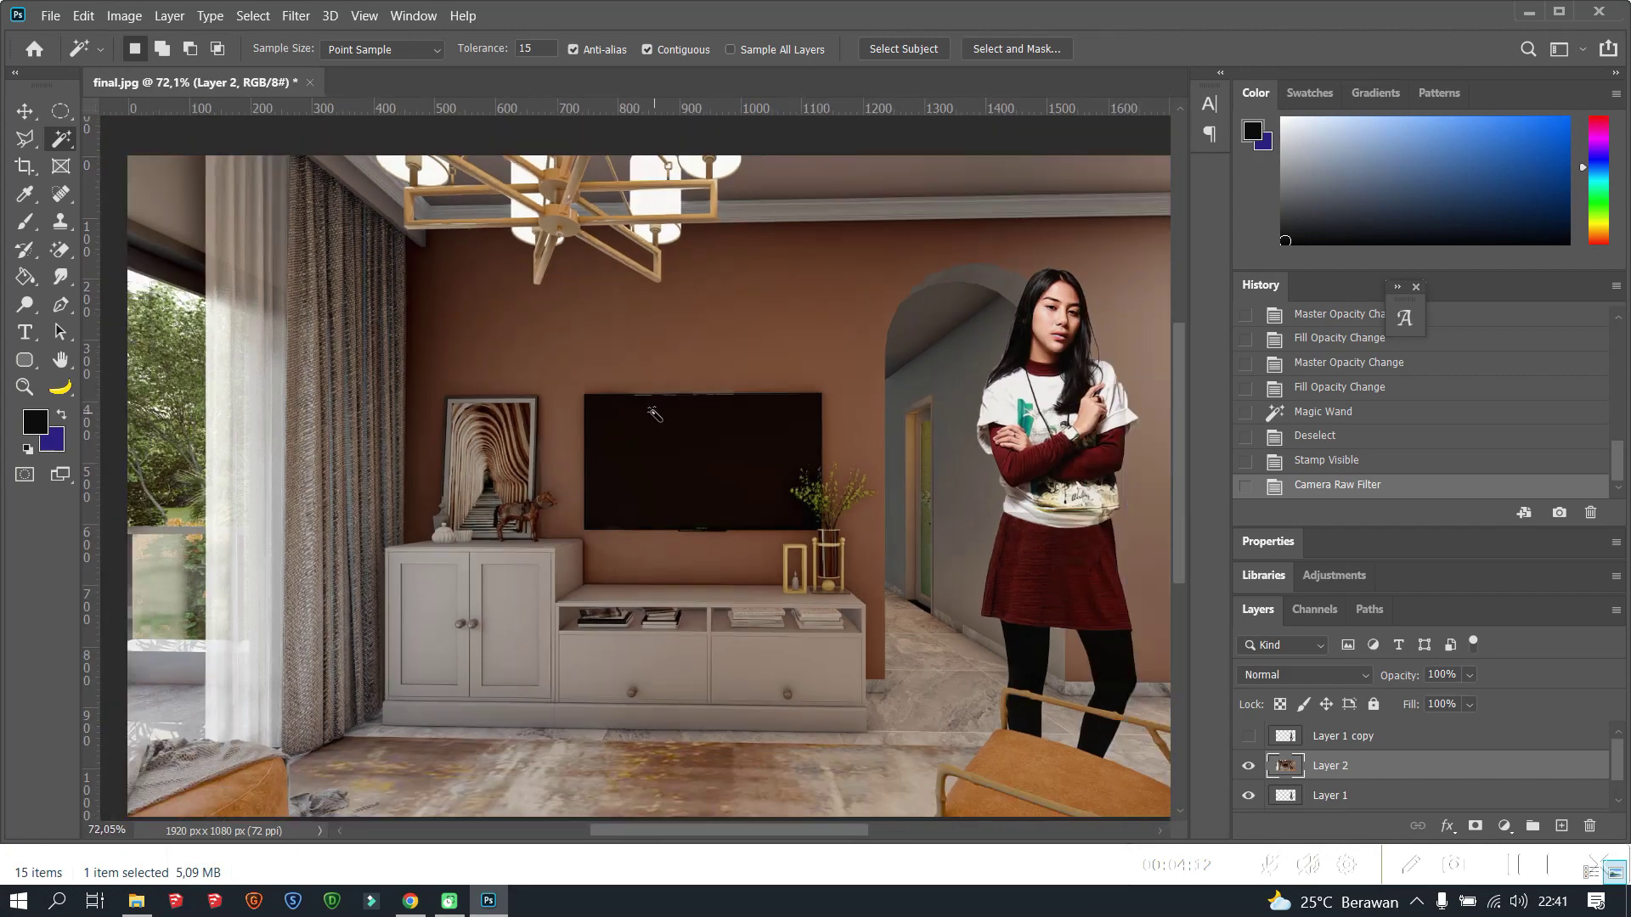
pyautogui.keyDown('alt'); pyautogui.scroll(-1, 653, 415); pyautogui.keyUp('alt')
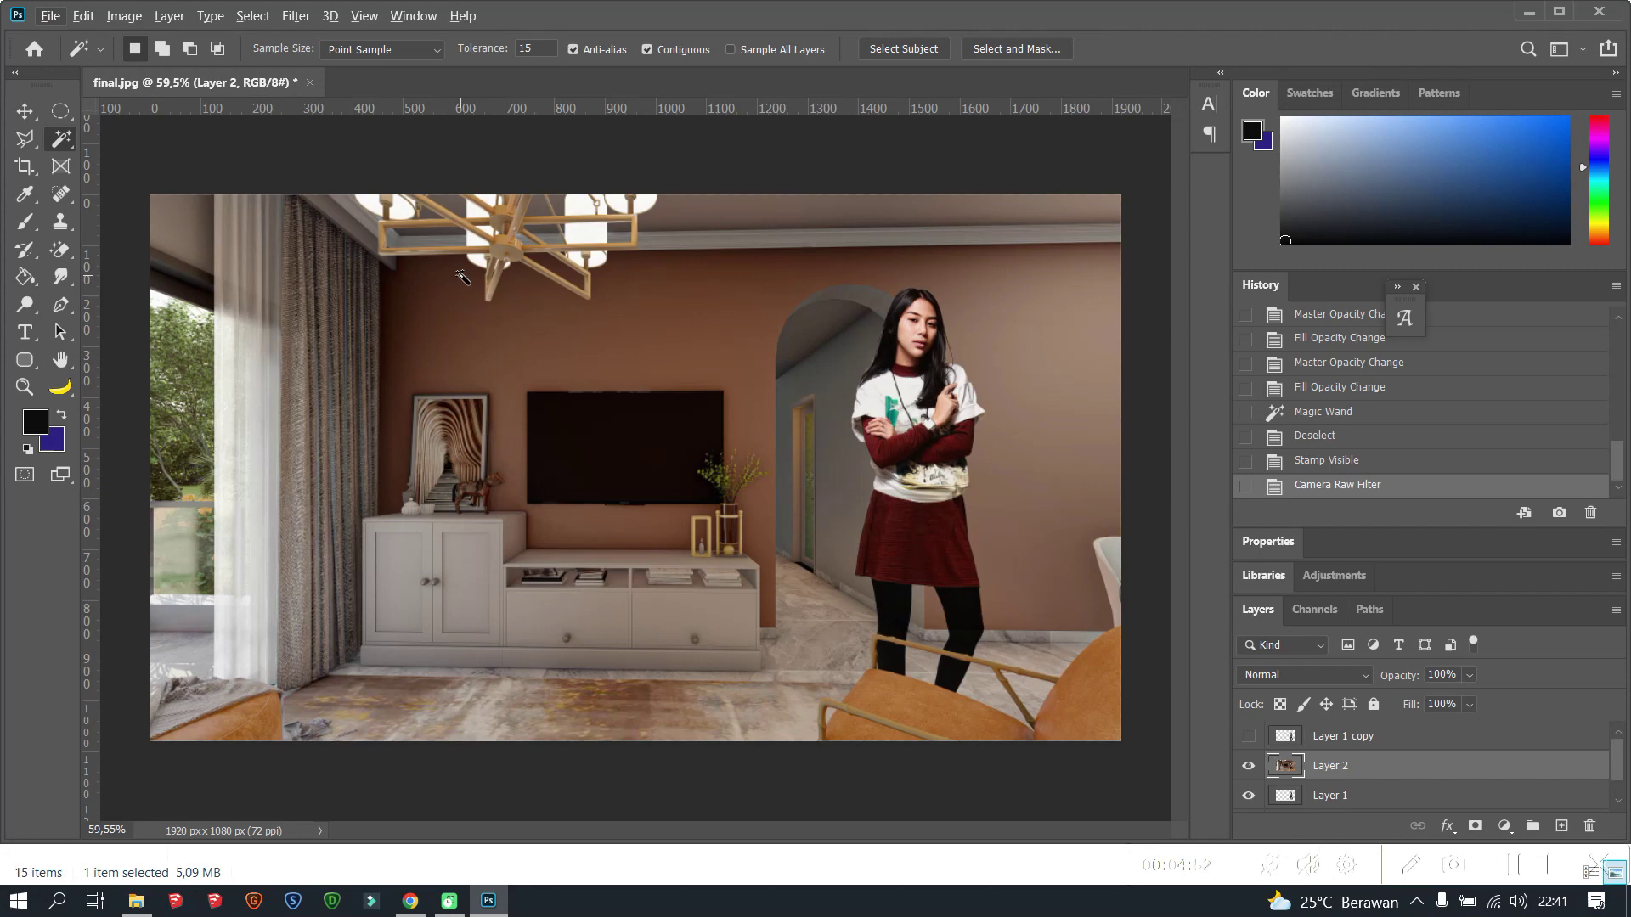
# Step: Save a JPEG copy of the composite on this computer at maximum Quality 12
pyautogui.click(50, 15)
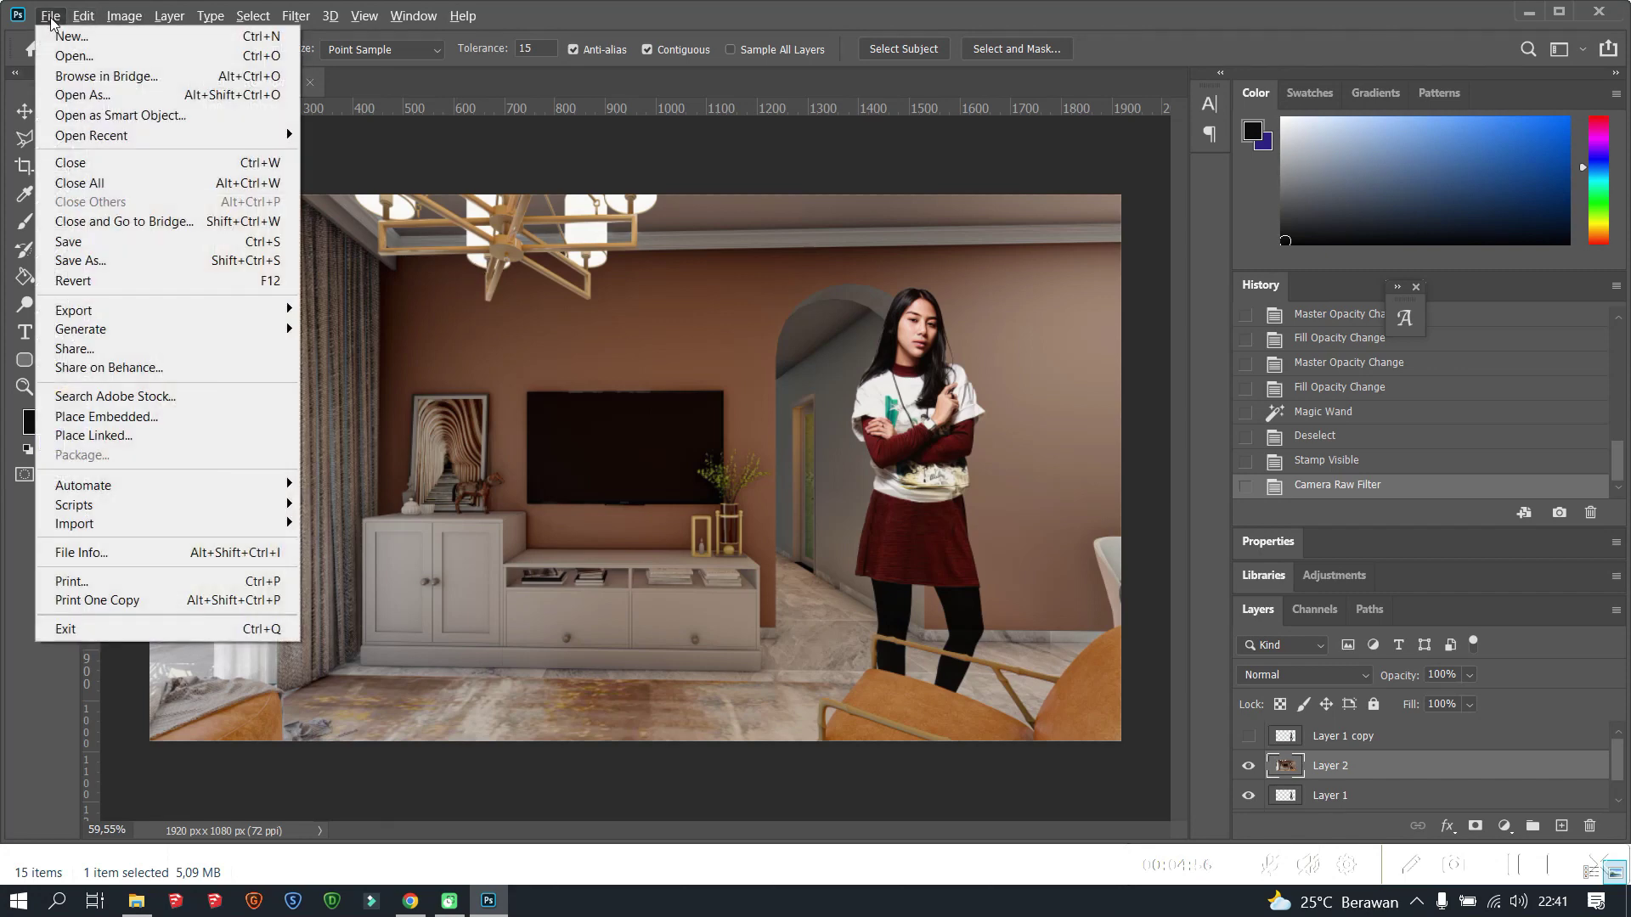
pyautogui.click(141, 263)
pyautogui.click(875, 671)
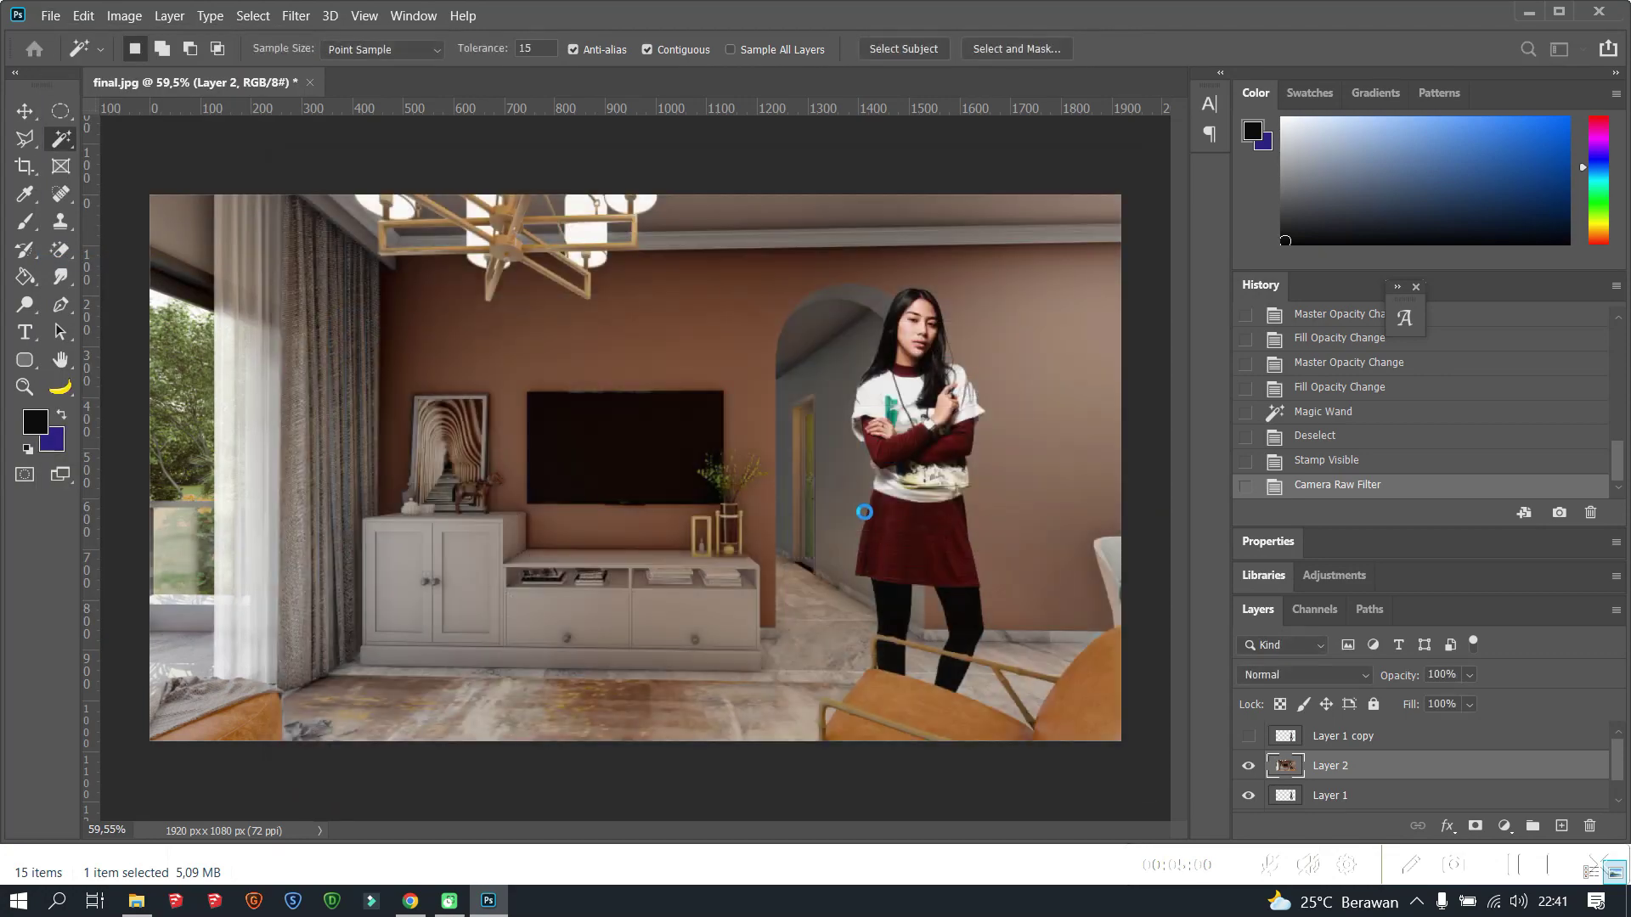
pyautogui.click(368, 422)
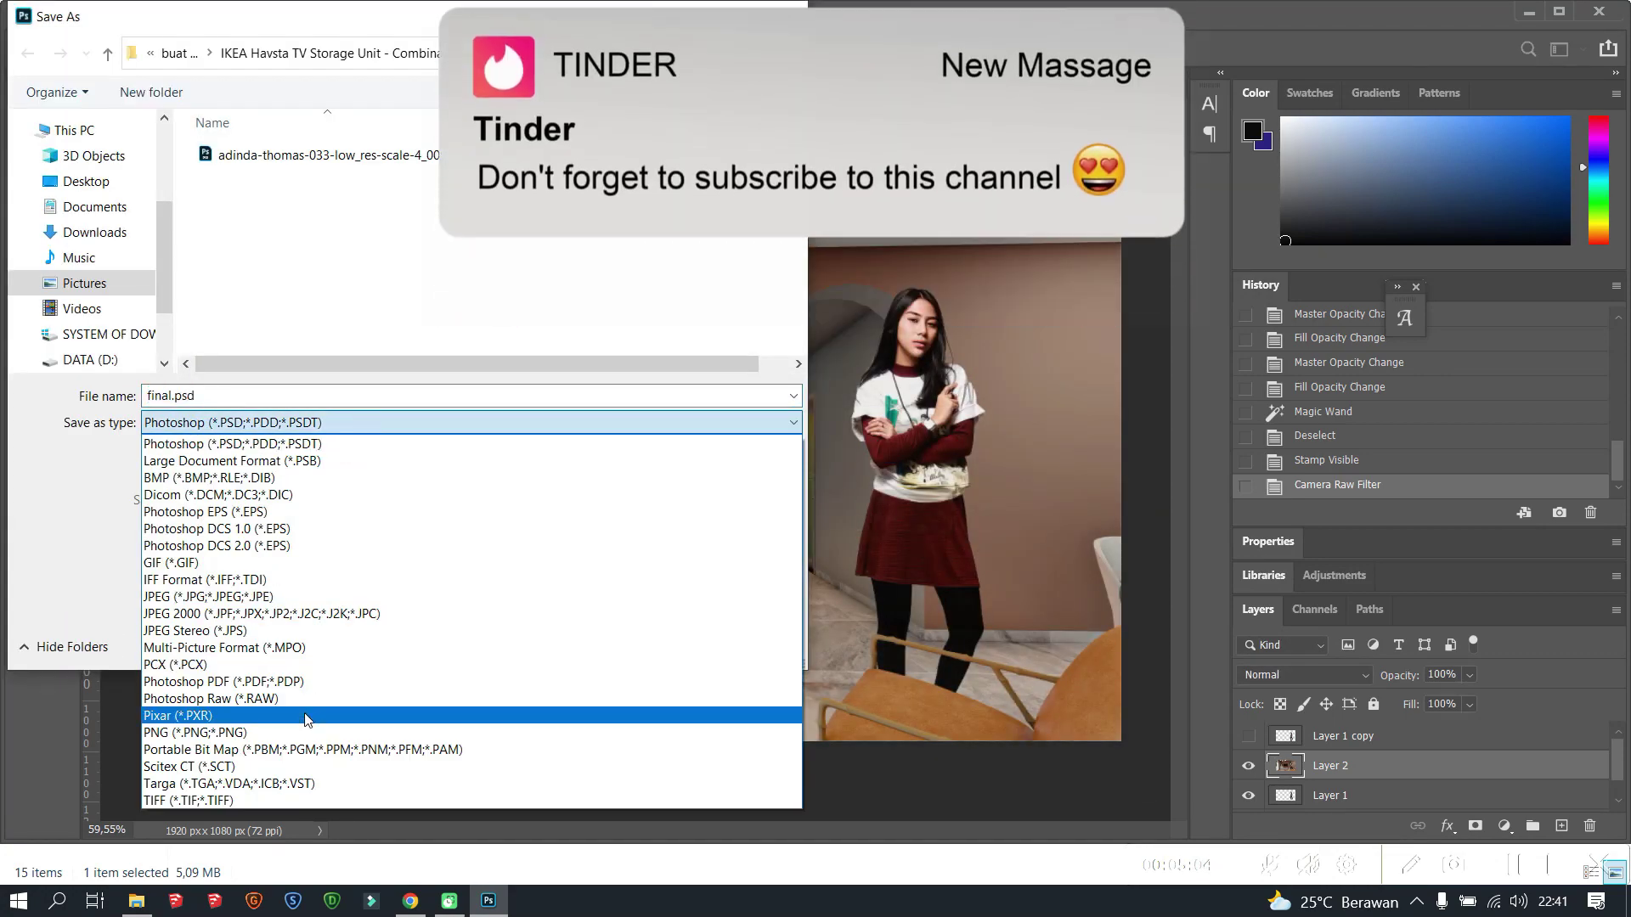
pyautogui.click(349, 597)
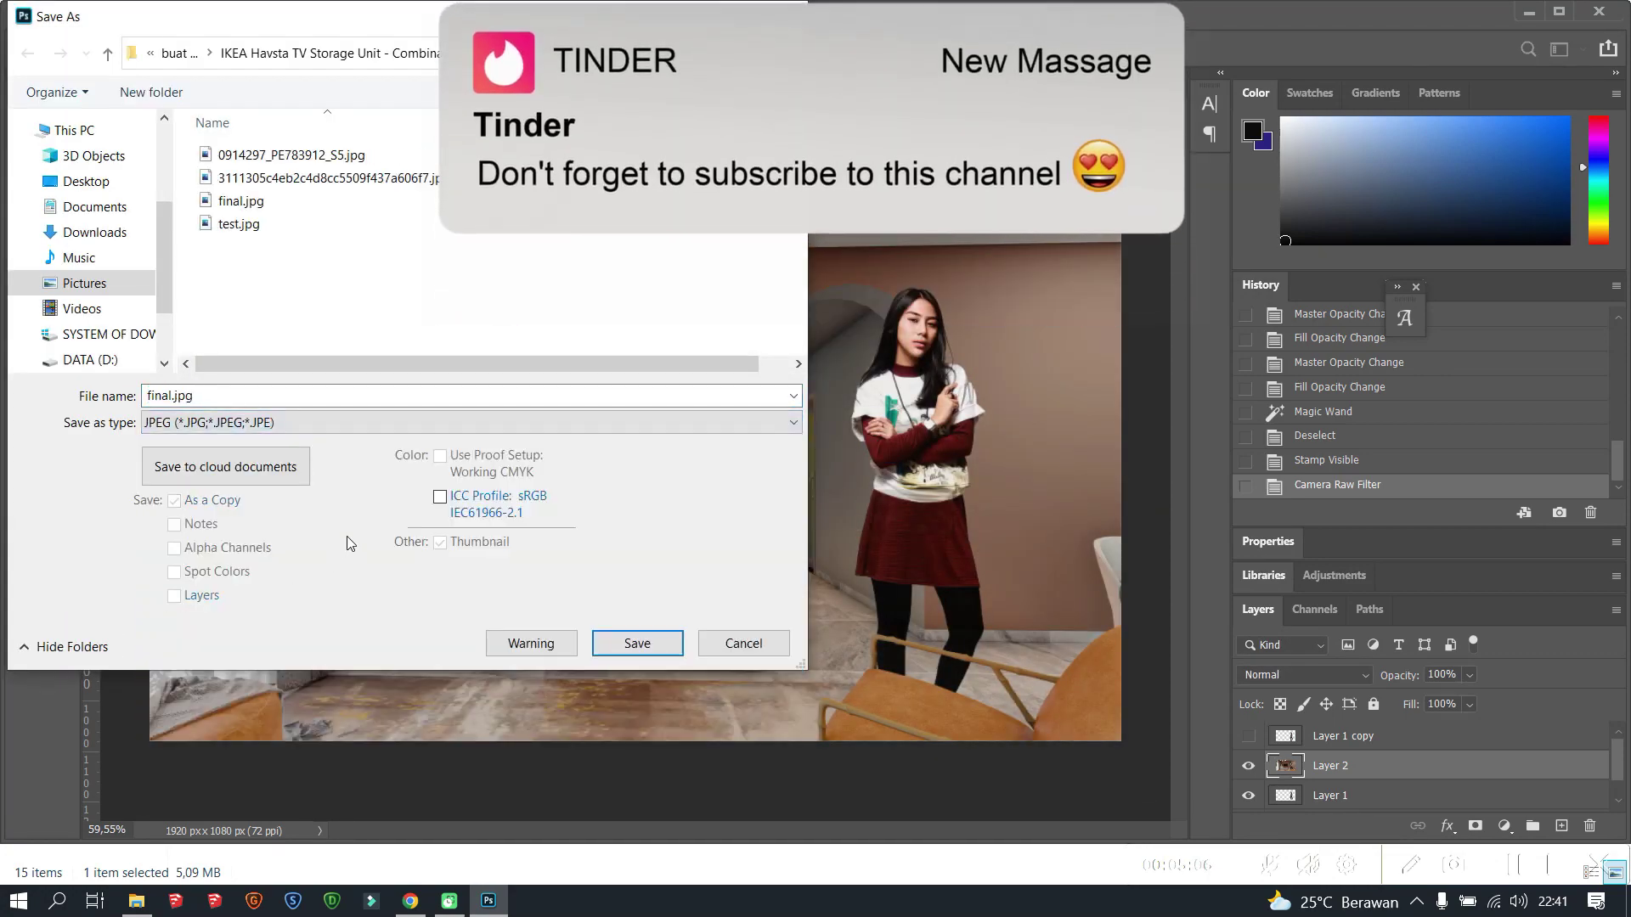
pyautogui.click(175, 396)
pyautogui.write('2')
pyautogui.press('Return')
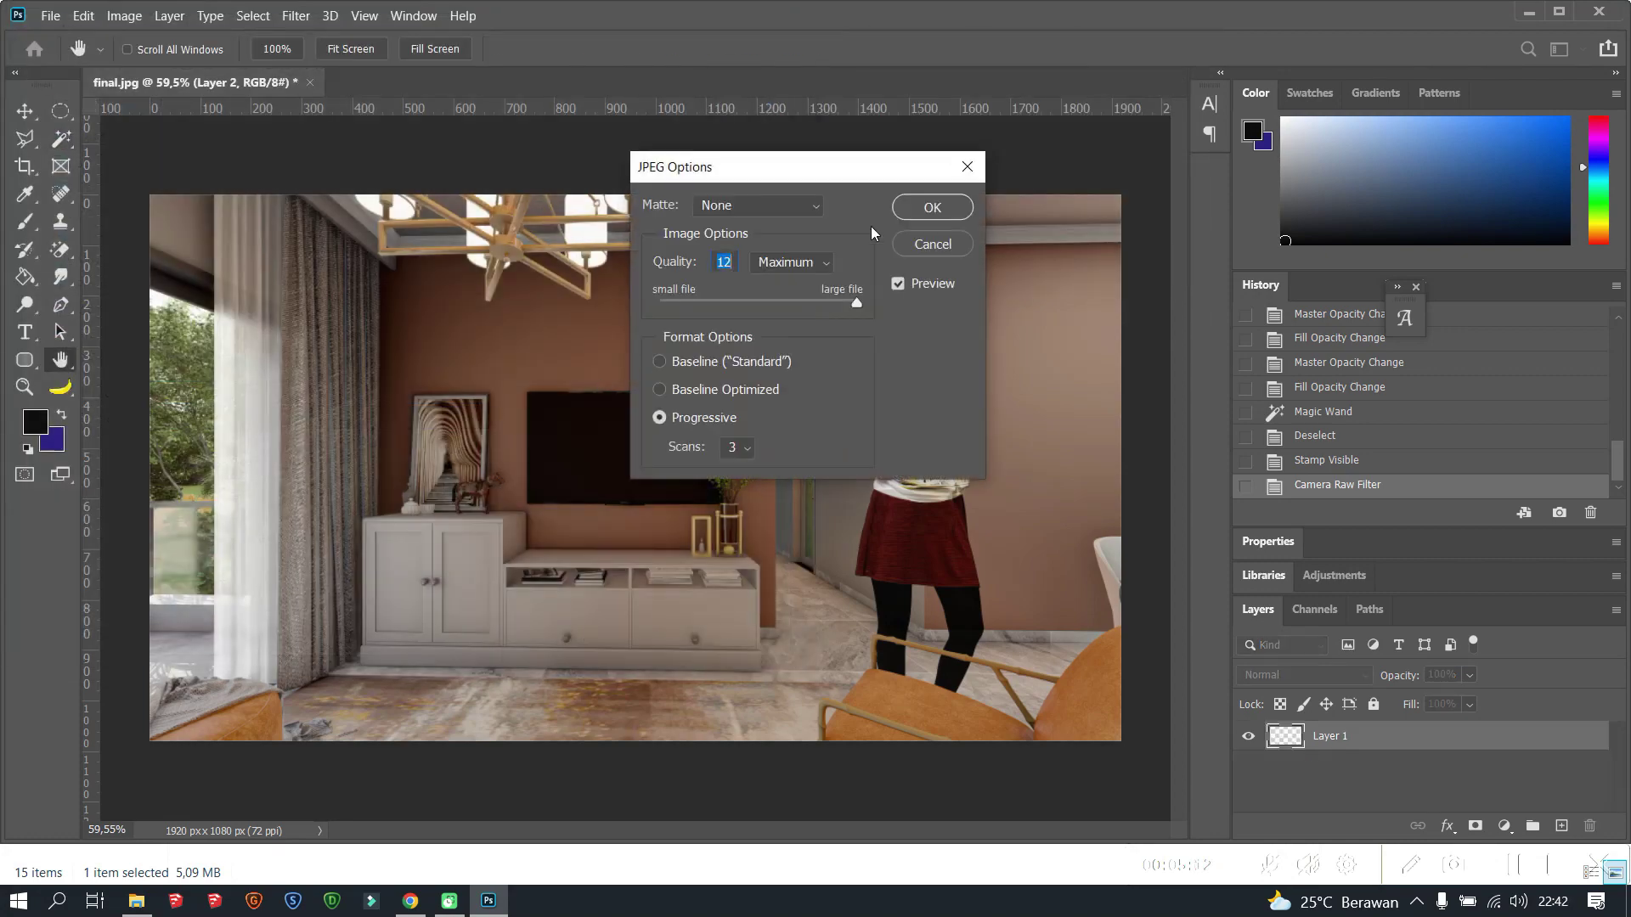
pyautogui.click(932, 208)
# Step: Save the document locally as final.psd, accepting the compatibility prompt
pyautogui.click(51, 16)
pyautogui.click(119, 245)
pyautogui.click(833, 677)
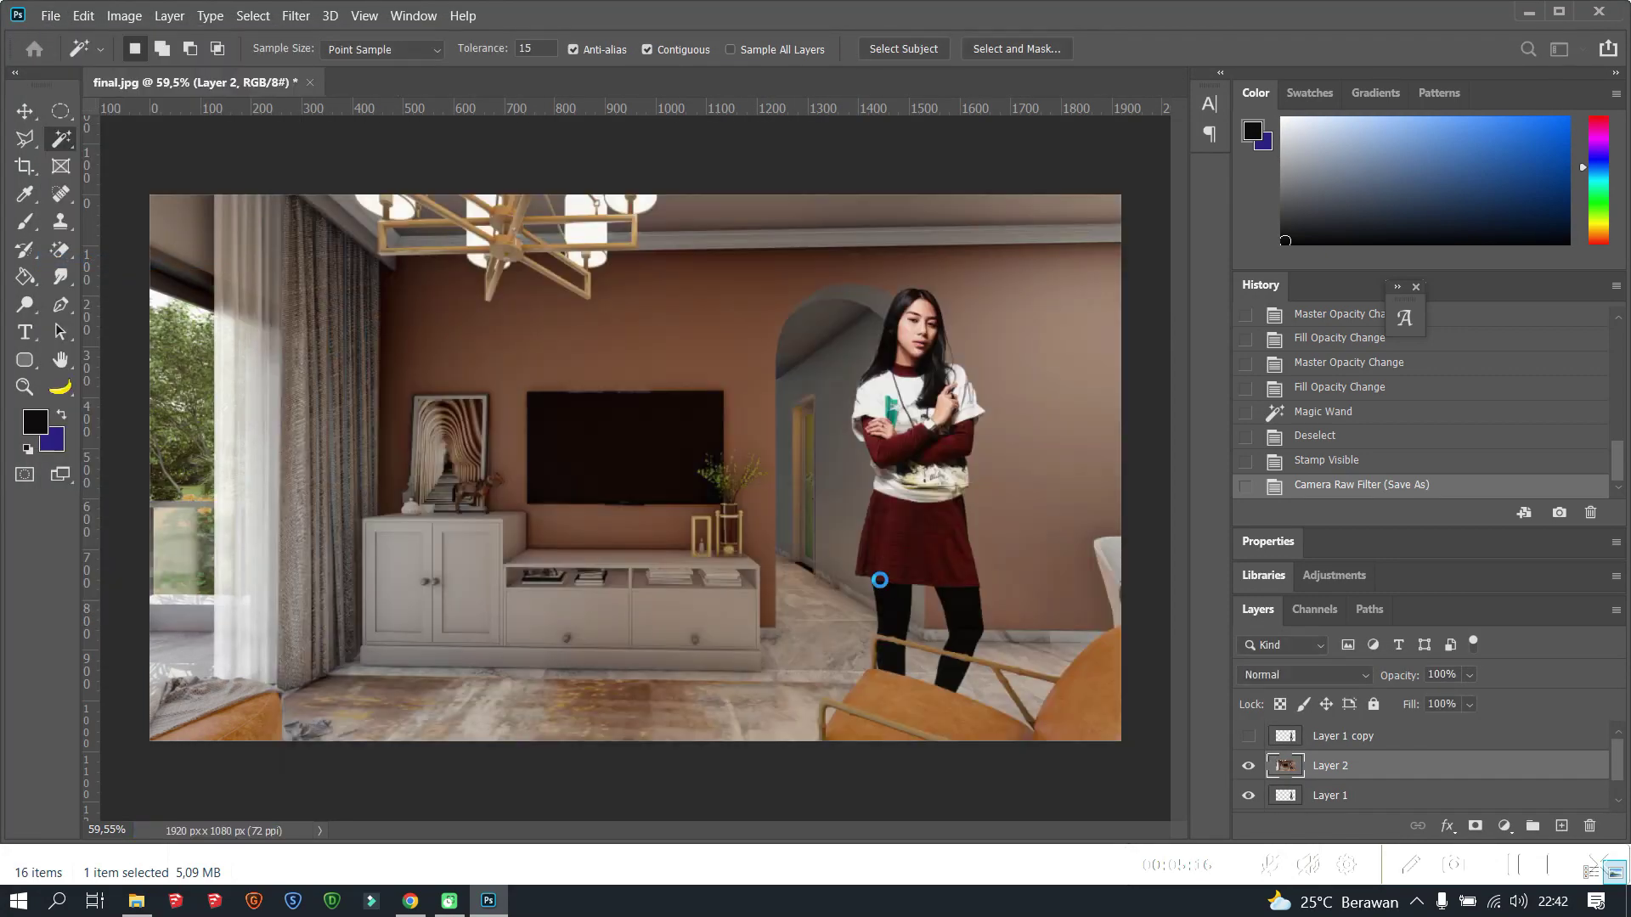
pyautogui.click(616, 643)
pyautogui.click(1080, 240)
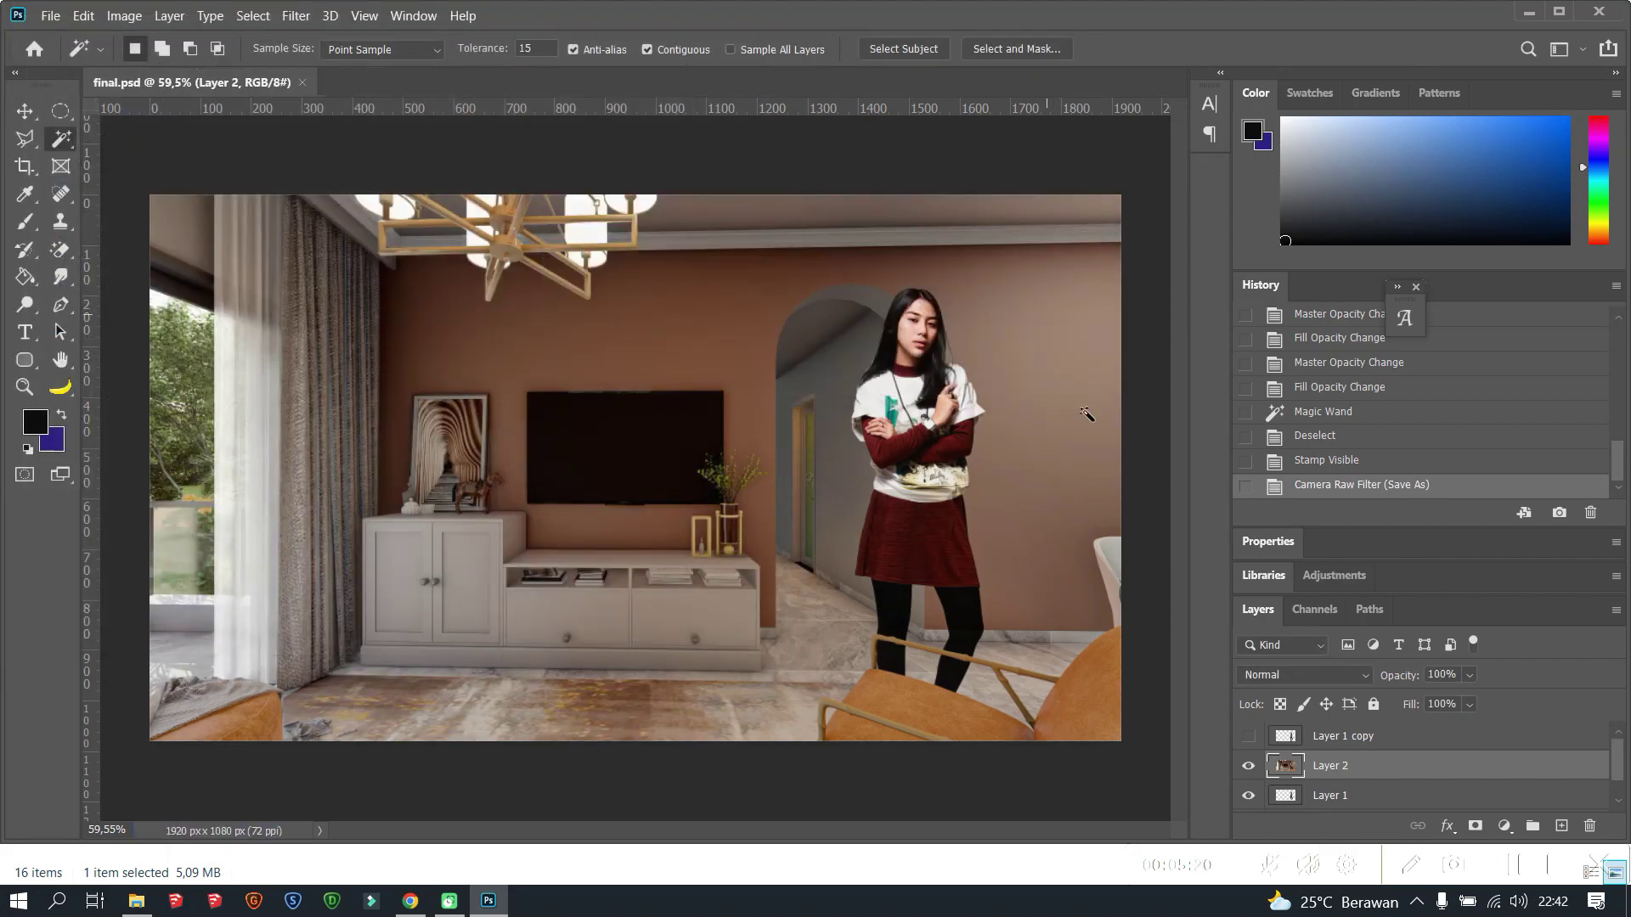